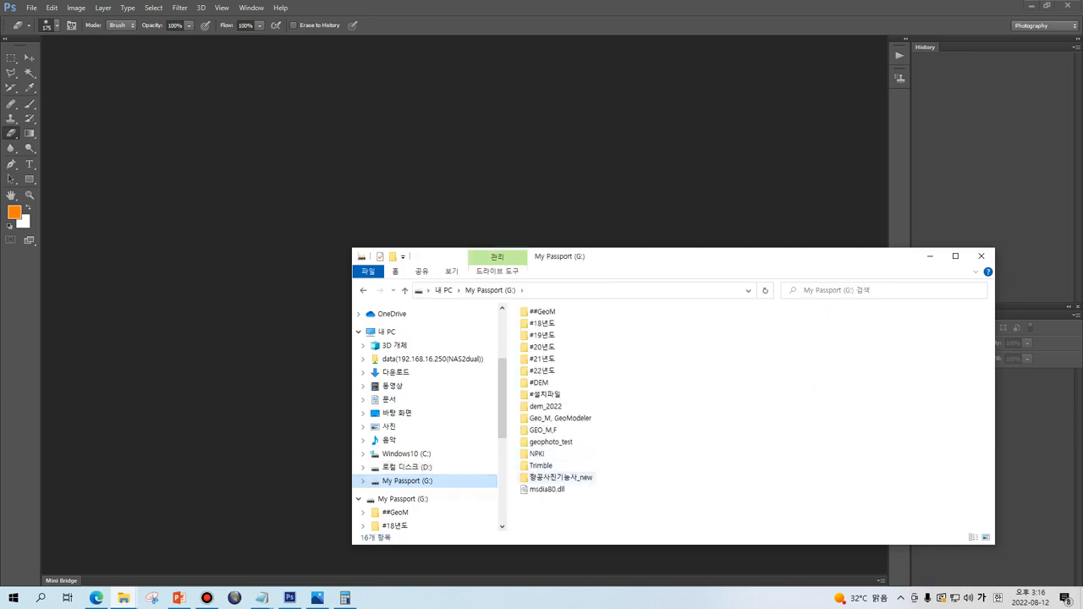
Open 항공사진기본처리.tif in Photoshop from the 실기시험 문제 folder inside 항공사진기능사_new > 가. 항공사진 기본처리.
{"action": "double_click", "coordinate": [560, 477]}
{"action": "double_click", "coordinate": [563, 326]}
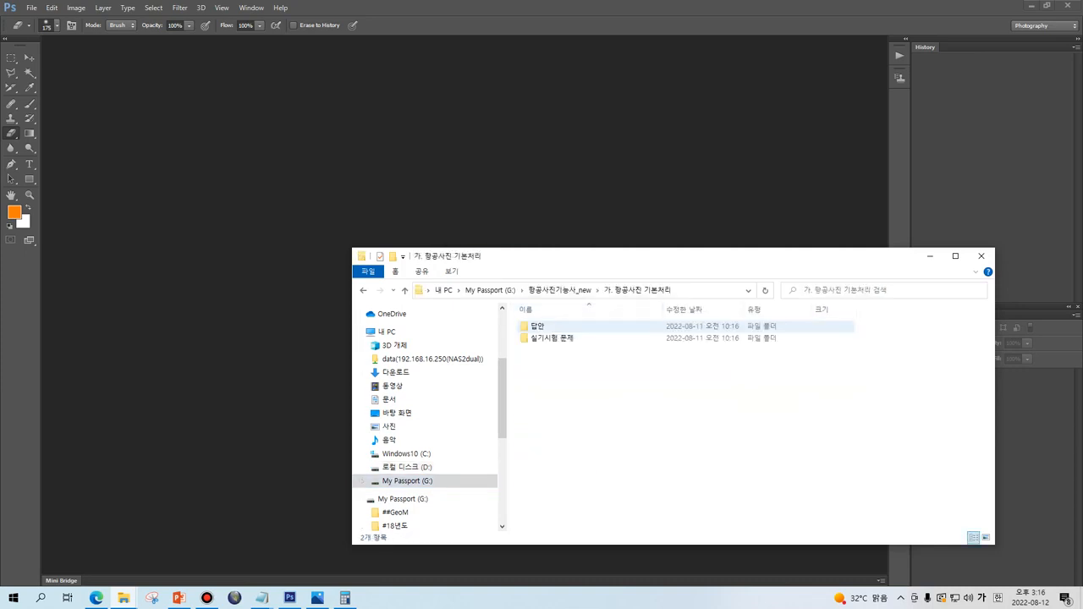
{"action": "double_click", "coordinate": [554, 337]}
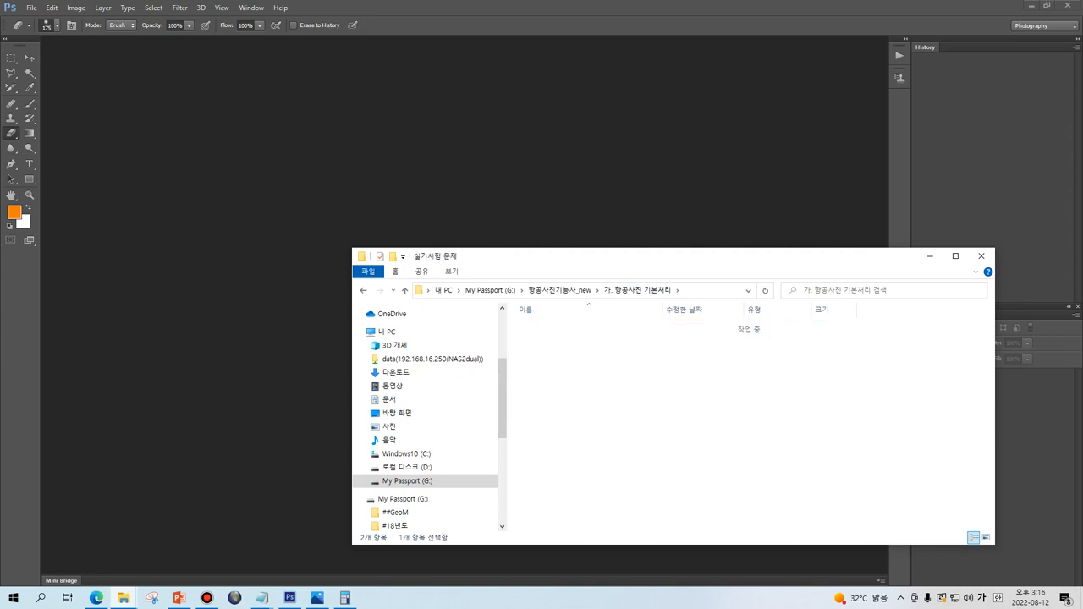
{"action": "left_click_drag", "start_coordinate": [633, 259], "coordinate": [646, 246]}
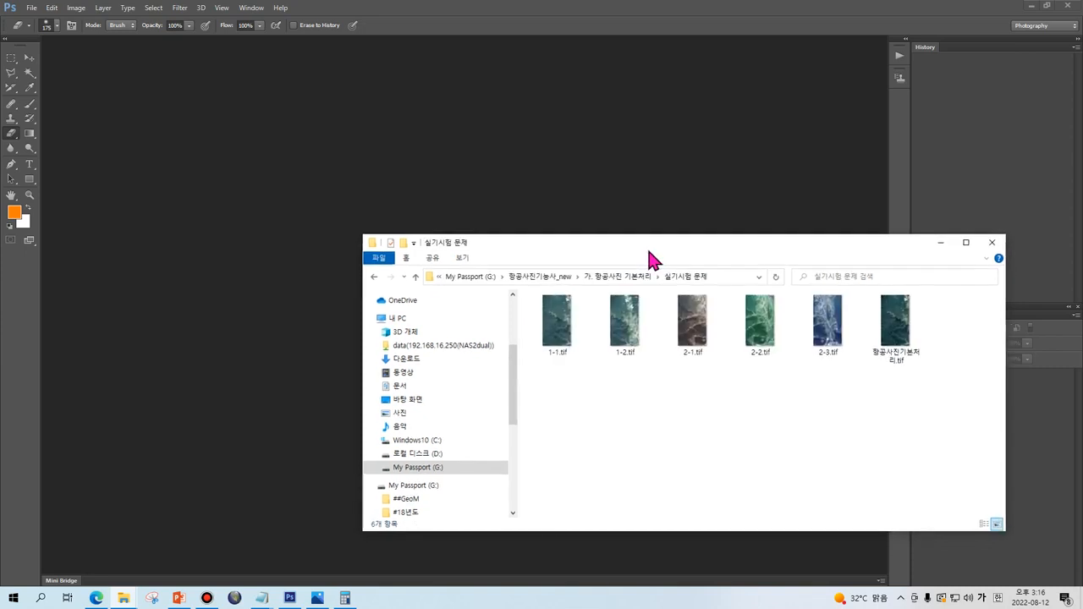
{"action": "left_click", "coordinate": [897, 326]}
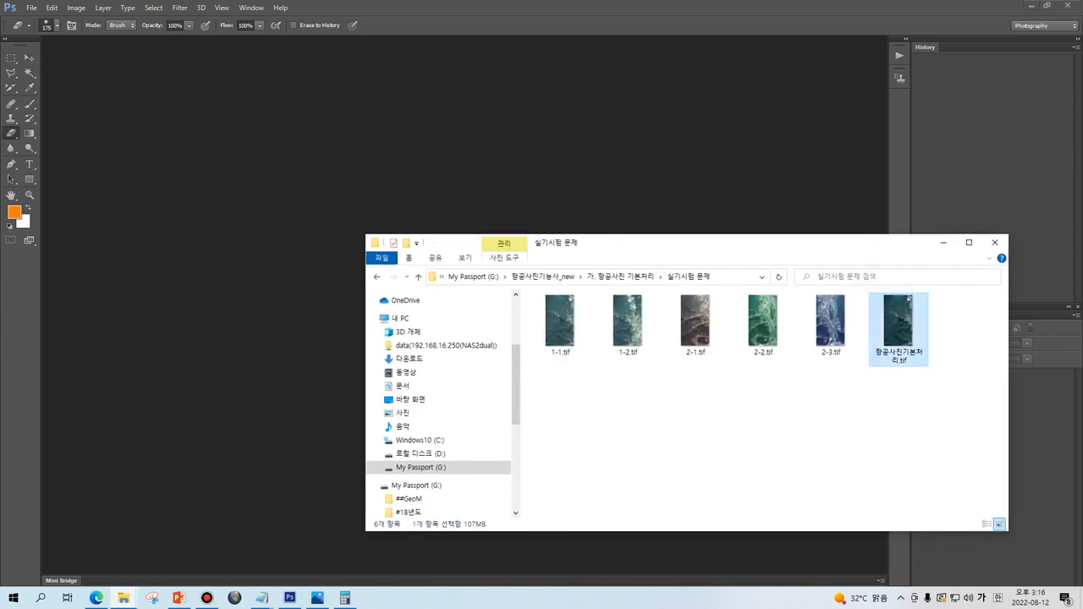
{"action": "left_click_drag", "start_coordinate": [897, 326], "coordinate": [179, 184]}
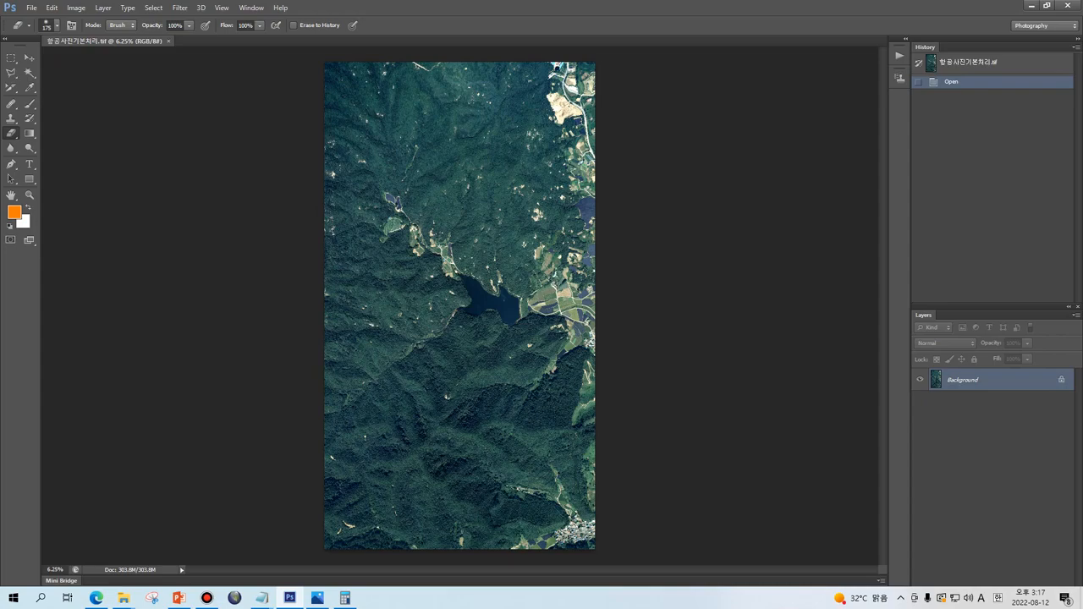
Open 1-1.tif from the 실기시험 문제 folder as a separate Photoshop document.
{"action": "mouse_move", "coordinate": [123, 598]}
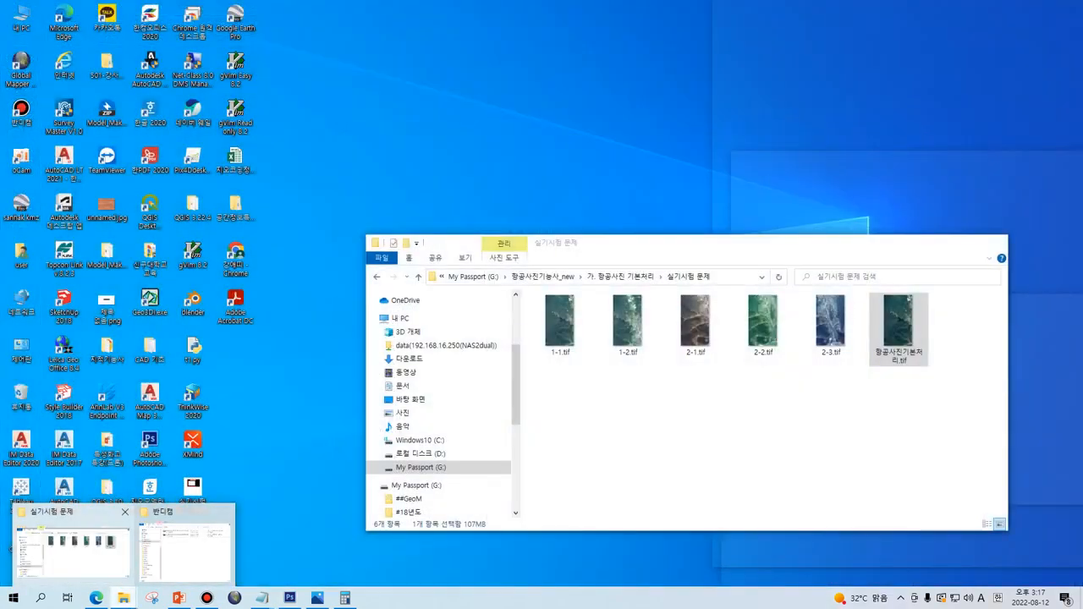
{"action": "left_click", "coordinate": [183, 541]}
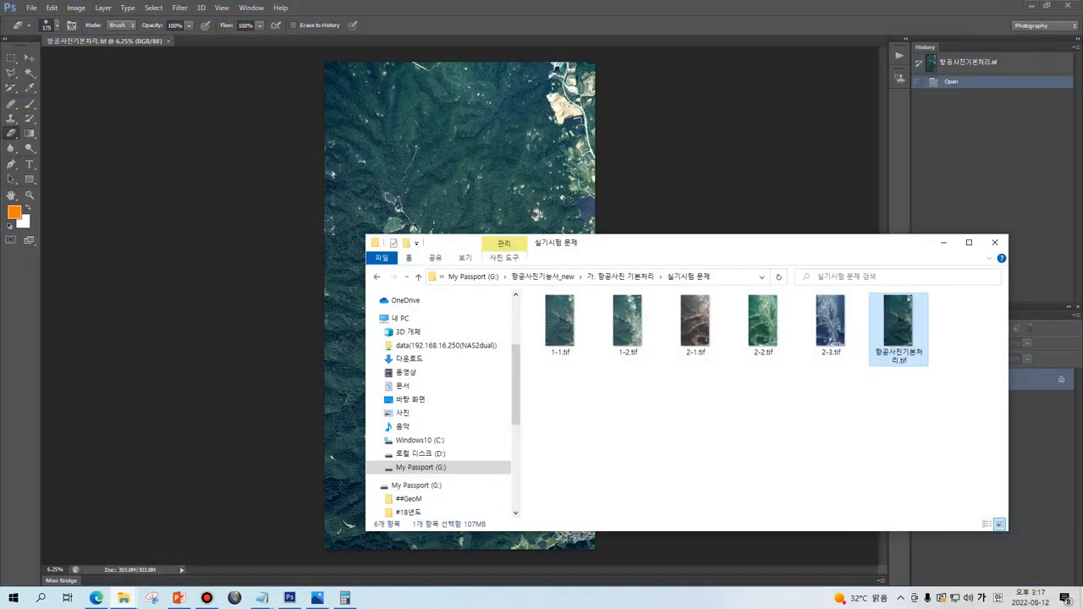
{"action": "left_click", "coordinate": [559, 325]}
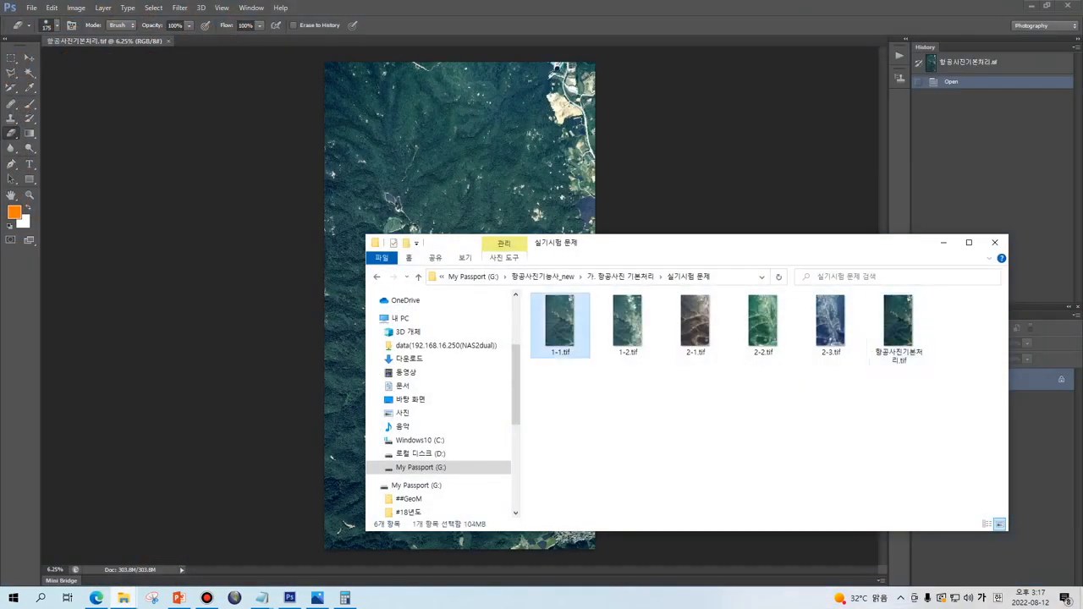
{"action": "left_click_drag", "start_coordinate": [559, 325], "coordinate": [660, 21]}
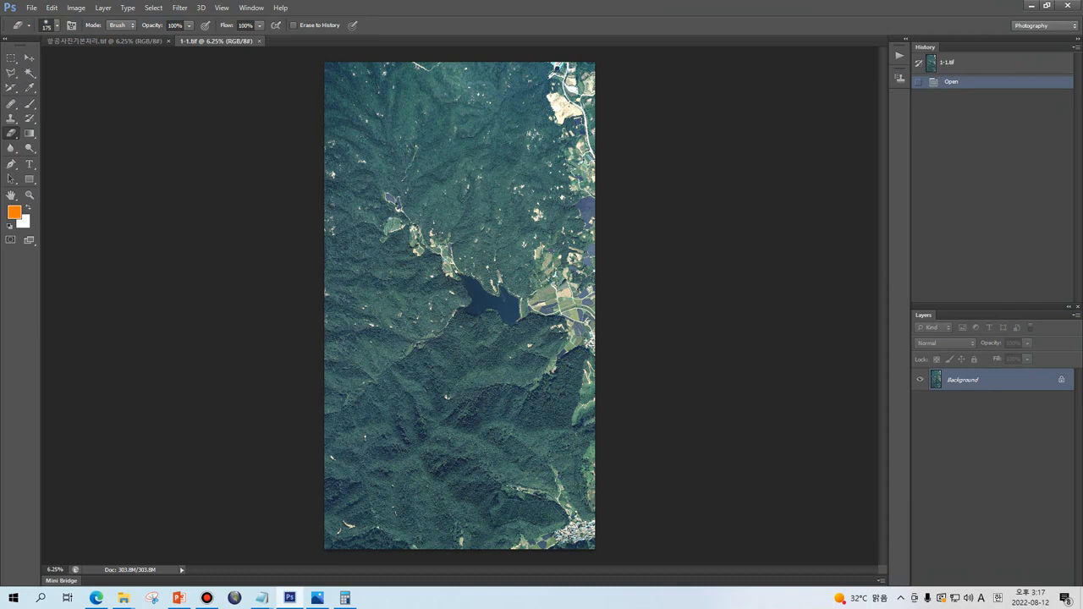
Copy the whole 1-1.tif image into 항공사진기본처리.tif and offset it down and right so the original stays partly exposed.
{"action": "key", "text": "ctrl+a"}
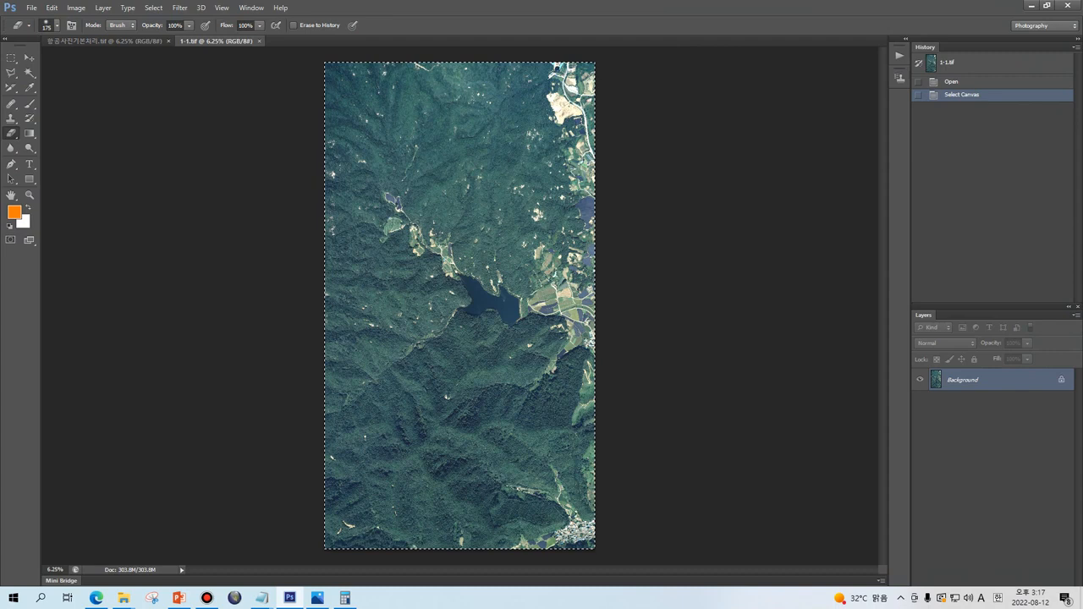
{"action": "left_click", "coordinate": [105, 40]}
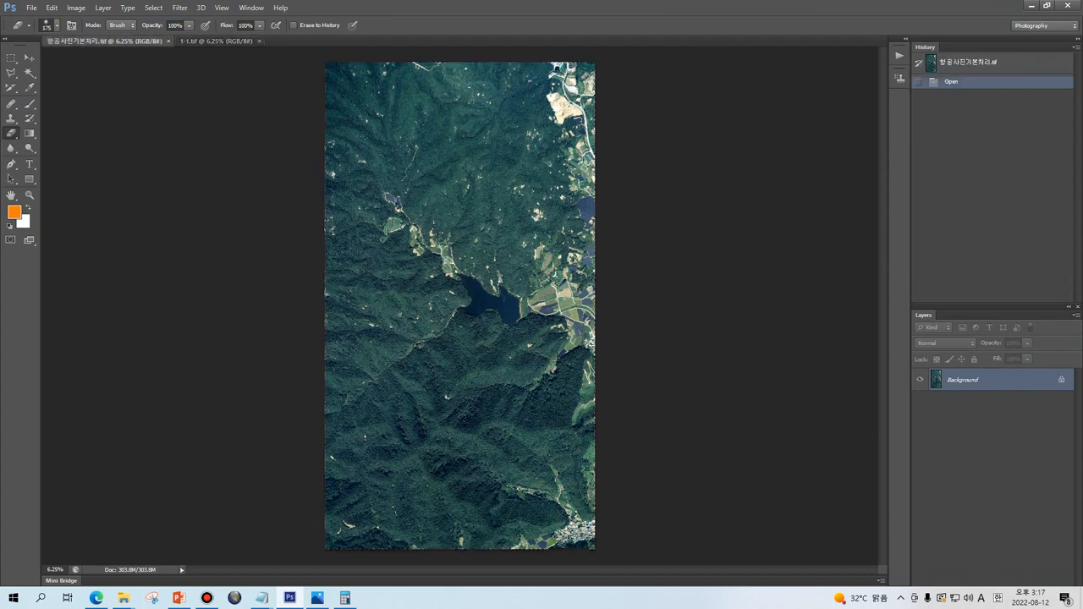
{"action": "key", "text": "ctrl+v"}
{"action": "key", "text": "v"}
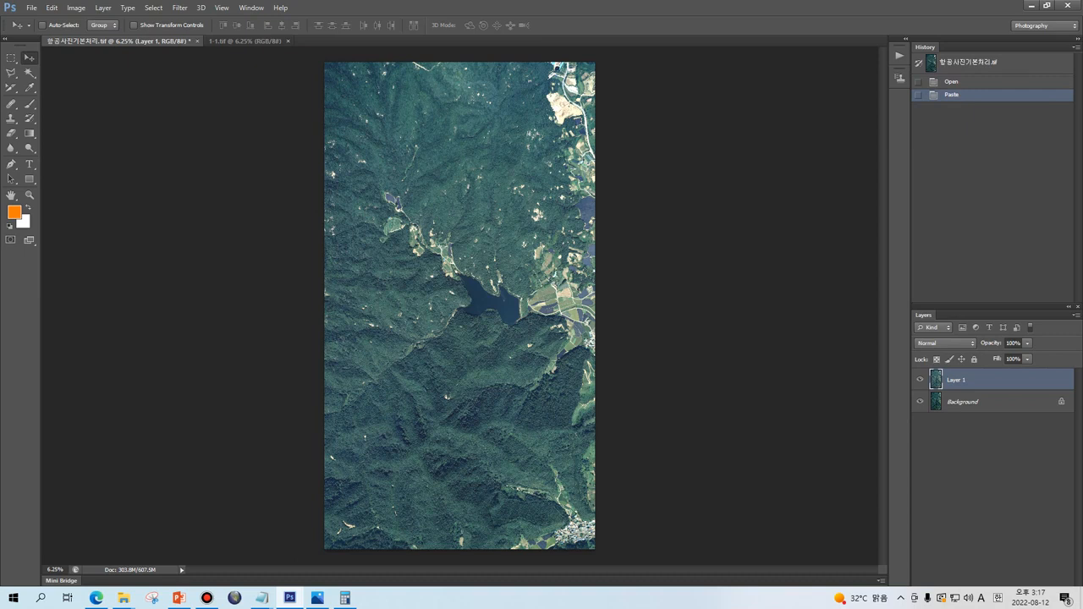
{"action": "left_click_drag", "start_coordinate": [416, 108], "coordinate": [510, 209]}
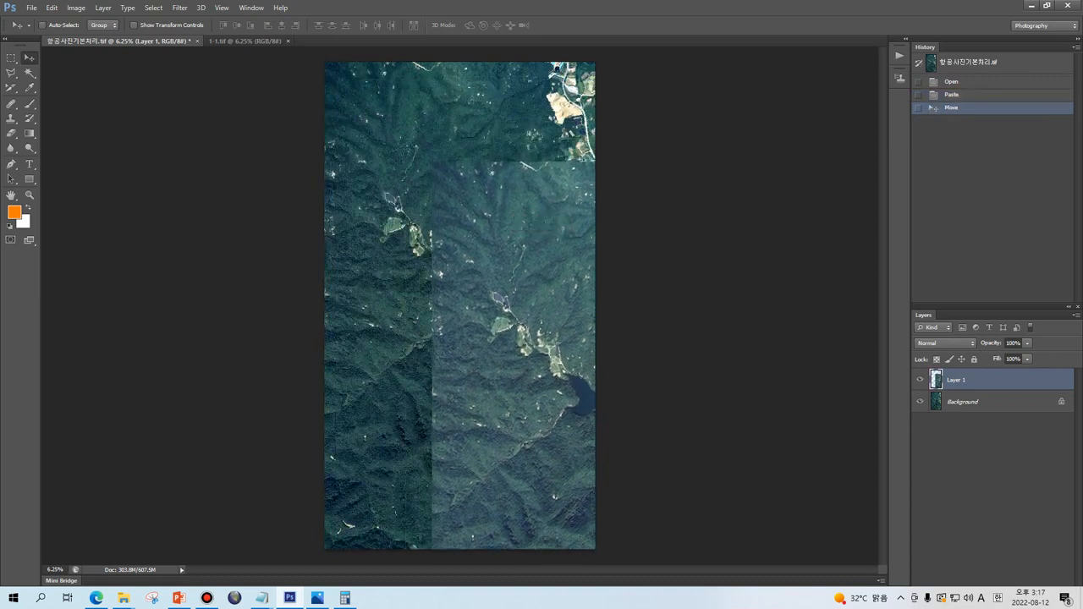
Preview lower Brightness values down to about -41 on the pasted 1-1 layer to match the background, and discard the adjustment.
{"action": "left_click", "coordinate": [76, 7]}
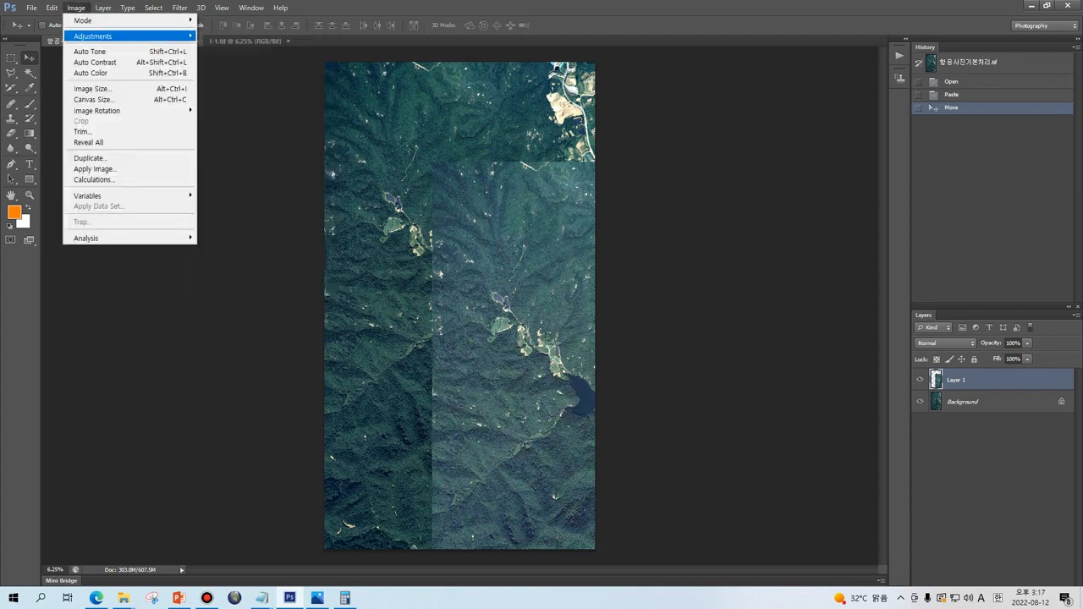
{"action": "mouse_move", "coordinate": [93, 37]}
{"action": "left_click", "coordinate": [233, 35]}
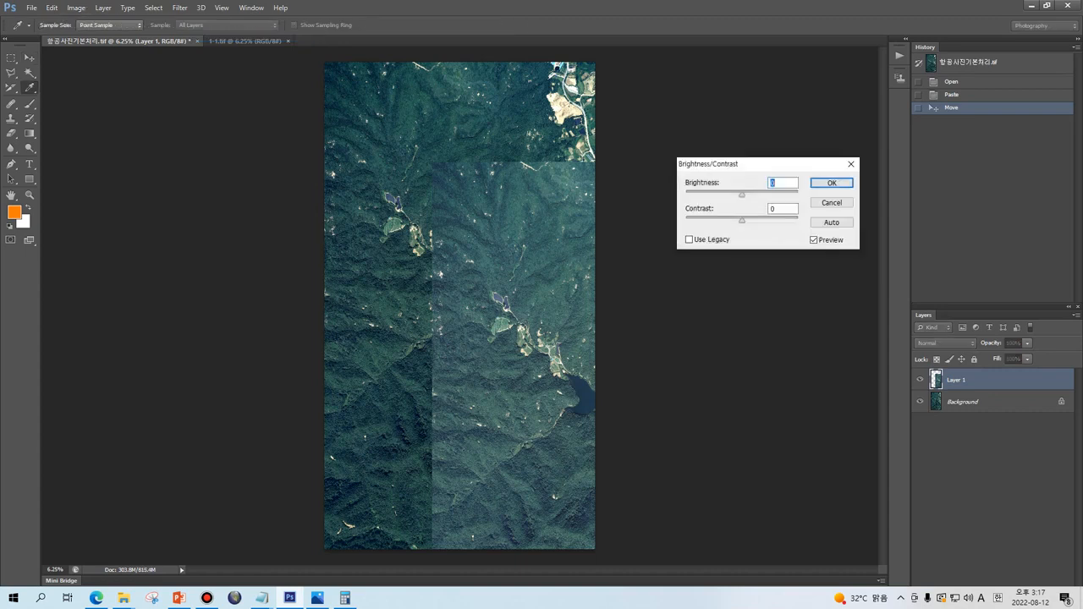
{"action": "left_click_drag", "start_coordinate": [761, 164], "coordinate": [746, 143]}
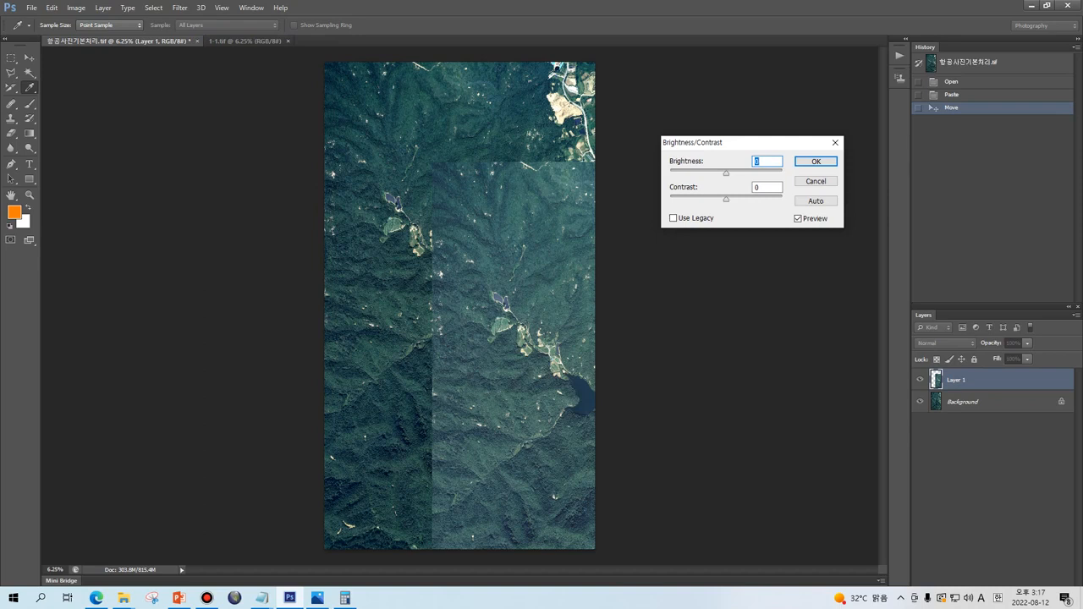
{"action": "key", "text": "Down"}
{"action": "key", "text": "Down"}
{"action": "key", "text": "Down"}
{"action": "key", "text": "Down"}
{"action": "key", "text": "Down"}
{"action": "key", "text": "Down"}
{"action": "key", "text": "Down"}
{"action": "key", "text": "Down"}
{"action": "key", "text": "Down"}
{"action": "key", "text": "Down"}
{"action": "key", "text": "Down"}
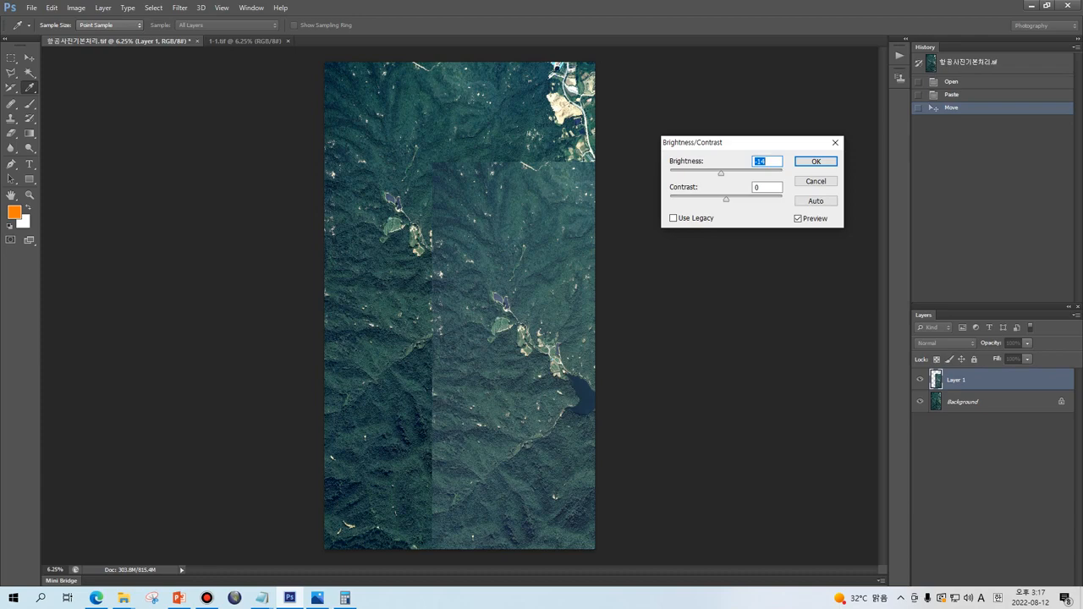
{"action": "key", "text": "Up"}
{"action": "key", "text": "Up"}
{"action": "key", "text": "Up"}
{"action": "key", "text": "Up"}
{"action": "key", "text": "Down"}
{"action": "key", "text": "Down"}
{"action": "key", "text": "Down"}
{"action": "key", "text": "Down"}
{"action": "key", "text": "Down"}
{"action": "key", "text": "Down"}
{"action": "key", "text": "Down"}
{"action": "key", "text": "Down"}
{"action": "key", "text": "Down"}
{"action": "key", "text": "Down"}
{"action": "key", "text": "Down"}
{"action": "key", "text": "Down"}
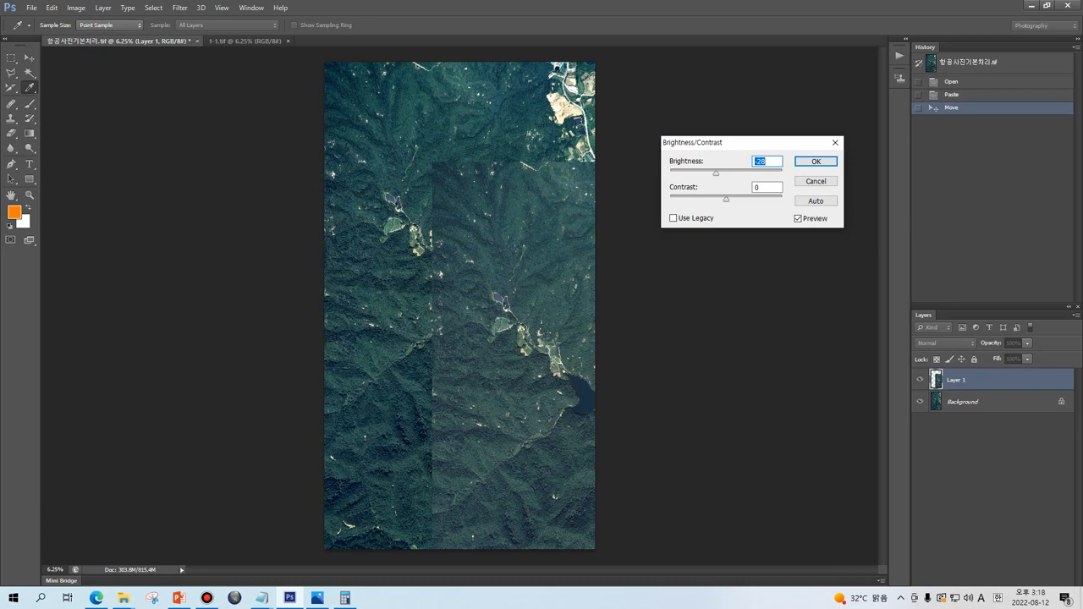
{"action": "key", "text": "shift+Up"}
{"action": "key", "text": "shift+Up"}
{"action": "key", "text": "Down"}
{"action": "key", "text": "Down"}
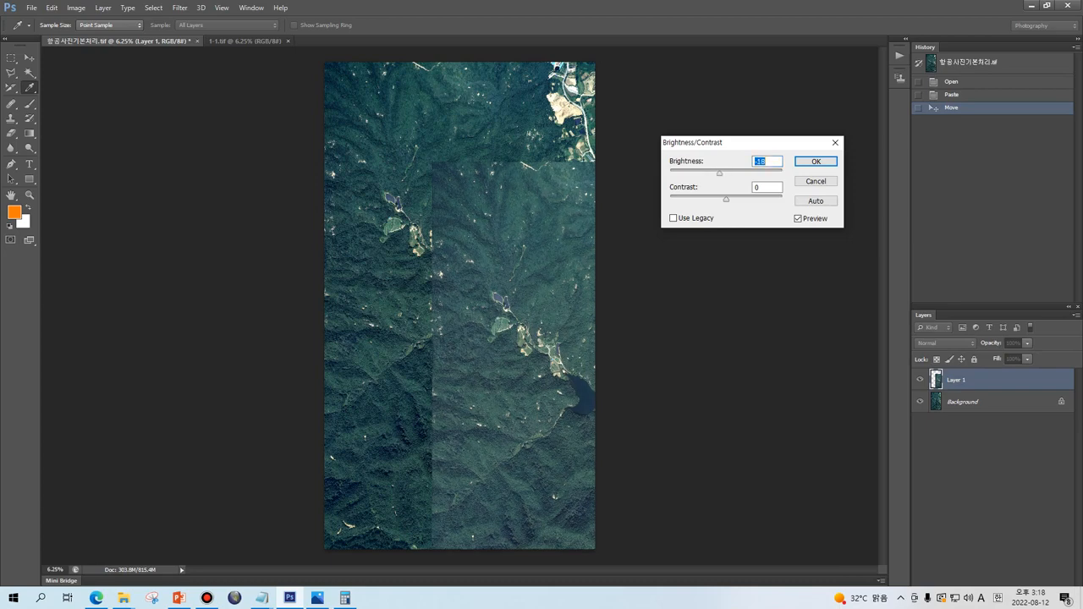
{"action": "key", "text": "Down"}
{"action": "key", "text": "Down"}
{"action": "key", "text": "Down"}
{"action": "key", "text": "Down"}
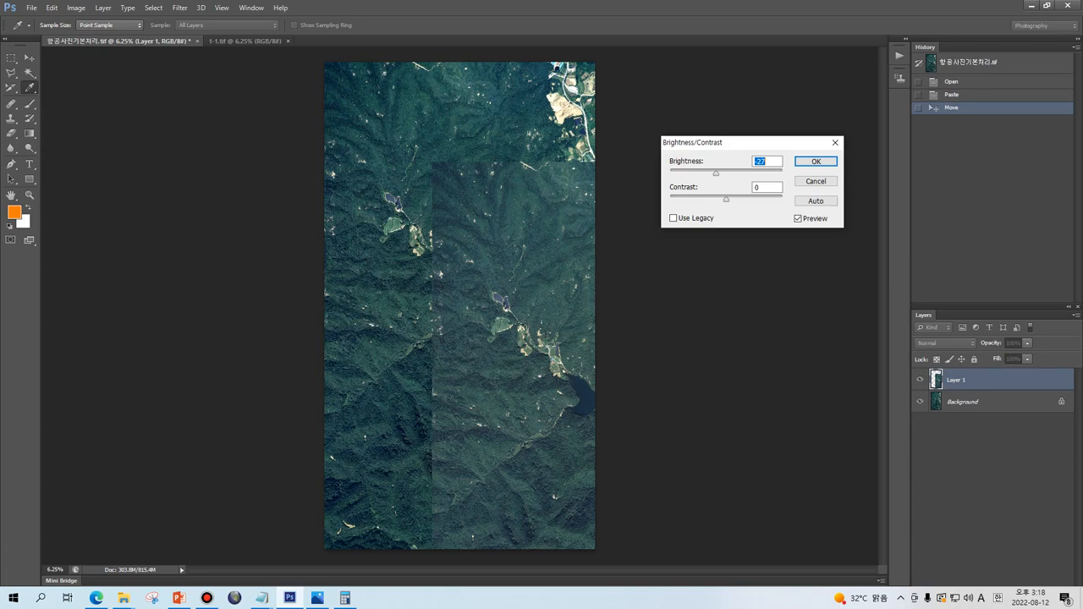
{"action": "key", "text": "Up"}
{"action": "key", "text": "Up"}
{"action": "key", "text": "Up"}
{"action": "key", "text": "Up"}
{"action": "key", "text": "Up"}
{"action": "key", "text": "Up"}
{"action": "key", "text": "Up"}
{"action": "key", "text": "Up"}
{"action": "key", "text": "Up"}
{"action": "key", "text": "Up"}
{"action": "key", "text": "Up"}
{"action": "key", "text": "Up"}
{"action": "key", "text": "Up"}
{"action": "key", "text": "Up"}
{"action": "key", "text": "Up"}
{"action": "key", "text": "Up"}
{"action": "key", "text": "Up"}
{"action": "key", "text": "Down"}
{"action": "key", "text": "Down"}
{"action": "key", "text": "Down"}
{"action": "key", "text": "Down"}
{"action": "key", "text": "Down"}
{"action": "key", "text": "Down"}
{"action": "key", "text": "Down"}
{"action": "key", "text": "Down"}
{"action": "key", "text": "Down"}
{"action": "key", "text": "Down"}
{"action": "key", "text": "Up"}
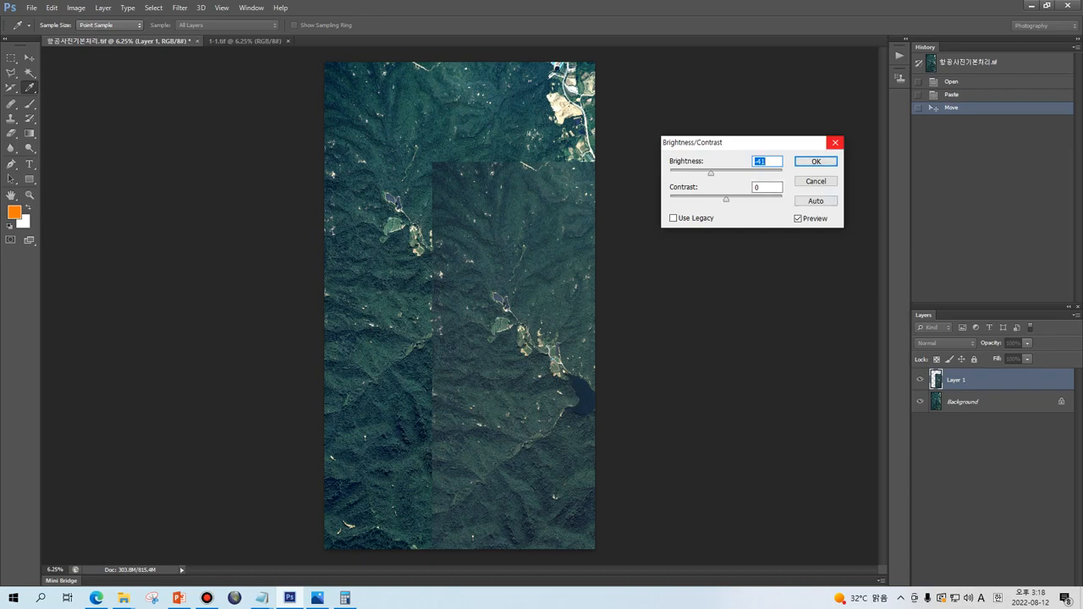
{"action": "left_click", "coordinate": [834, 142]}
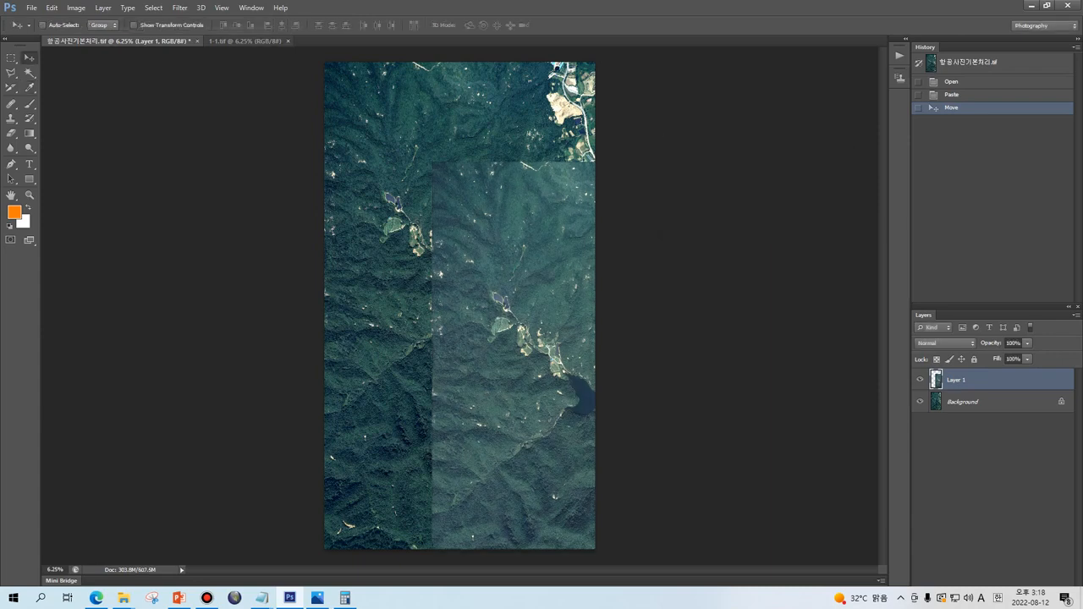
Close 1-1.tif and undo the move and paste in 항공사진기본처리.tif.
{"action": "left_click", "coordinate": [288, 41]}
{"action": "key", "text": "ctrl+alt+z"}
{"action": "key", "text": "ctrl+alt+z"}
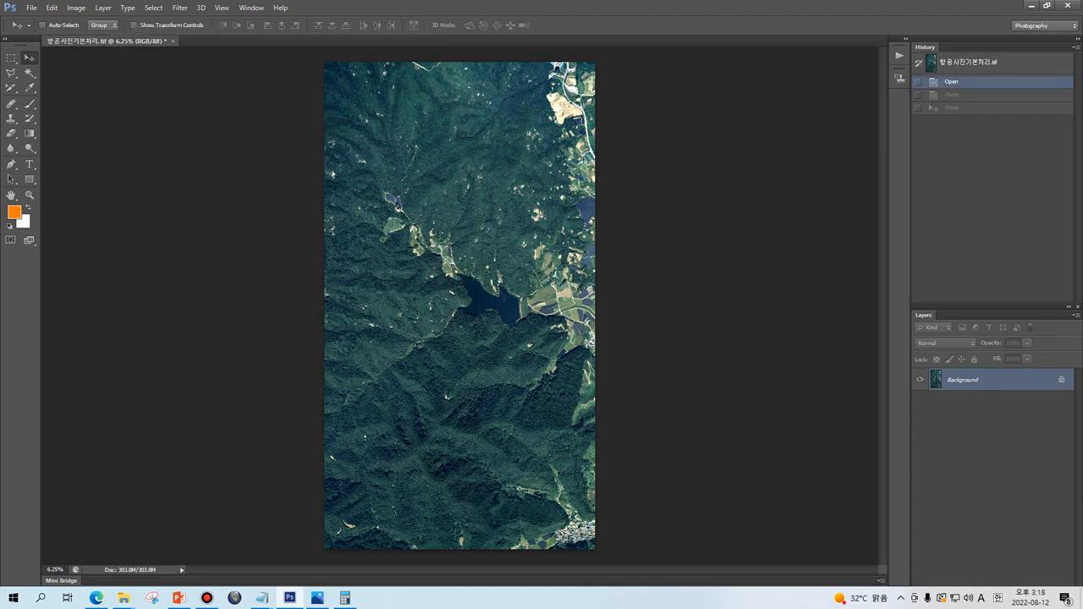
Open 1-2.tif from the 실기시험 문제 folder as a separate Photoshop document.
{"action": "left_click", "coordinate": [127, 597]}
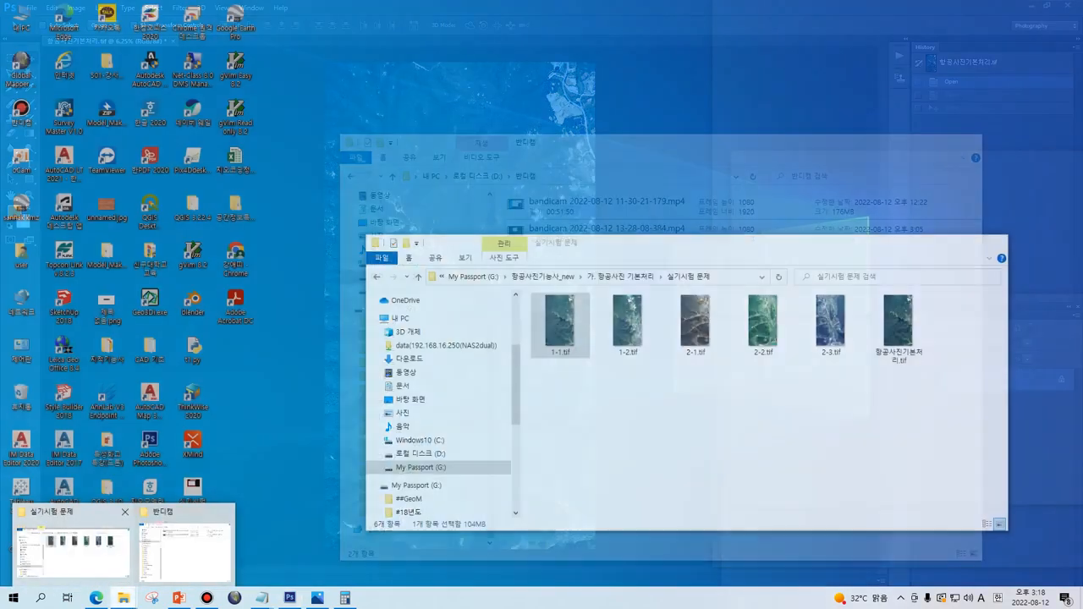
{"action": "left_click", "coordinate": [74, 548]}
{"action": "left_click", "coordinate": [627, 325]}
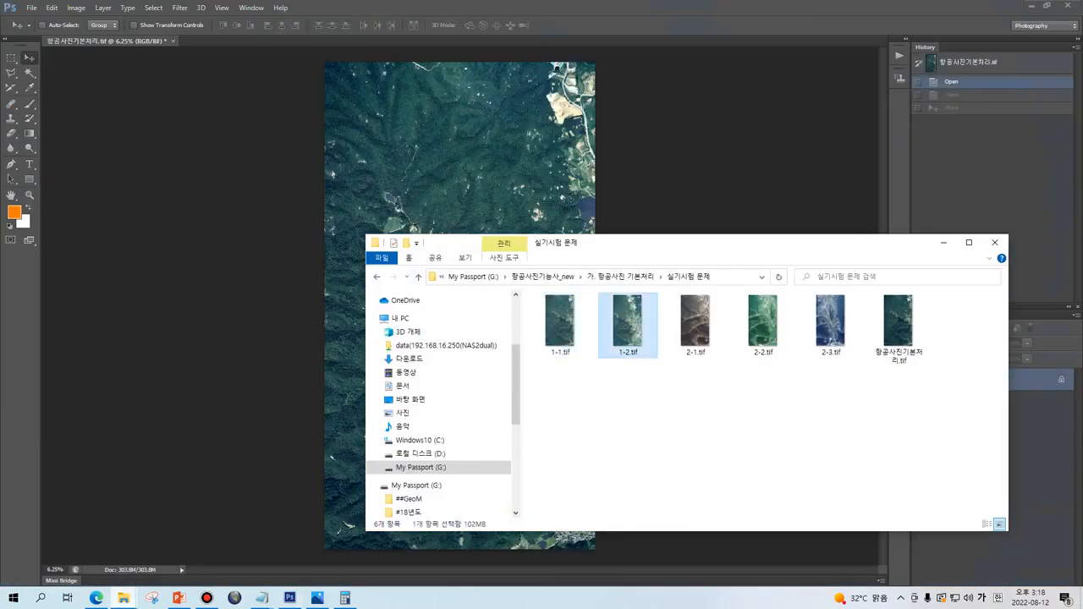
{"action": "left_click_drag", "start_coordinate": [627, 326], "coordinate": [697, 37]}
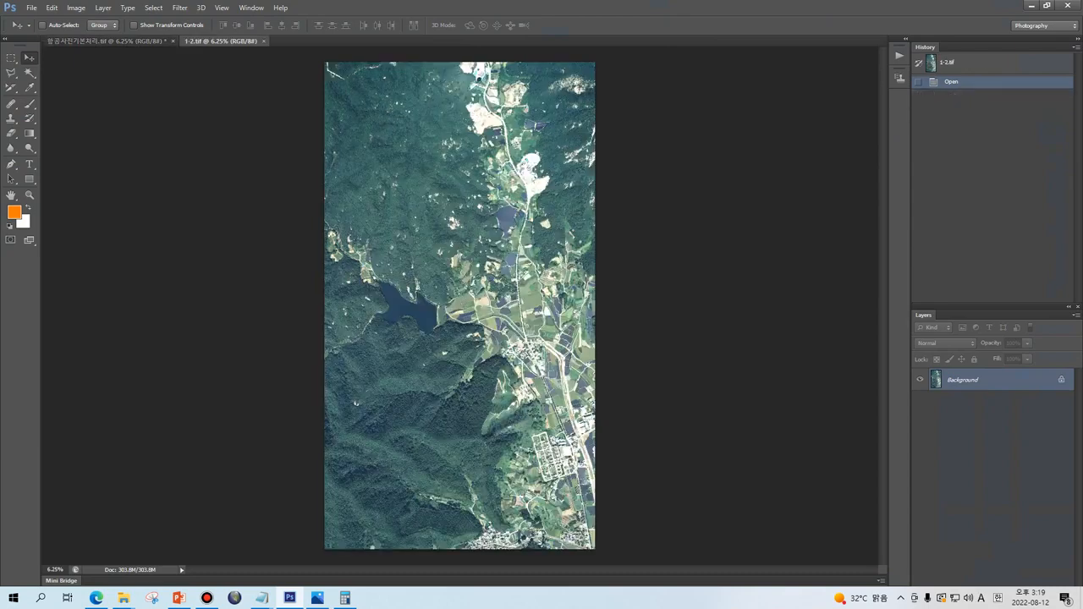
Copy the whole 1-2.tif image into 항공사진기본처리.tif and offset it down and right over the original for comparison.
{"action": "key", "text": "ctrl+a"}
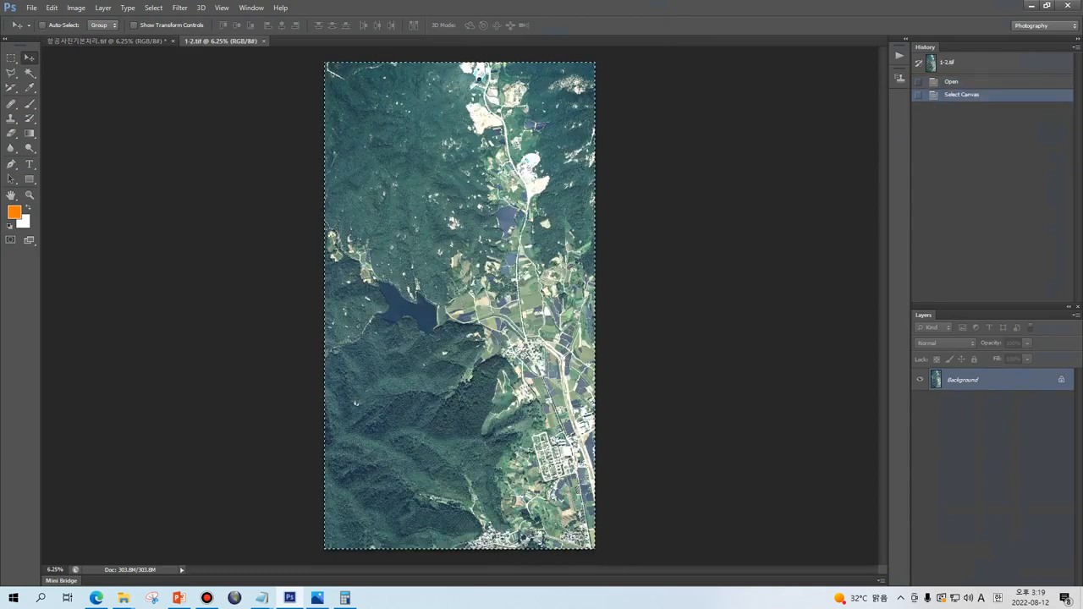
{"action": "left_click", "coordinate": [106, 41]}
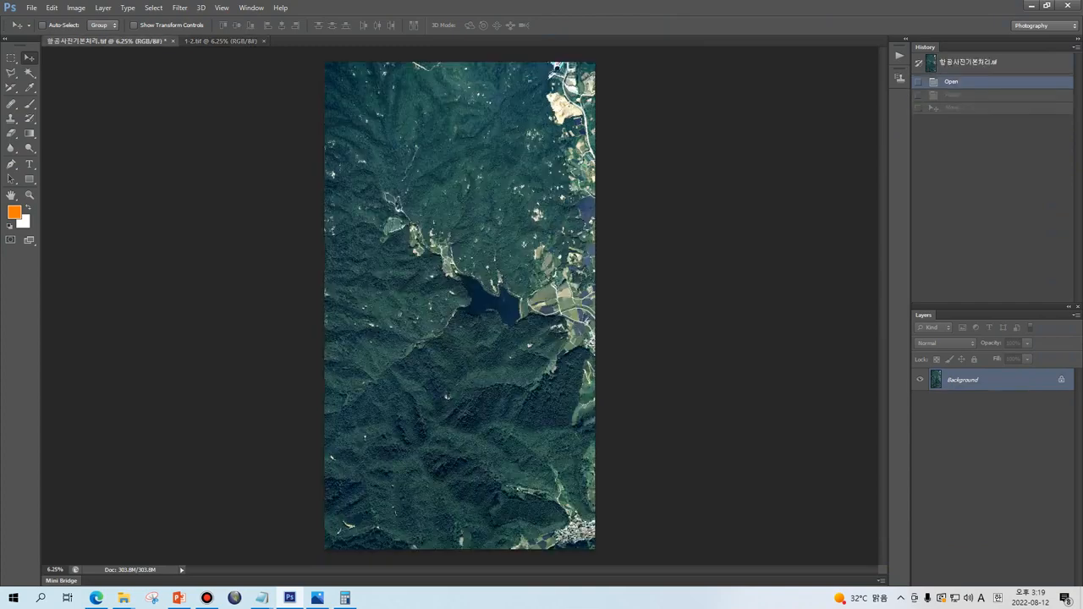
{"action": "key", "text": "ctrl+v"}
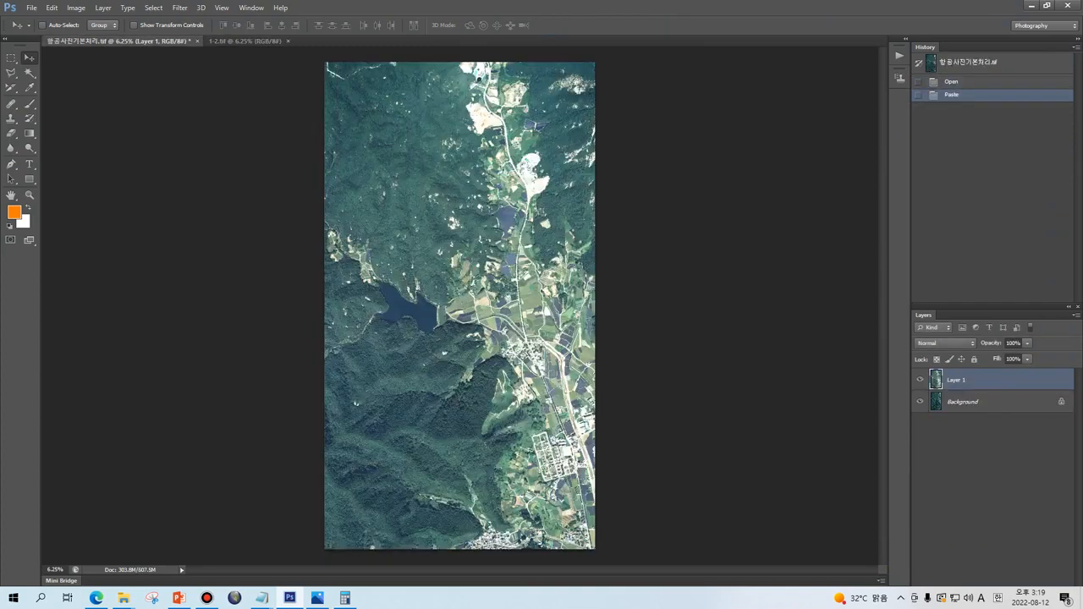
{"action": "left_click_drag", "start_coordinate": [471, 160], "coordinate": [539, 235]}
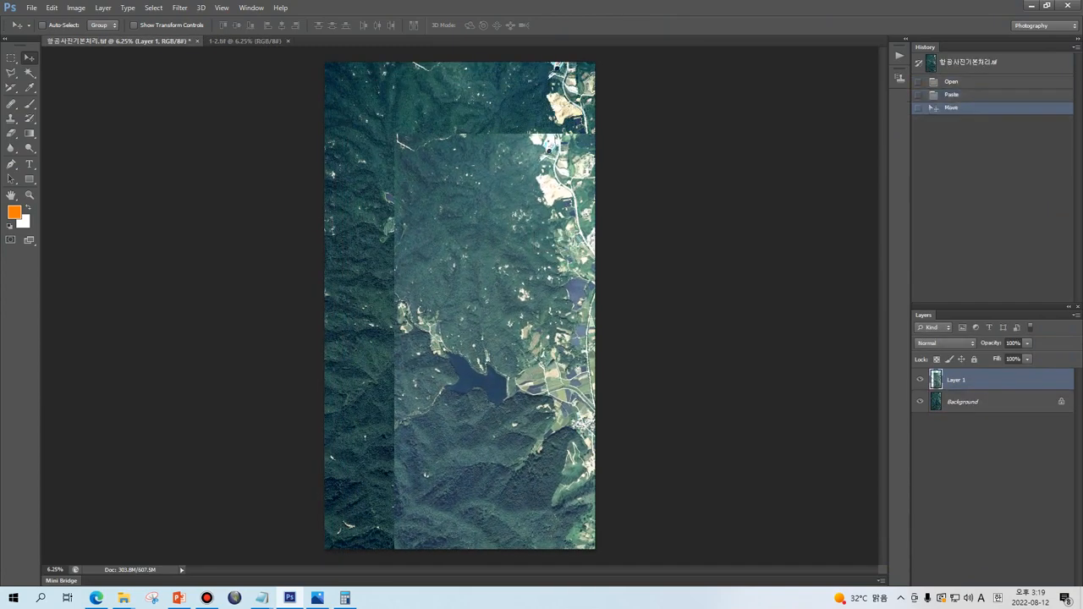
Preview higher Contrast values around 61 on the pasted 1-2 layer to match the background, and discard the adjustment.
{"action": "left_click", "coordinate": [76, 8]}
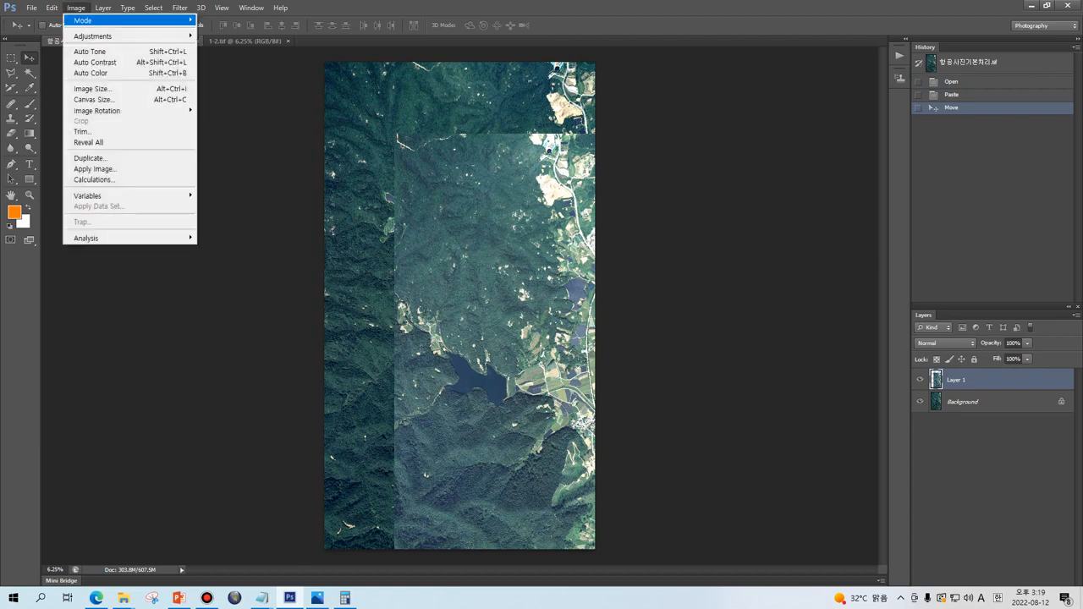
{"action": "mouse_move", "coordinate": [93, 36]}
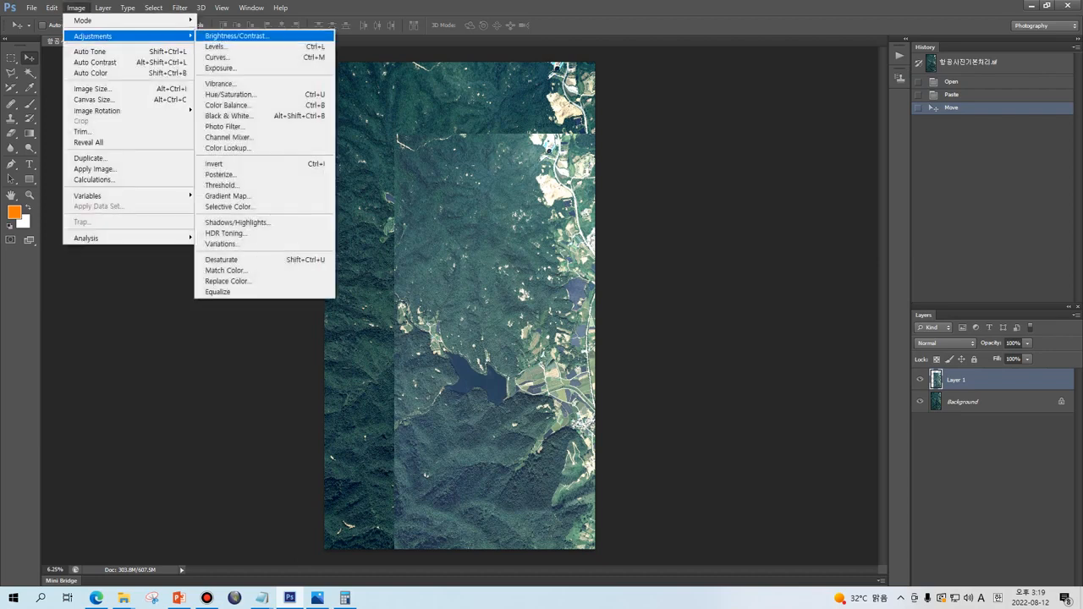
{"action": "left_click", "coordinate": [235, 35]}
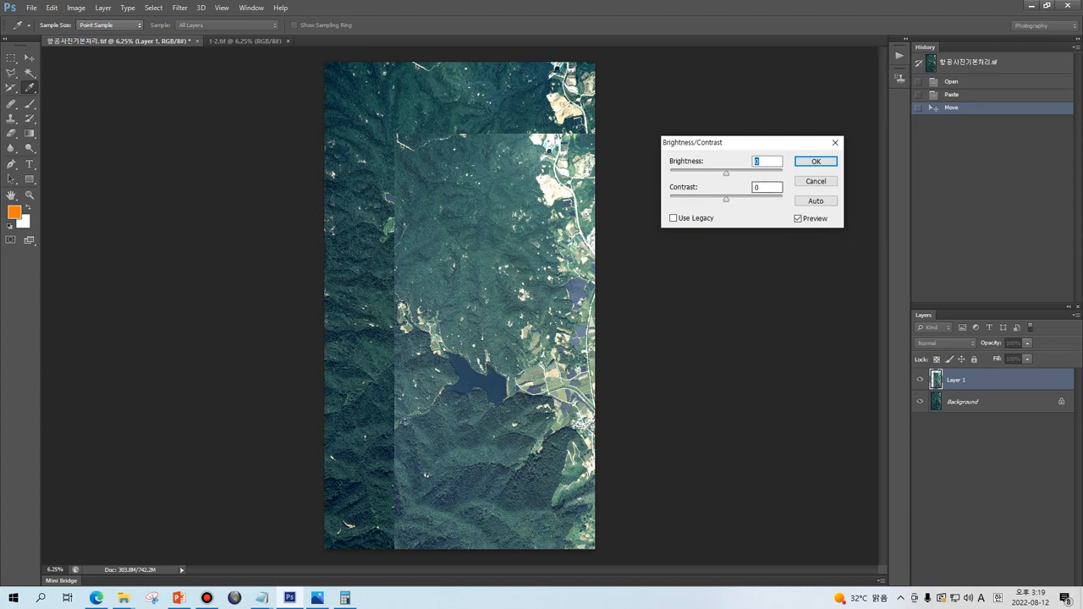
{"action": "mouse_move", "coordinate": [726, 199]}
{"action": "left_mouse_down"}
{"action": "mouse_move", "coordinate": [699, 199]}
{"action": "mouse_move", "coordinate": [759, 199]}
{"action": "mouse_move", "coordinate": [703, 198]}
{"action": "mouse_move", "coordinate": [745, 198]}
{"action": "left_mouse_up"}
{"action": "left_click_drag", "start_coordinate": [744, 198], "coordinate": [760, 198]}
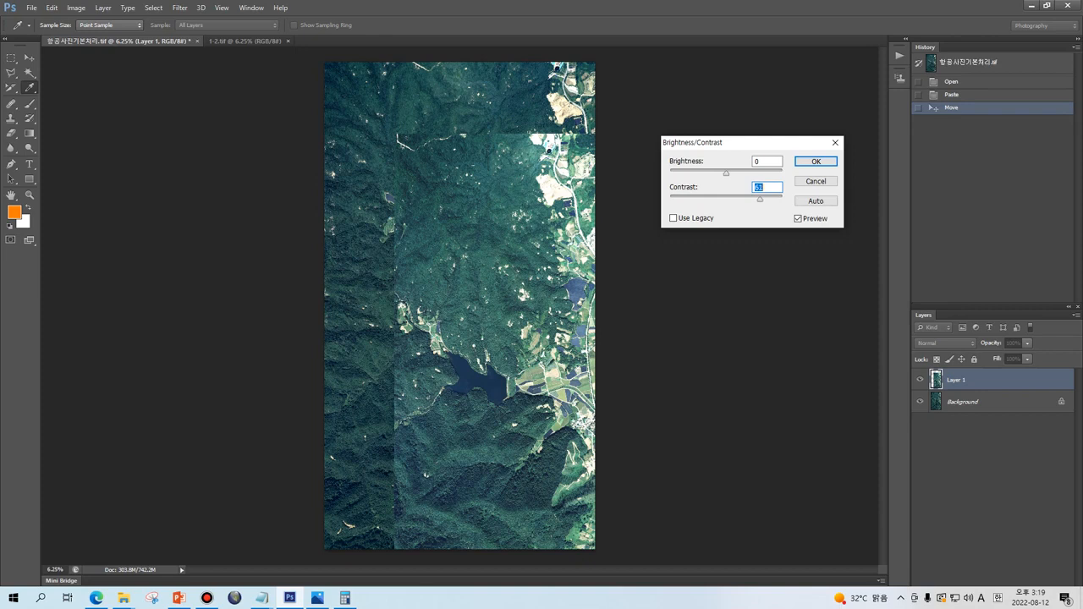
{"action": "key", "text": "Up"}
{"action": "key", "text": "Up"}
{"action": "key", "text": "Up"}
{"action": "key", "text": "Up"}
{"action": "key", "text": "Down"}
{"action": "key", "text": "Down"}
{"action": "key", "text": "Up"}
{"action": "key", "text": "Up"}
{"action": "key", "text": "Down"}
{"action": "key", "text": "Down"}
{"action": "key", "text": "Up"}
{"action": "key", "text": "Up"}
{"action": "key", "text": "Up"}
{"action": "key", "text": "Up"}
{"action": "left_click", "coordinate": [835, 142]}
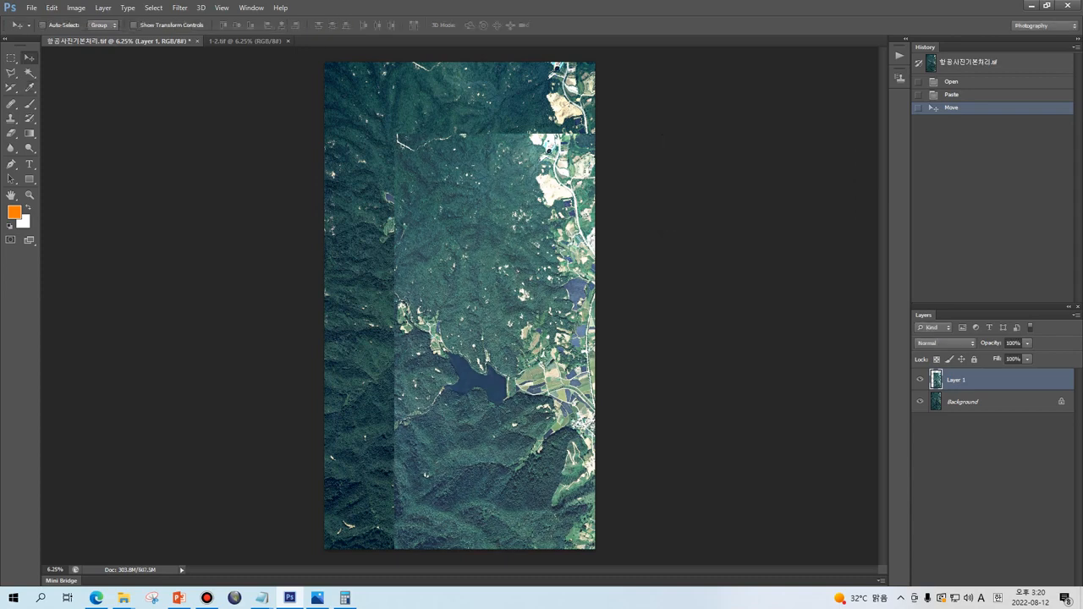
Close 1-2.tif and revert 항공사진기본처리.tif to its freshly opened state.
{"action": "left_click", "coordinate": [288, 40]}
{"action": "left_click", "coordinate": [951, 81]}
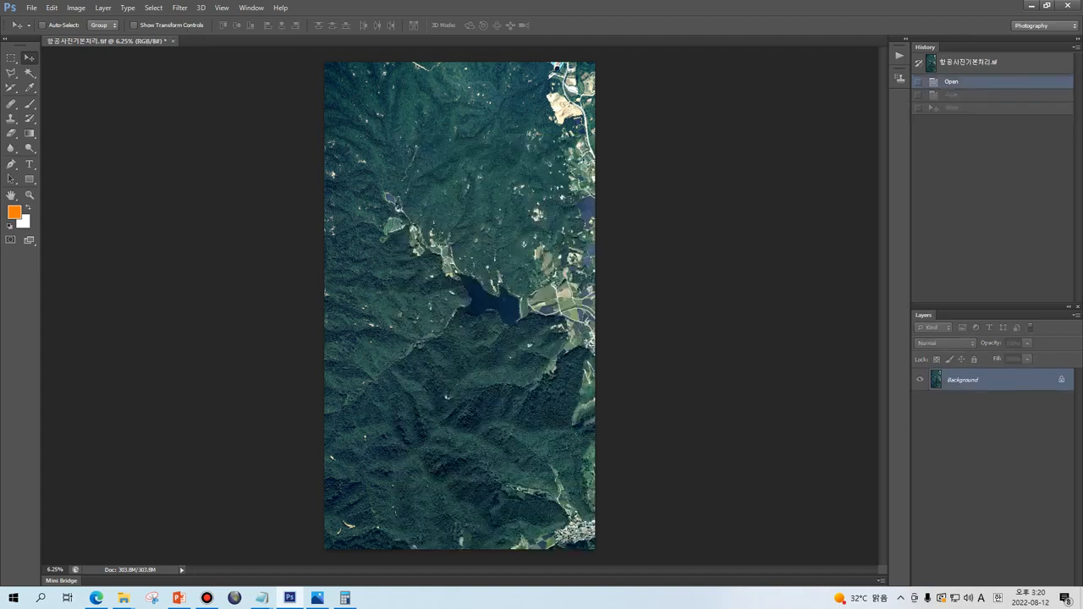
Open 2-1.tif from the 실기시험 문제 folder as a separate Photoshop document.
{"action": "mouse_move", "coordinate": [123, 598]}
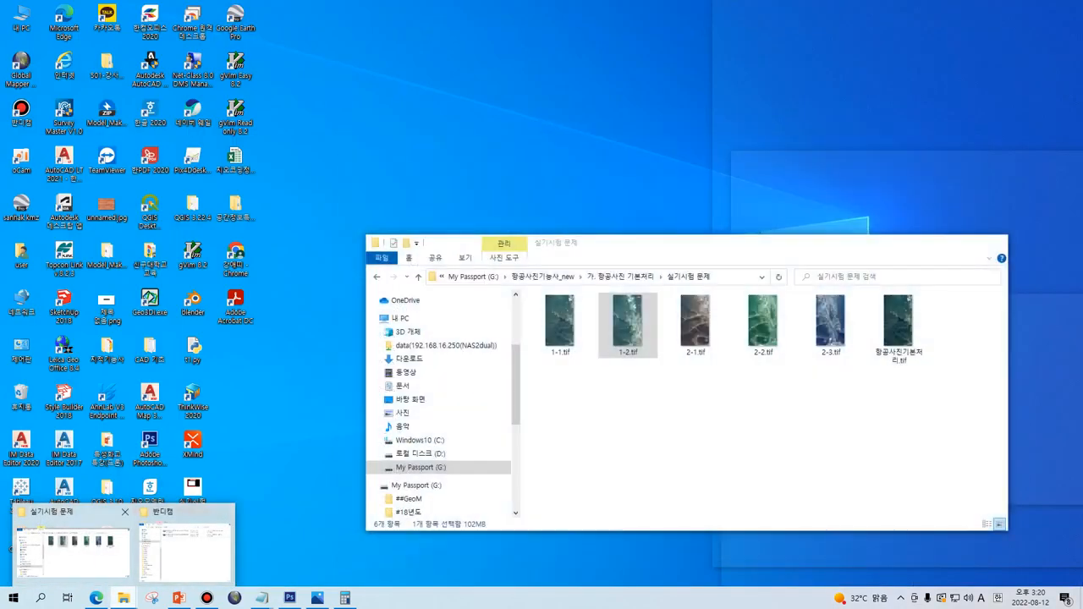
{"action": "left_click", "coordinate": [71, 549]}
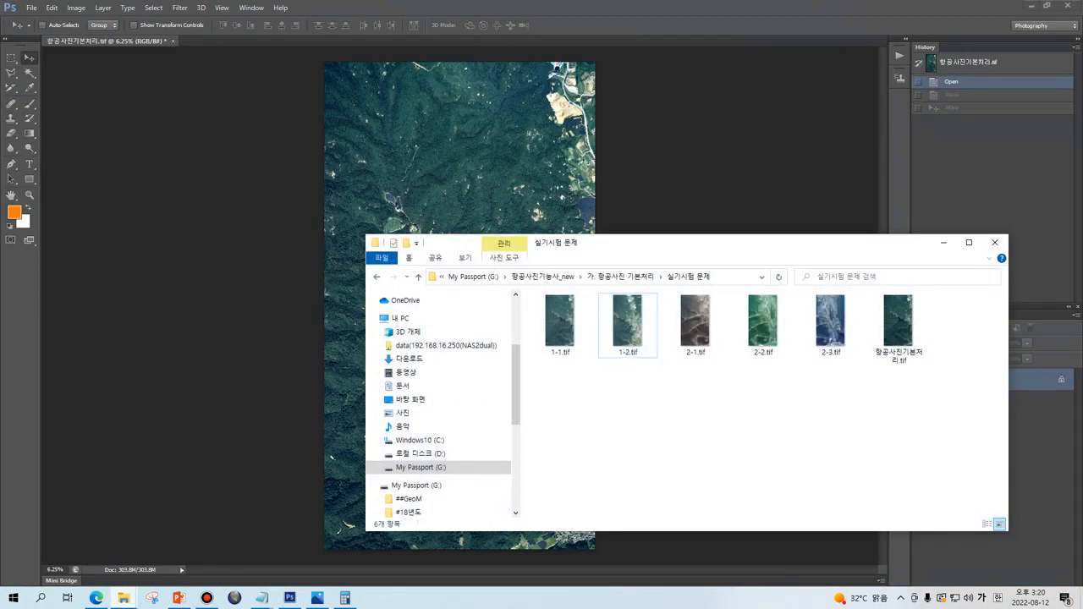
{"action": "left_click", "coordinate": [694, 325]}
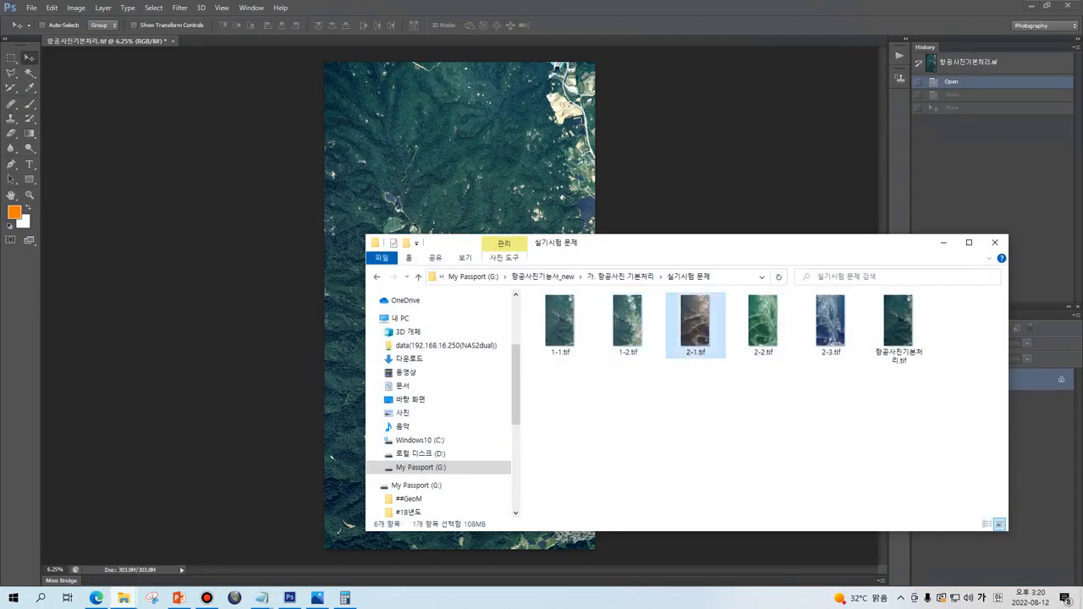
{"action": "left_click_drag", "start_coordinate": [694, 326], "coordinate": [611, 50]}
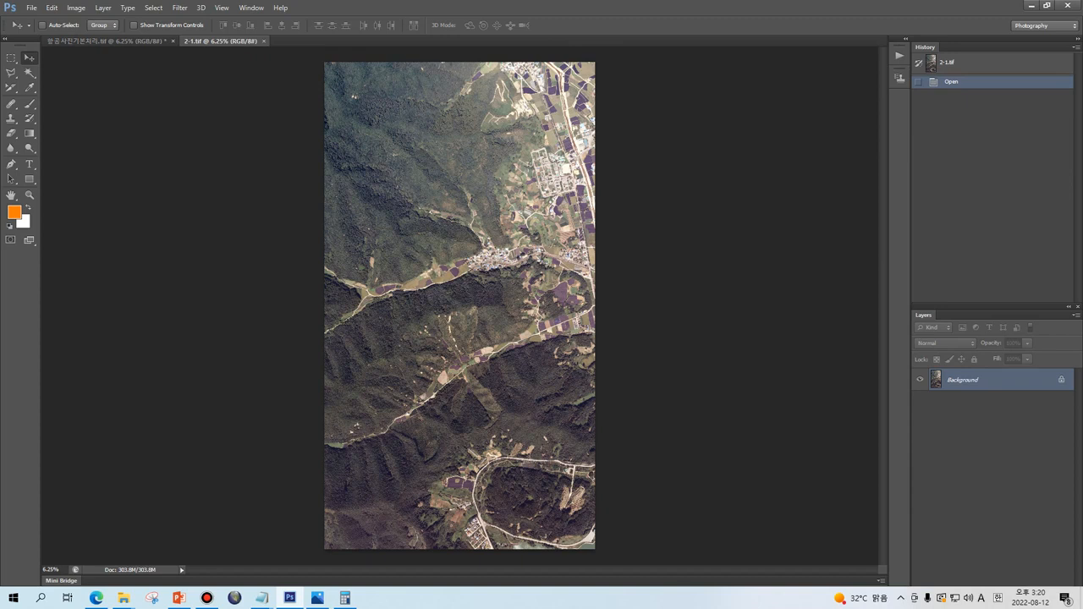
Copy the whole 2-1.tif image into 항공사진기본처리.tif and offset it down and right over the original for comparison.
{"action": "key", "text": "ctrl+a"}
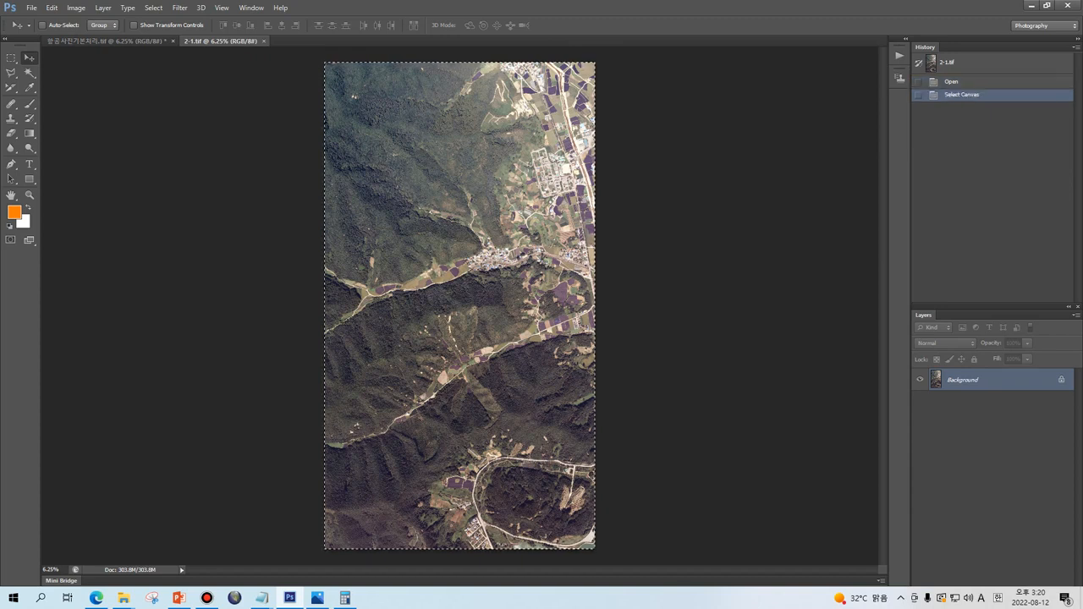
{"action": "left_click", "coordinate": [95, 41]}
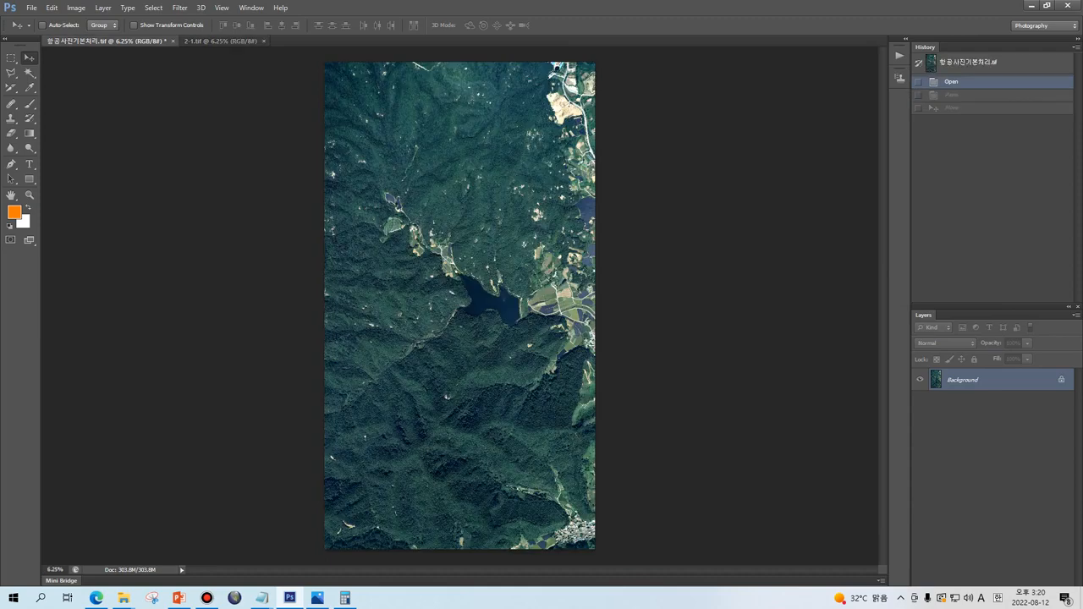
{"action": "key", "text": "ctrl+v"}
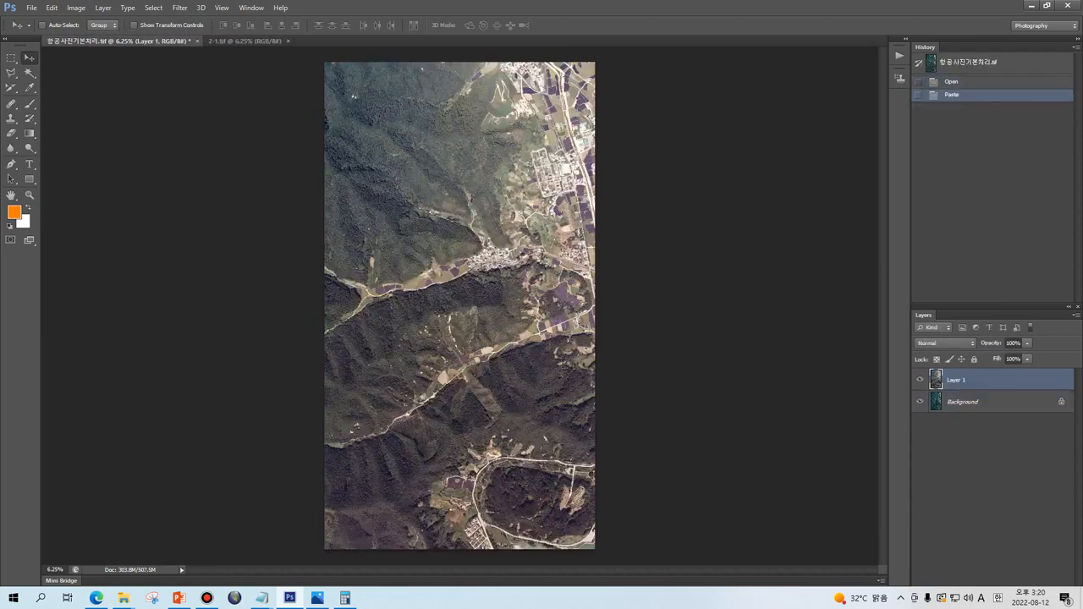
{"action": "left_click_drag", "start_coordinate": [427, 139], "coordinate": [525, 244]}
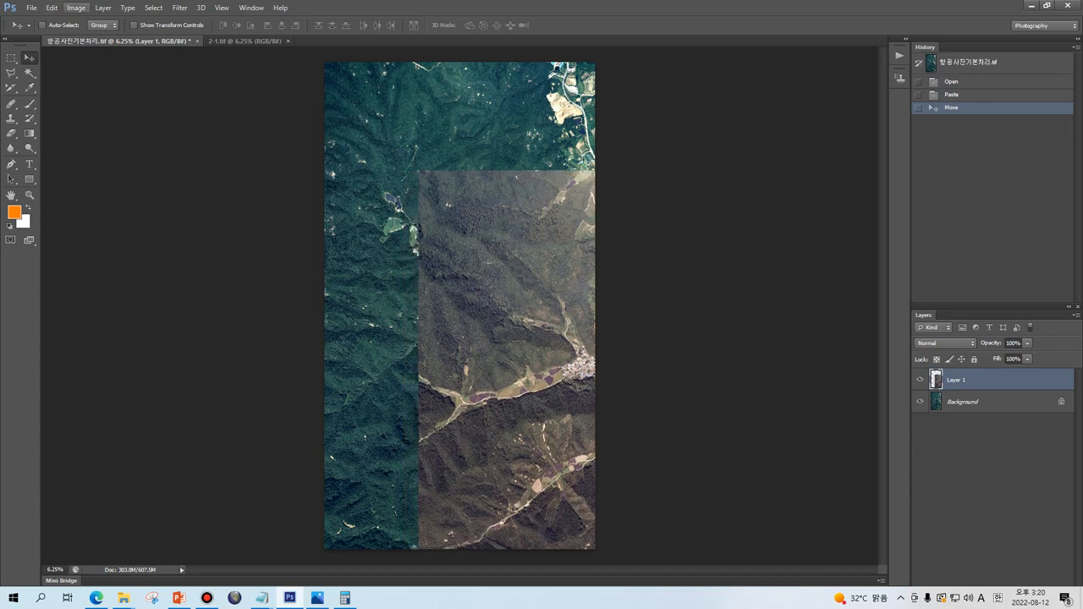
Preview a Levels midtone of about 0.65 in the Red channel on the pasted 2-1 layer to match the background, and discard the adjustment.
{"action": "left_click", "coordinate": [76, 7]}
{"action": "mouse_move", "coordinate": [129, 36]}
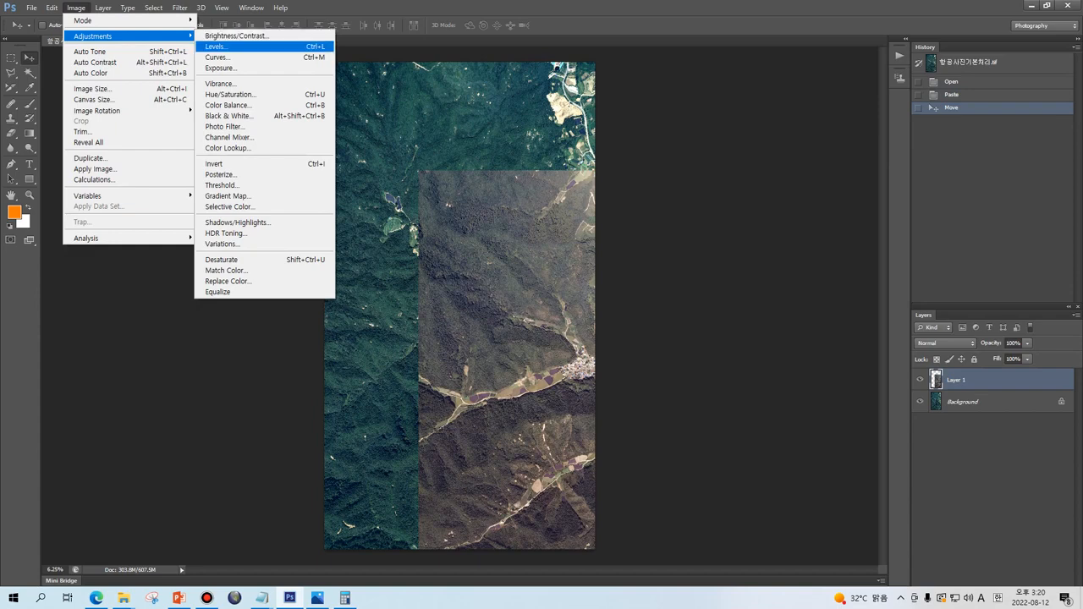
{"action": "left_click", "coordinate": [214, 47]}
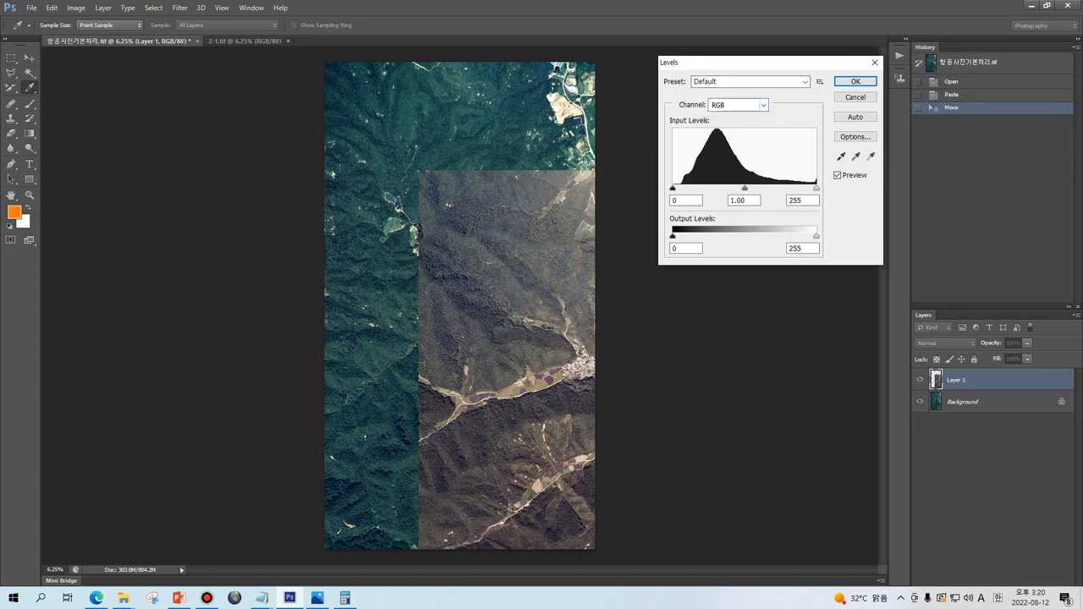
{"action": "left_click", "coordinate": [737, 104]}
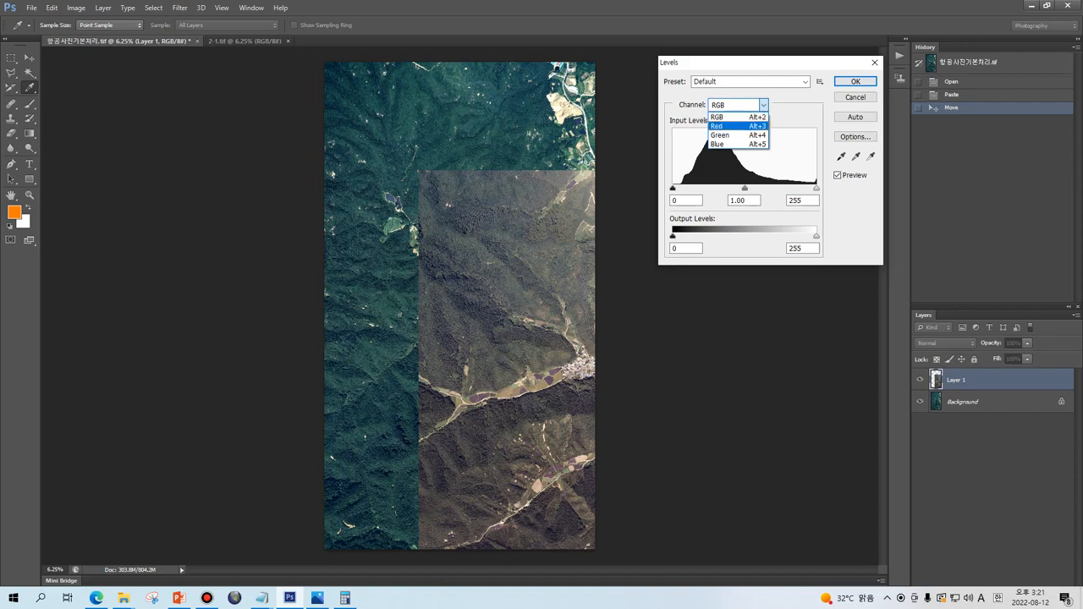
{"action": "left_click", "coordinate": [732, 126]}
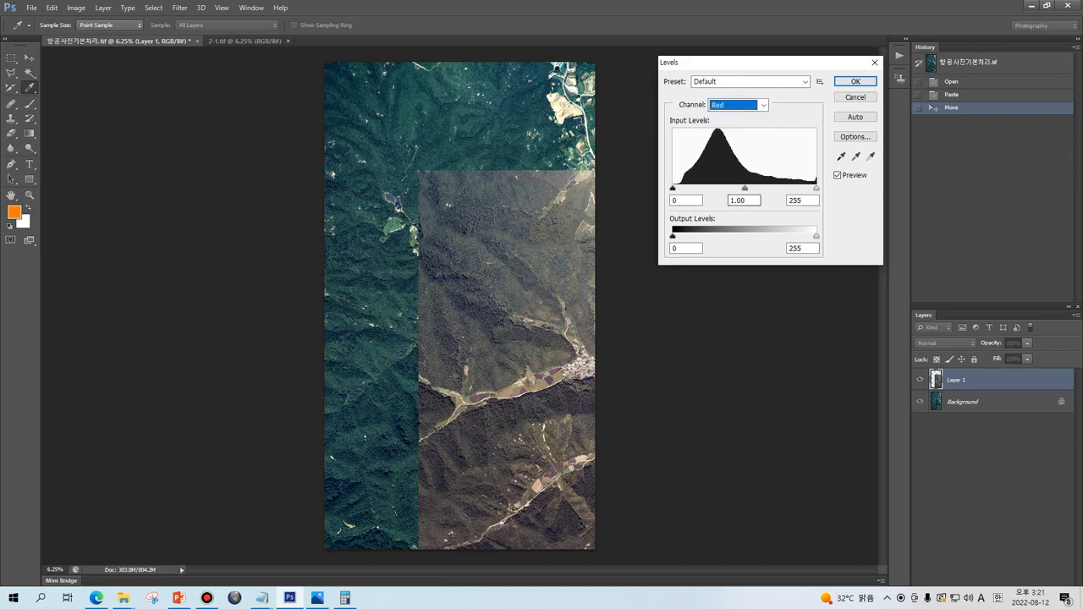
{"action": "left_click", "coordinate": [744, 188]}
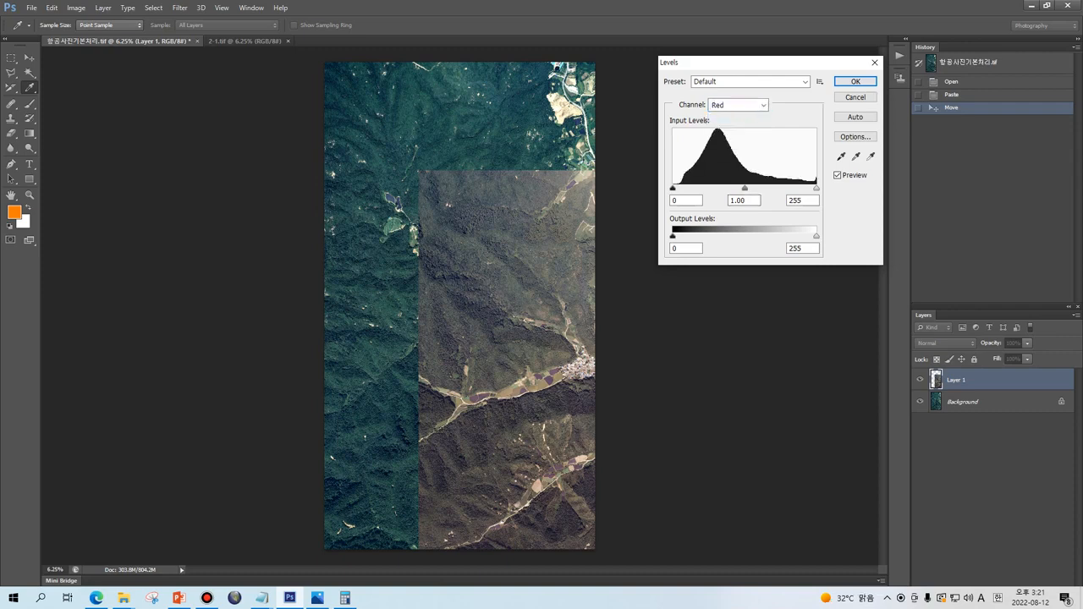
{"action": "double_click", "coordinate": [737, 199]}
{"action": "type", "text": "1.09"}
{"action": "mouse_move", "coordinate": [742, 188]}
{"action": "left_mouse_down"}
{"action": "mouse_move", "coordinate": [726, 188]}
{"action": "mouse_move", "coordinate": [748, 188]}
{"action": "left_mouse_up"}
{"action": "left_click_drag", "start_coordinate": [751, 187], "coordinate": [759, 188]}
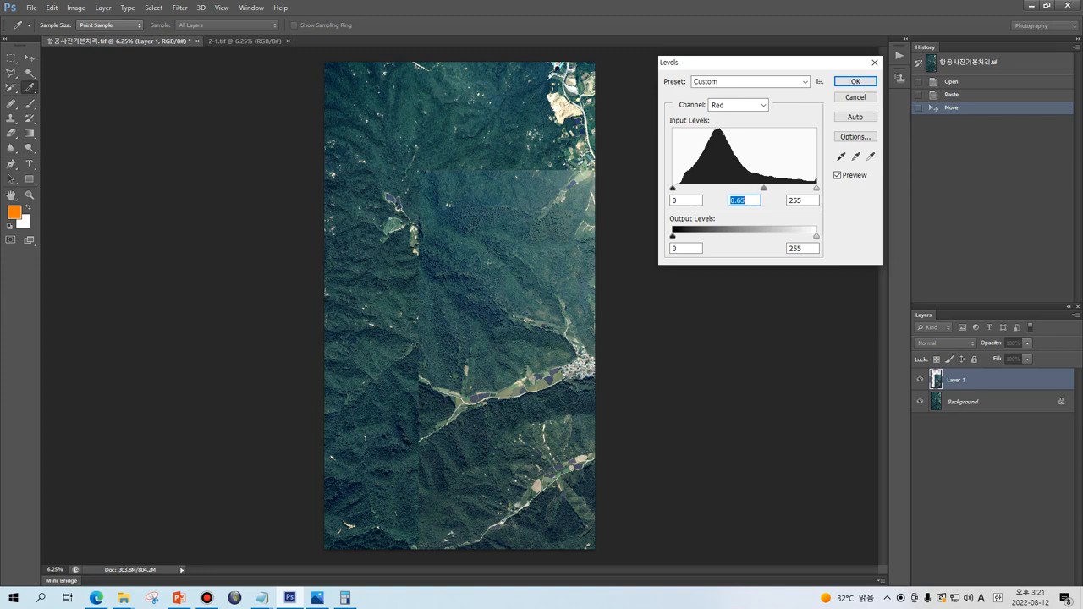
{"action": "left_click_drag", "start_coordinate": [762, 188], "coordinate": [760, 188]}
{"action": "key", "text": "Up"}
{"action": "key", "text": "Return"}
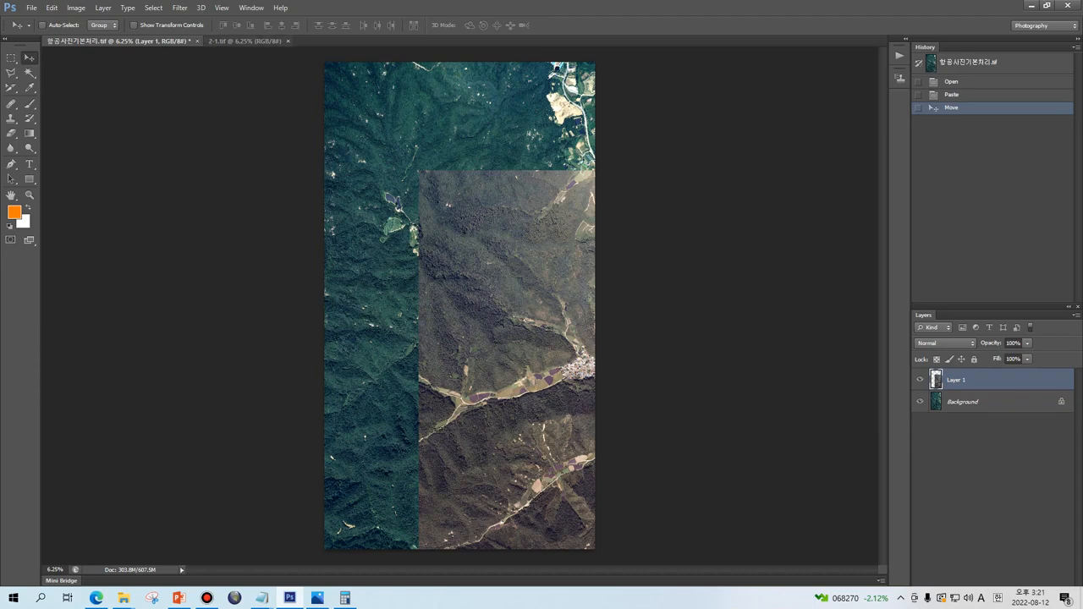
Close 2-1.tif and revert 항공사진기본처리.tif to its state before the paste.
{"action": "left_click", "coordinate": [245, 41]}
{"action": "key", "text": "ctrl+w"}
{"action": "left_click", "coordinate": [951, 81]}
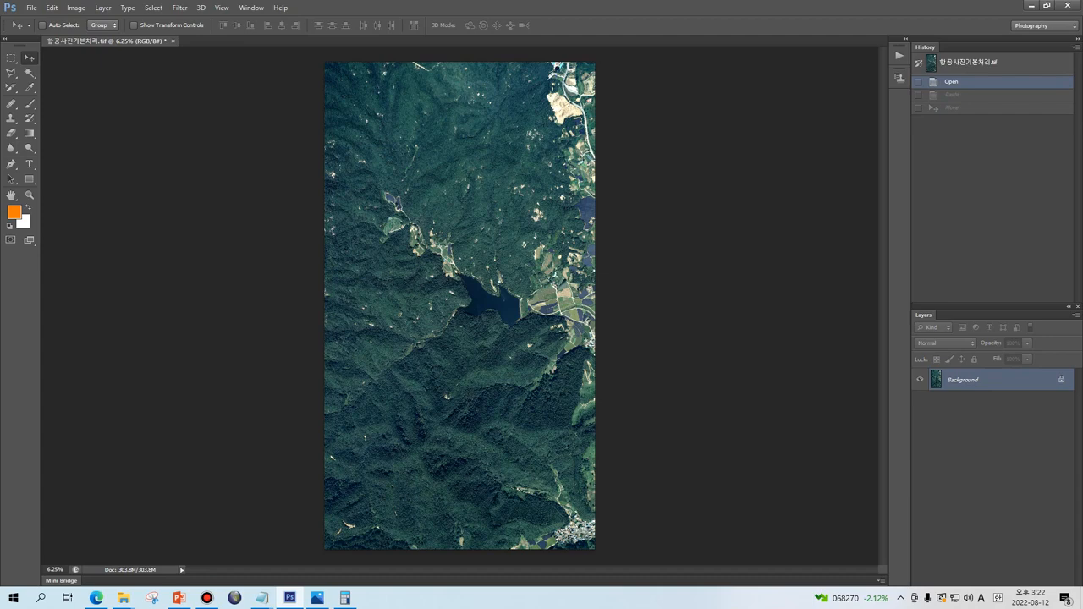
Open 2-2.tif from the 실기시험 문제 folder as a separate Photoshop document.
{"action": "mouse_move", "coordinate": [124, 598]}
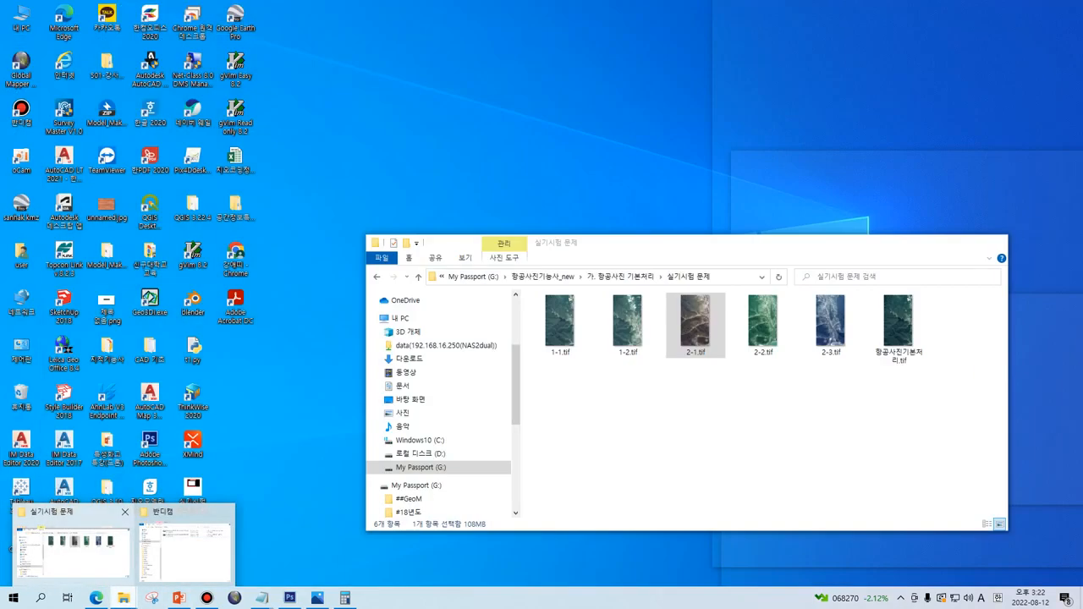
{"action": "left_click", "coordinate": [72, 550]}
{"action": "left_click_drag", "start_coordinate": [763, 322], "coordinate": [730, 227]}
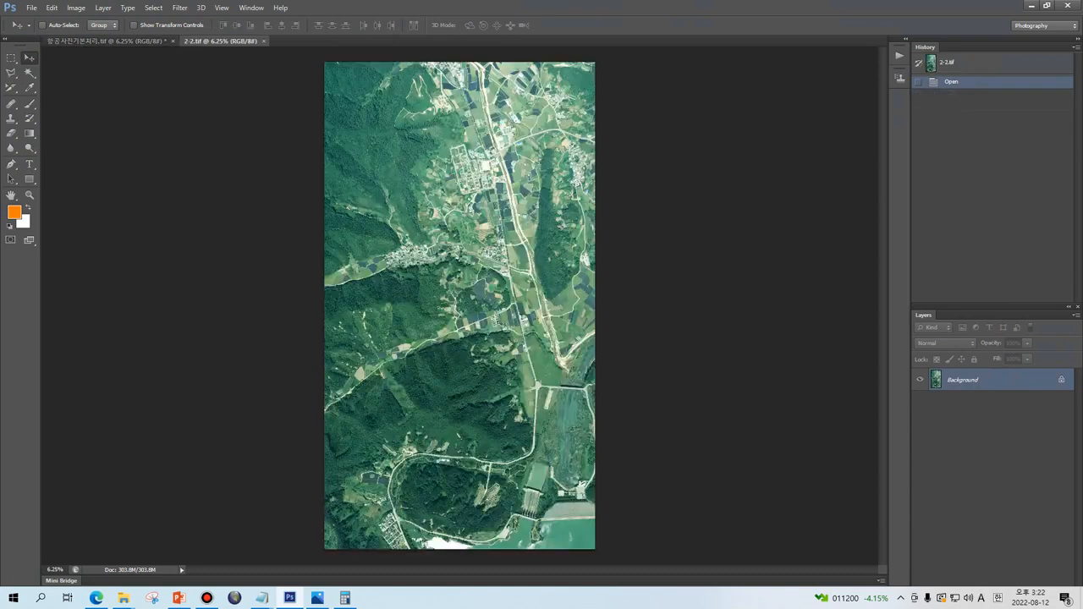
Copy the whole 2-2.tif image into 항공사진기본처리.tif and offset it down and right over the original for comparison.
{"action": "key", "text": "ctrl+a"}
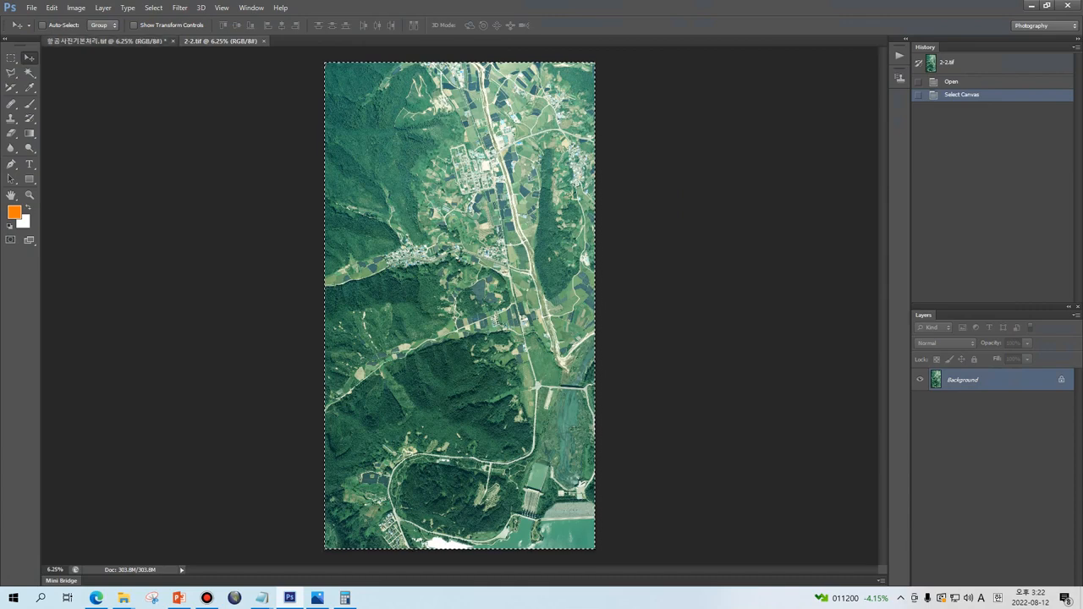
{"action": "left_click", "coordinate": [106, 41]}
{"action": "key", "text": "ctrl+v"}
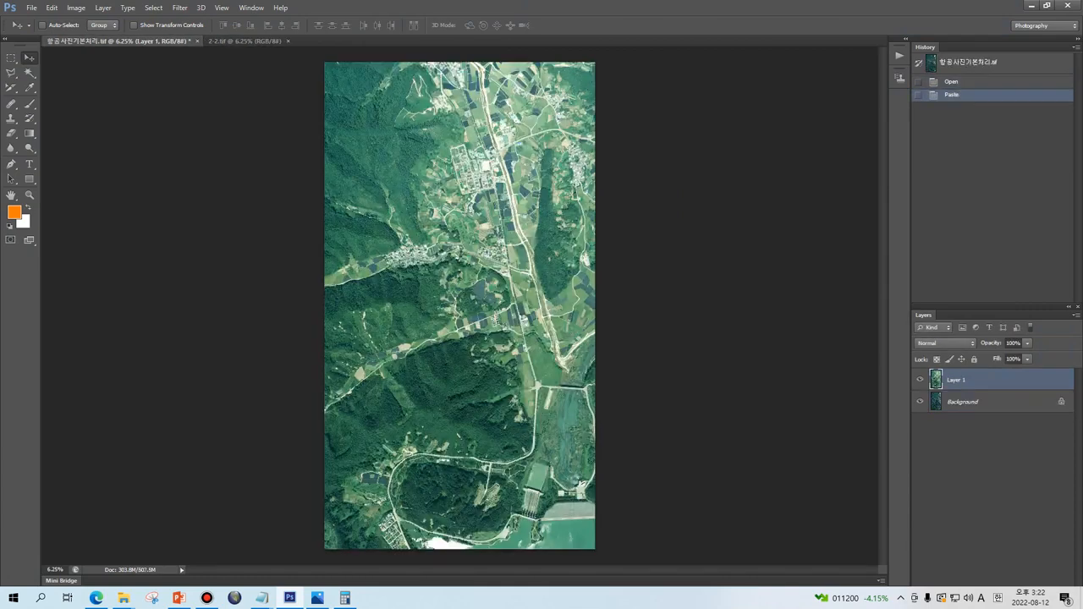
{"action": "left_click_drag", "start_coordinate": [444, 95], "coordinate": [517, 191]}
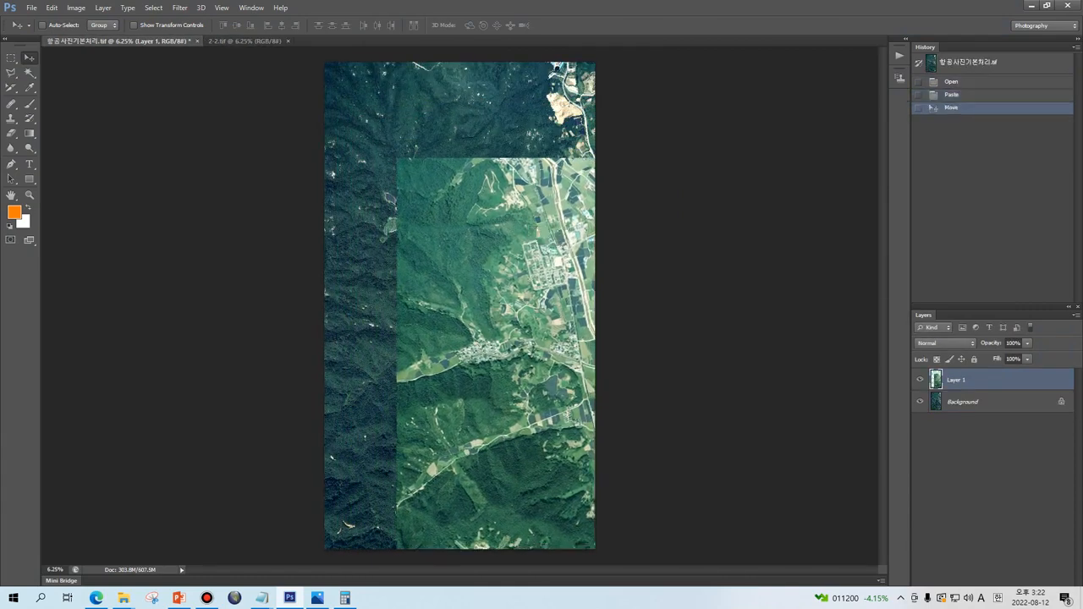
Preview a Levels midtone of about 0.73 in the Green channel on the pasted 2-2 layer to match the background, and discard the adjustment.
{"action": "left_click", "coordinate": [75, 7]}
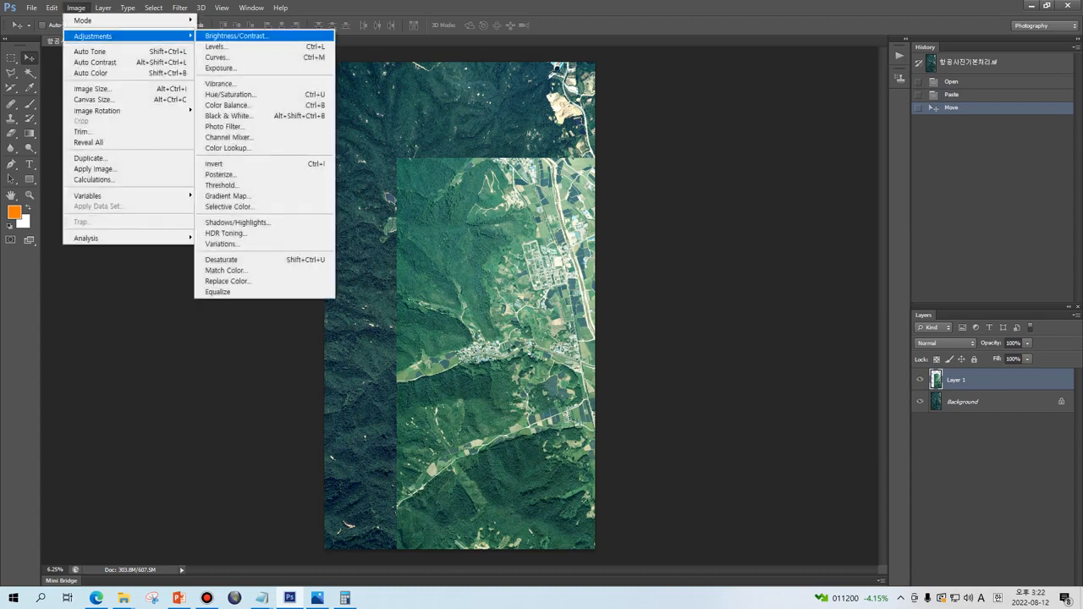
{"action": "left_click", "coordinate": [221, 46]}
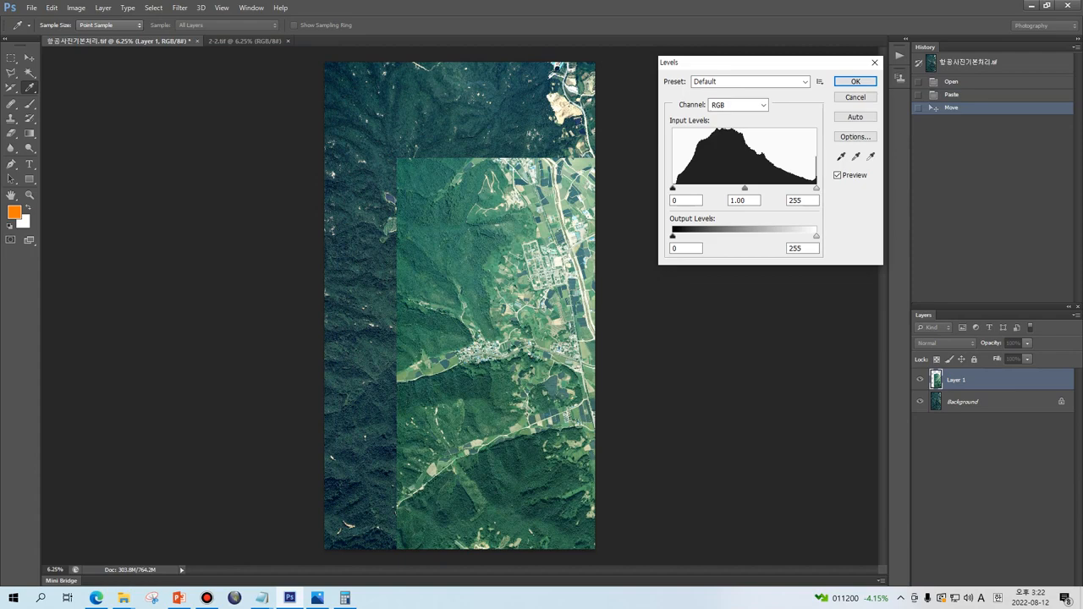
{"action": "left_click", "coordinate": [738, 104]}
{"action": "left_click", "coordinate": [738, 135]}
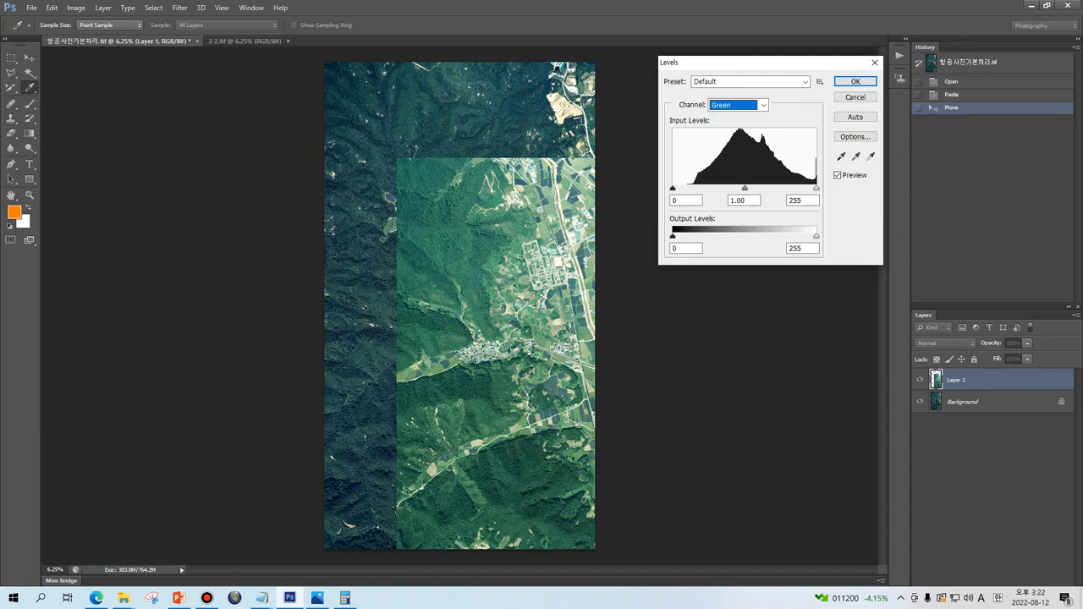
{"action": "left_click_drag", "start_coordinate": [744, 188], "coordinate": [759, 188]}
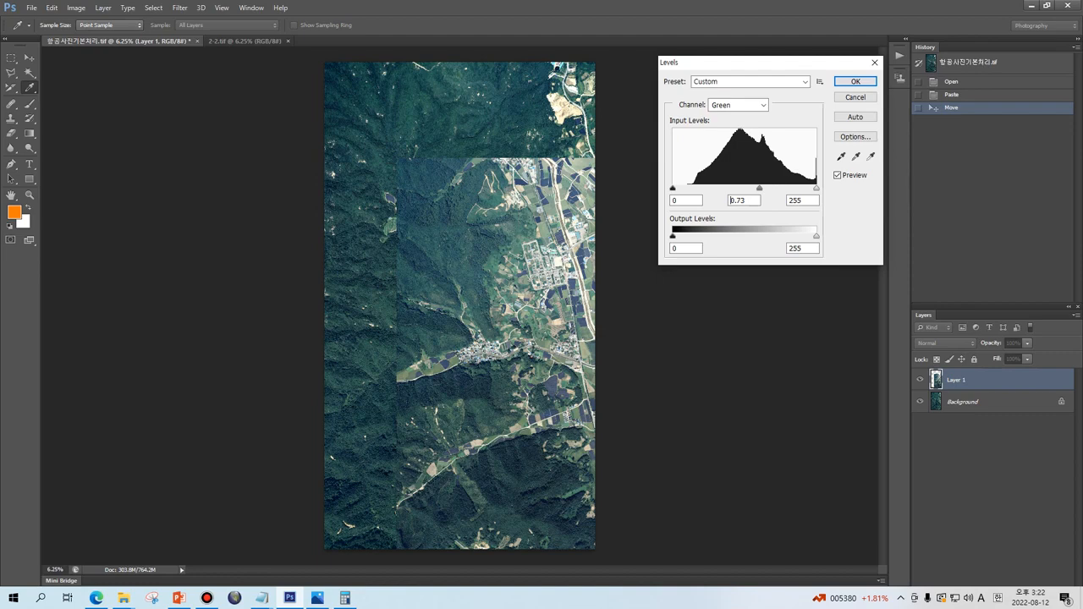
{"action": "double_click", "coordinate": [730, 200]}
{"action": "key", "text": "Return"}
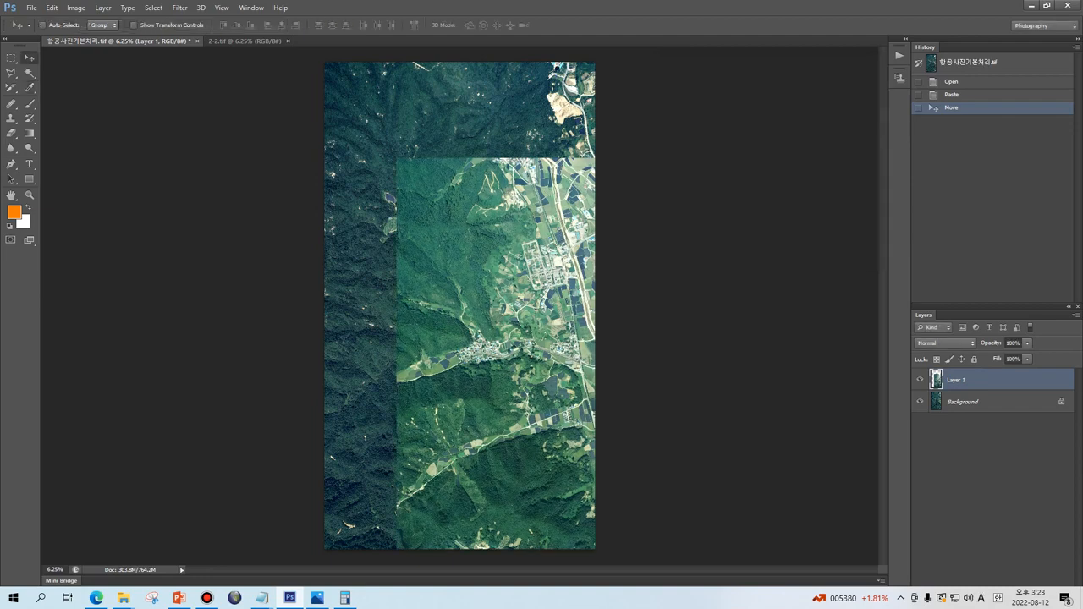
Close 2-2.tif and undo the move and paste in 항공사진기본처리.tif.
{"action": "left_click", "coordinate": [245, 41]}
{"action": "key", "text": "ctrl+a"}
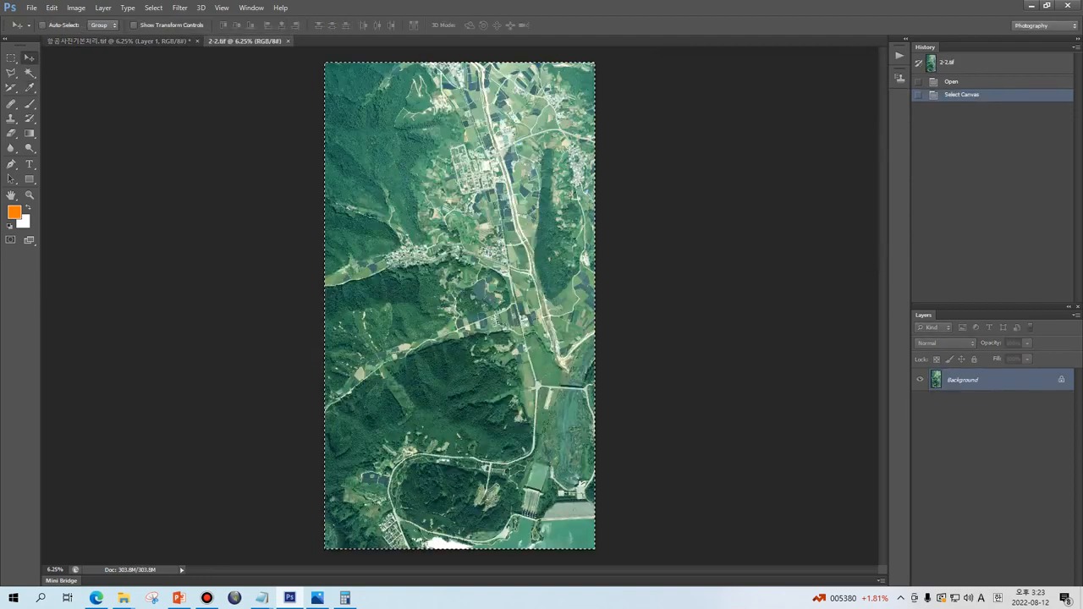
{"action": "key", "text": "ctrl+w"}
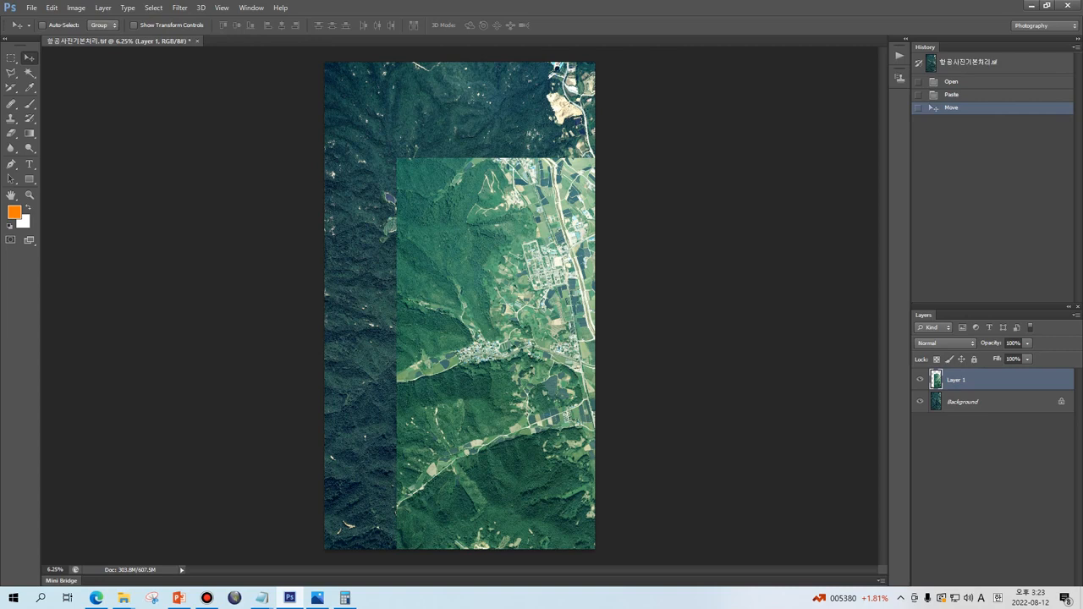
{"action": "key", "text": "ctrl+alt+z"}
{"action": "key", "text": "ctrl+alt+z"}
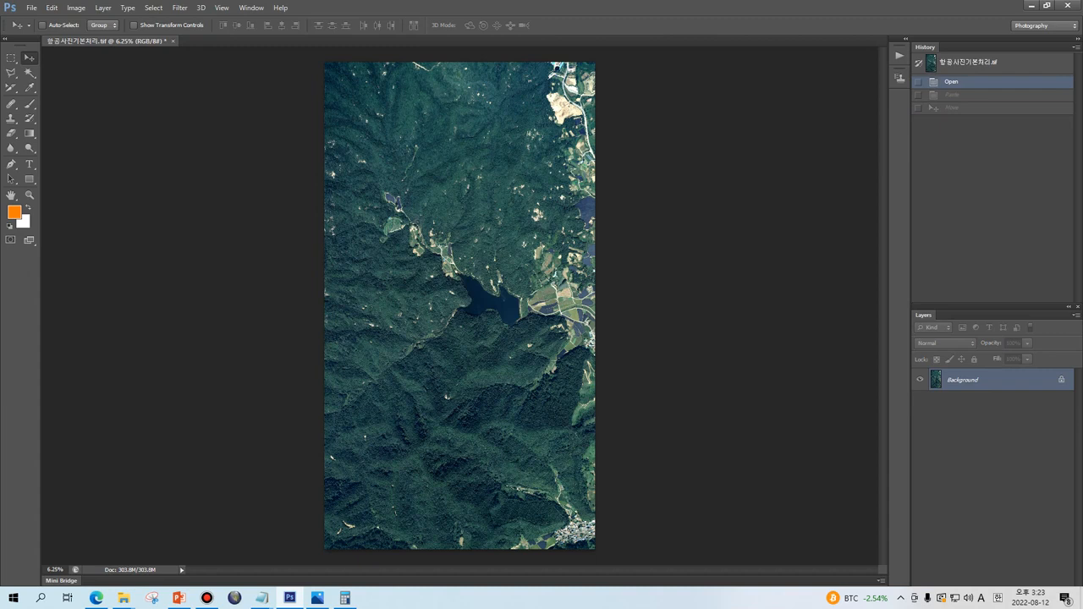
Open 2-3.tif from the 실기시험 문제 folder as a separate Photoshop document.
{"action": "mouse_move", "coordinate": [123, 598]}
{"action": "left_click", "coordinate": [185, 546]}
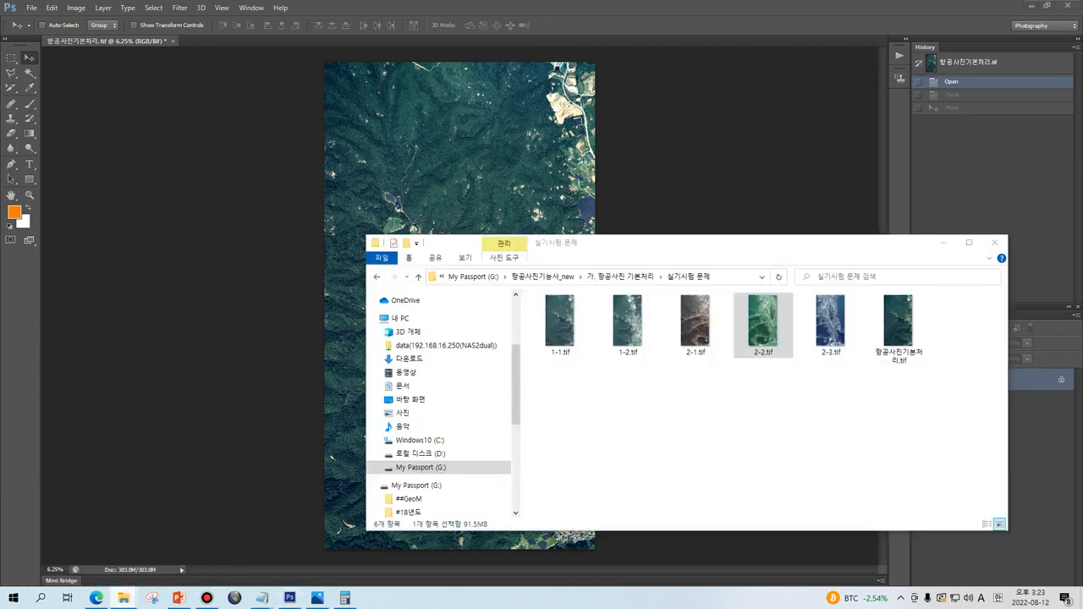
{"action": "left_click_drag", "start_coordinate": [830, 326], "coordinate": [799, 212]}
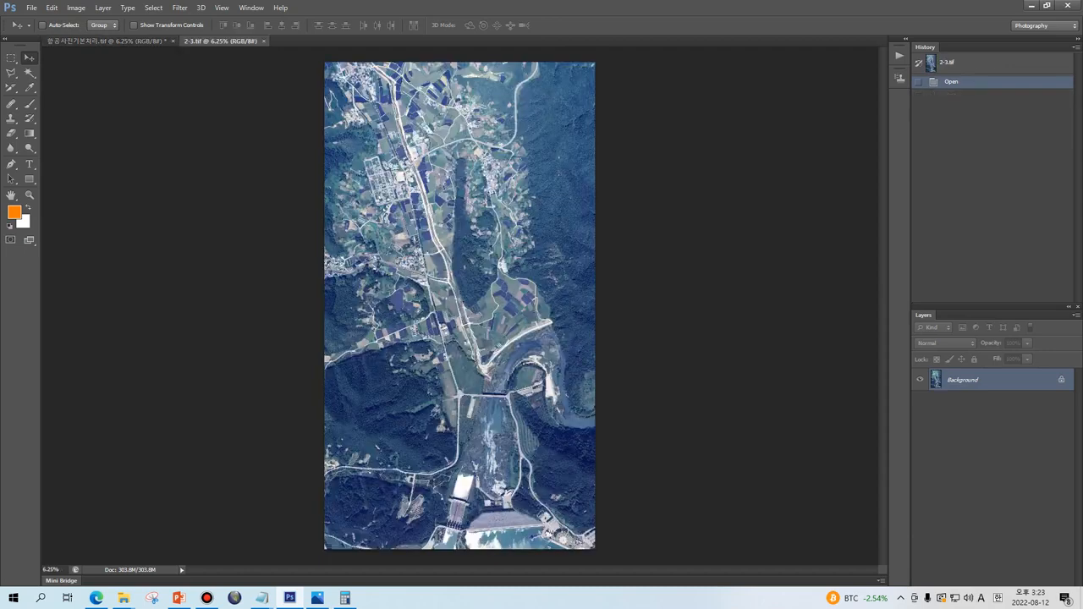
Copy the whole 2-3.tif image into 항공사진기본처리.tif and offset it down and right over the original for comparison.
{"action": "key", "text": "ctrl+a"}
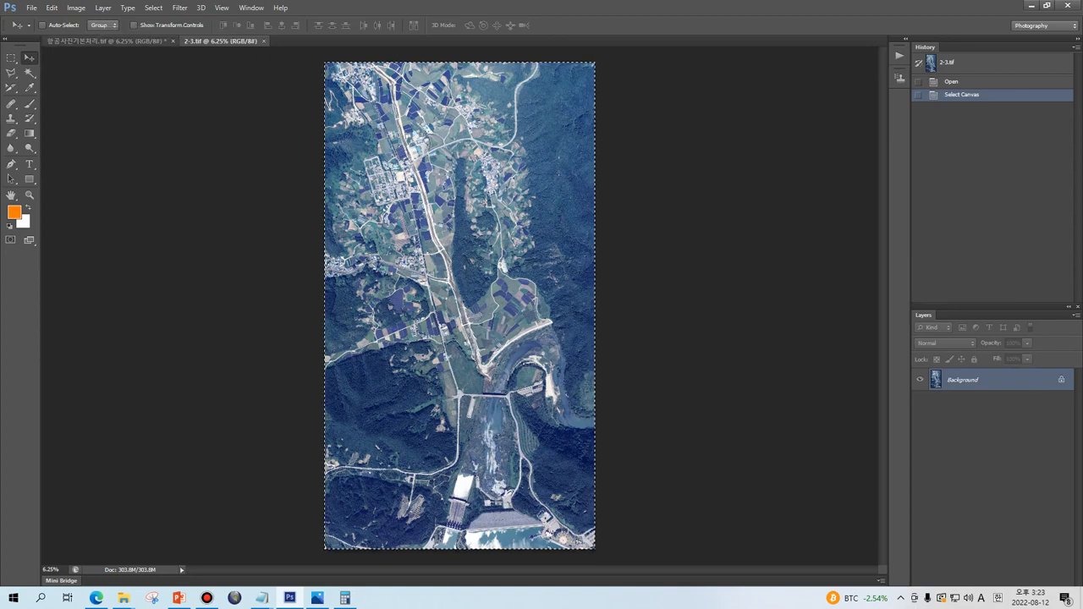
{"action": "key", "text": "ctrl+Tab"}
{"action": "key", "text": "ctrl+v"}
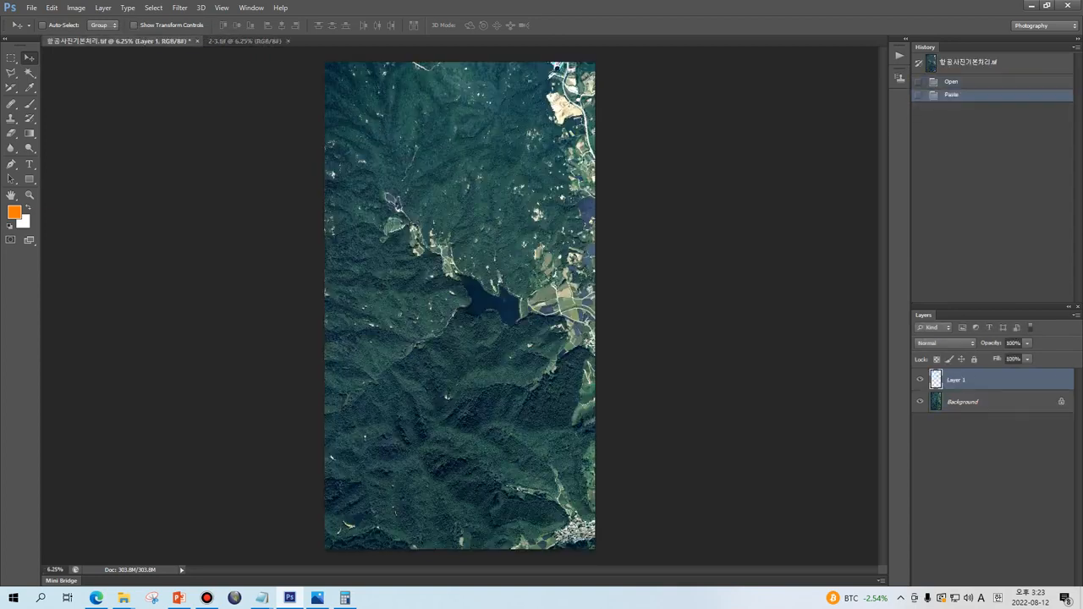
{"action": "left_click_drag", "start_coordinate": [437, 122], "coordinate": [543, 243]}
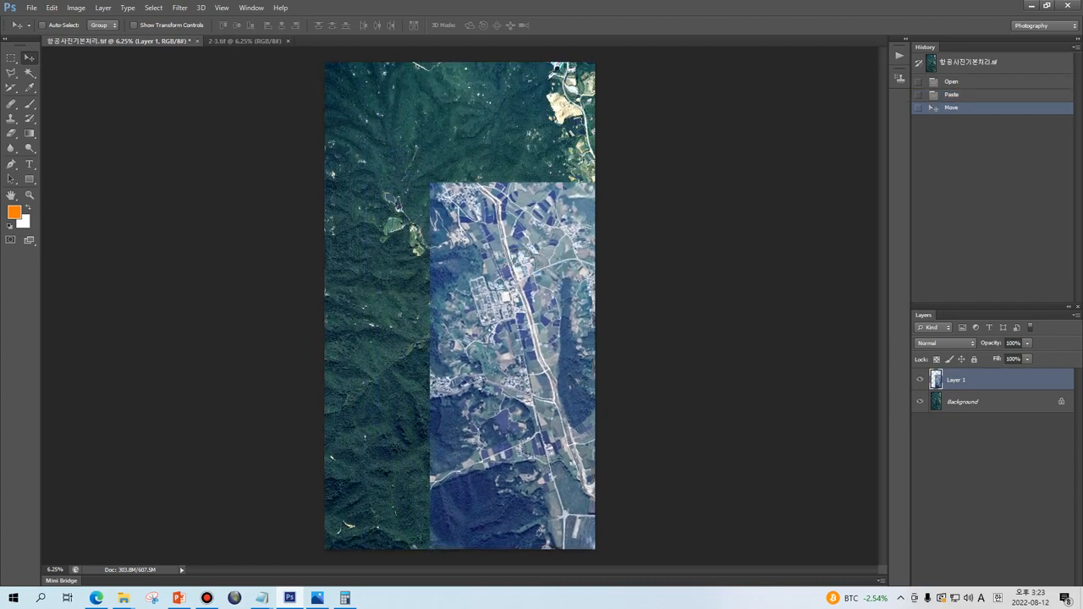
Preview a Levels midtone of 0.67 in the Blue channel on the pasted 2-3 layer to match the background, and discard the adjustment.
{"action": "left_click", "coordinate": [76, 7]}
{"action": "mouse_move", "coordinate": [169, 36]}
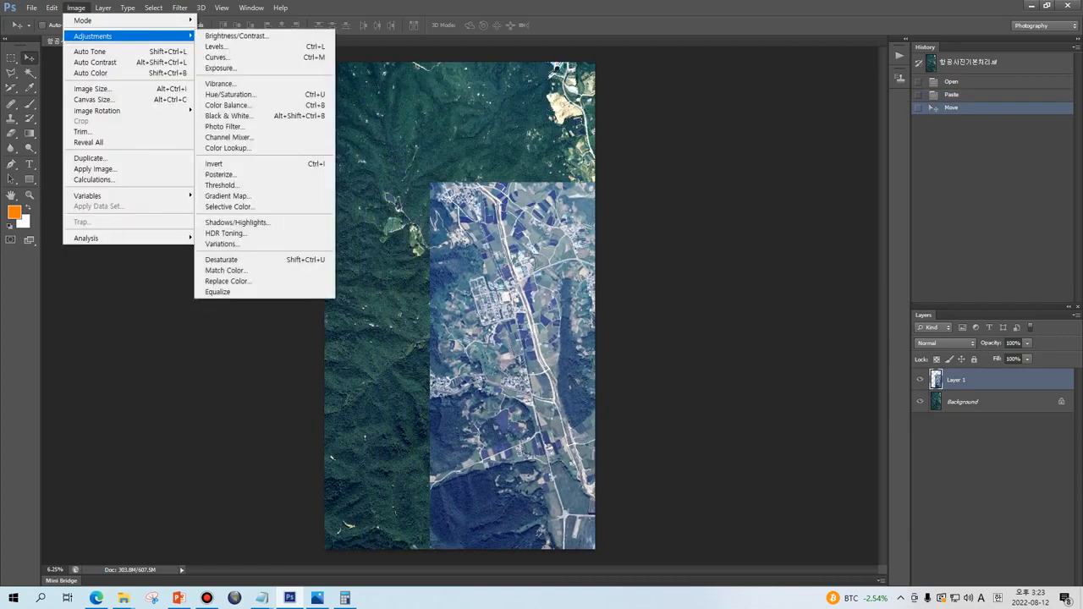
{"action": "left_click", "coordinate": [216, 46]}
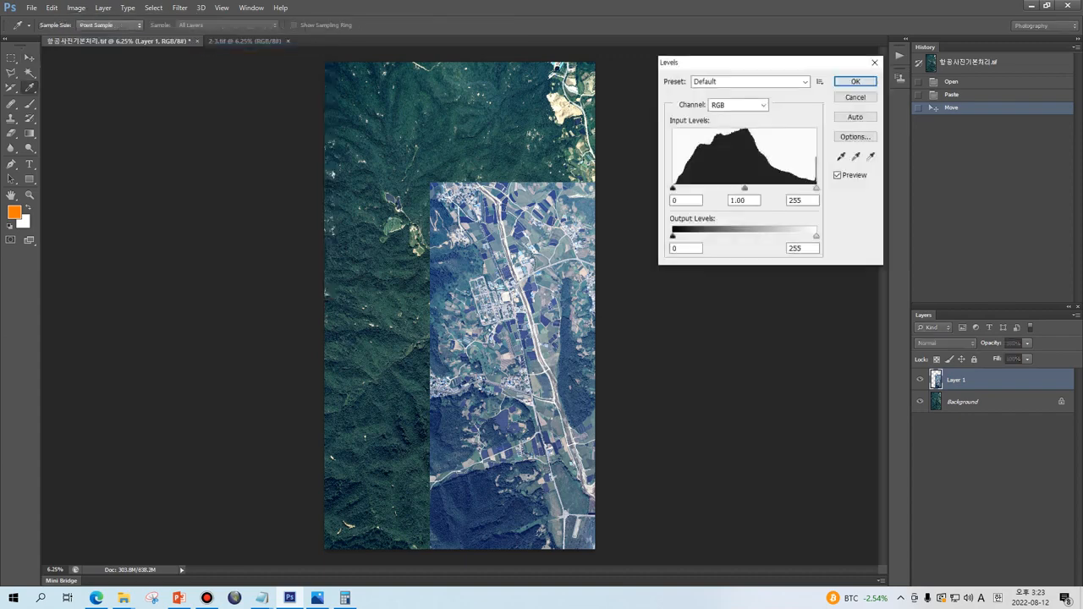
{"action": "left_click", "coordinate": [737, 105]}
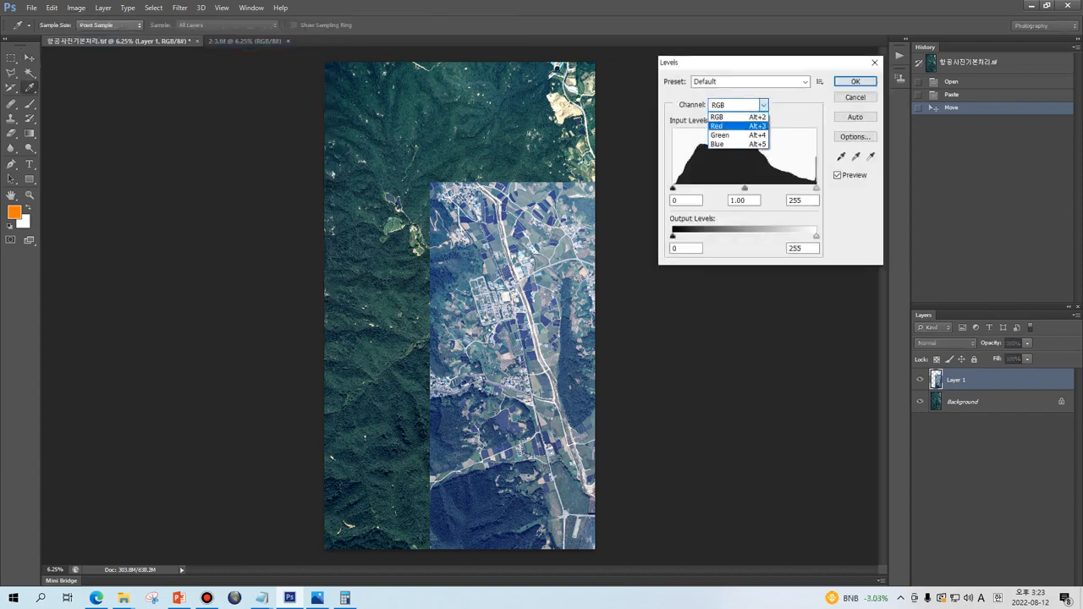
{"action": "left_click", "coordinate": [719, 144]}
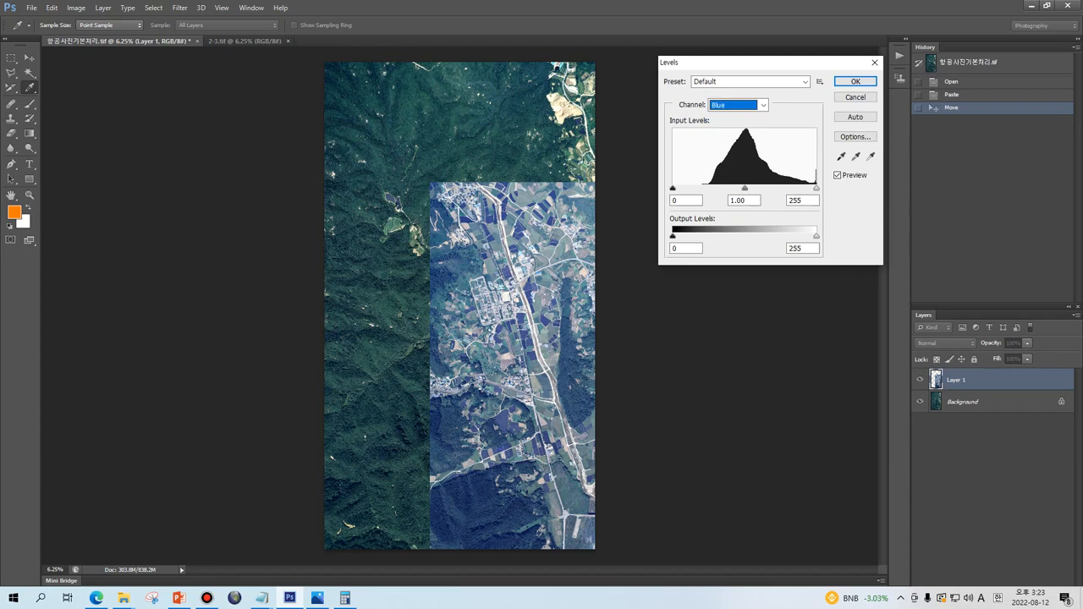
{"action": "left_click_drag", "start_coordinate": [744, 188], "coordinate": [761, 188]}
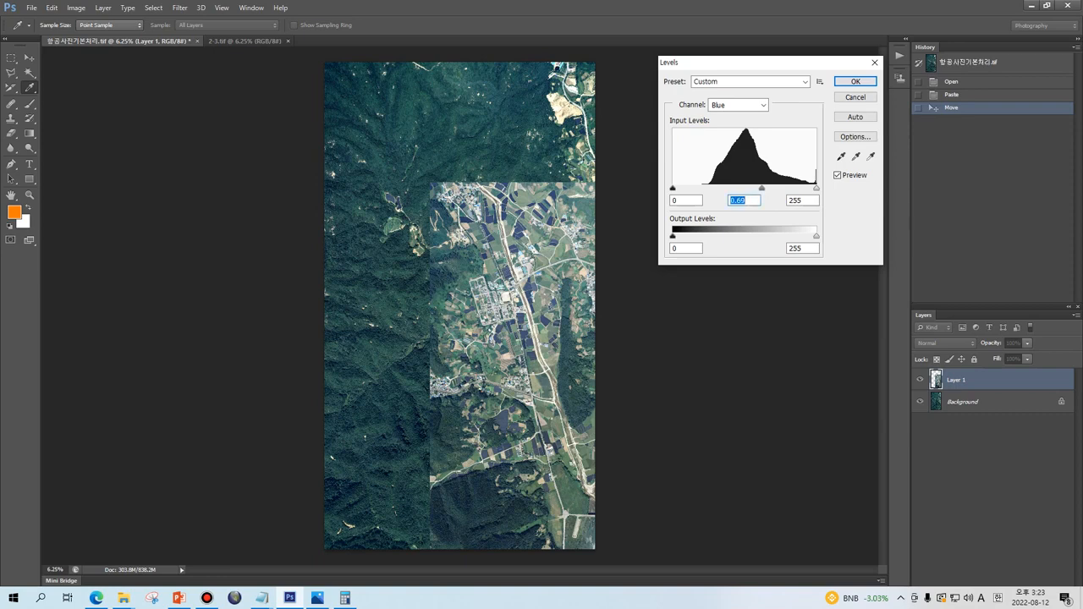
{"action": "left_click_drag", "start_coordinate": [761, 188], "coordinate": [762, 188]}
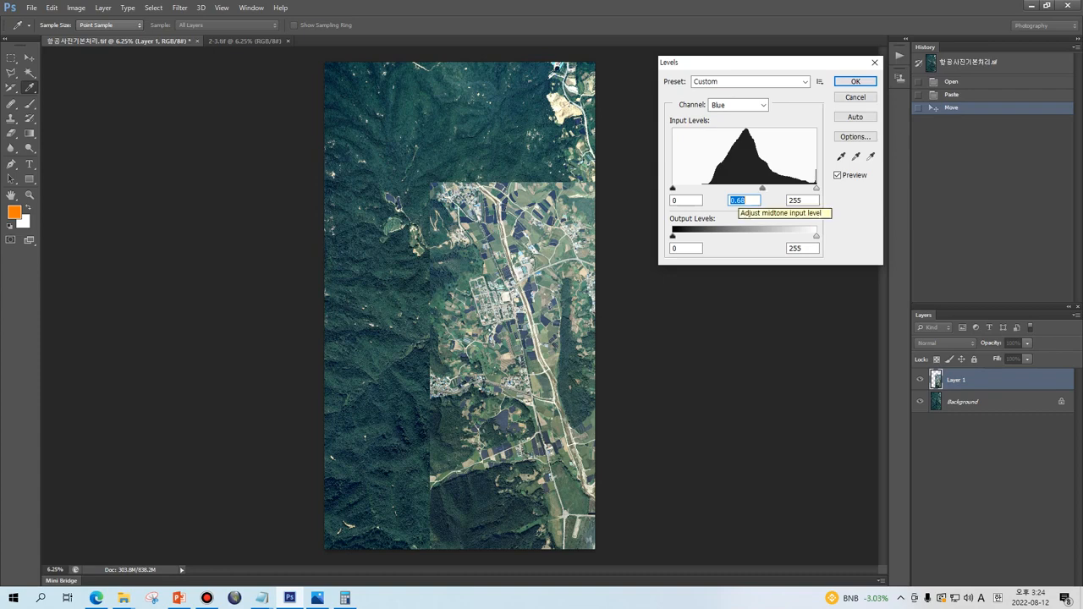
{"action": "key", "text": "Down"}
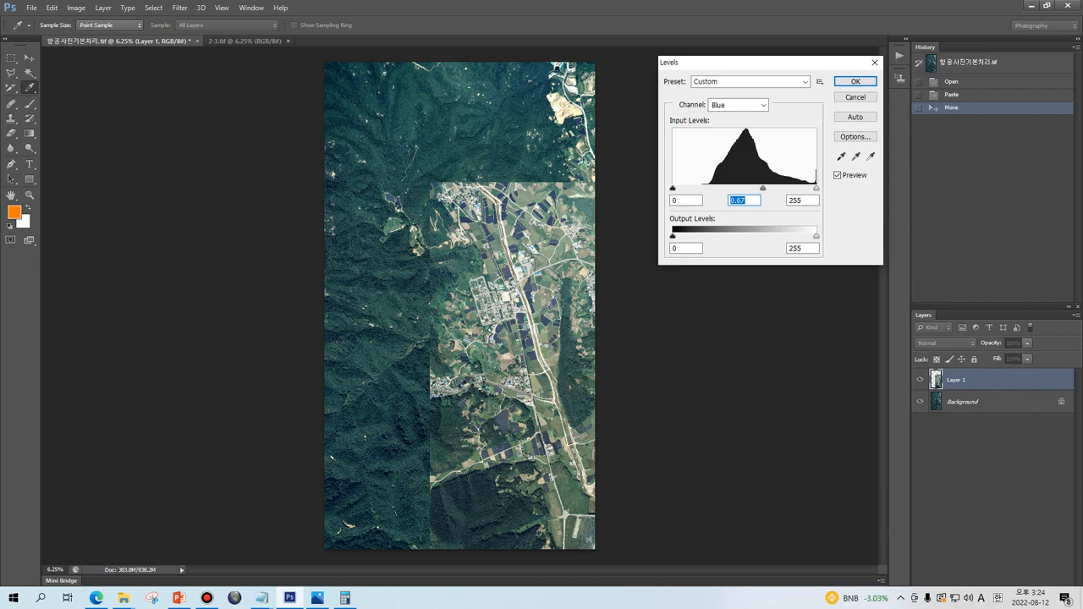
{"action": "left_click", "coordinate": [855, 81]}
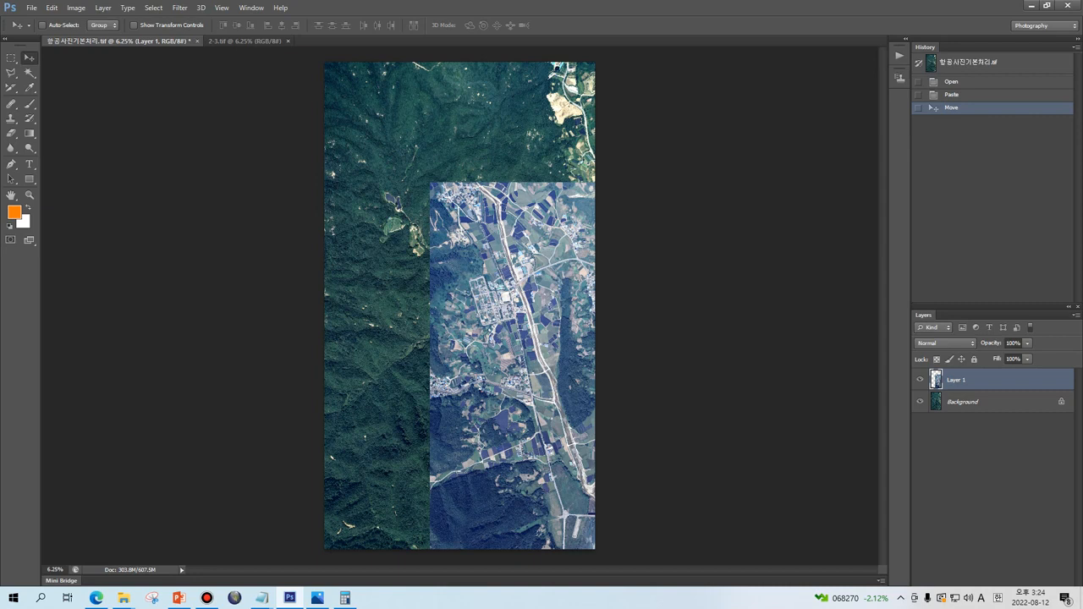
Close 2-3.tif and 항공사진기본처리.tif without saving the changes.
{"action": "left_click", "coordinate": [287, 41]}
{"action": "left_click", "coordinate": [197, 41]}
{"action": "left_click", "coordinate": [543, 225]}
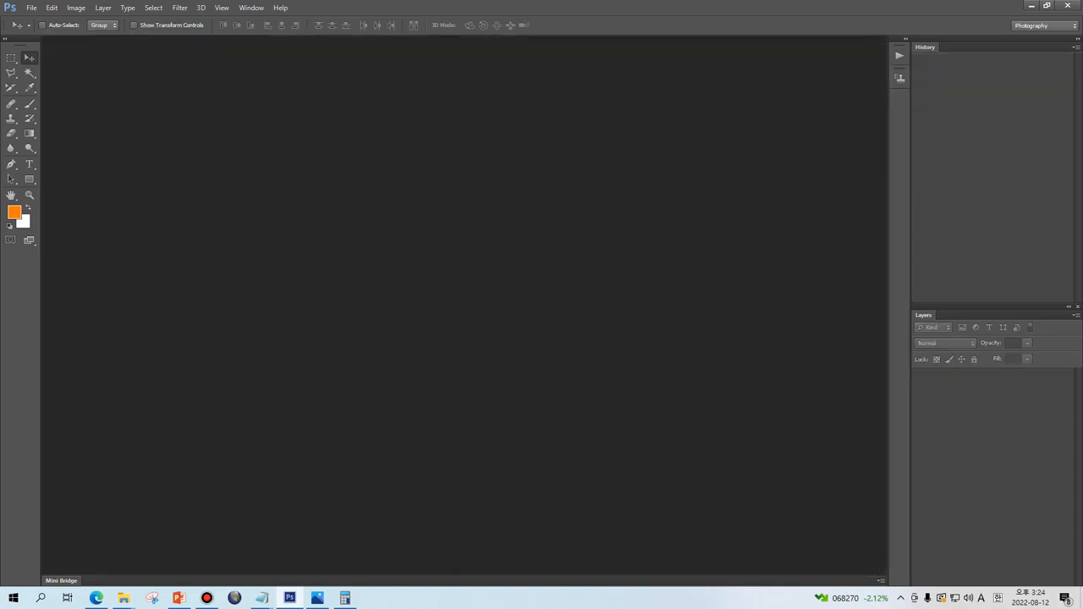
Open 정사항공사진.tif in Photoshop from the 농촌 folder under 나. 항공정사사진 제작 > 실기시험 문제.
{"action": "left_click", "coordinate": [123, 598]}
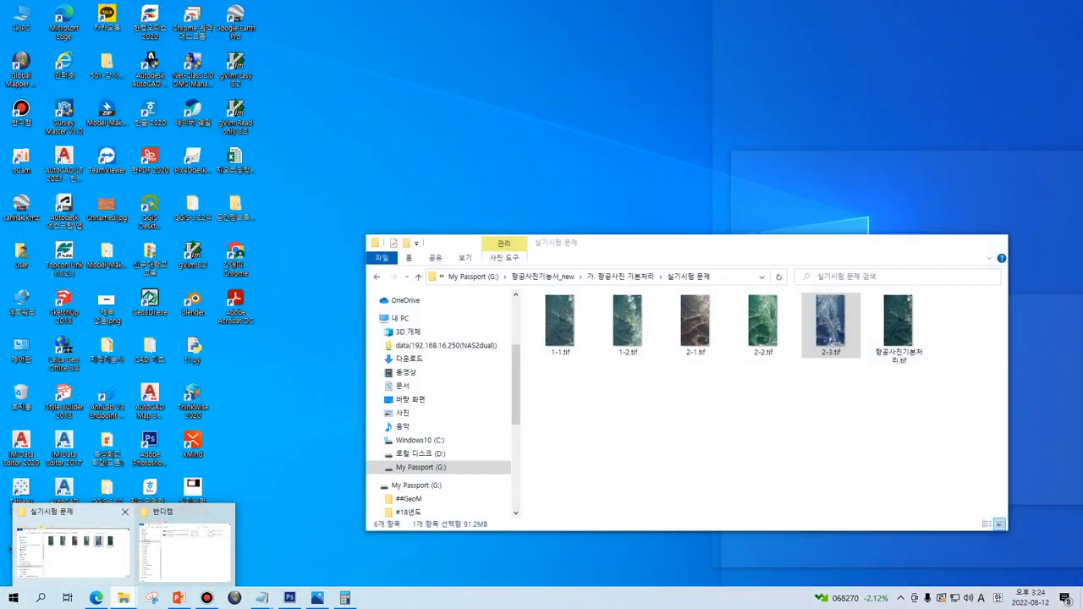
{"action": "left_click", "coordinate": [73, 550]}
{"action": "left_click", "coordinate": [620, 276]}
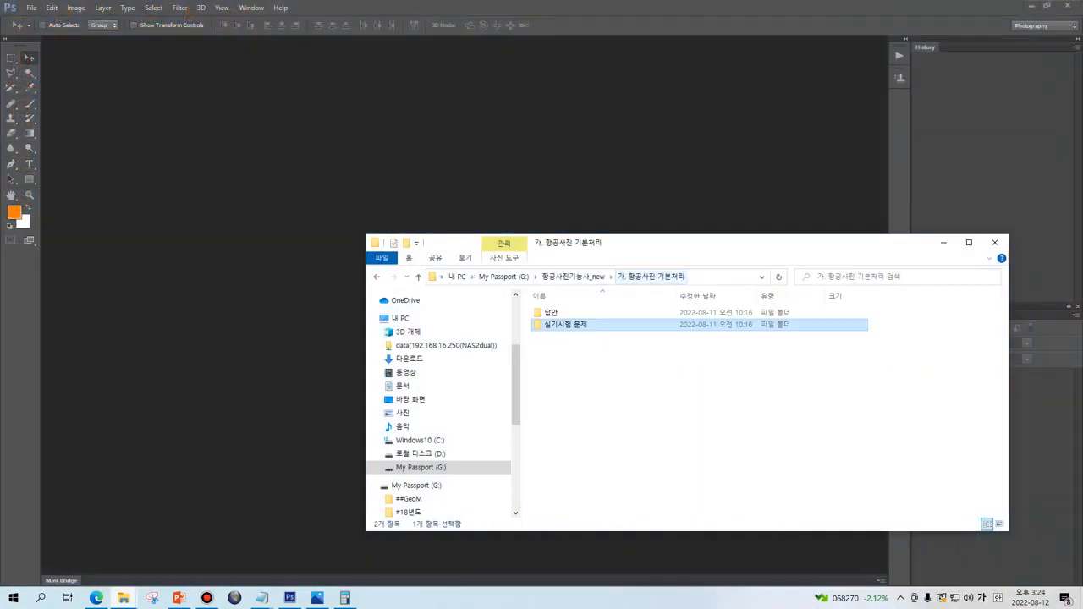
{"action": "left_click", "coordinate": [573, 277]}
{"action": "double_click", "coordinate": [578, 324]}
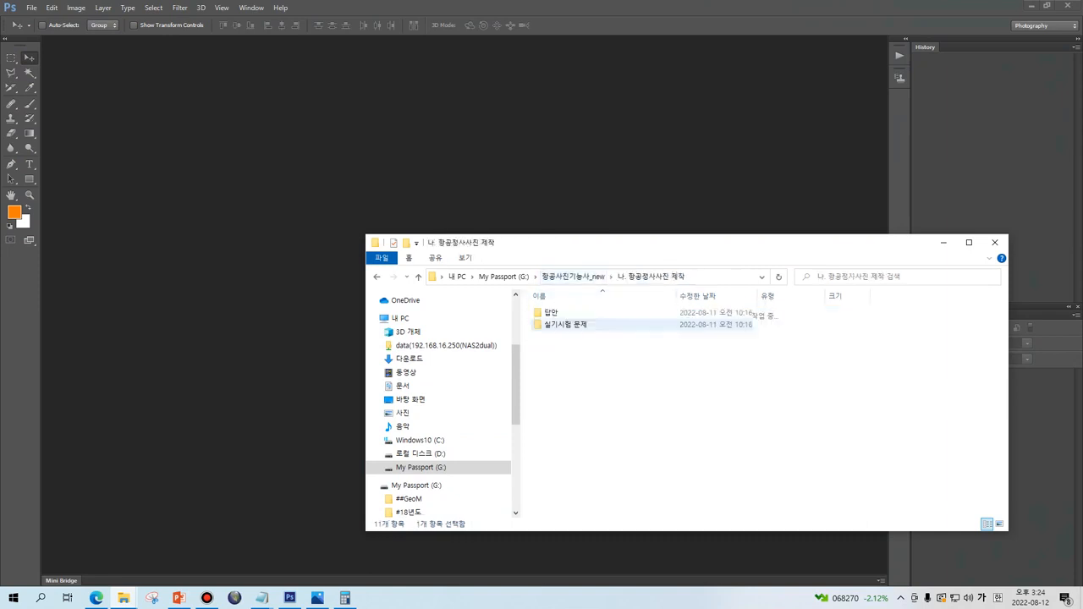
{"action": "double_click", "coordinate": [577, 324]}
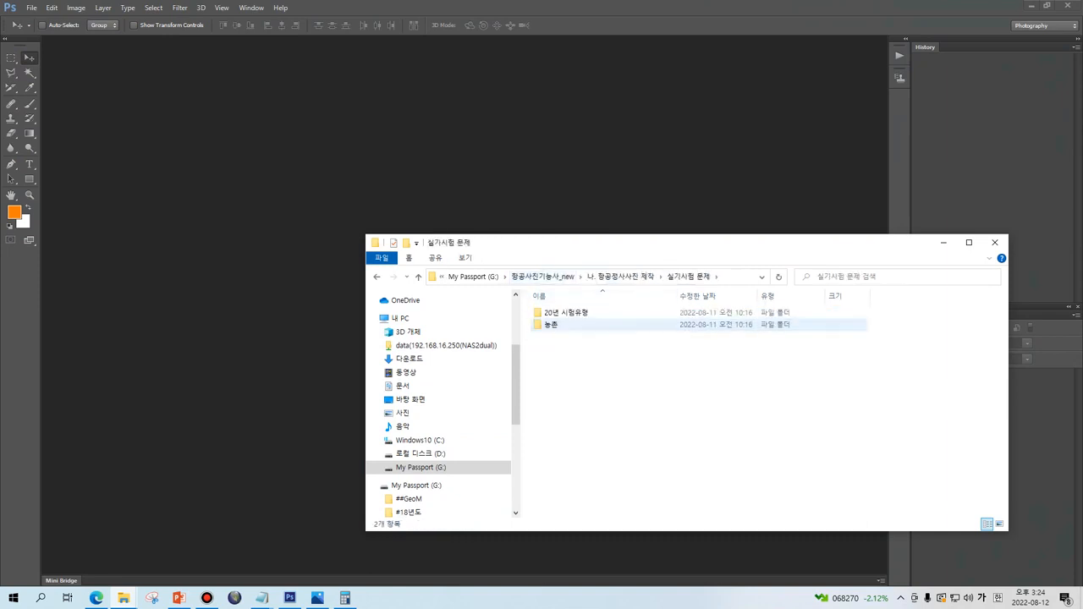
{"action": "double_click", "coordinate": [578, 312]}
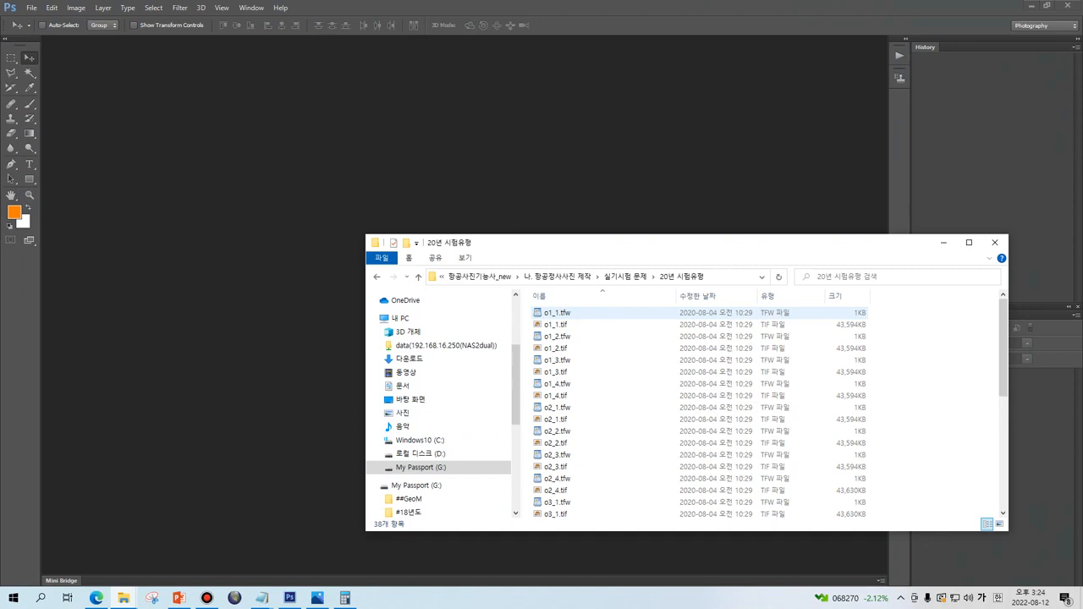
{"action": "key", "text": "alt+Left"}
{"action": "double_click", "coordinate": [578, 324]}
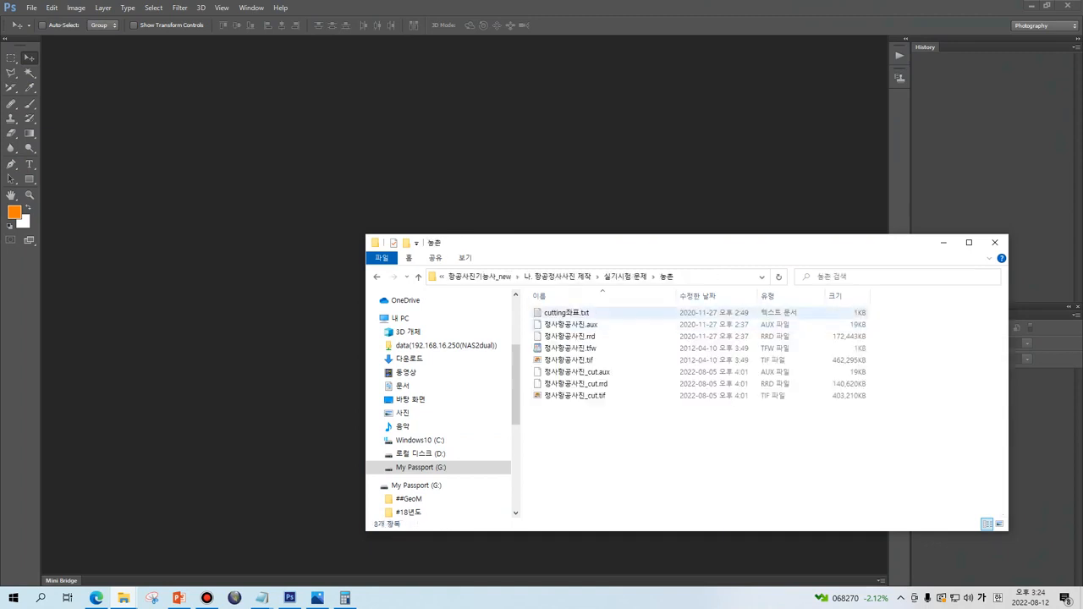
{"action": "left_click", "coordinate": [569, 359]}
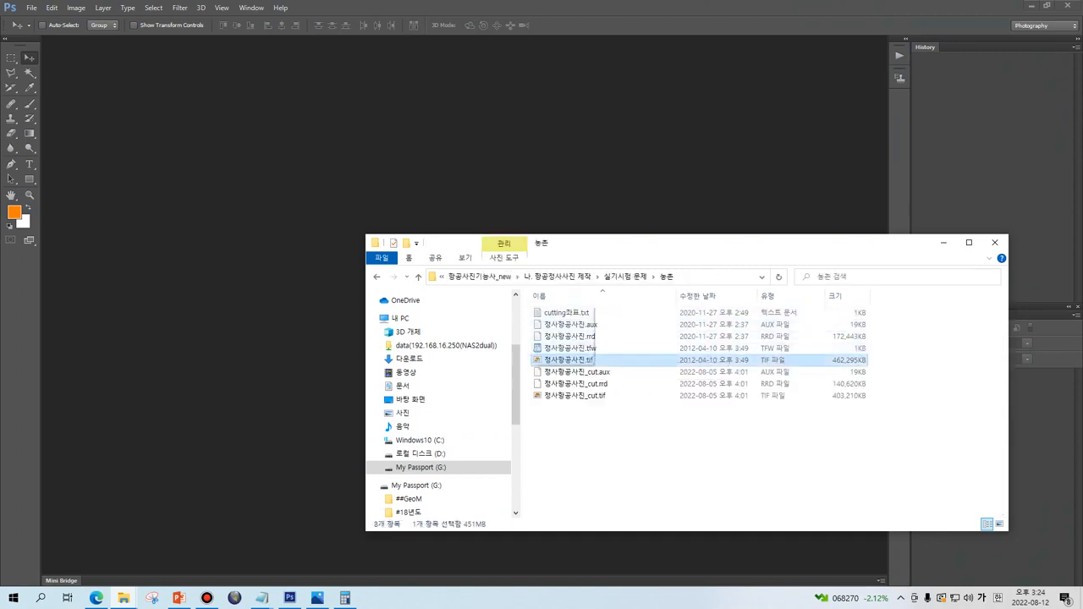
{"action": "left_click_drag", "start_coordinate": [572, 363], "coordinate": [188, 313]}
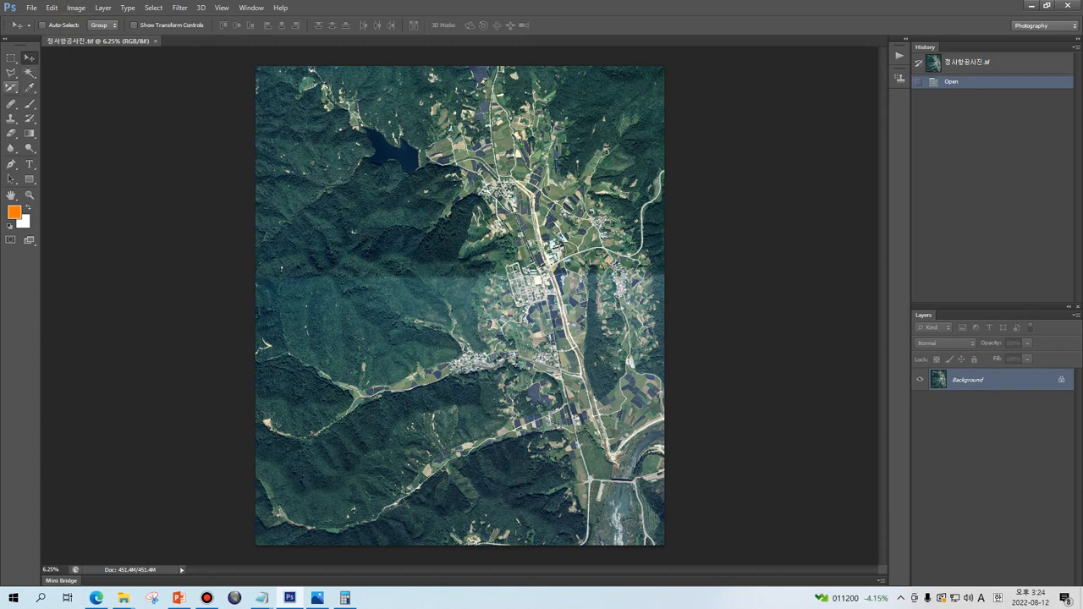
{"action": "left_click", "coordinate": [11, 87]}
{"action": "left_click", "coordinate": [58, 85]}
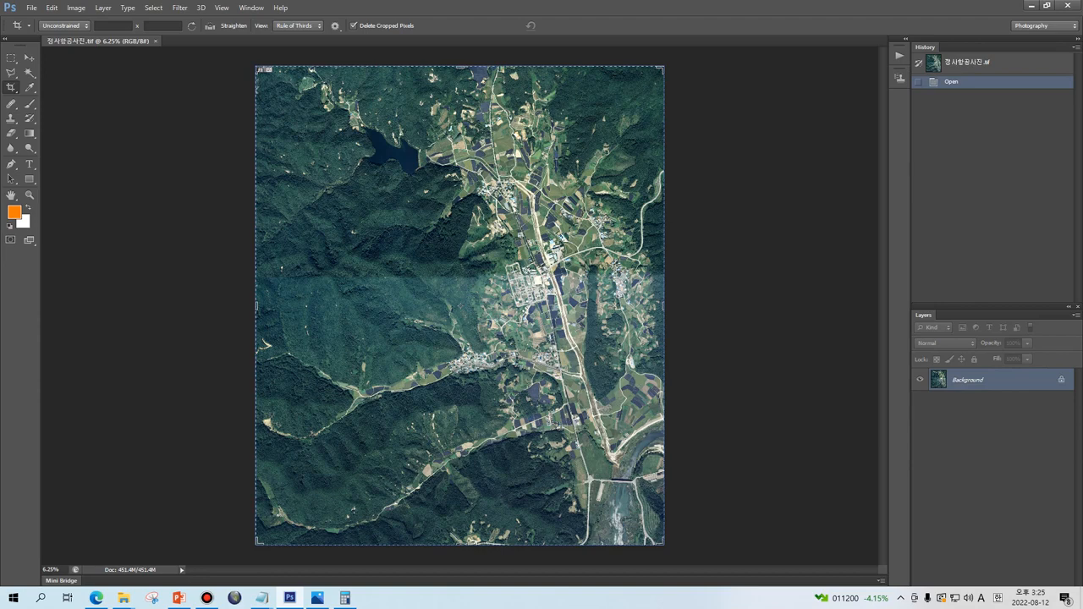
{"action": "left_click", "coordinate": [11, 87]}
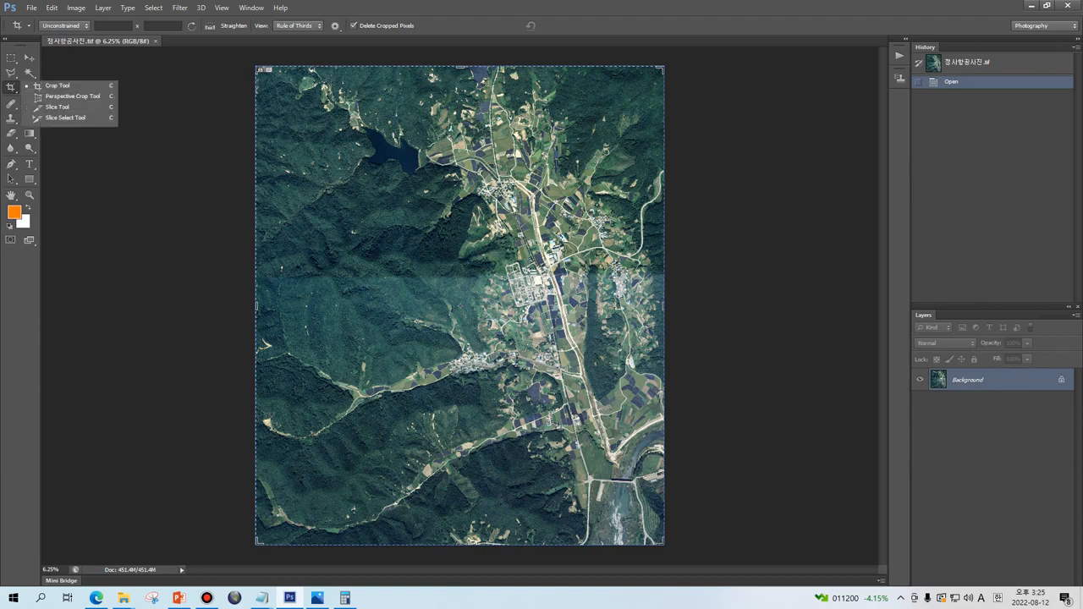
{"action": "left_click", "coordinate": [11, 87]}
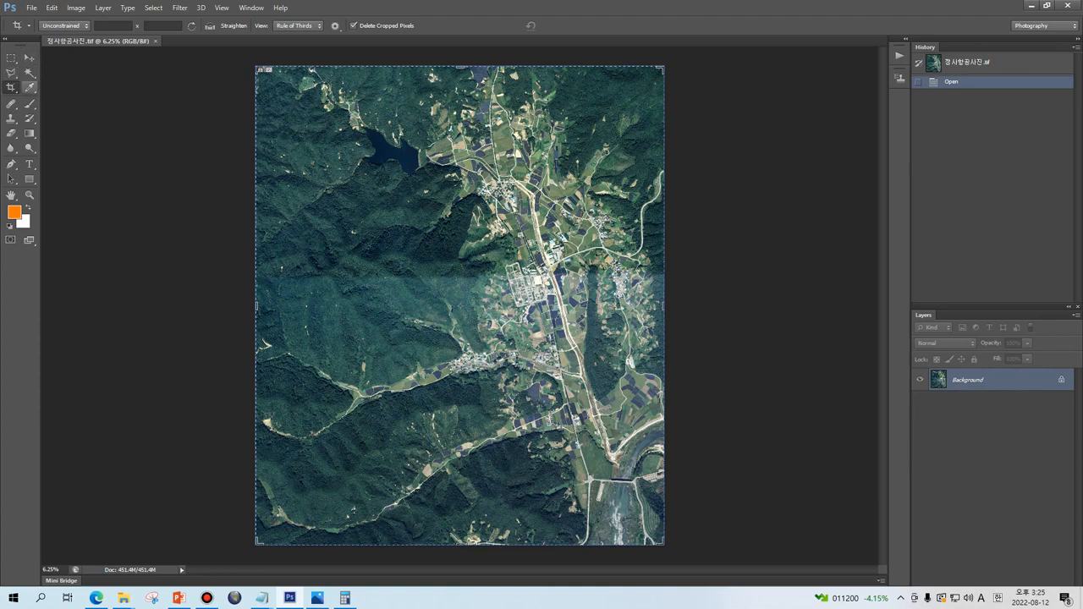
{"action": "left_click", "coordinate": [29, 87]}
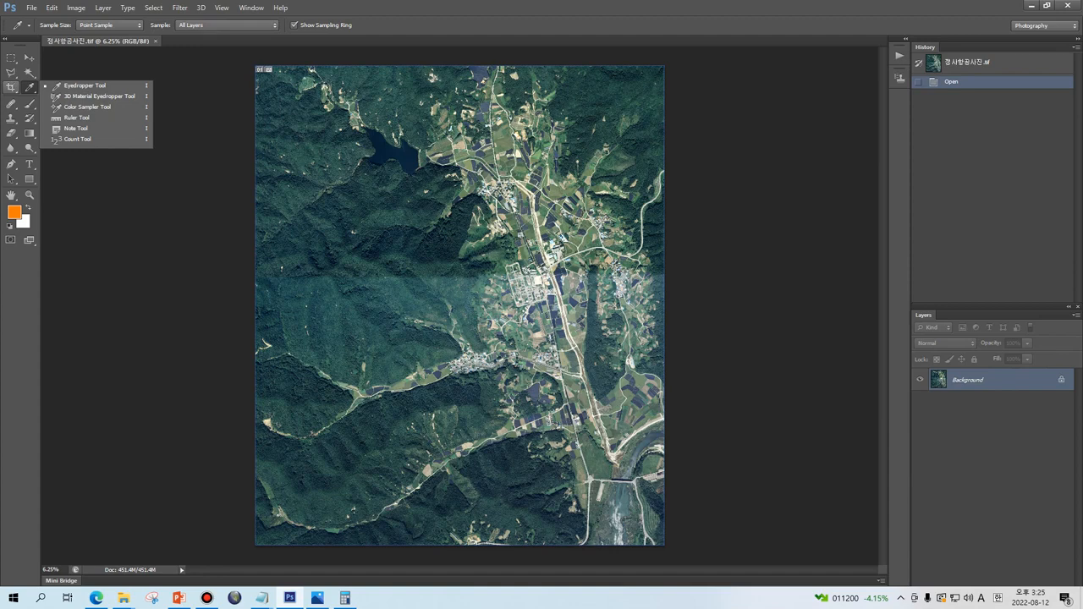
{"action": "key", "text": "Escape"}
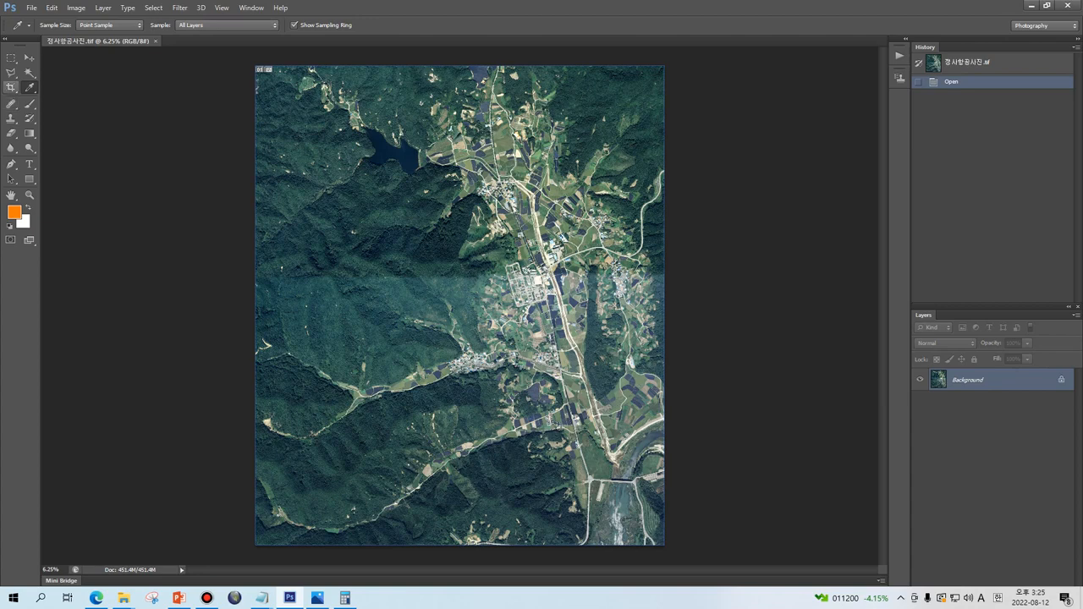
Divide the whole image into evenly spaced slices with the Slice Select tool, 2 down and 2 across.
{"action": "left_click", "coordinate": [11, 87]}
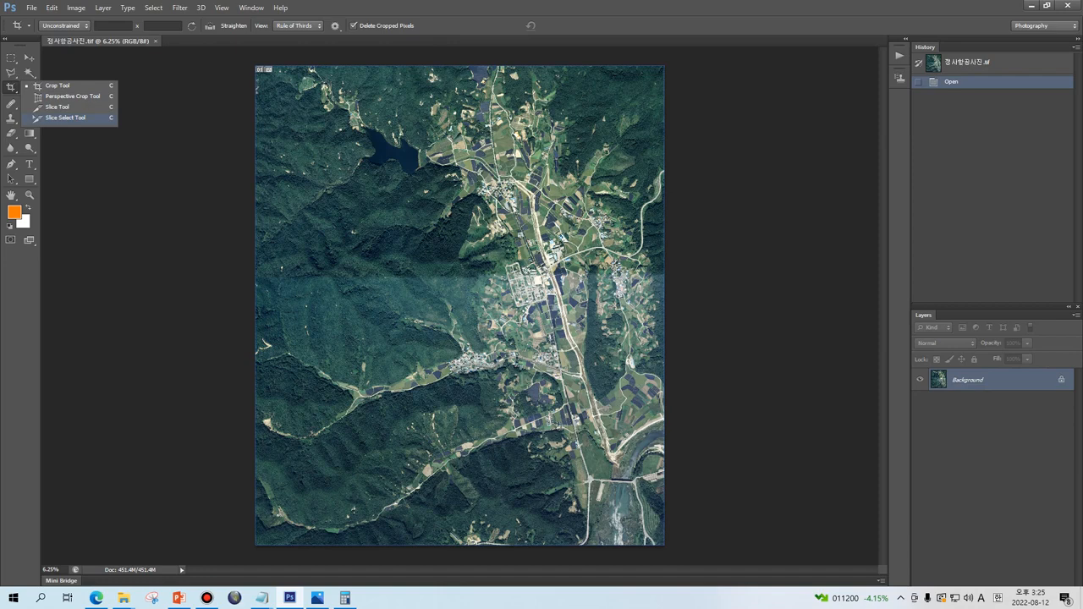
{"action": "left_click", "coordinate": [65, 118]}
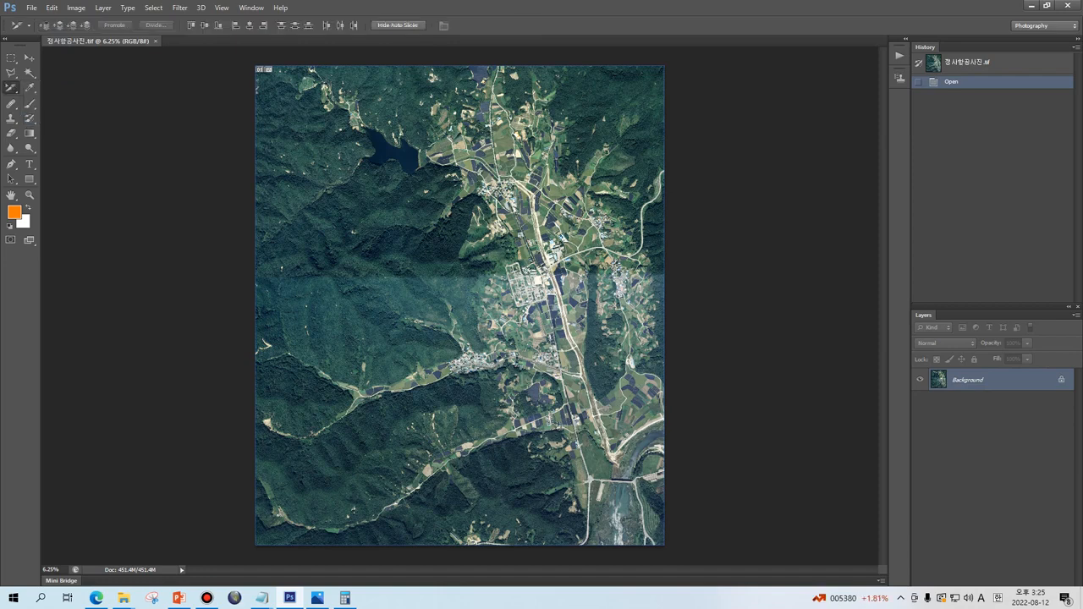
{"action": "right_click", "coordinate": [314, 143]}
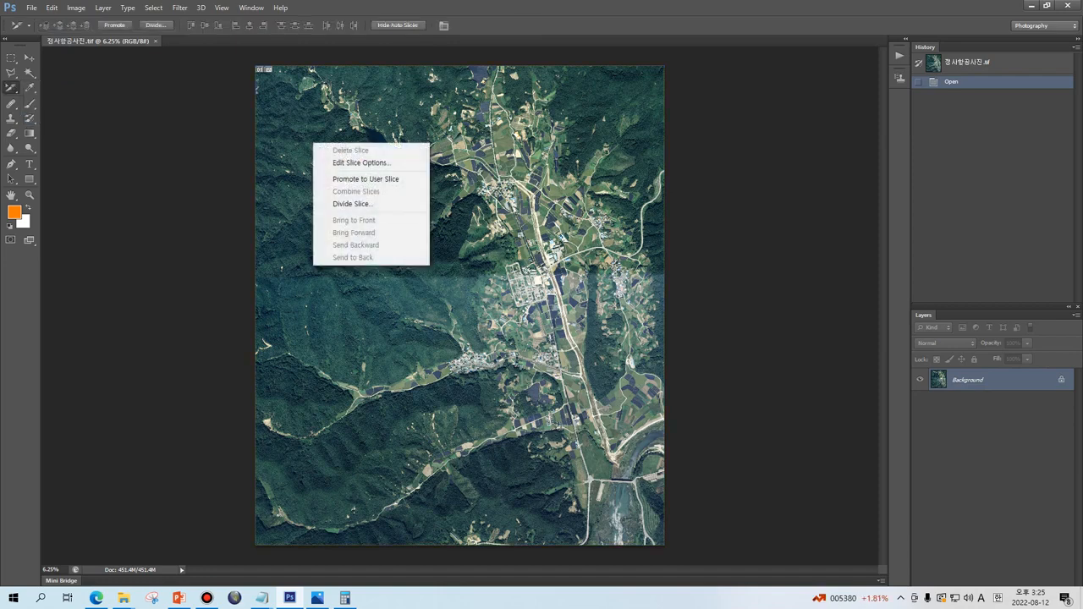
{"action": "left_click", "coordinate": [351, 204]}
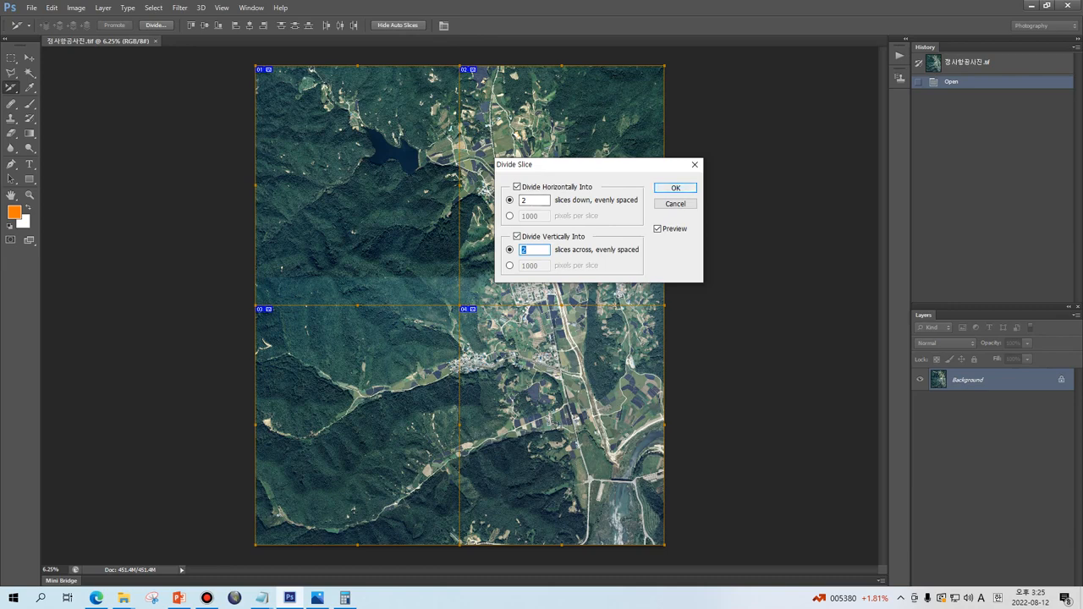
{"action": "key", "text": "Return"}
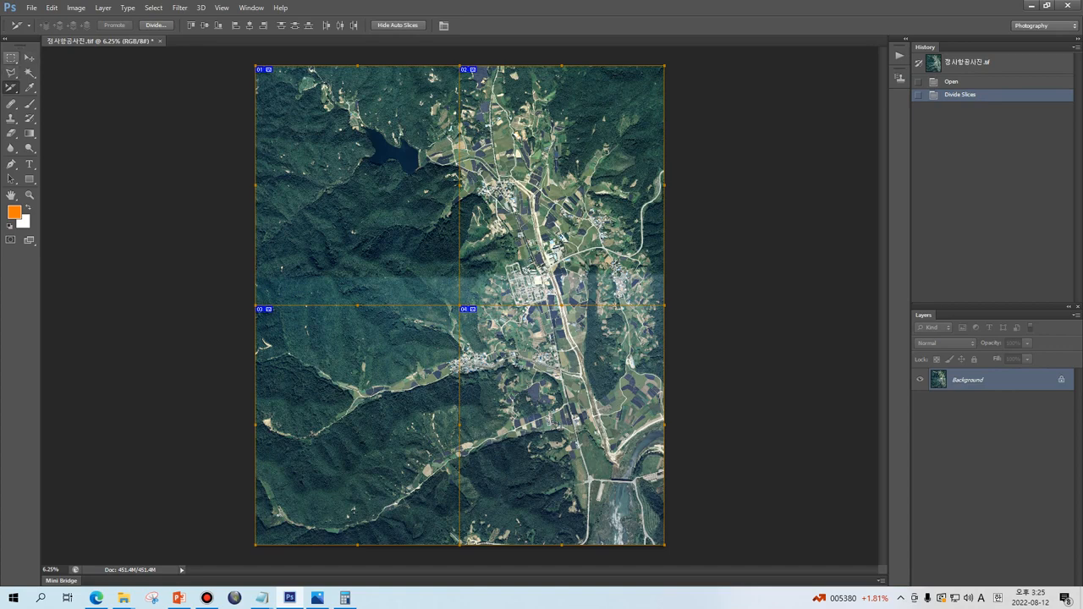
Select the whole area of slice 01 with the Rectangular Marquee, snapping to the slice borders.
{"action": "left_click", "coordinate": [12, 57]}
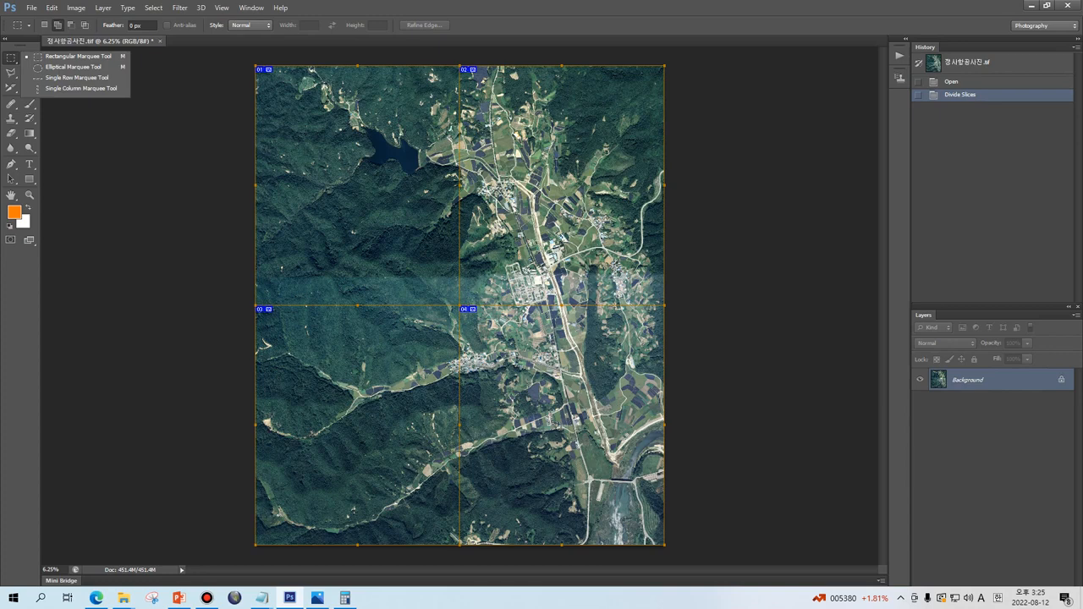
{"action": "key", "text": "Escape"}
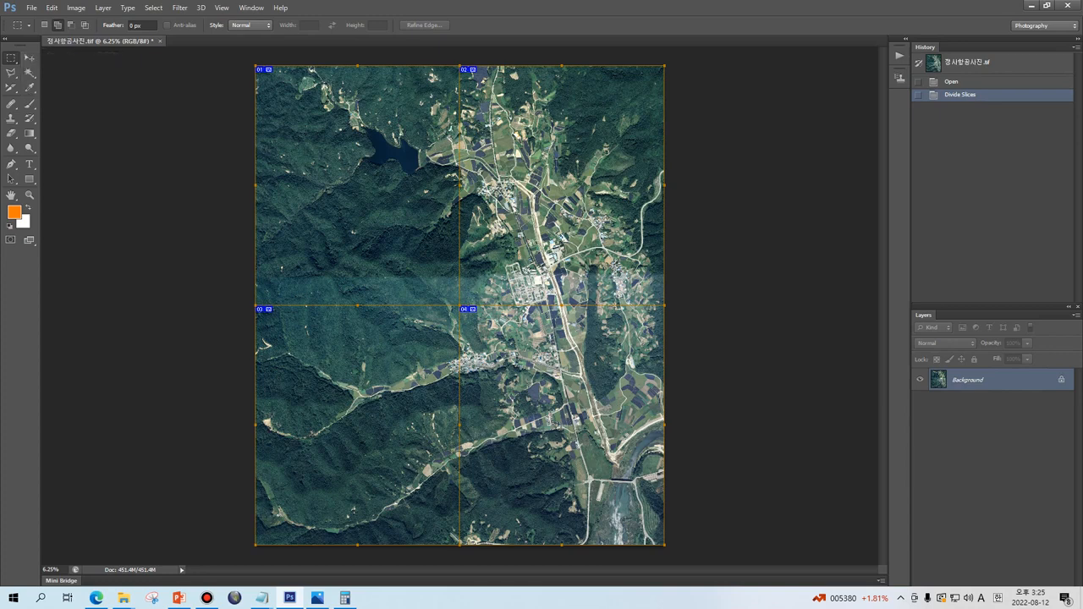
{"action": "left_click", "coordinate": [221, 7]}
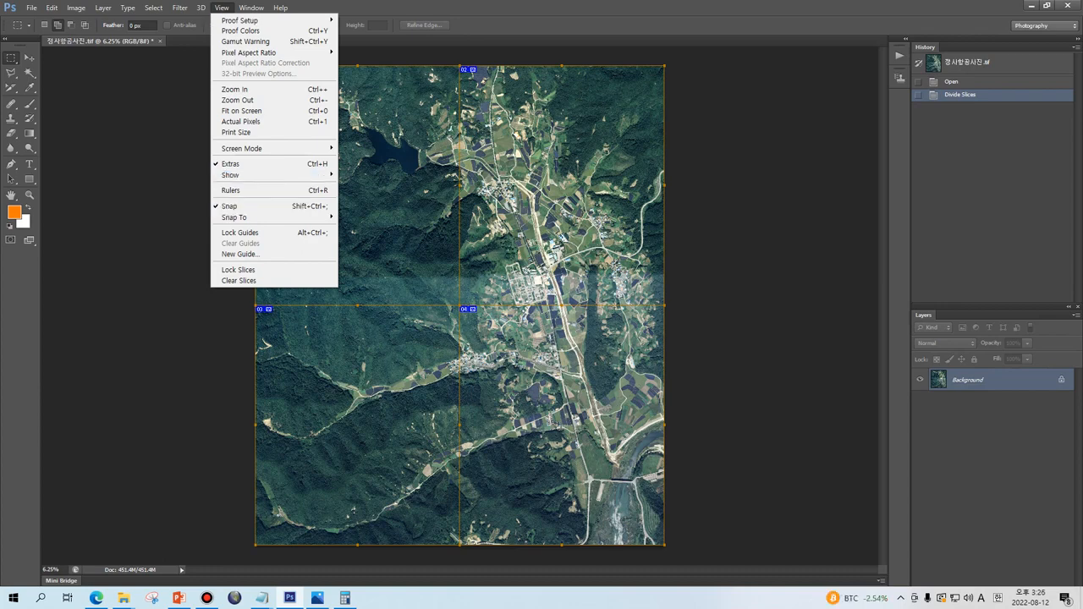
{"action": "key", "text": "Escape"}
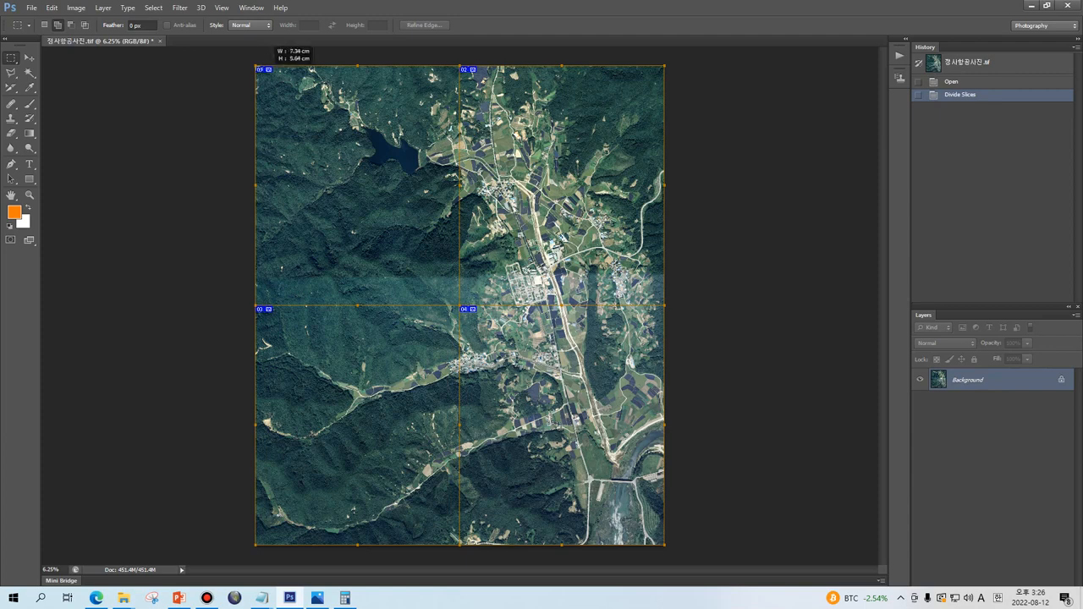
{"action": "left_click_drag", "start_coordinate": [270, 72], "coordinate": [459, 304]}
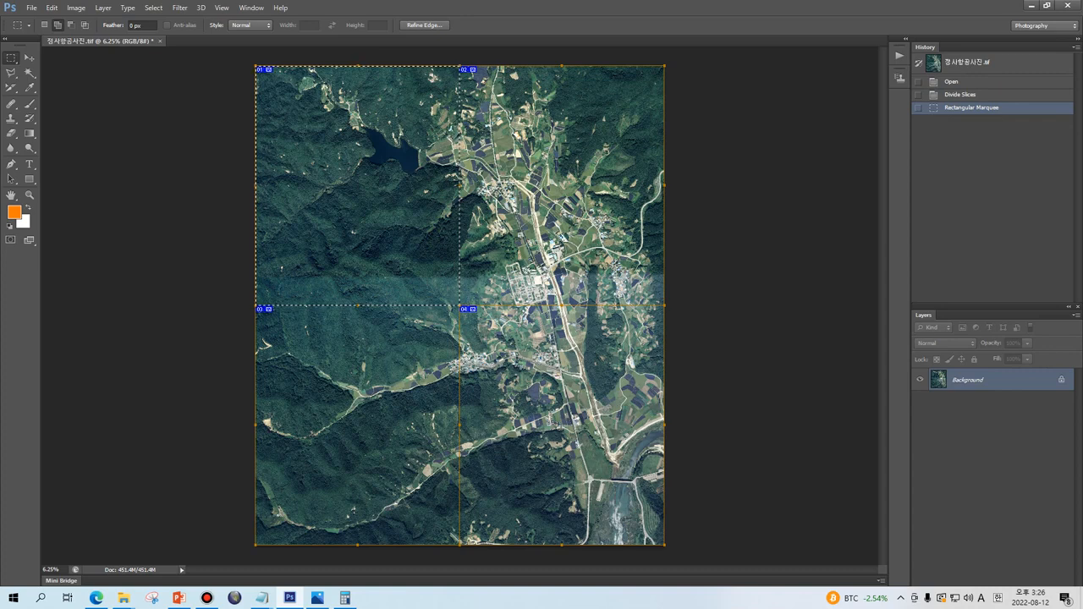
Copy the selected slice area and paste it into a new 5800 × 6800 pixel RGB document at 72 pixels/inch.
{"action": "key", "text": "ctrl+n"}
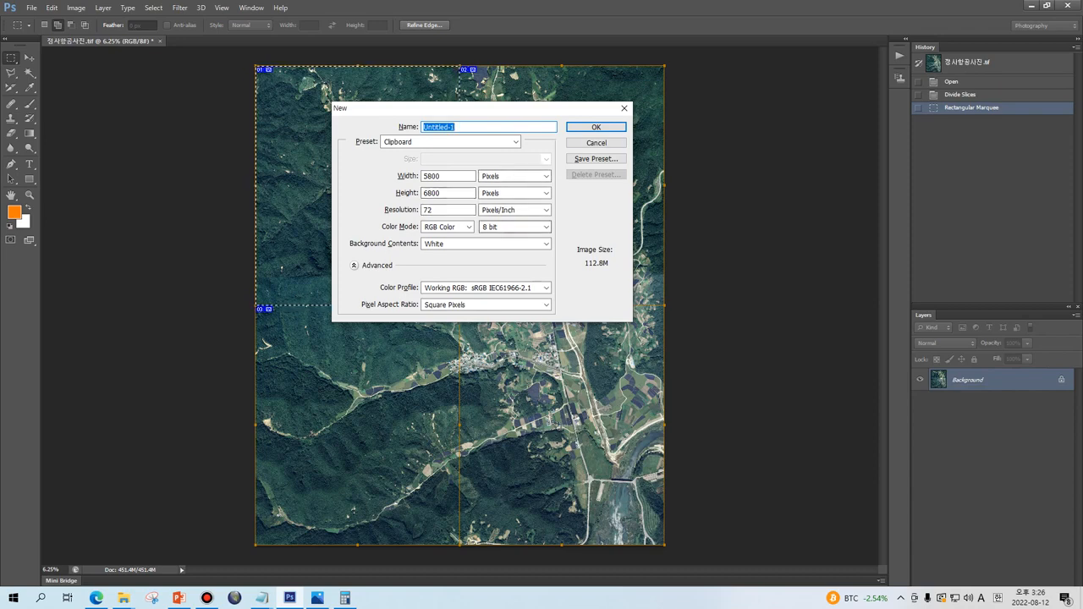
{"action": "key", "text": "Return"}
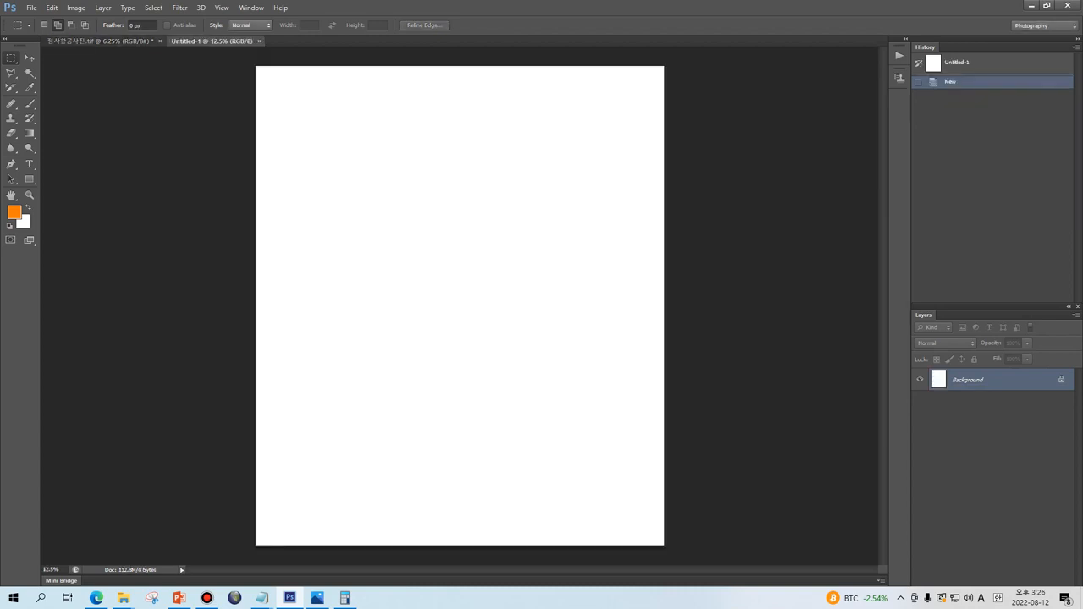
{"action": "key", "text": "ctrl+v"}
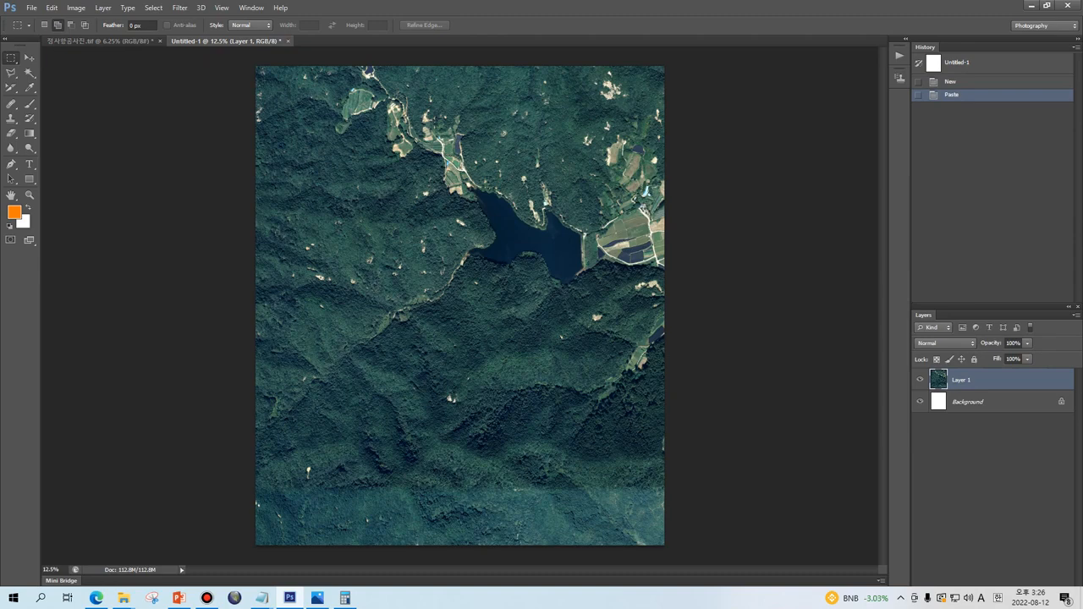
Flatten the new document so the pasted slice and the white Background become a single layer.
{"action": "left_click", "coordinate": [990, 400]}
{"action": "left_click", "coordinate": [990, 380]}
{"action": "left_click", "coordinate": [989, 401]}
{"action": "left_click", "coordinate": [990, 380]}
{"action": "right_click", "coordinate": [979, 380]}
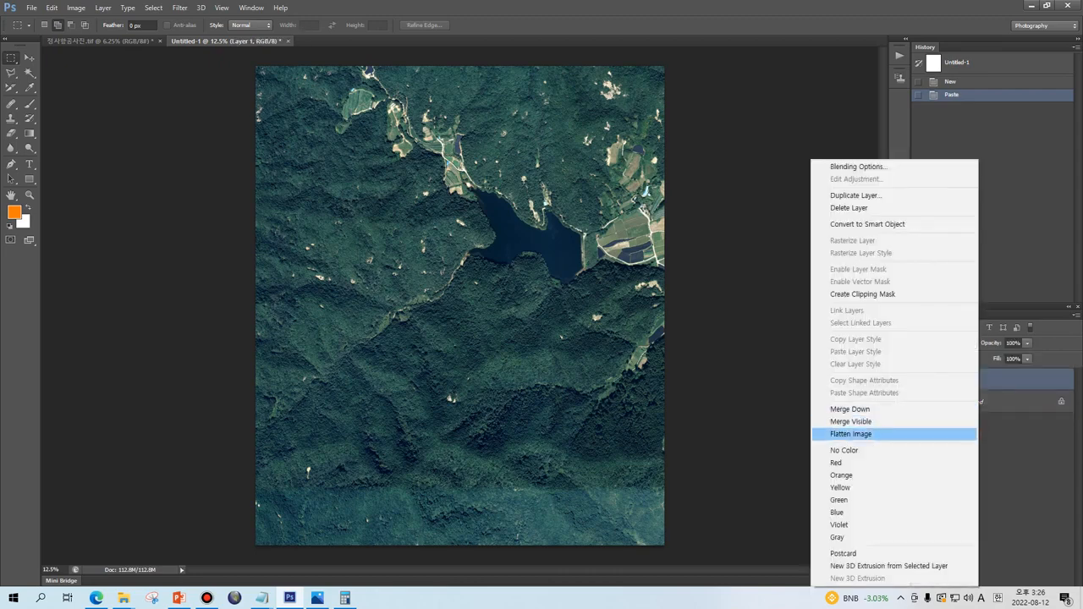
{"action": "left_click", "coordinate": [850, 433]}
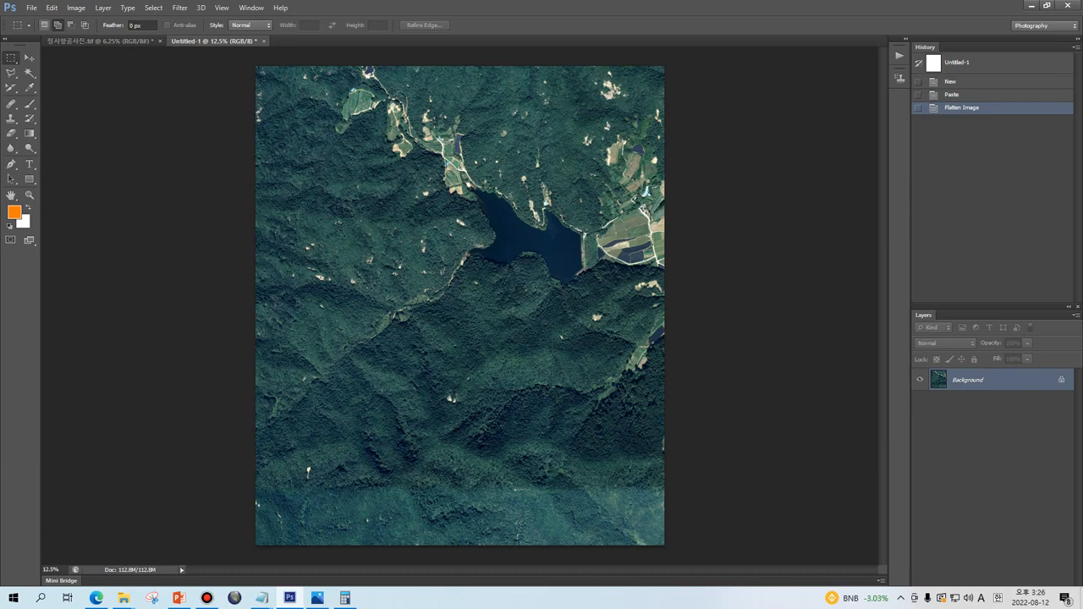
Save the flattened image in the test folder as 222_zone1.tif, in TIFF format with no image compression.
{"action": "left_click", "coordinate": [31, 8]}
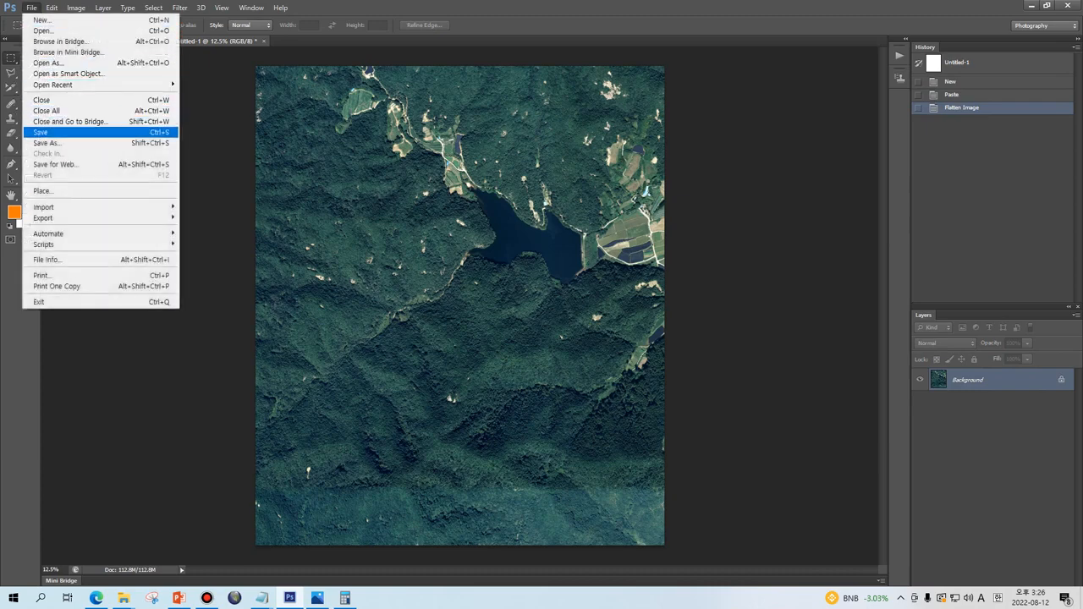
{"action": "left_click", "coordinate": [47, 142]}
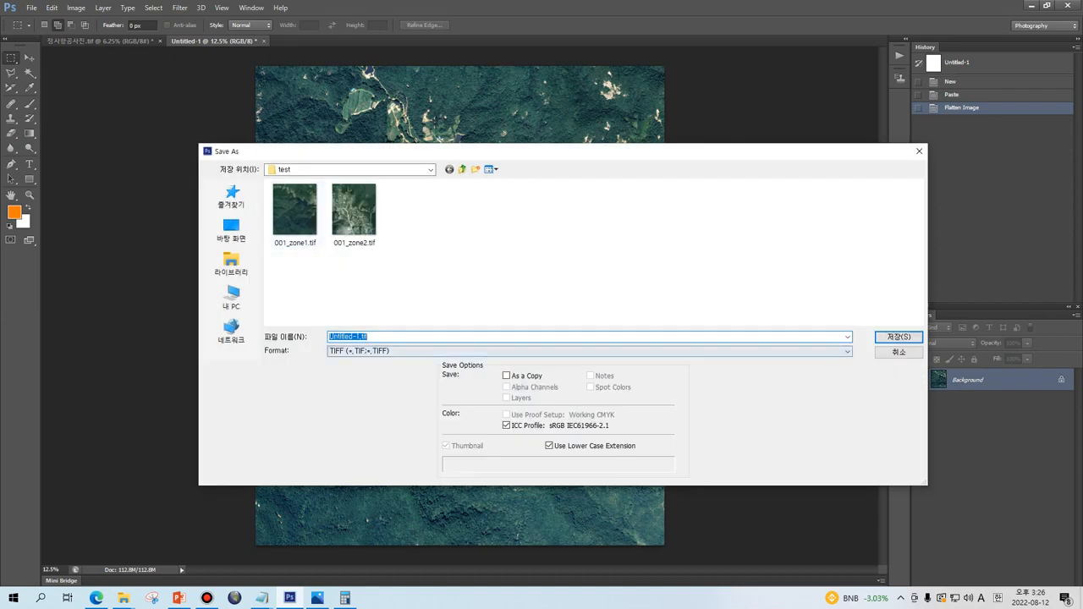
{"action": "left_click", "coordinate": [346, 336]}
{"action": "left_click_drag", "start_coordinate": [356, 336], "coordinate": [329, 337]}
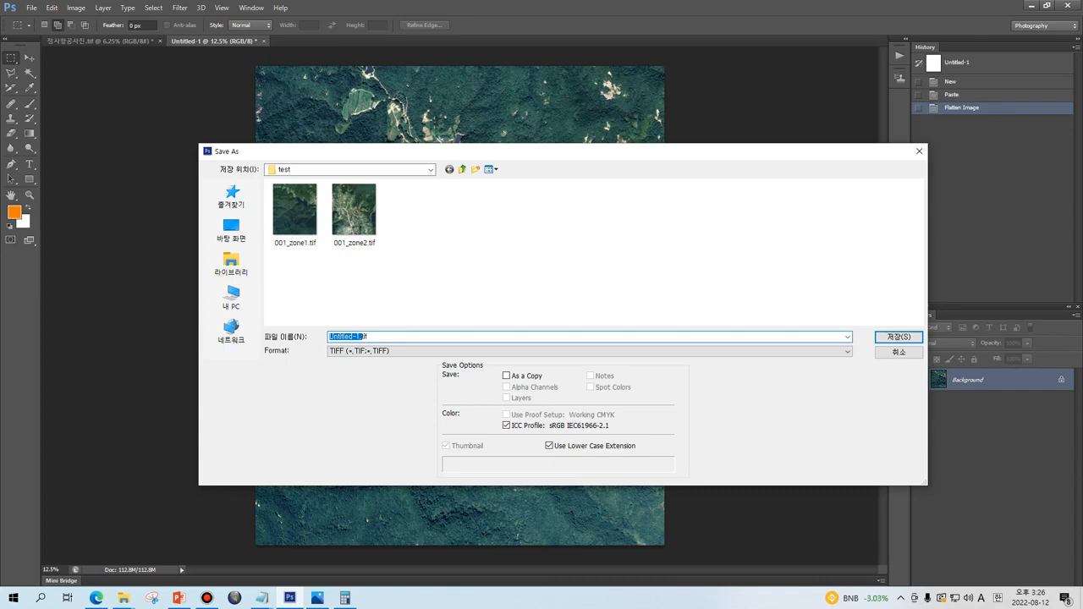
{"action": "left_click", "coordinate": [364, 336]}
{"action": "key", "text": "BackSpace"}
{"action": "key", "text": "BackSpace"}
{"action": "key", "text": "BackSpace"}
{"action": "key", "text": "BackSpace"}
{"action": "key", "text": "BackSpace"}
{"action": "key", "text": "BackSpace"}
{"action": "key", "text": "BackSpace"}
{"action": "key", "text": "BackSpace"}
{"action": "key", "text": "BackSpace"}
{"action": "key", "text": "BackSpace"}
{"action": "type", "text": "222"}
{"action": "type", "text": "_1"}
{"action": "type", "text": "zon"}
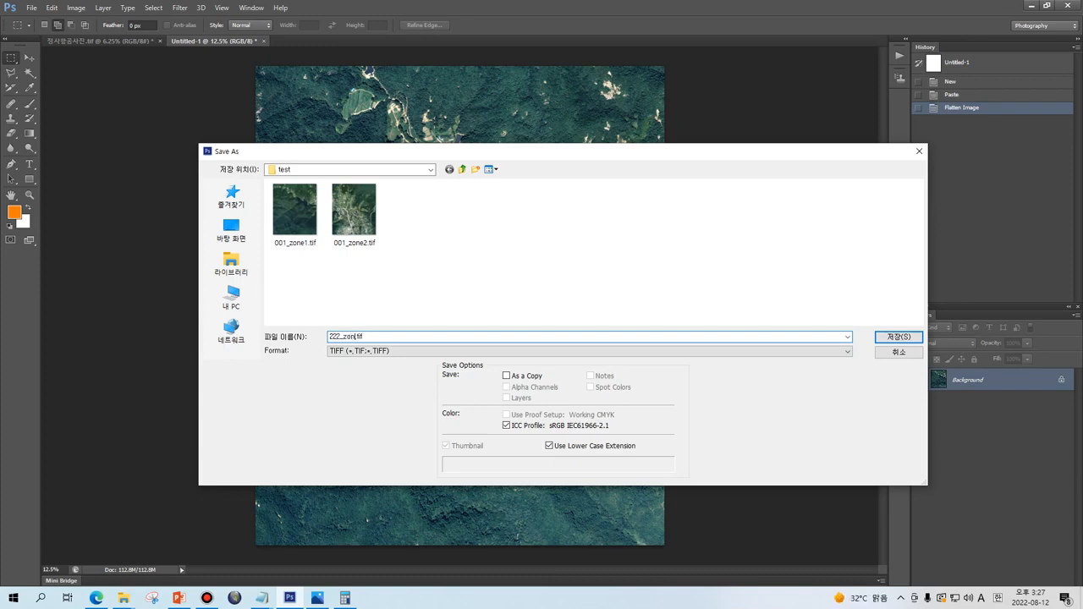
{"action": "type", "text": "e1"}
{"action": "key", "text": "Return"}
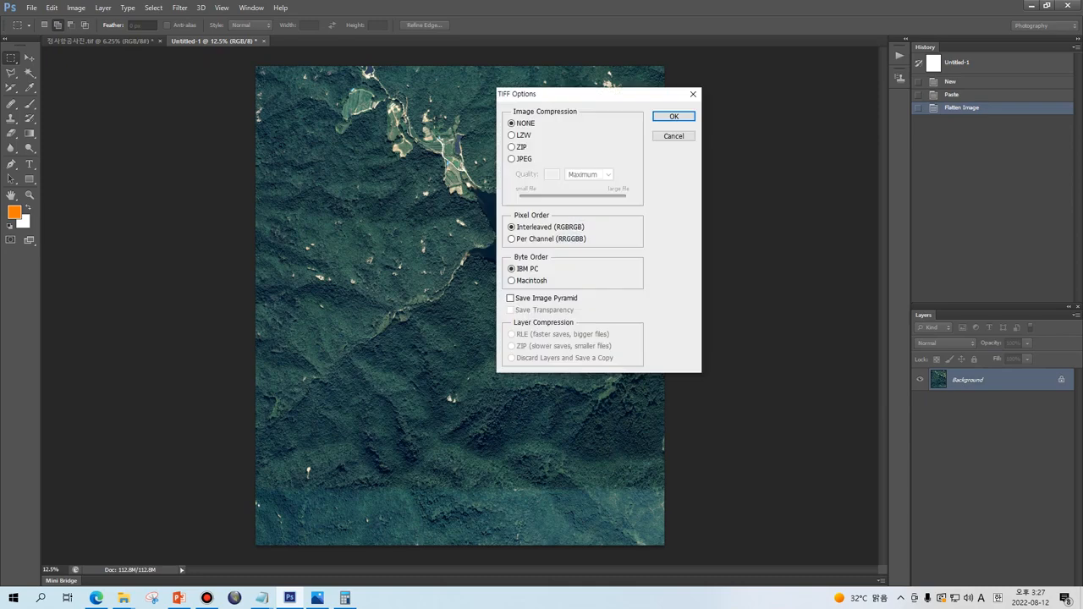
{"action": "key", "text": "Return"}
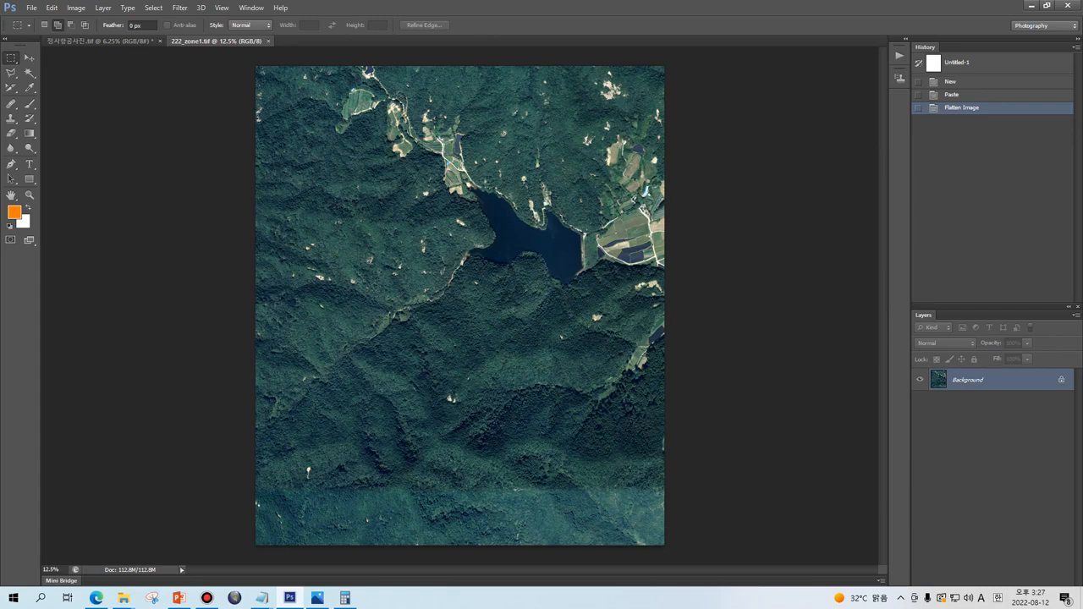
Close the 농촌 folder window and both open images, discarding the changes to 정사항공사진.tif.
{"action": "key", "text": "ctrl+Tab"}
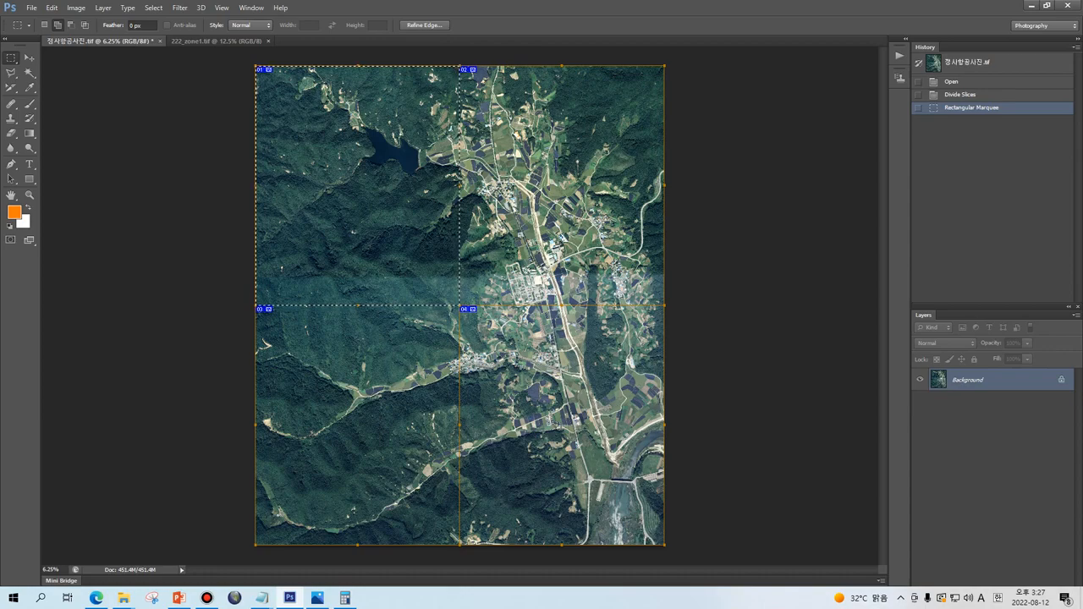
{"action": "mouse_move", "coordinate": [124, 597]}
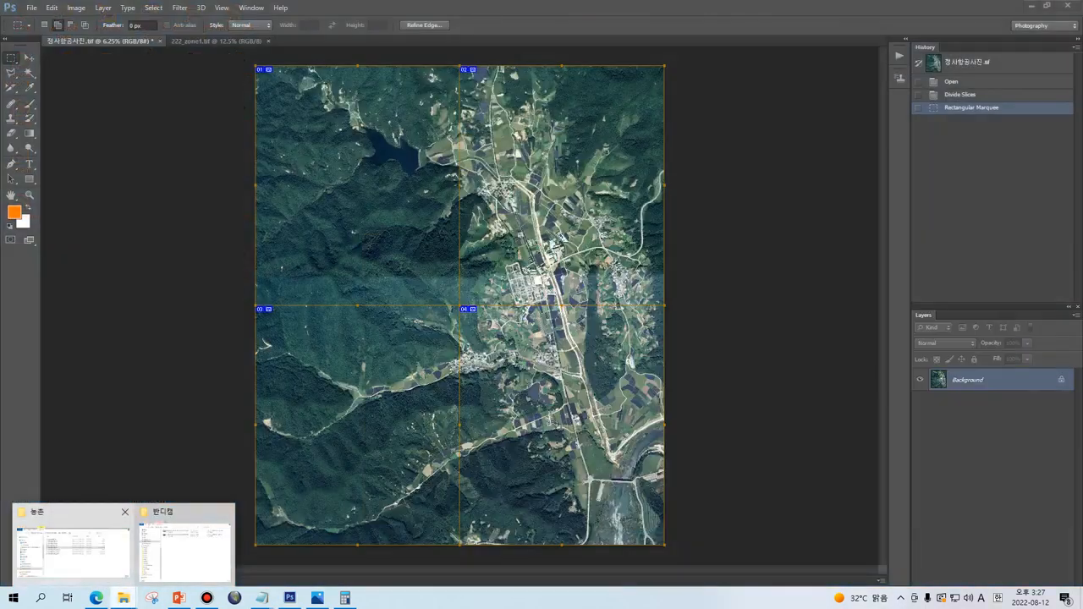
{"action": "left_click", "coordinate": [72, 550]}
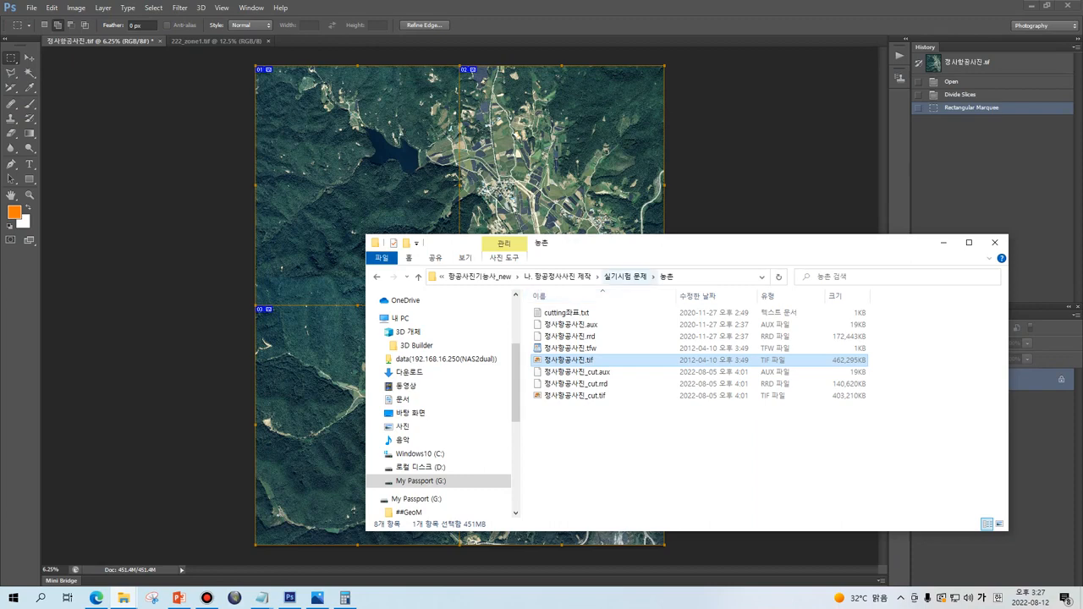
{"action": "left_click", "coordinate": [625, 276]}
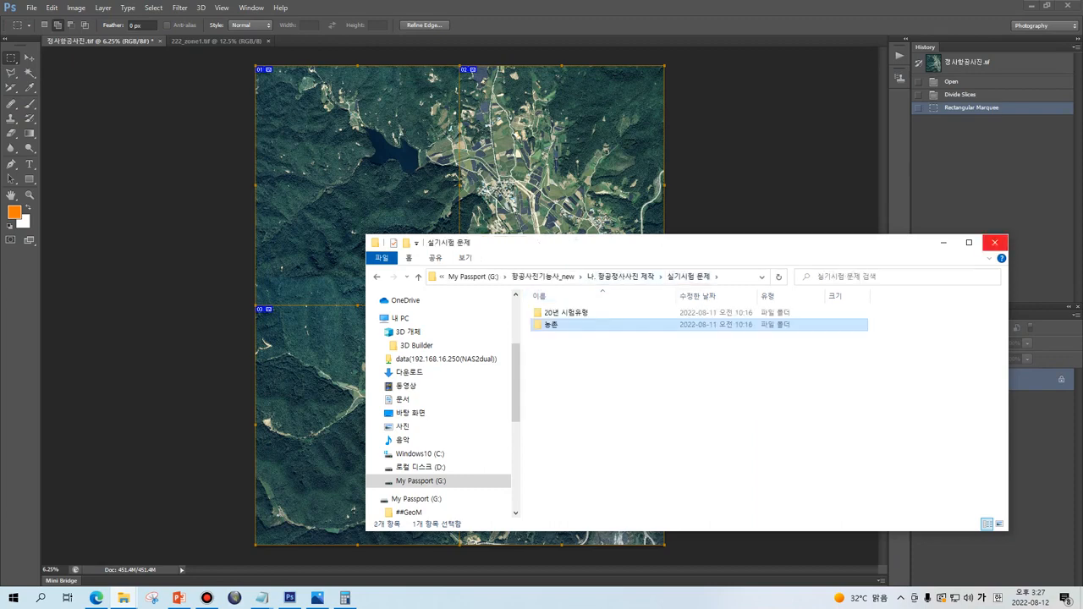
{"action": "left_click", "coordinate": [995, 243]}
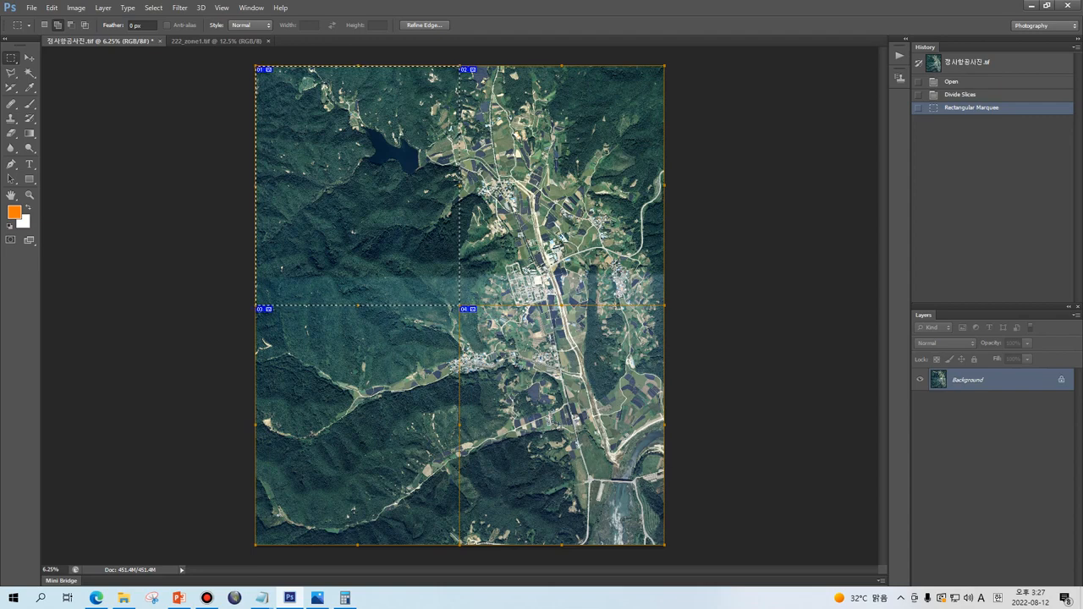
{"action": "left_click", "coordinate": [160, 41]}
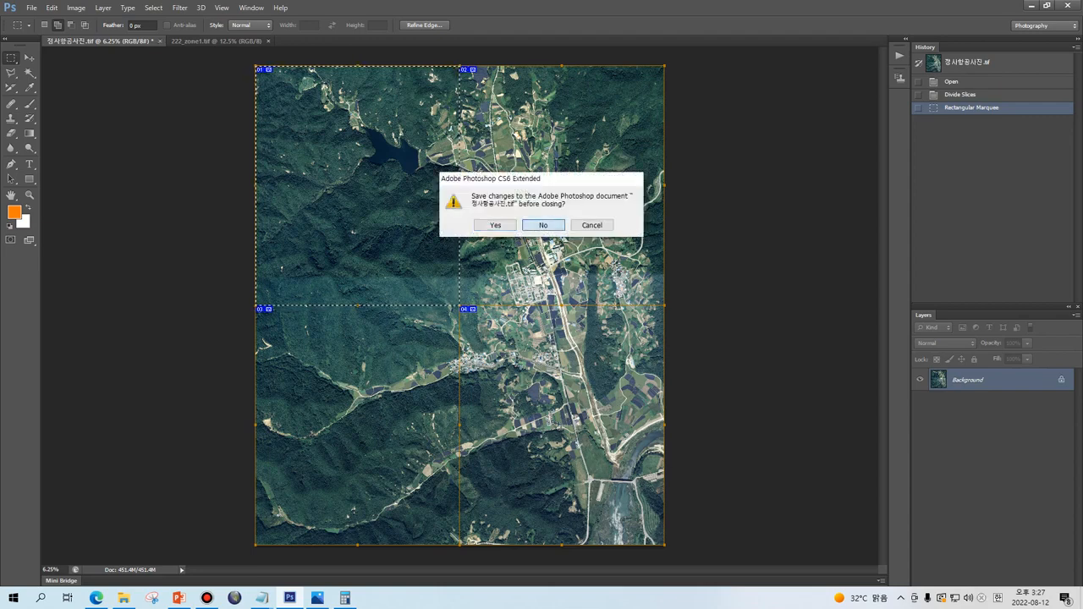
{"action": "left_click", "coordinate": [543, 225]}
{"action": "left_click", "coordinate": [143, 40]}
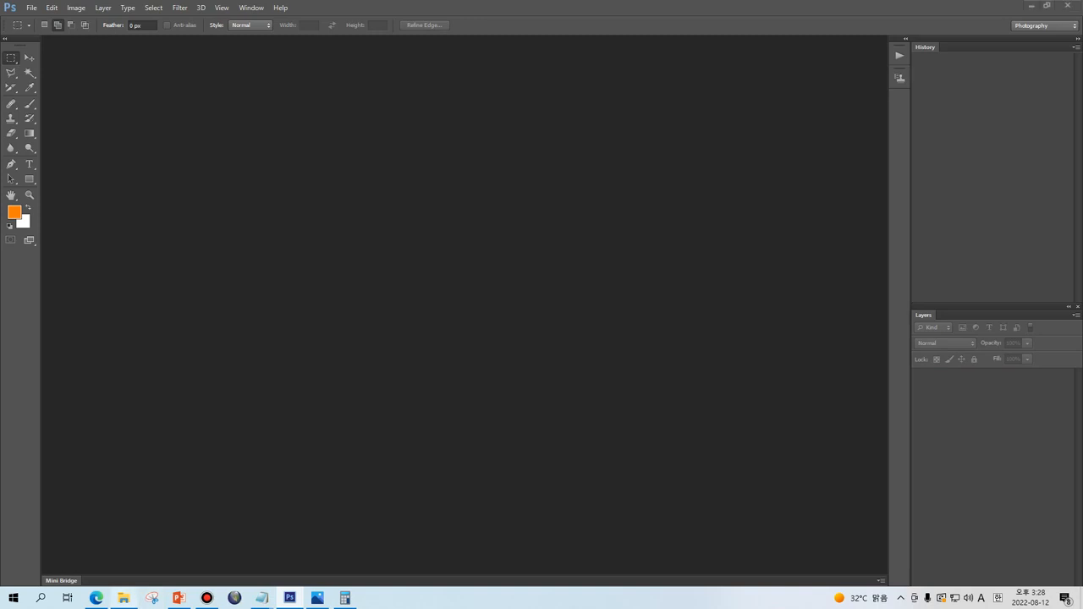
In File Explorer, open 항공사진기능사_new > 다. 보안지역 처리 > 실기시험 문제 on the My Passport (G:) drive.
{"action": "left_click", "coordinate": [123, 597]}
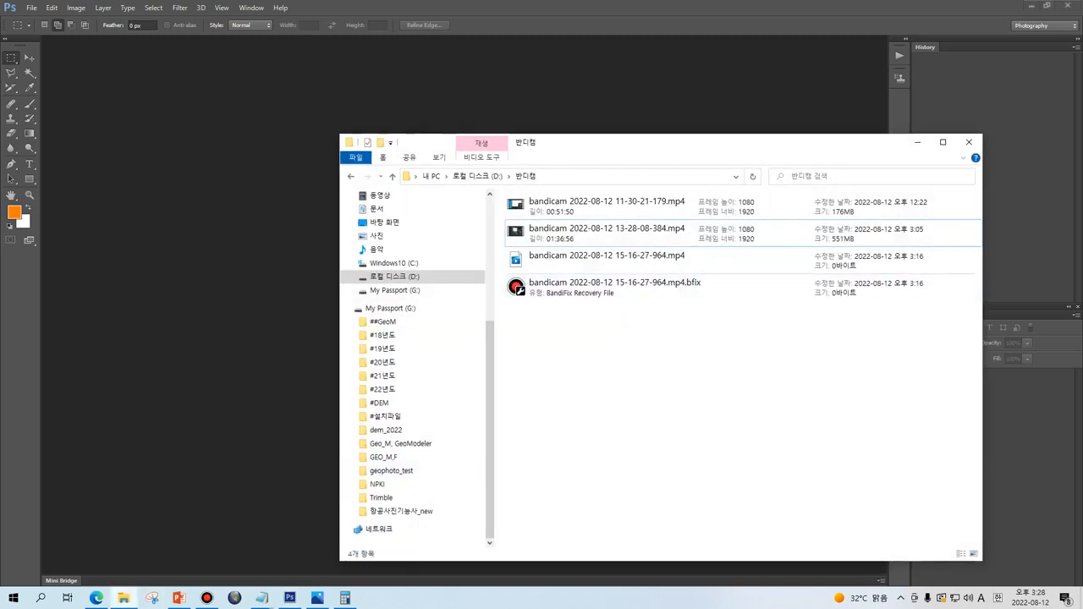
{"action": "left_click", "coordinate": [395, 290]}
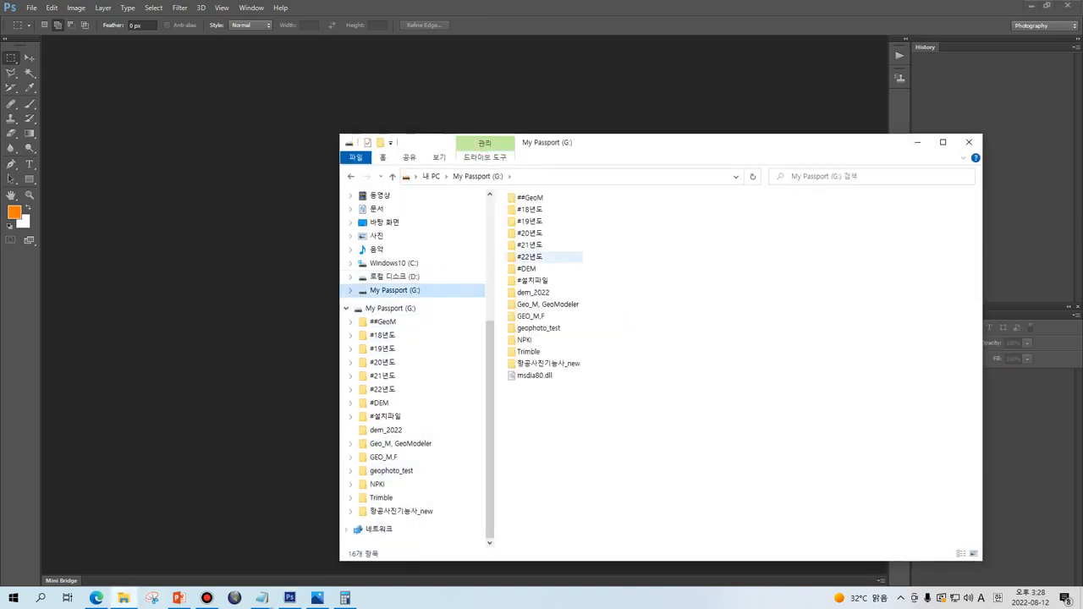
{"action": "double_click", "coordinate": [548, 363]}
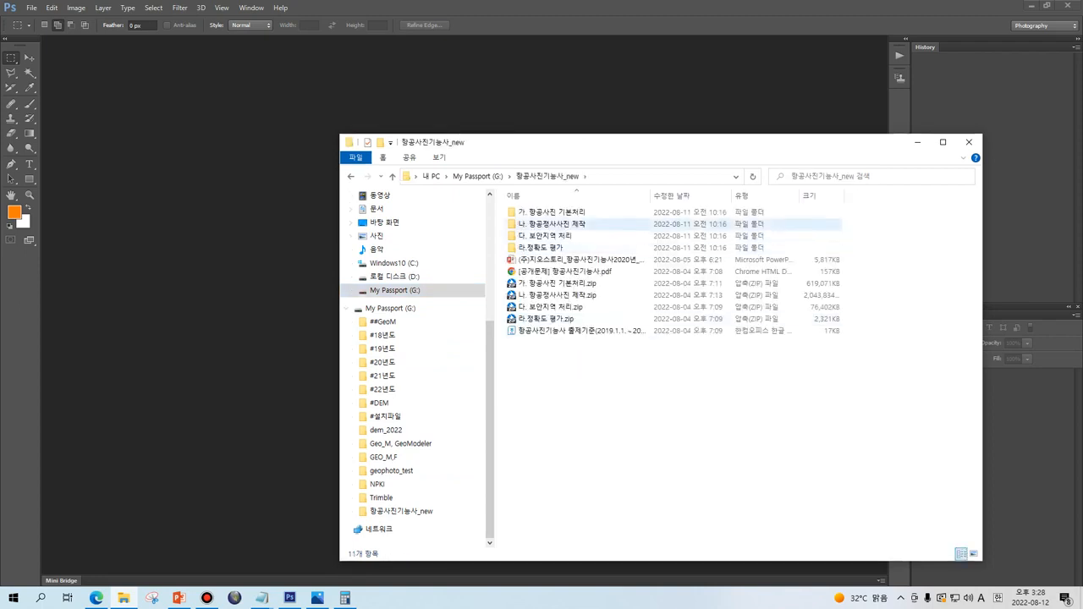
{"action": "double_click", "coordinate": [546, 235]}
{"action": "double_click", "coordinate": [602, 224]}
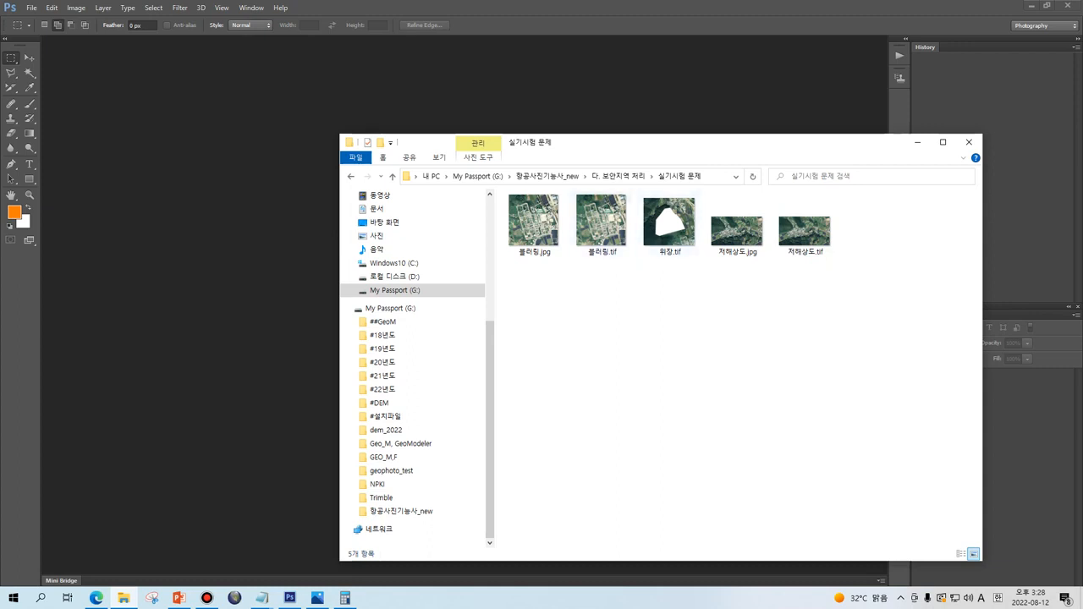
View 블러링.jpg in the photo viewer and arrange it side by side with a reduced Photoshop window.
{"action": "left_click_drag", "start_coordinate": [638, 142], "coordinate": [679, 189]}
{"action": "left_click", "coordinate": [1047, 6]}
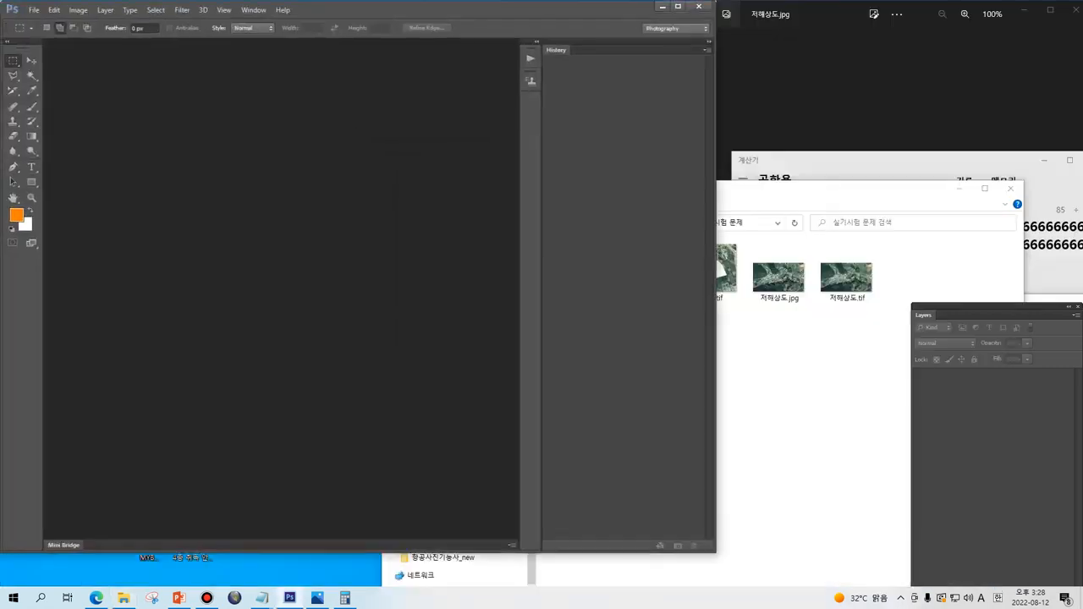
{"action": "key", "text": "alt+Tab"}
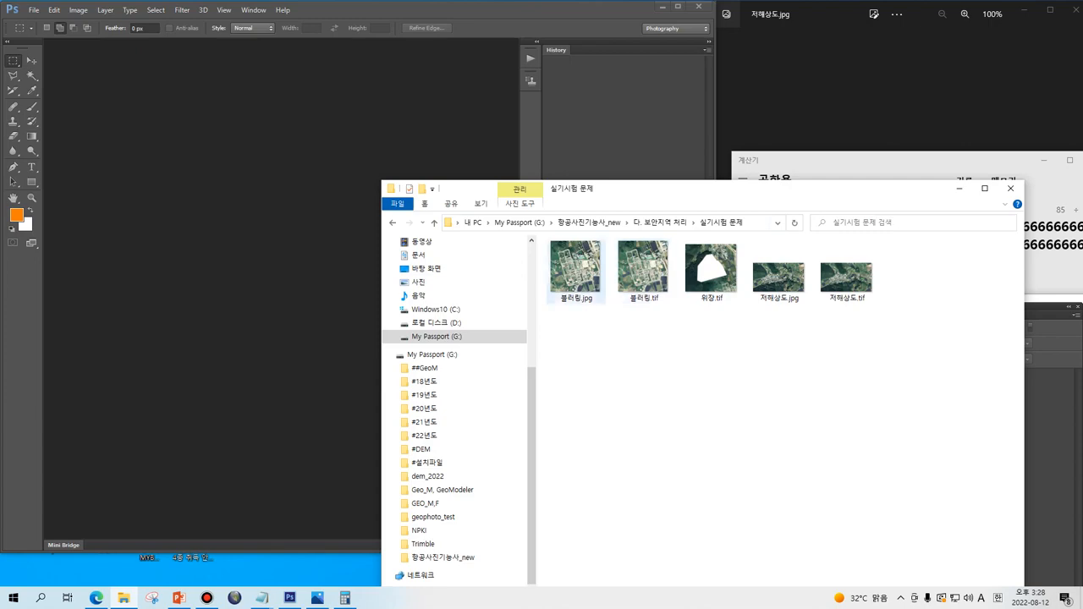
{"action": "double_click", "coordinate": [575, 266]}
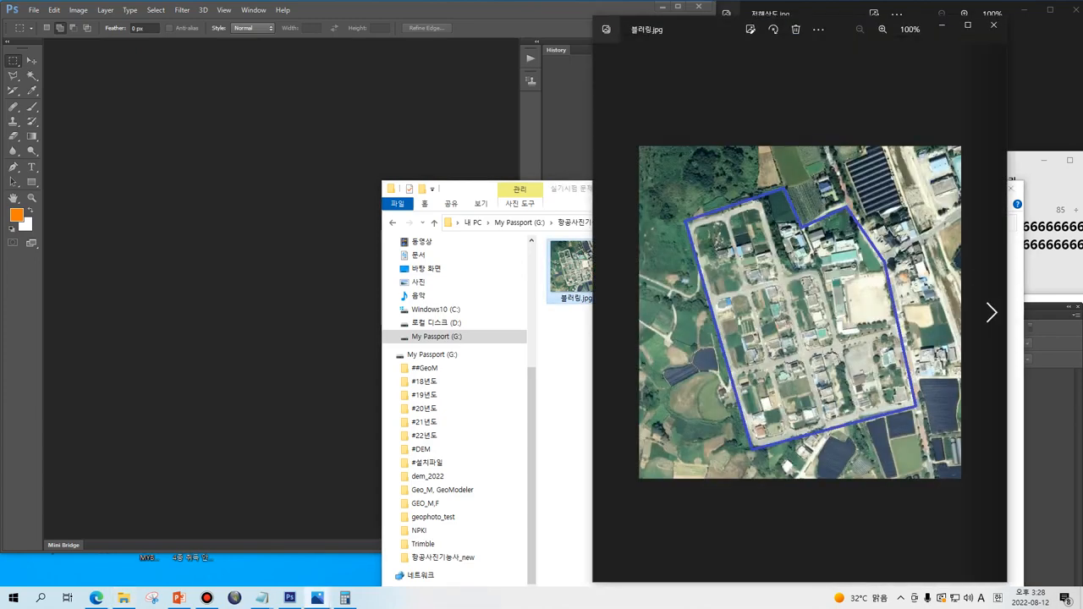
{"action": "left_click_drag", "start_coordinate": [565, 190], "coordinate": [485, 351]}
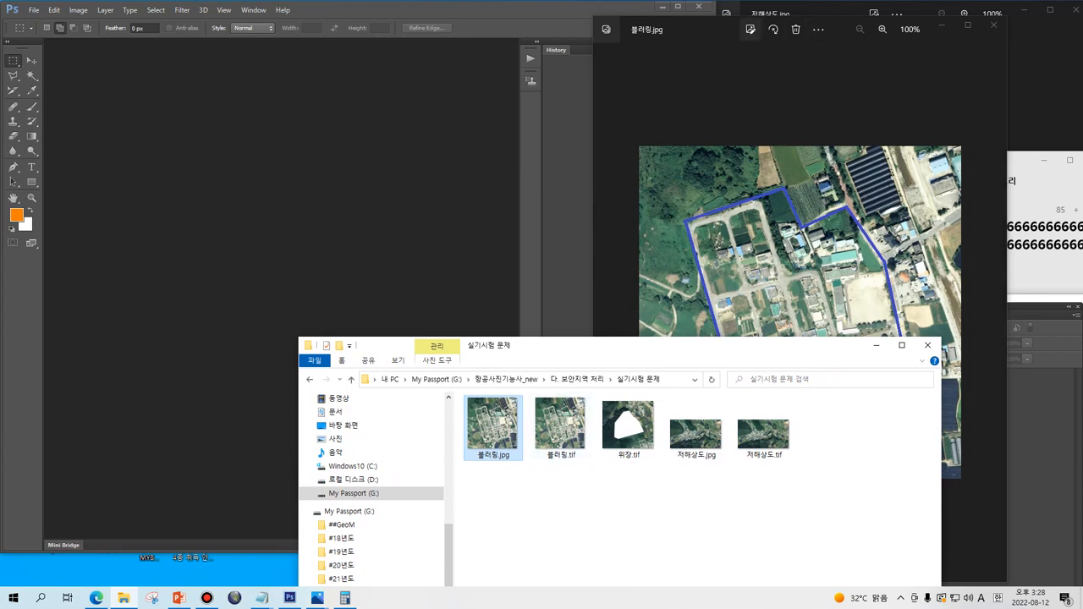
{"action": "left_click_drag", "start_coordinate": [723, 32], "coordinate": [799, 17]}
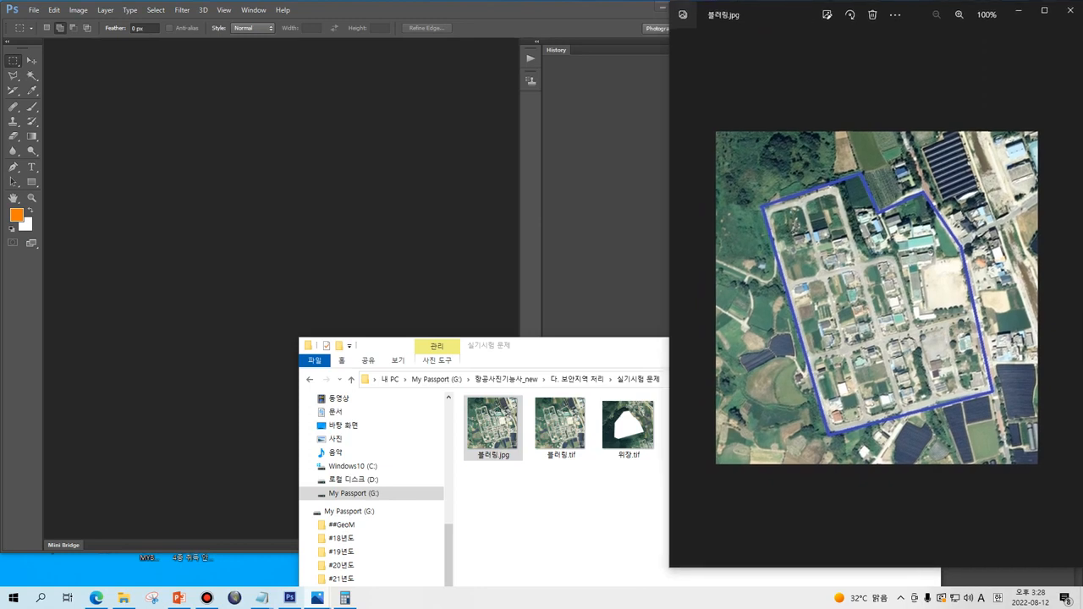
{"action": "key", "text": "alt+Tab"}
{"action": "left_click_drag", "start_coordinate": [712, 54], "coordinate": [695, 55]}
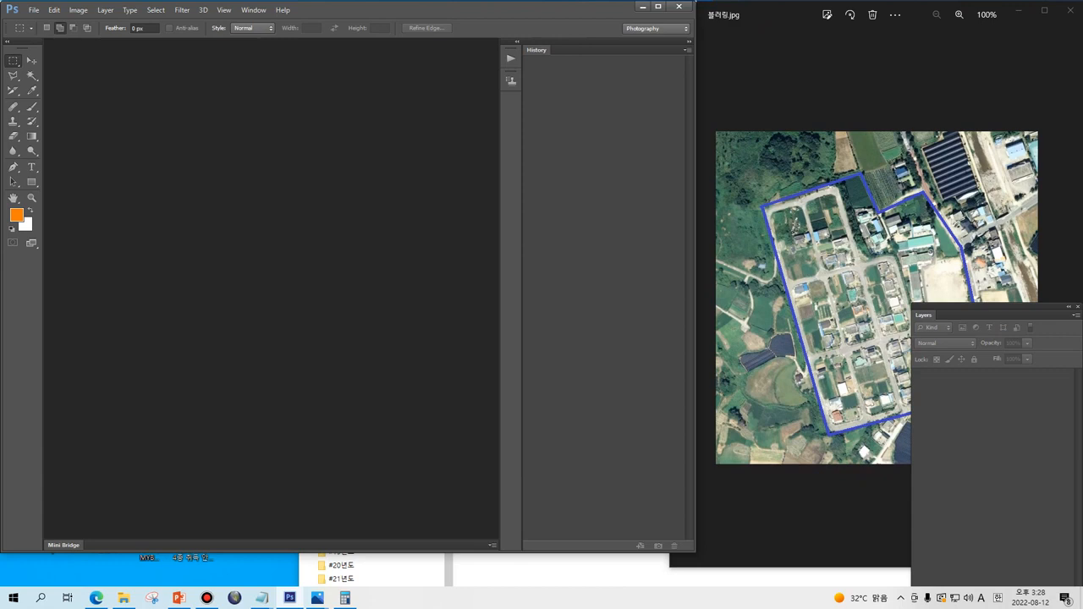
Open 블러링.tif from the 실기시험 문제 folder in Photoshop, then minimize the folder window to uncover the reference image.
{"action": "left_click", "coordinate": [124, 598]}
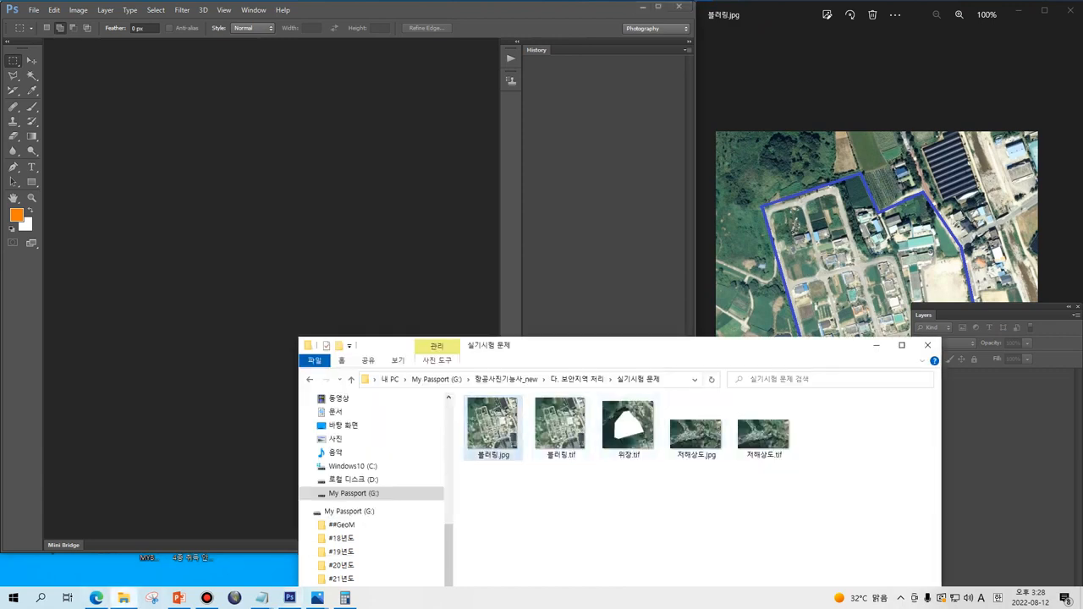
{"action": "left_click_drag", "start_coordinate": [559, 423], "coordinate": [320, 241]}
{"action": "left_click", "coordinate": [824, 346]}
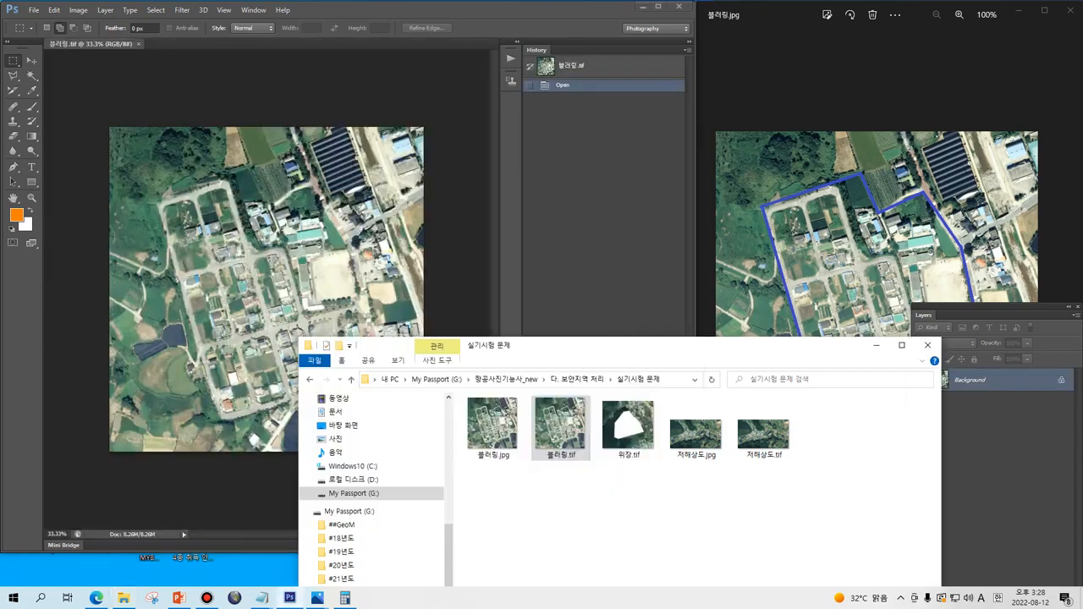
{"action": "left_click", "coordinate": [877, 345]}
{"action": "left_click", "coordinate": [930, 251]}
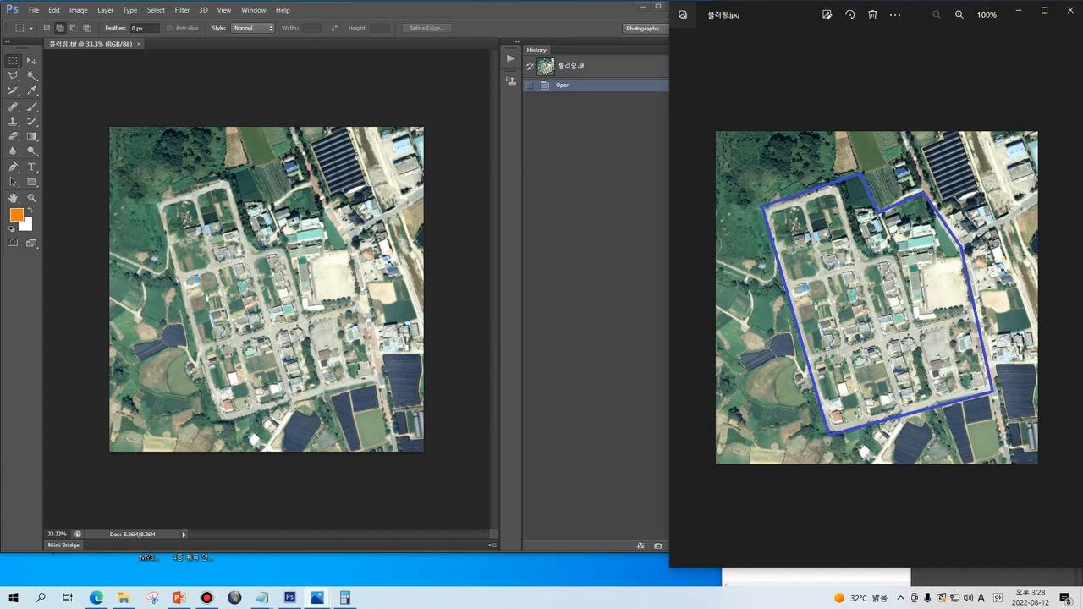
{"action": "left_click", "coordinate": [13, 76]}
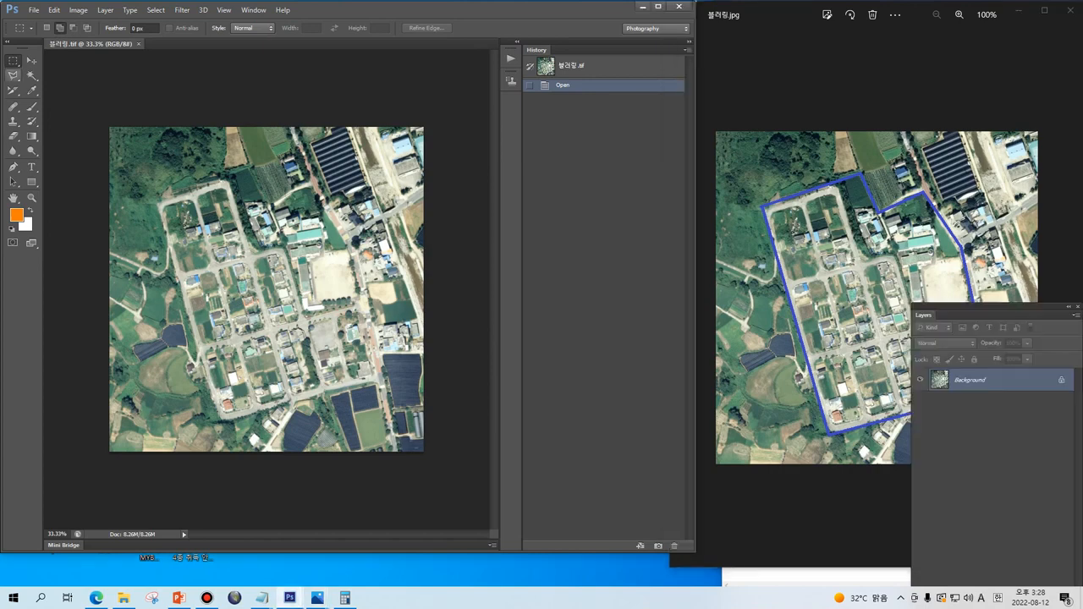
{"action": "left_click", "coordinate": [13, 75]}
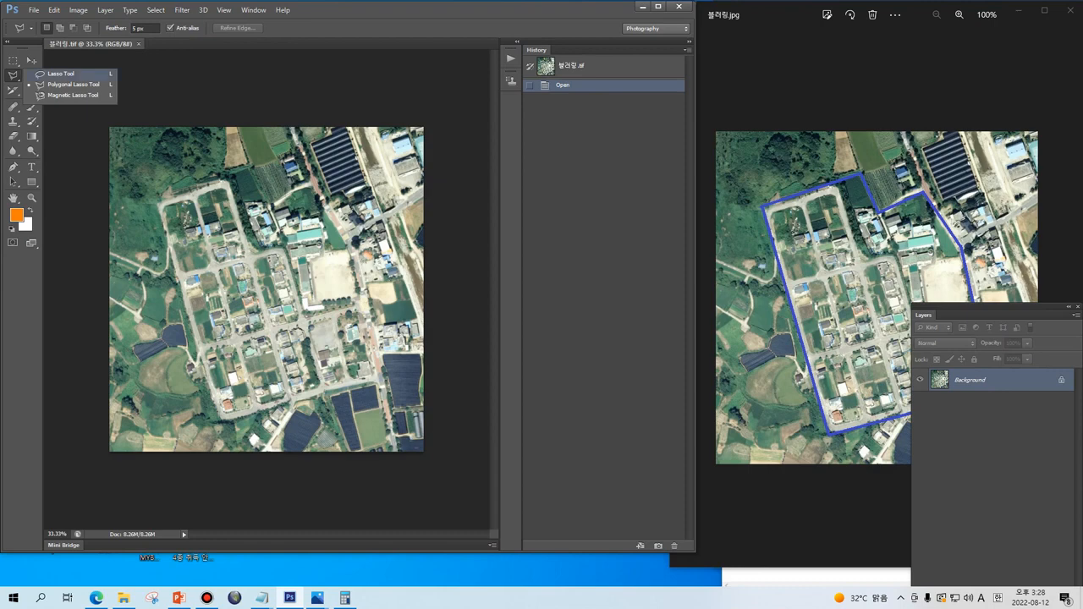
{"action": "left_click", "coordinate": [60, 74]}
{"action": "left_click", "coordinate": [60, 74]}
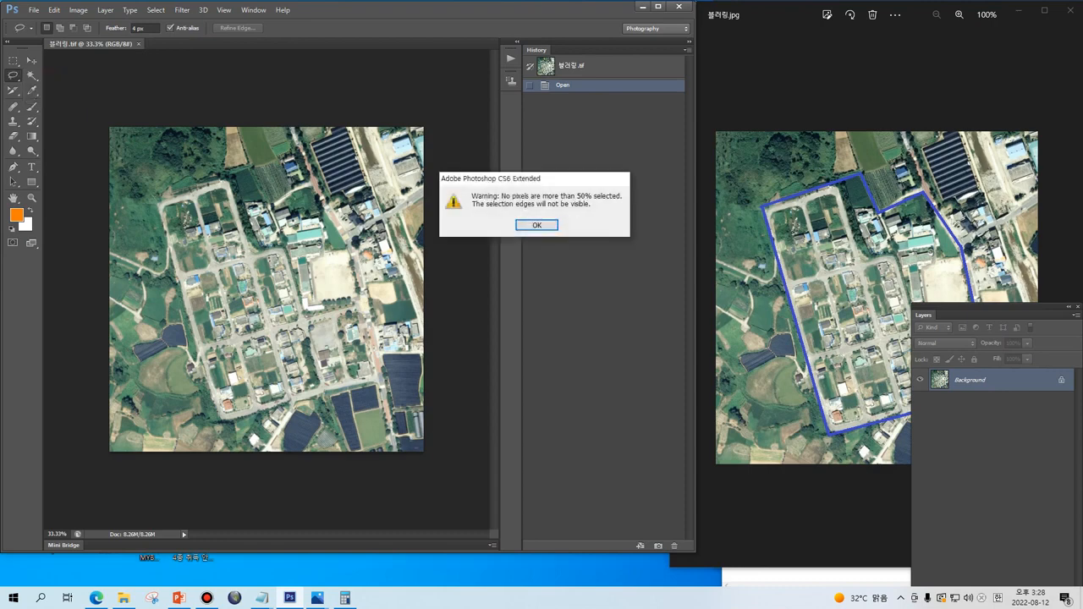
{"action": "left_click", "coordinate": [537, 224]}
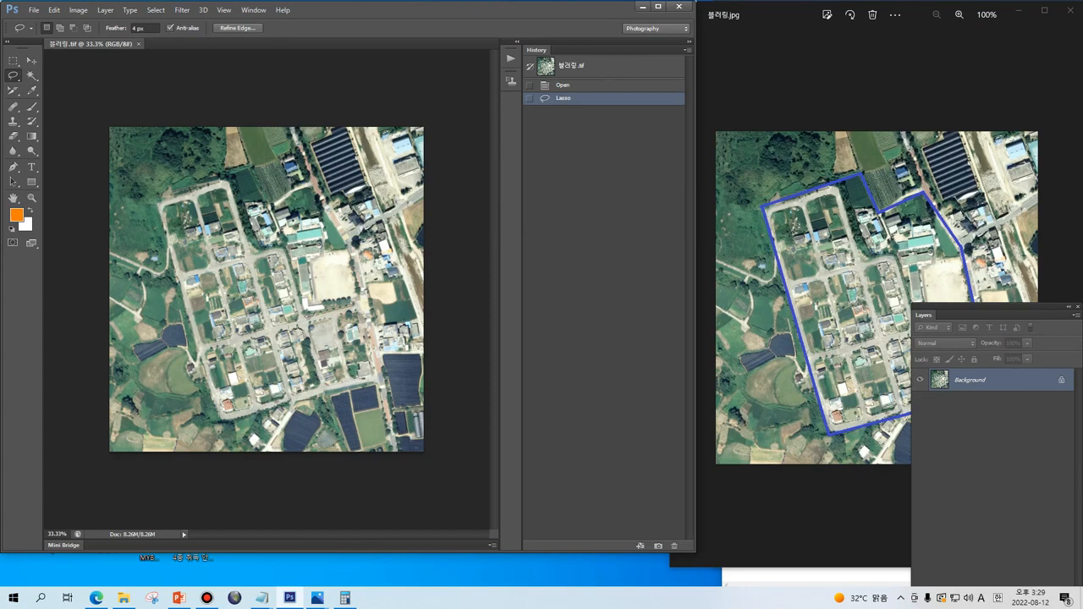
Select the village block in 블러링.tif with the Polygonal Lasso, following the blue outline of the reference image.
{"action": "left_click", "coordinate": [13, 76]}
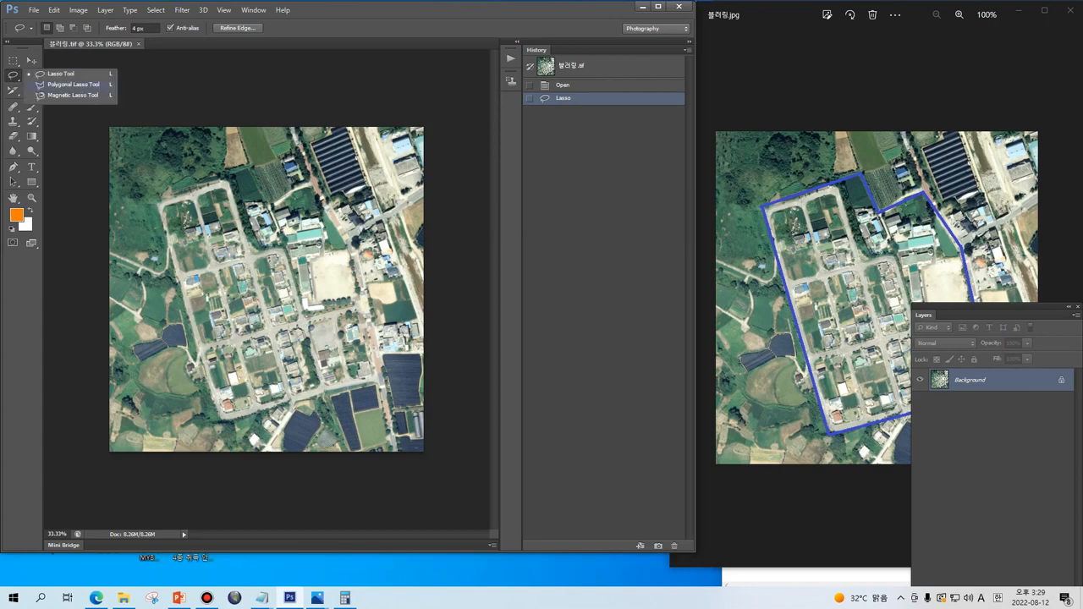
{"action": "left_click", "coordinate": [73, 85]}
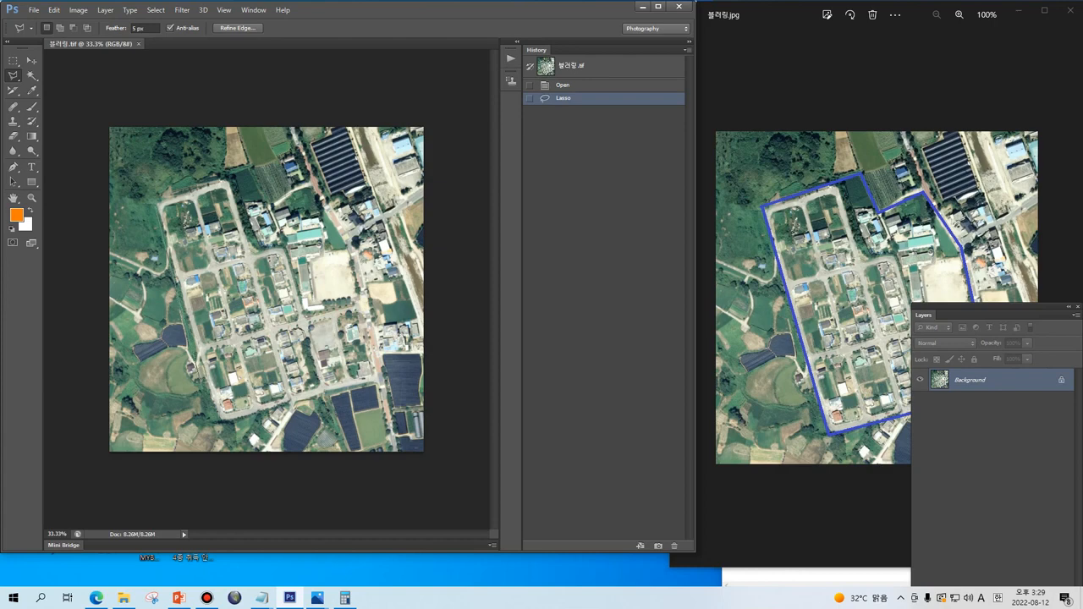
{"action": "left_click", "coordinate": [223, 417]}
{"action": "left_click", "coordinate": [381, 379]}
{"action": "left_click", "coordinate": [353, 244]}
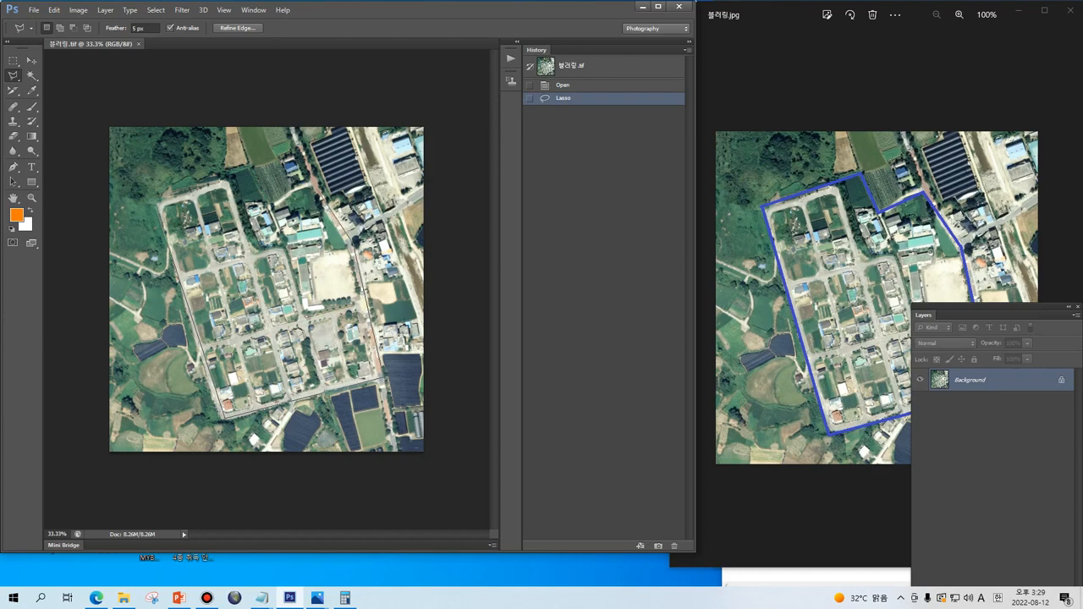
{"action": "left_click", "coordinate": [270, 205]}
{"action": "left_click", "coordinate": [243, 173]}
{"action": "left_click", "coordinate": [159, 204]}
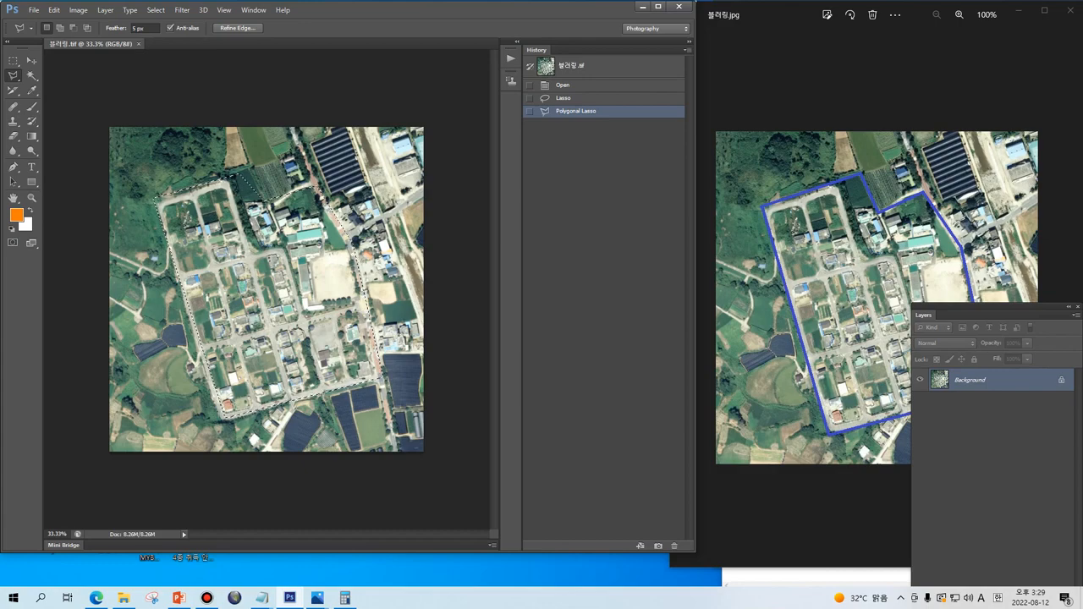
Apply the Sponge artistic filter to the selection with Brush Size 10, Definition 0 and Smoothness 15, and deselect the area.
{"action": "left_click", "coordinate": [182, 10]}
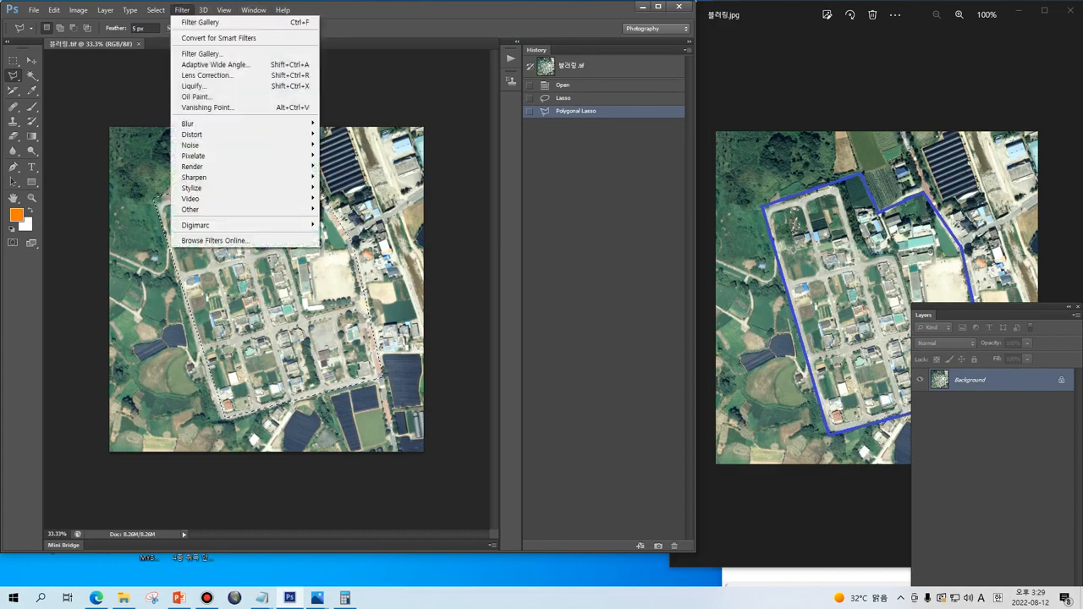
{"action": "left_click", "coordinate": [203, 53]}
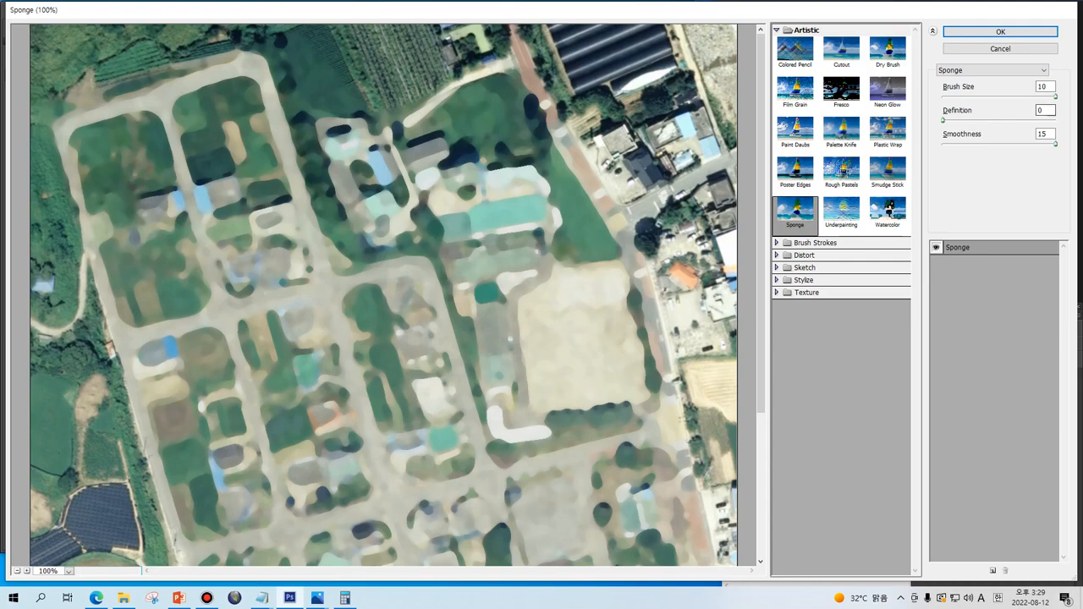
{"action": "key", "text": "Return"}
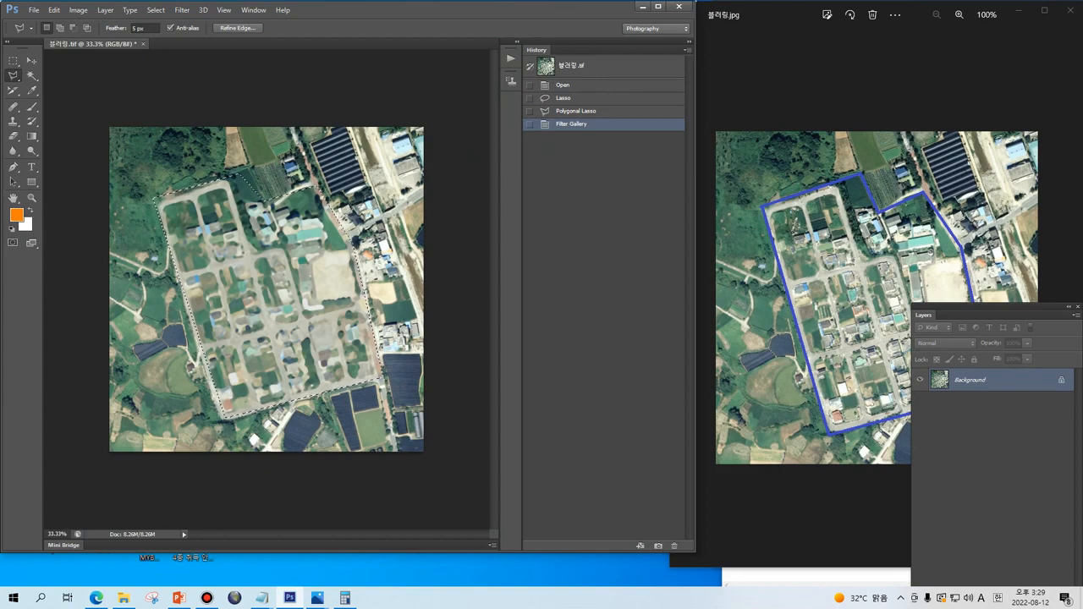
{"action": "key", "text": "ctrl+d"}
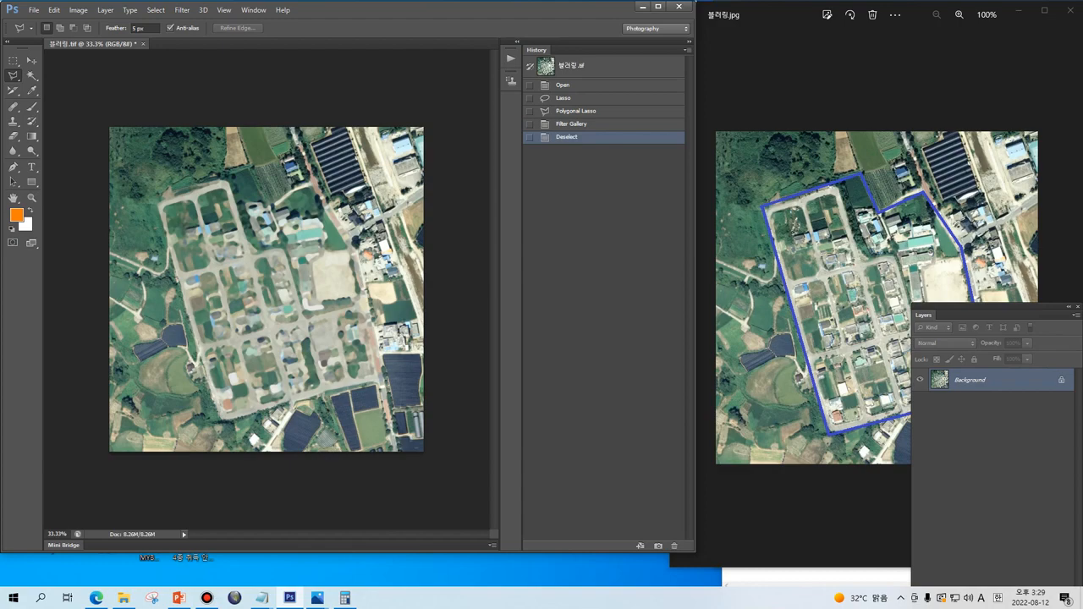
Save the blurred image as 002_블러링.tif in the 실기시험 문제 folder without image compression and close it.
{"action": "left_click", "coordinate": [34, 10]}
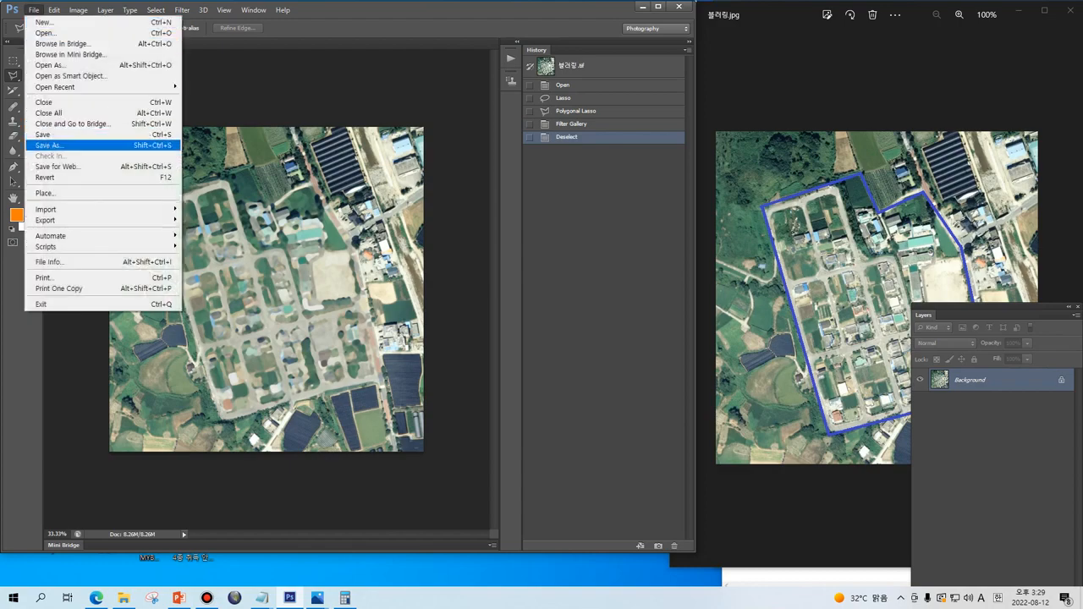
{"action": "left_click", "coordinate": [48, 145]}
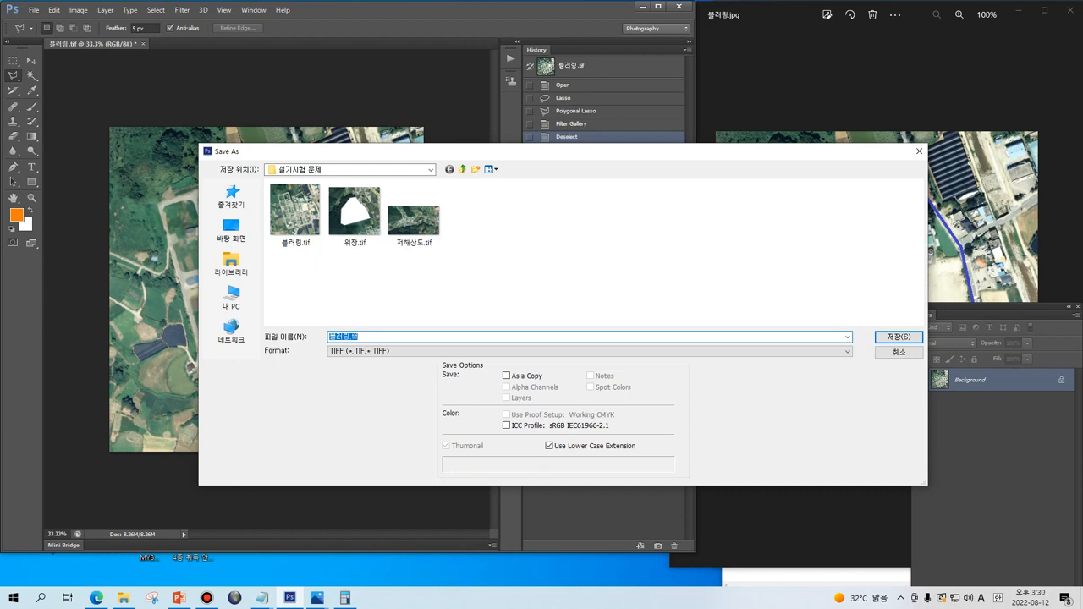
{"action": "left_click", "coordinate": [329, 337]}
{"action": "type", "text": "003"}
{"action": "type", "text": "."}
{"action": "key", "text": "Return"}
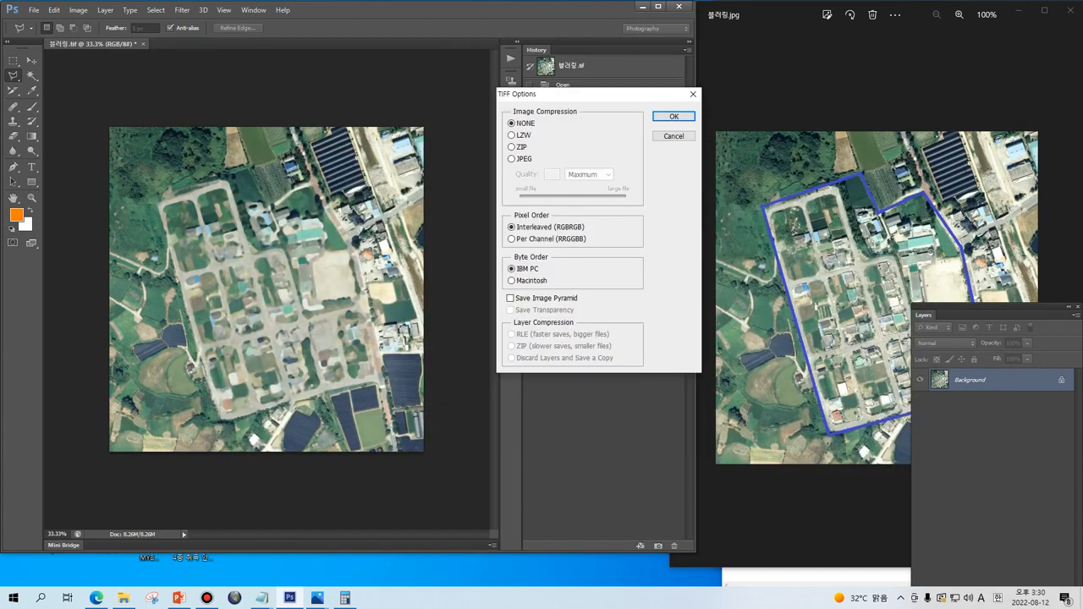
{"action": "key", "text": "Return"}
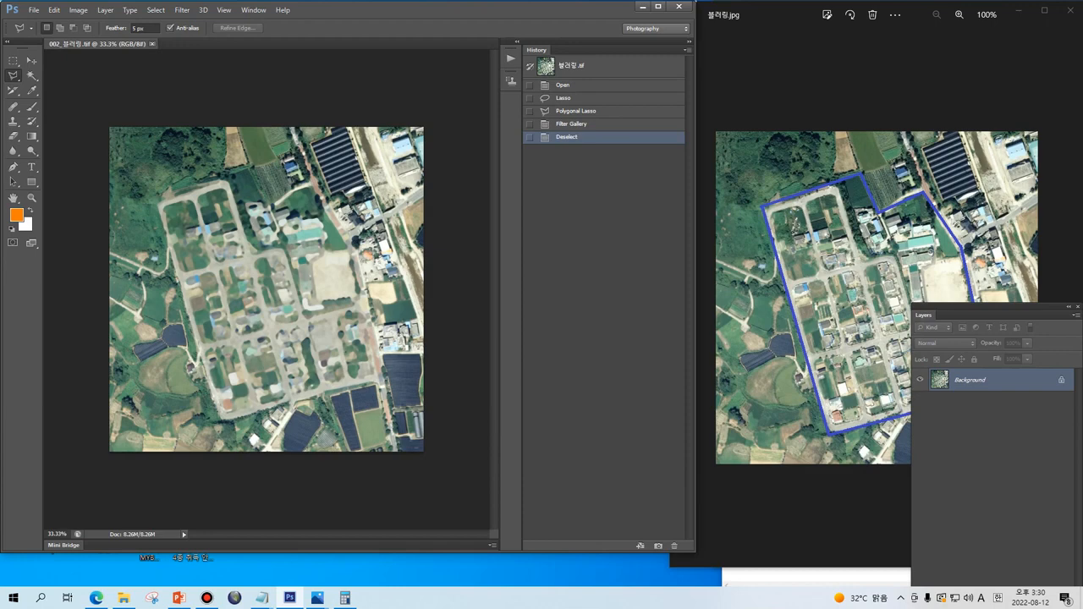
{"action": "left_click", "coordinate": [152, 43]}
Close 블러링.jpg, view 저해상도.jpg in the photo viewer and open 저해상도.tif from the 실기시험 문제 folder in Photoshop.
{"action": "left_click", "coordinate": [1066, 15]}
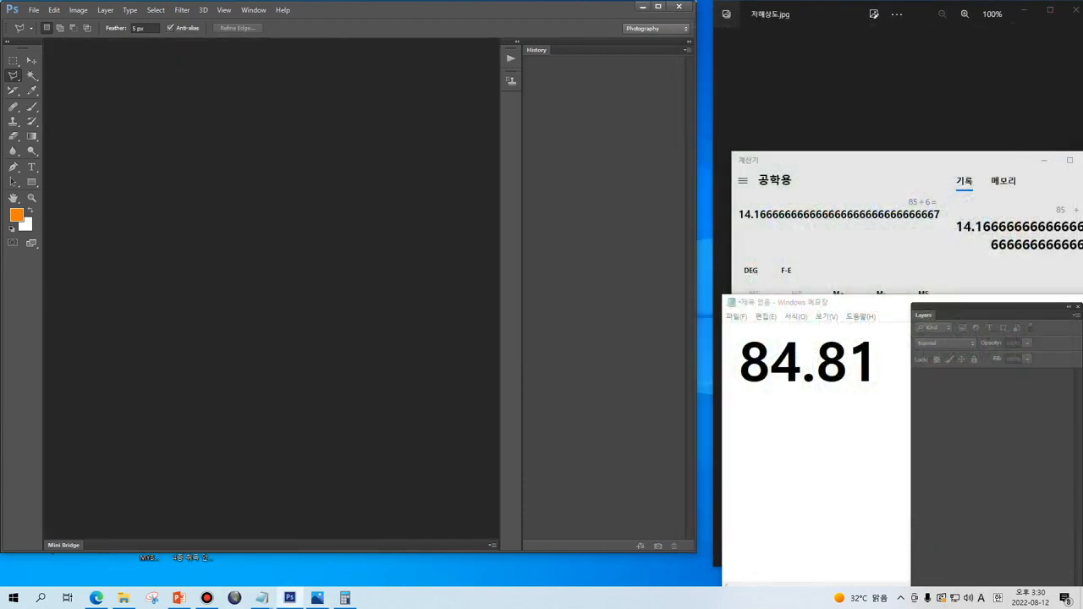
{"action": "left_click", "coordinate": [123, 598]}
{"action": "left_click", "coordinate": [692, 489]}
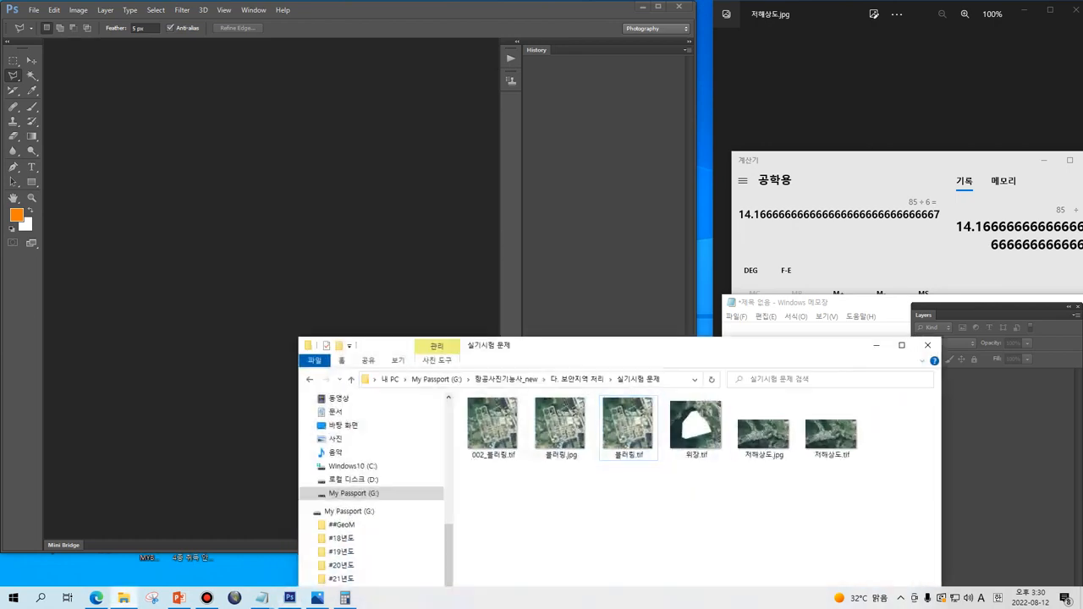
{"action": "left_click", "coordinate": [695, 427]}
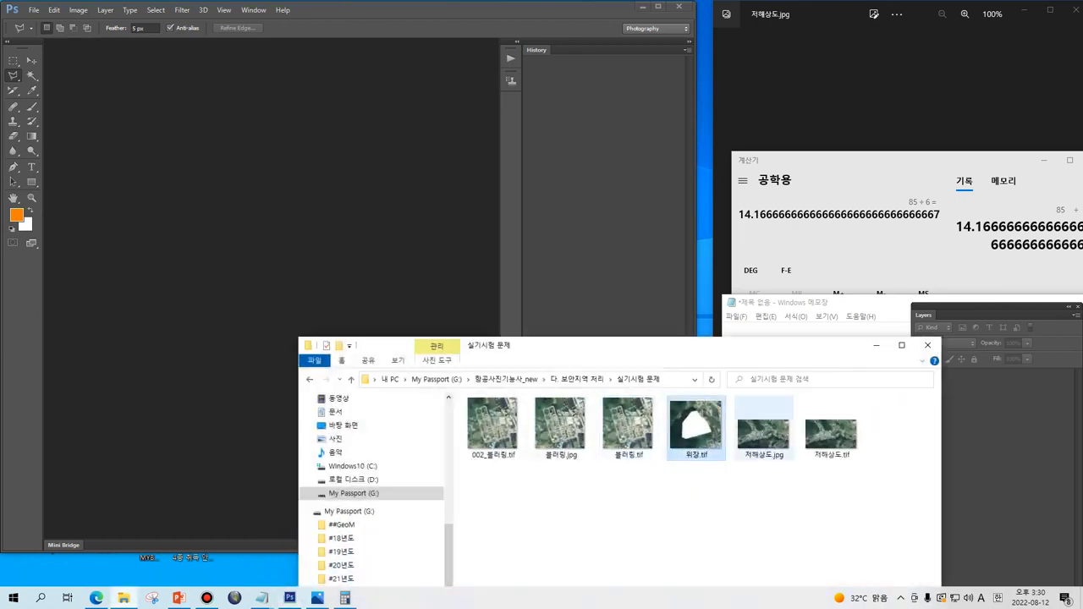
{"action": "left_click", "coordinate": [763, 428]}
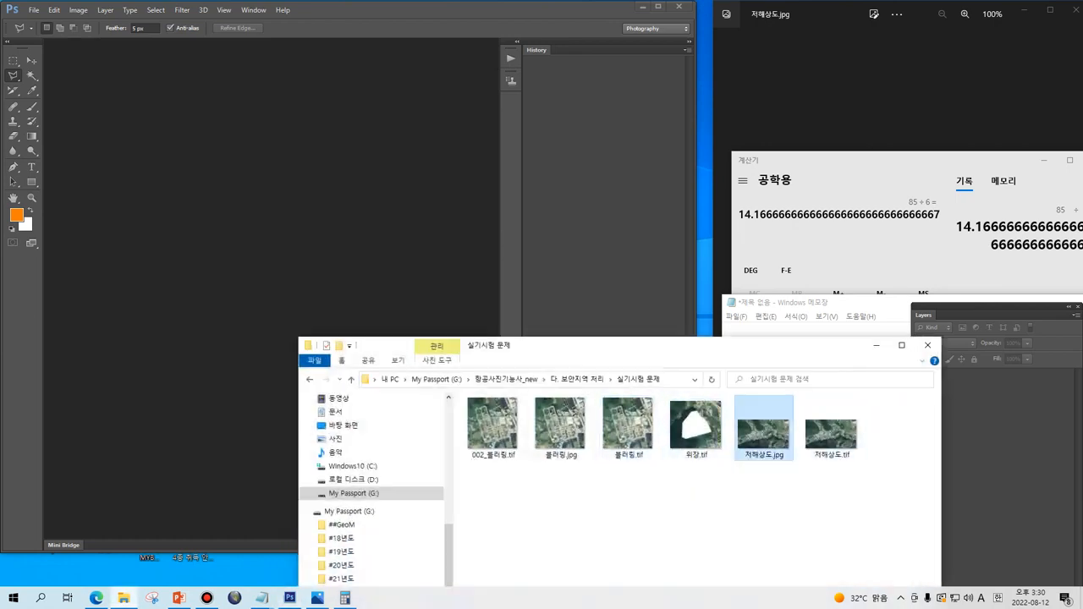
{"action": "double_click", "coordinate": [763, 428]}
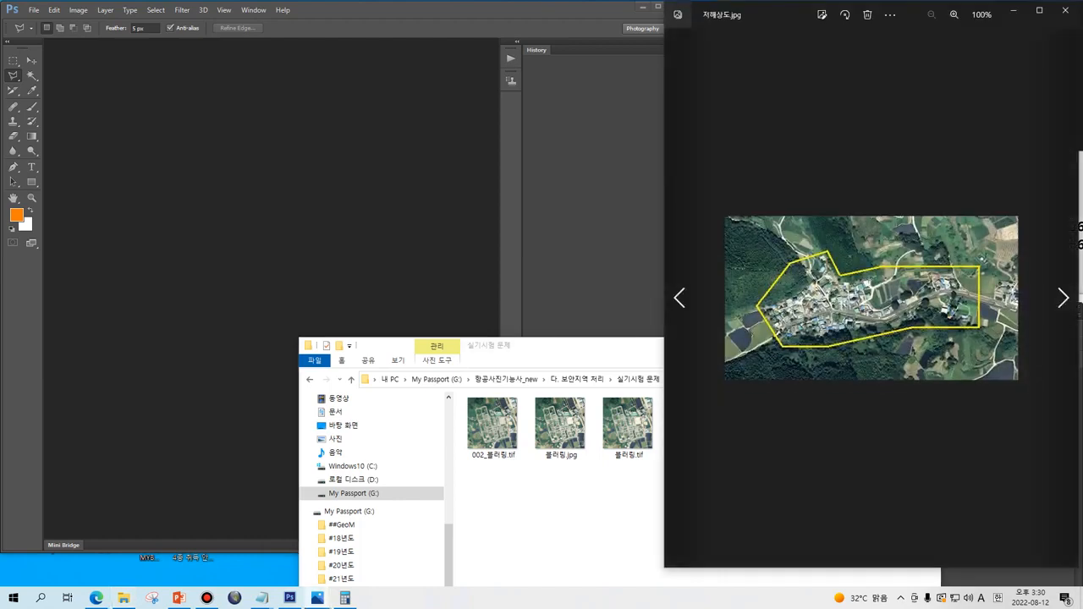
{"action": "left_click", "coordinate": [592, 499]}
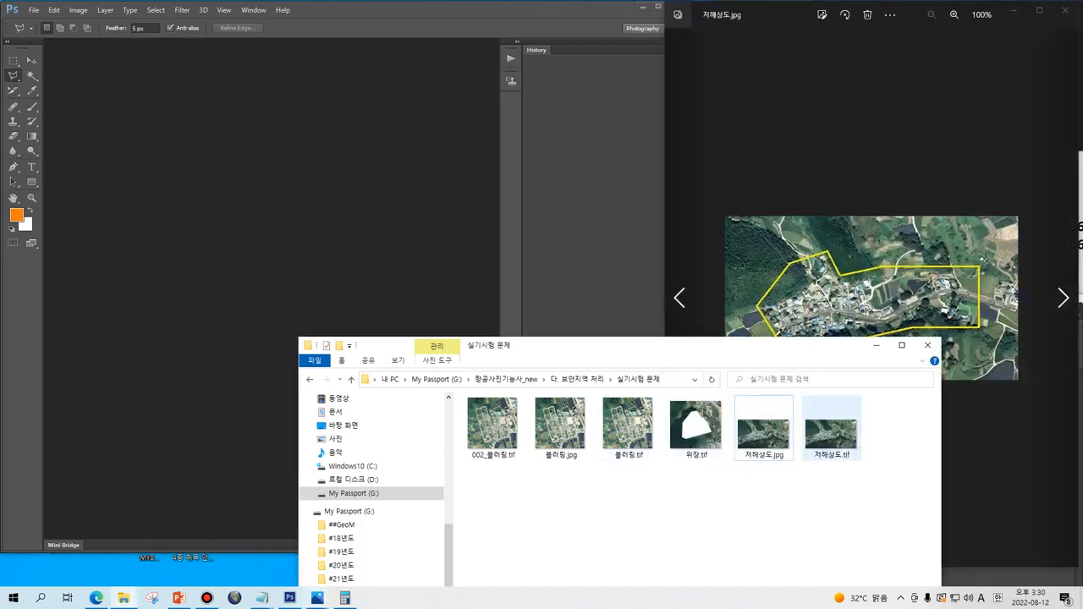
{"action": "left_click_drag", "start_coordinate": [831, 428], "coordinate": [295, 165]}
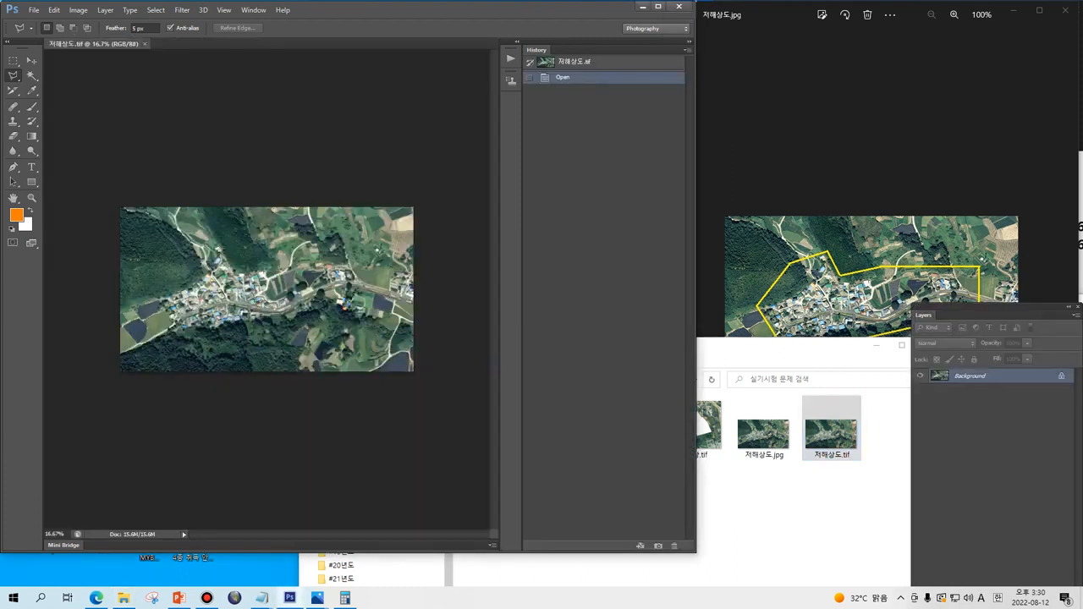
Ready the Polygonal Lasso and rearrange the folder window, photo viewer and Layers panel to uncover the yellow reference outline.
{"action": "key", "text": "ctrl+plus"}
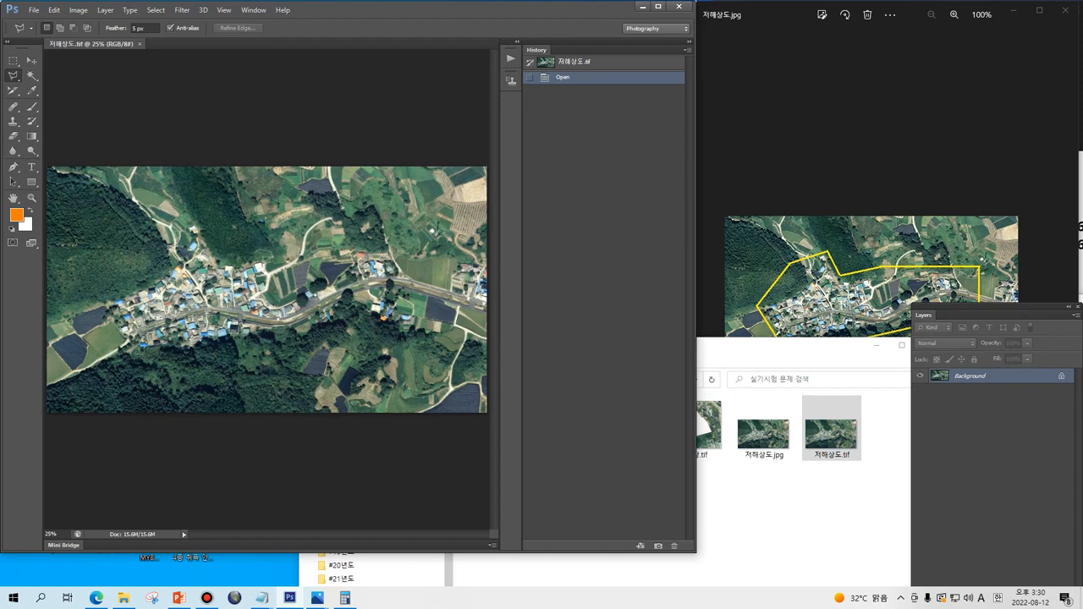
{"action": "left_click", "coordinate": [13, 76]}
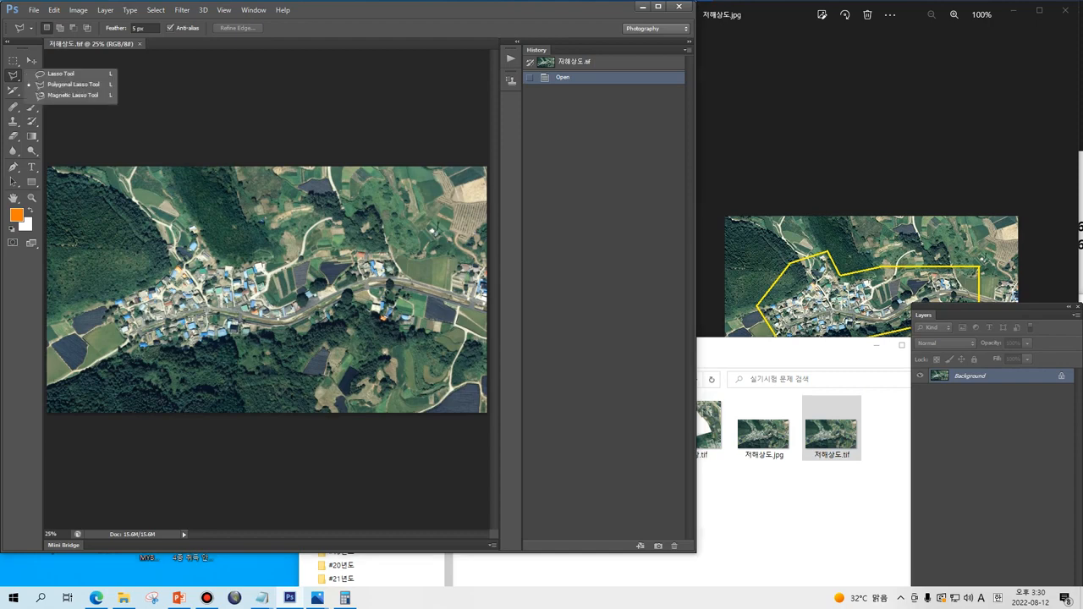
{"action": "left_click", "coordinate": [73, 84]}
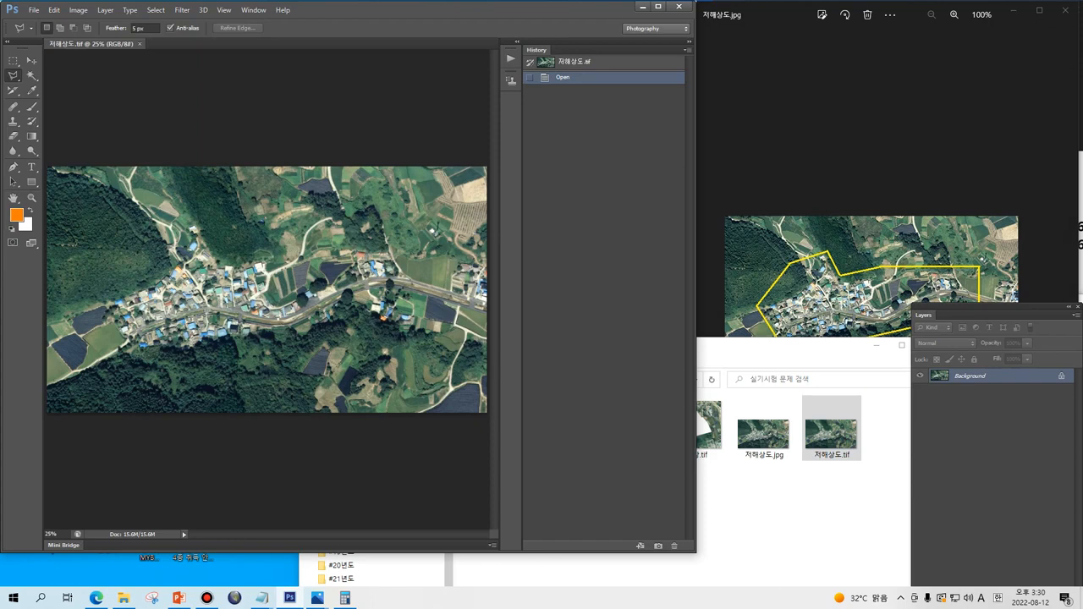
{"action": "left_click_drag", "start_coordinate": [823, 350], "coordinate": [830, 416]}
{"action": "left_click", "coordinate": [829, 296]}
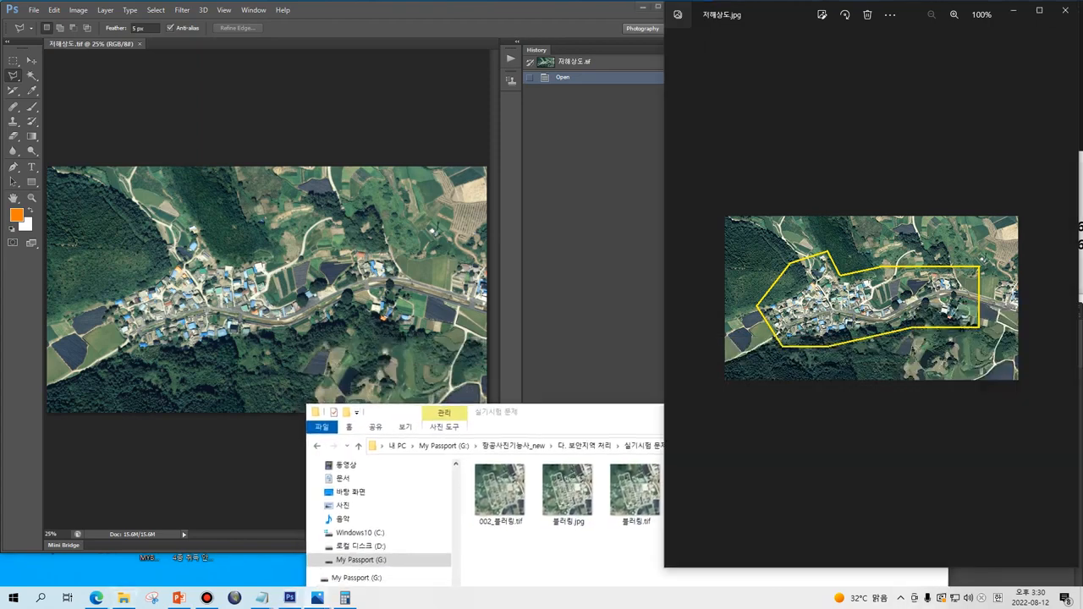
{"action": "left_click", "coordinate": [439, 289]}
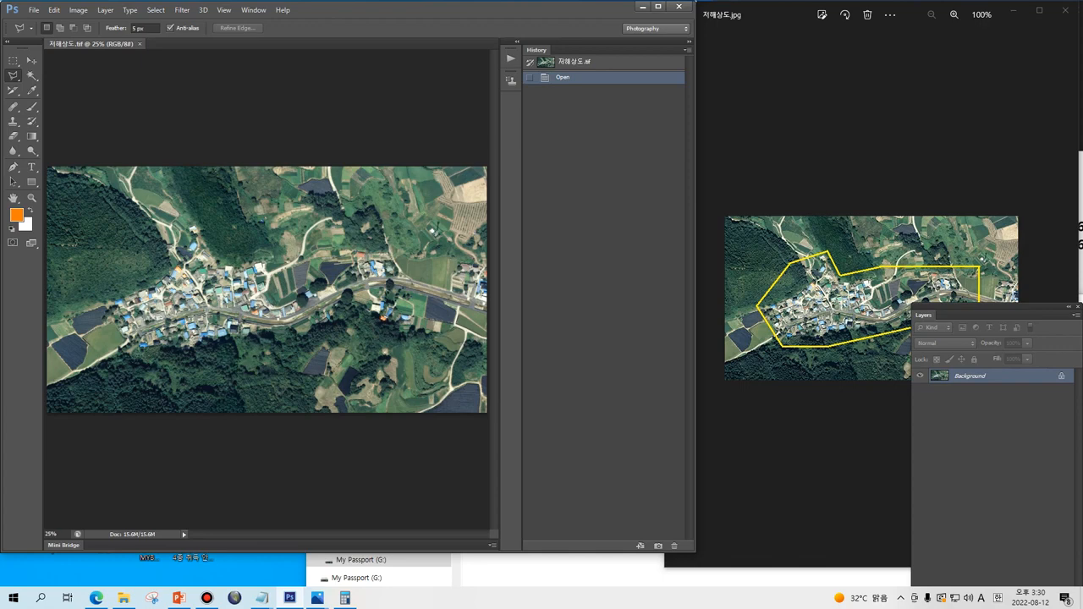
{"action": "left_click_drag", "start_coordinate": [989, 307], "coordinate": [590, 290]}
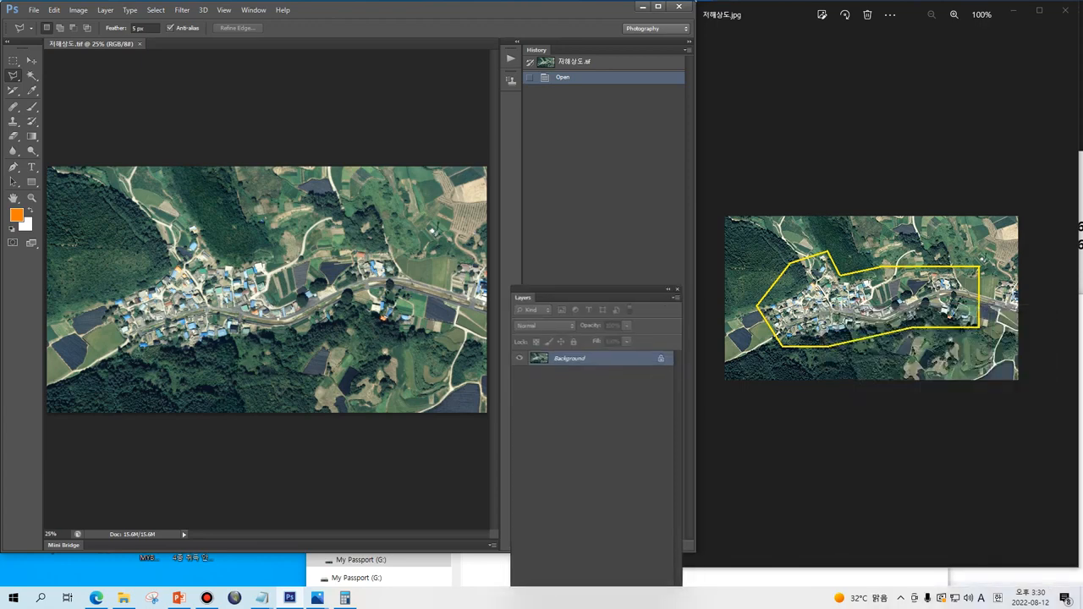
{"action": "left_click", "coordinate": [131, 348]}
{"action": "left_click", "coordinate": [204, 355]}
{"action": "left_click", "coordinate": [370, 322]}
{"action": "left_click", "coordinate": [416, 252]}
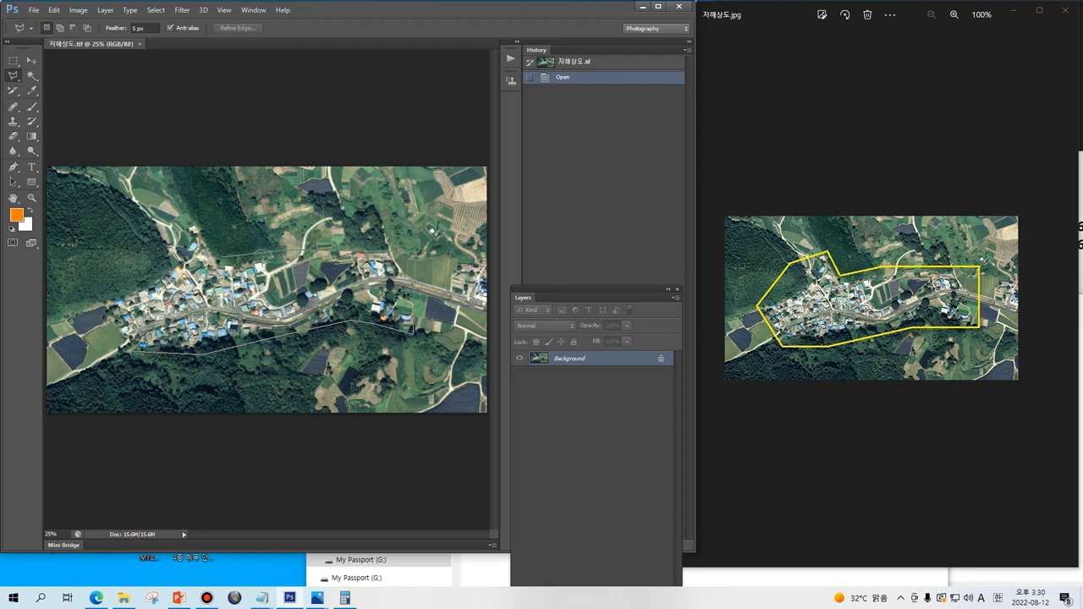
{"action": "left_click", "coordinate": [221, 256]}
{"action": "left_click", "coordinate": [195, 223]}
{"action": "left_click", "coordinate": [155, 232]}
{"action": "left_click", "coordinate": [100, 297]}
{"action": "left_click", "coordinate": [117, 349]}
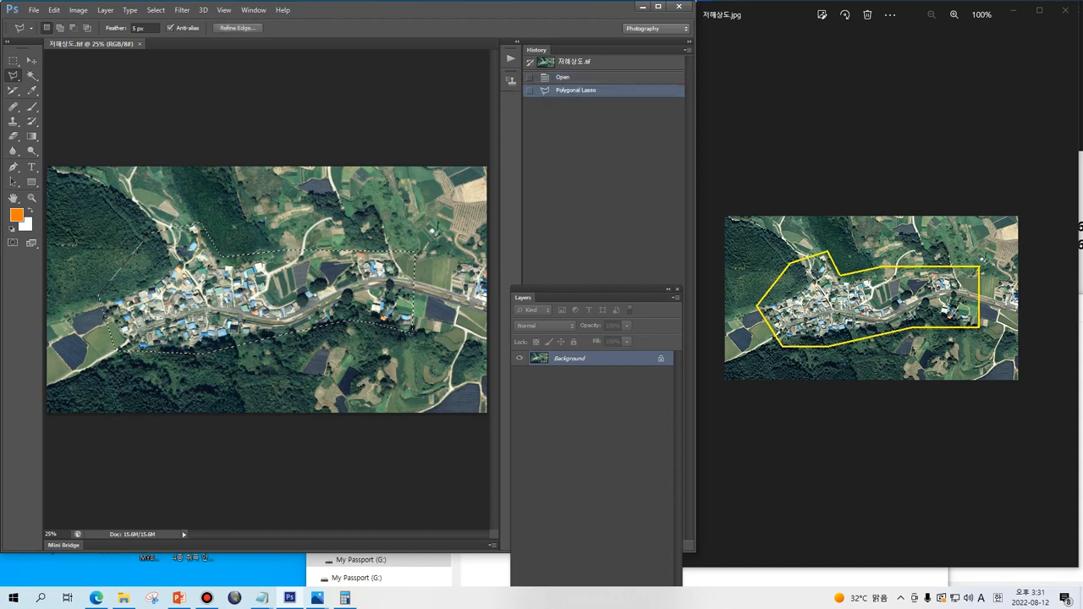
{"action": "key", "text": "ctrl+d"}
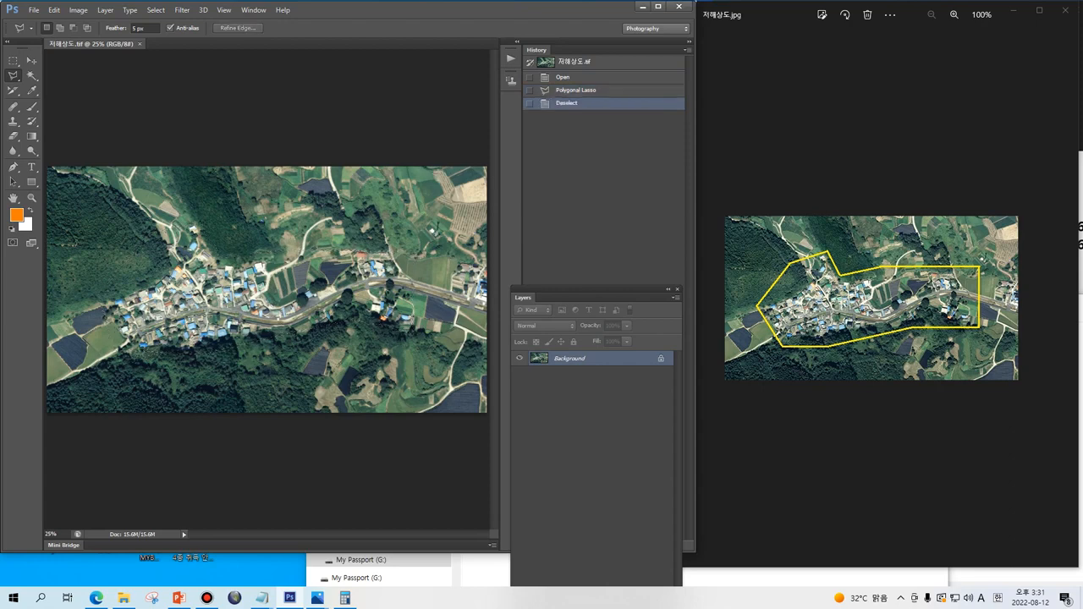
Set the lasso feather to 0 px and select the village area in 저해상도.tif following the yellow reference outline.
{"action": "left_click_drag", "start_coordinate": [139, 28], "coordinate": [132, 28]}
{"action": "type", "text": "0"}
{"action": "left_click", "coordinate": [121, 354]}
{"action": "left_click", "coordinate": [359, 313]}
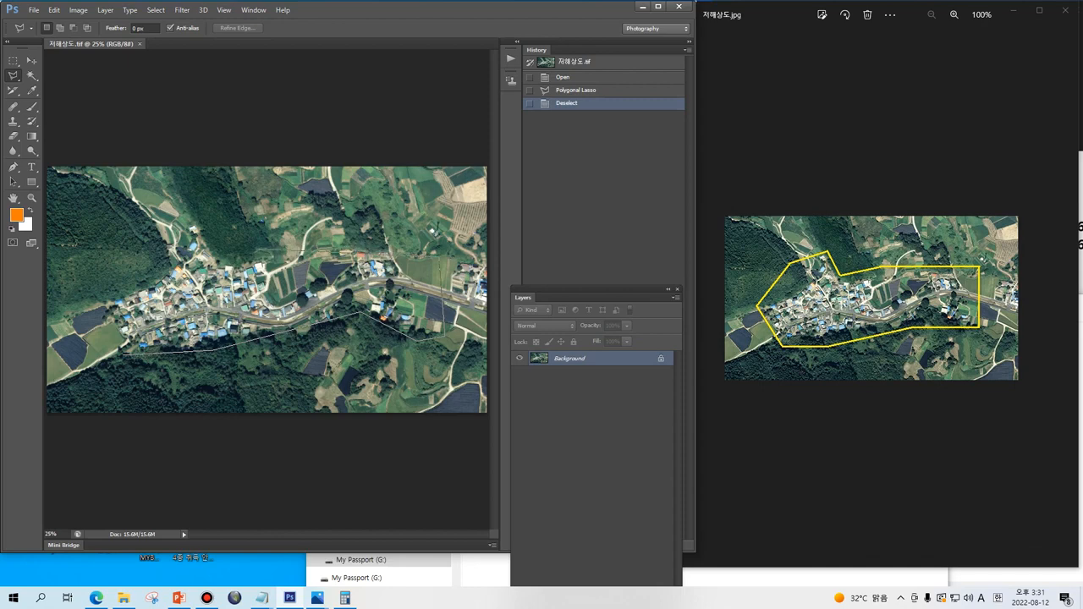
{"action": "left_click", "coordinate": [212, 245]}
{"action": "left_click", "coordinate": [155, 237]}
{"action": "left_click", "coordinate": [149, 266]}
{"action": "left_click", "coordinate": [100, 291]}
{"action": "left_click", "coordinate": [107, 350]}
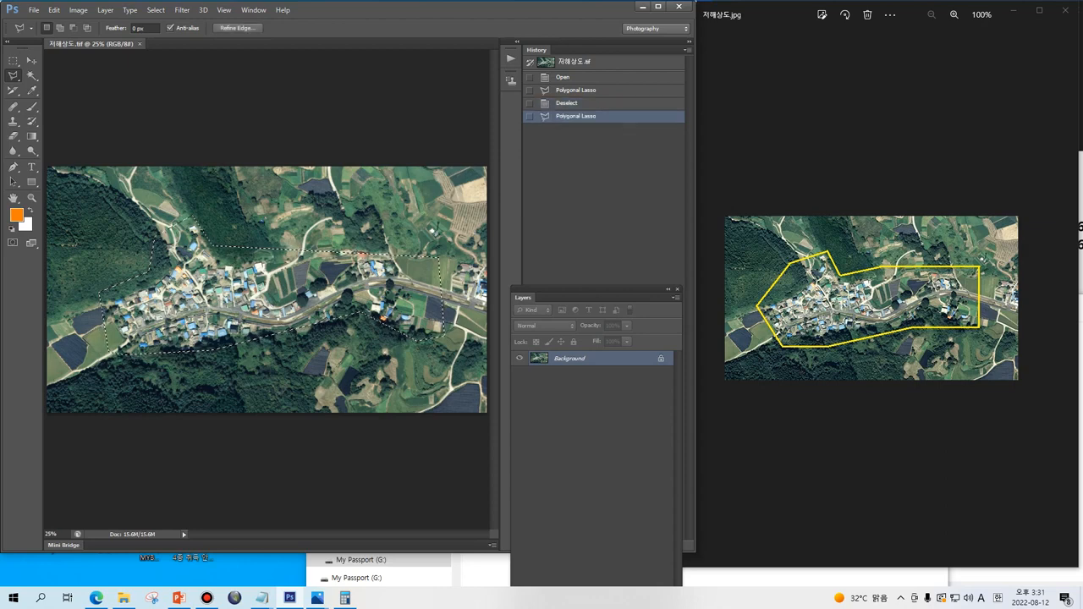
Copy the selected village area into a new 2456 × 997 pixel RGB document with a white background.
{"action": "key", "text": "ctrl+n"}
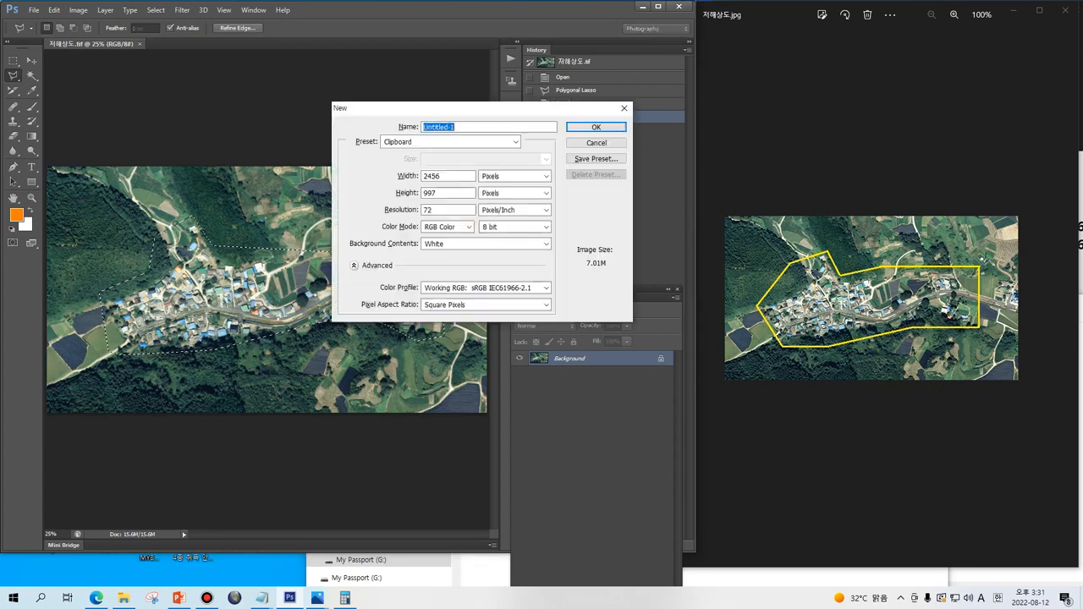
{"action": "key", "text": "Return"}
{"action": "key", "text": "ctrl+v"}
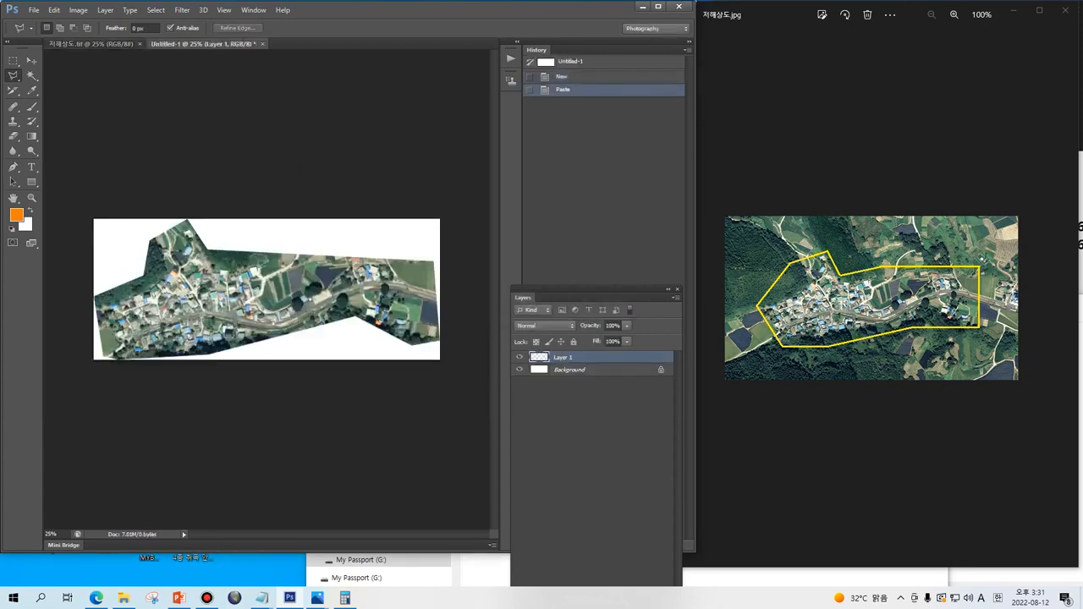
Bring up the new document's Image Size settings and divide its 86.64 cm width by 6 in the calculator.
{"action": "key", "text": "v"}
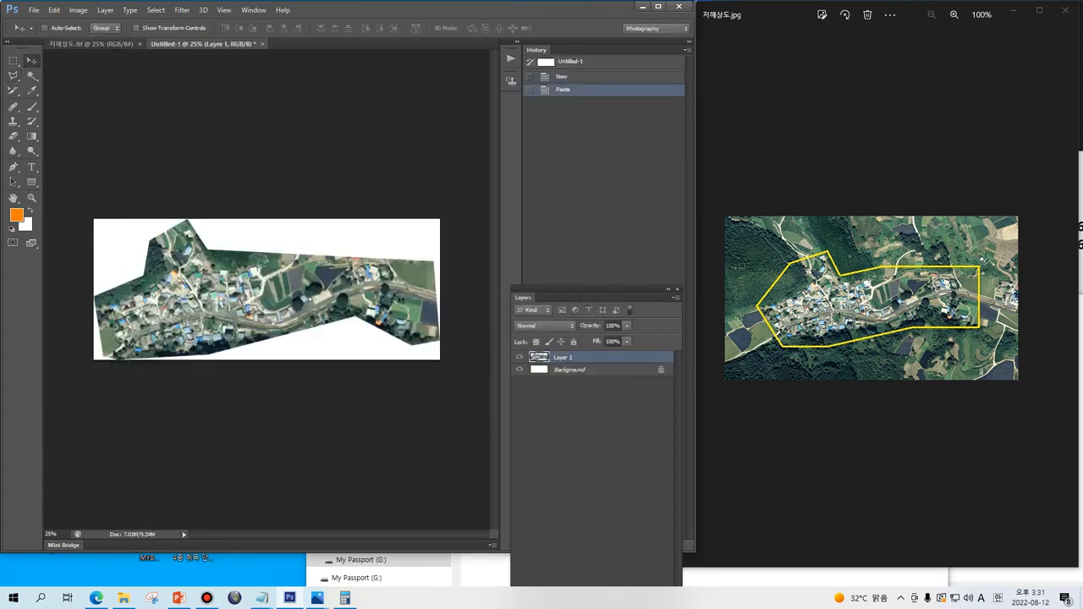
{"action": "left_click", "coordinate": [78, 9]}
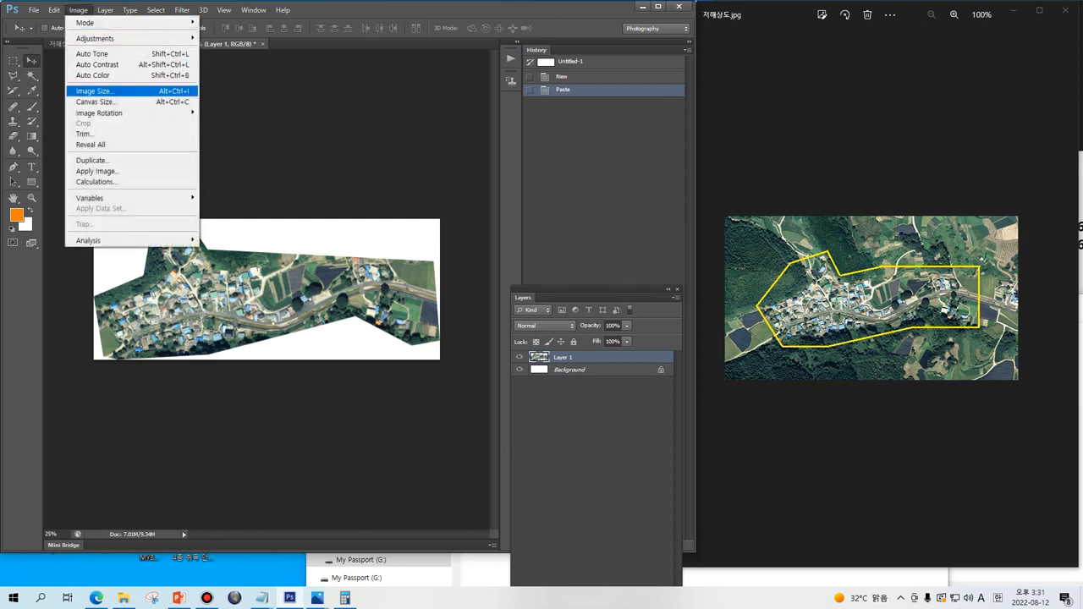
{"action": "left_click", "coordinate": [93, 90]}
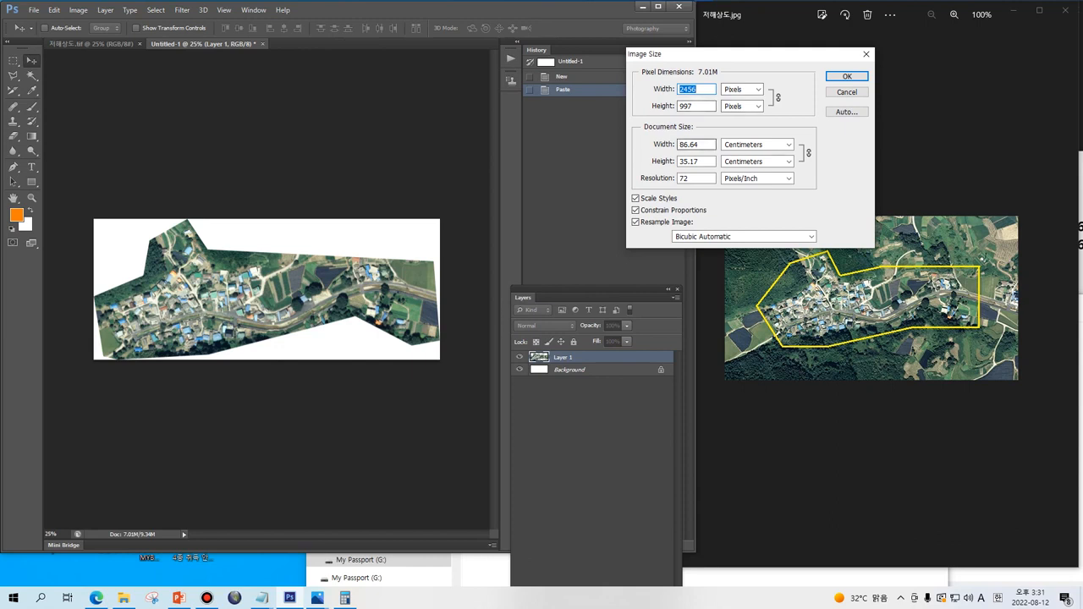
{"action": "left_click", "coordinate": [698, 144]}
{"action": "double_click", "coordinate": [689, 144]}
{"action": "left_click", "coordinate": [344, 597]}
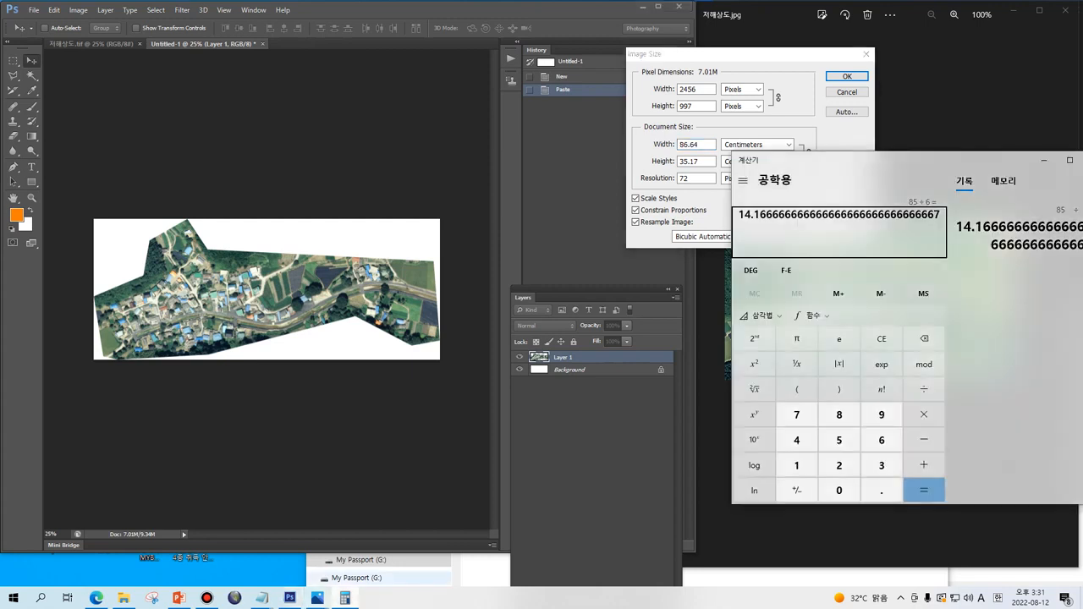
{"action": "left_click_drag", "start_coordinate": [838, 166], "coordinate": [808, 239]}
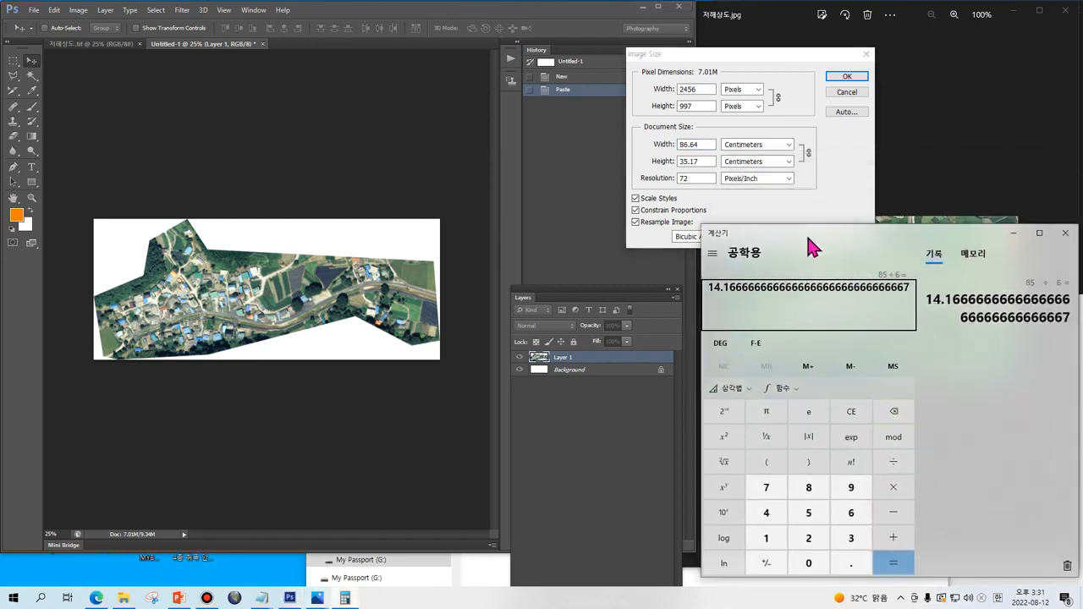
{"action": "key", "text": "Escape"}
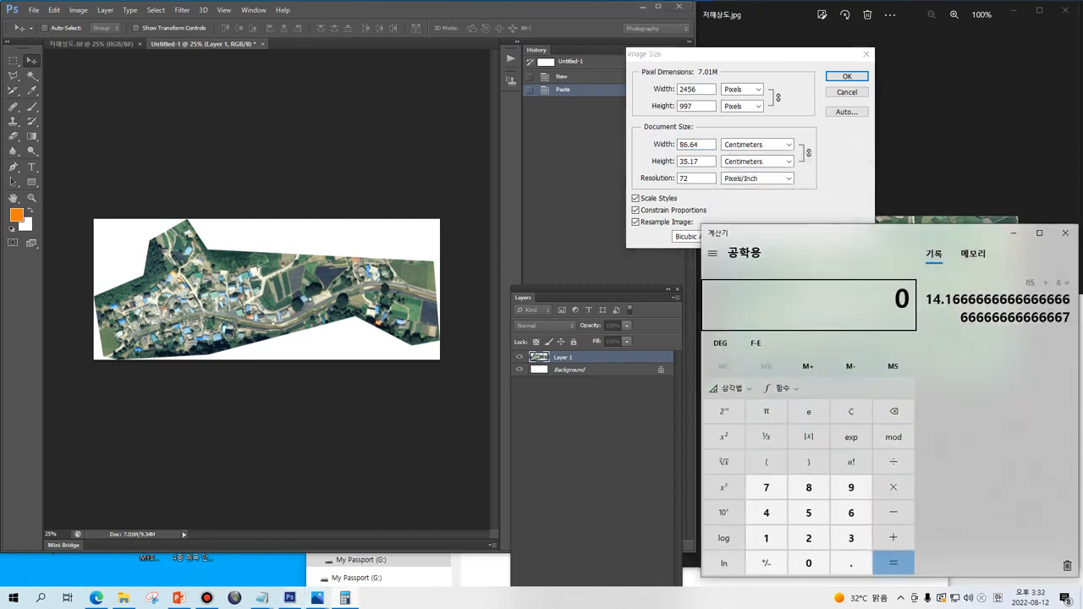
{"action": "type", "text": "86.64"}
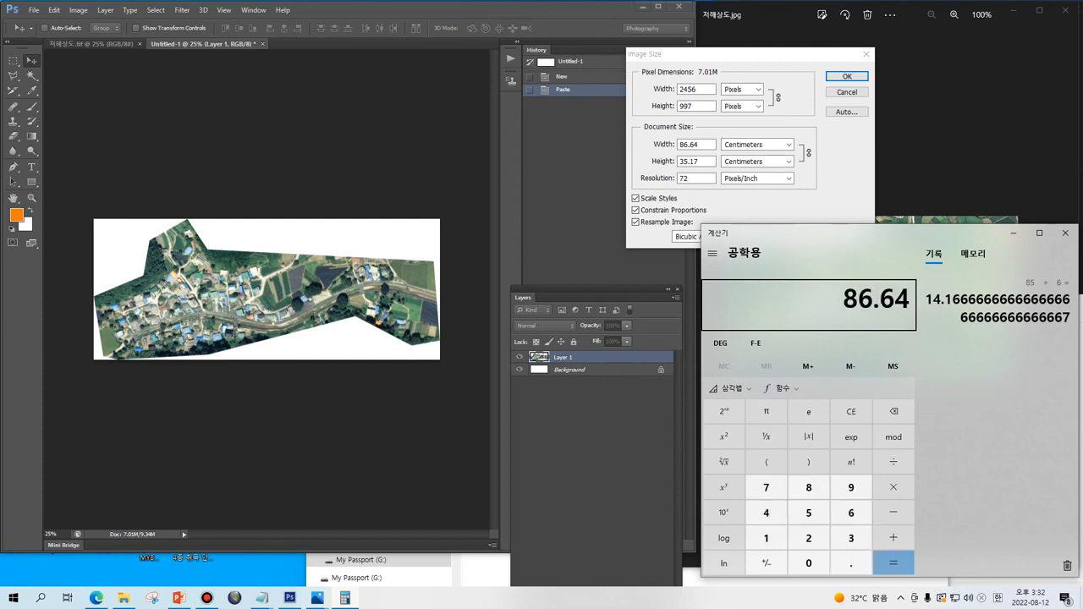
{"action": "key", "text": "slash"}
{"action": "type", "text": "6"}
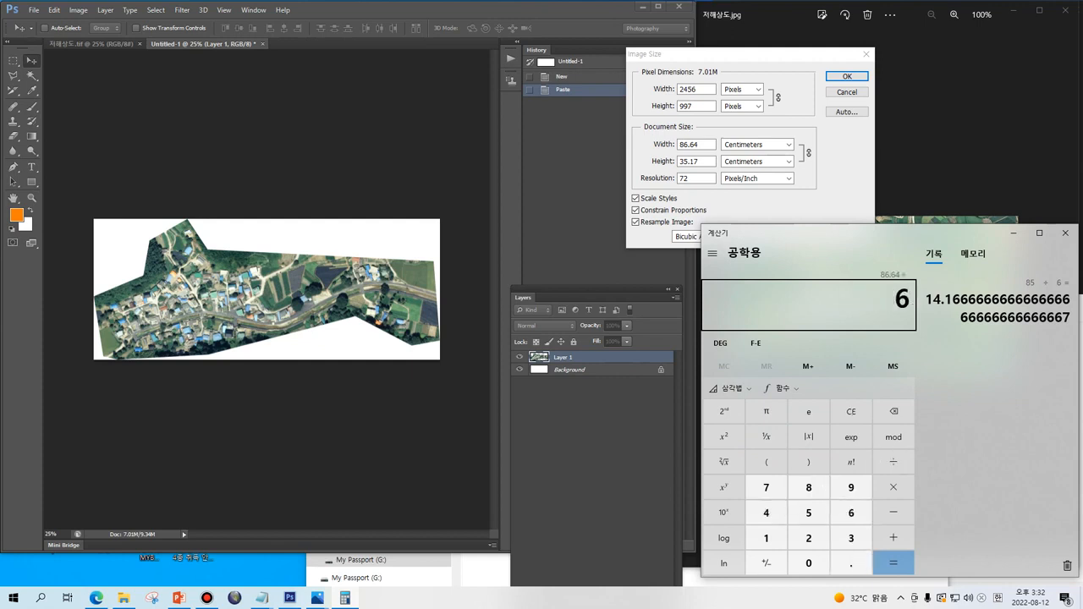
{"action": "key", "text": "Return"}
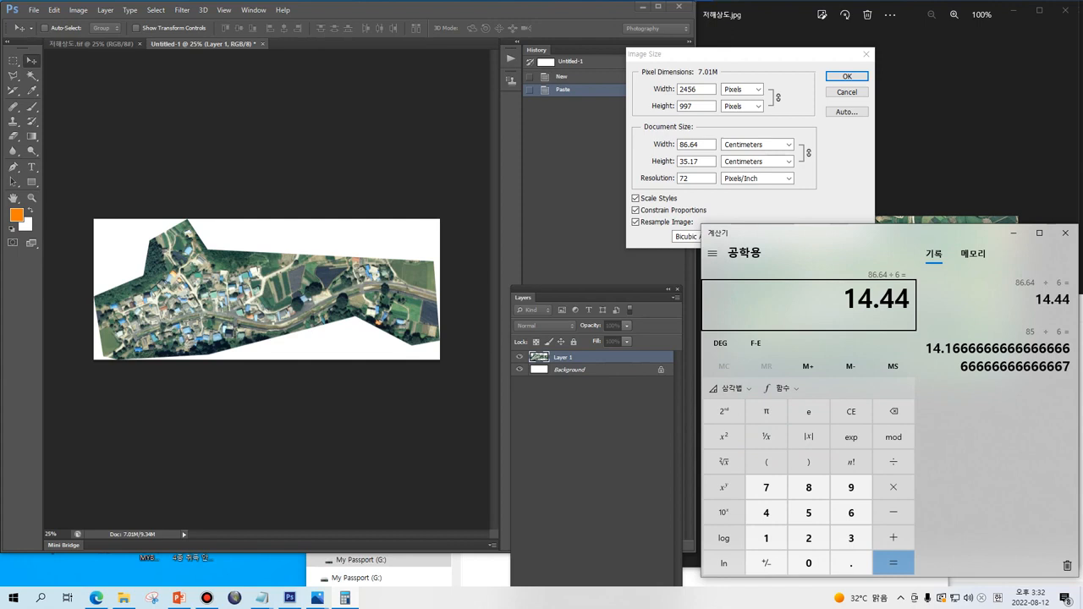
Downsample the village image by setting its document width to 14.44 cm with proportions constrained.
{"action": "key", "text": "alt+Tab"}
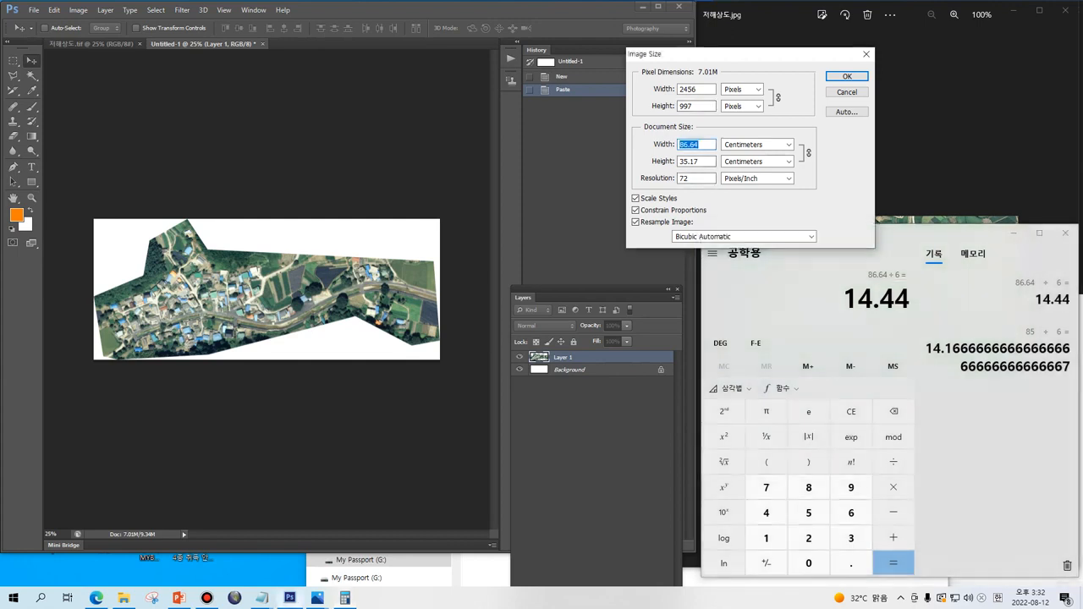
{"action": "left_click_drag", "start_coordinate": [722, 55], "coordinate": [658, 82]}
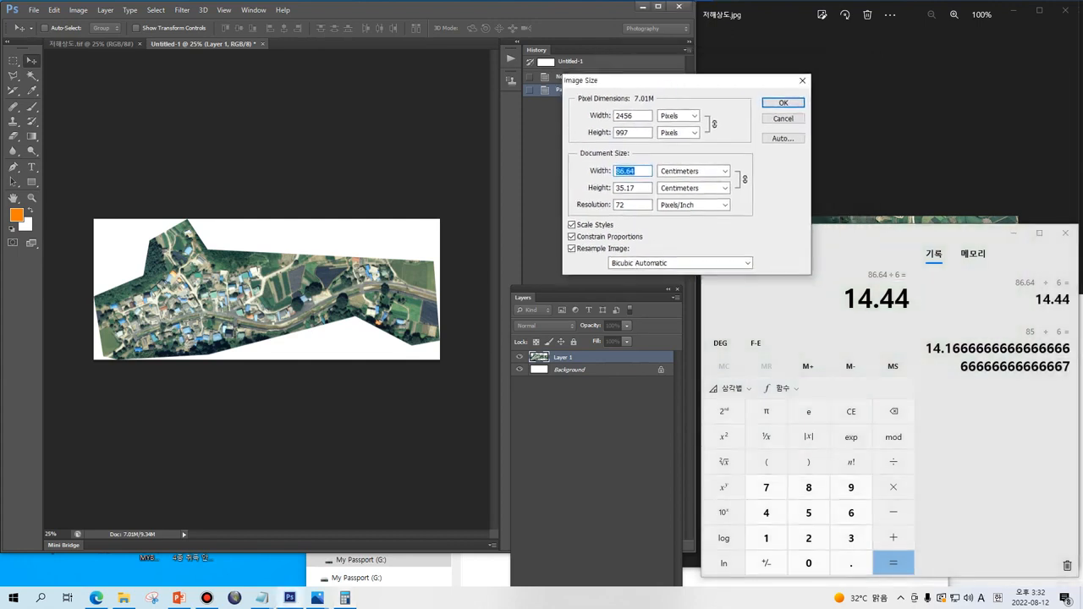
{"action": "type", "text": "14.44"}
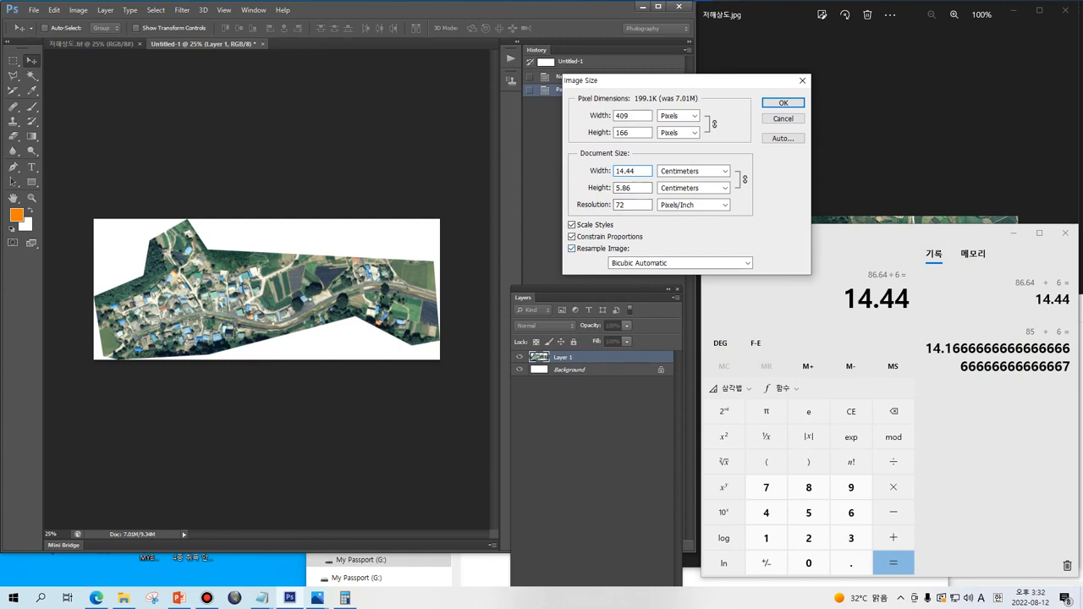
{"action": "key", "text": "Return"}
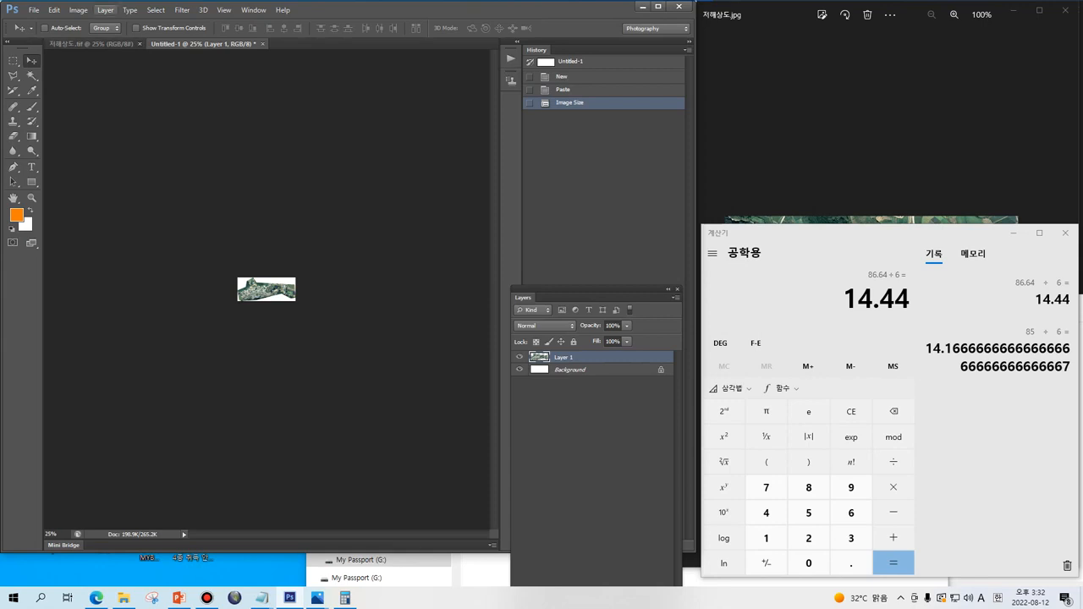
Enlarge the downsampled village image by setting its document width to 86.64 cm with resampling on.
{"action": "left_click", "coordinate": [78, 11]}
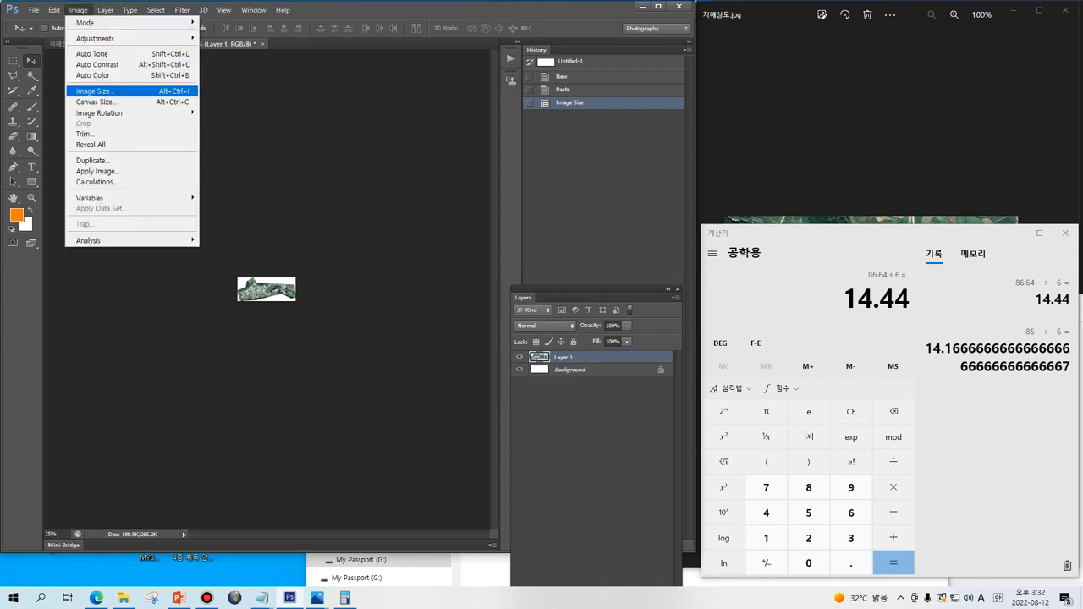
{"action": "left_click", "coordinate": [93, 91]}
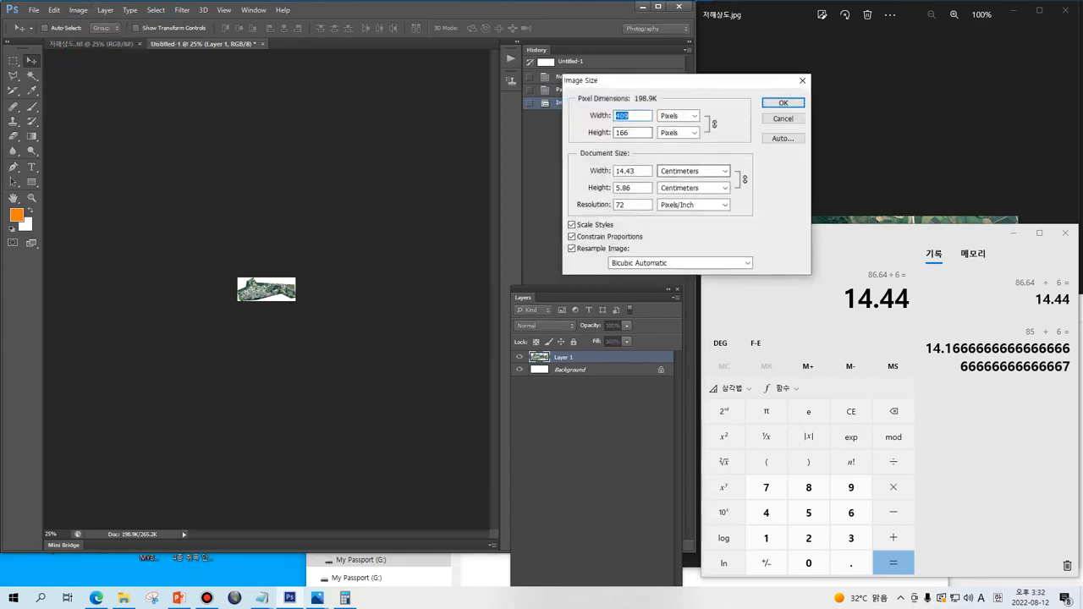
{"action": "left_click_drag", "start_coordinate": [637, 171], "coordinate": [614, 171]}
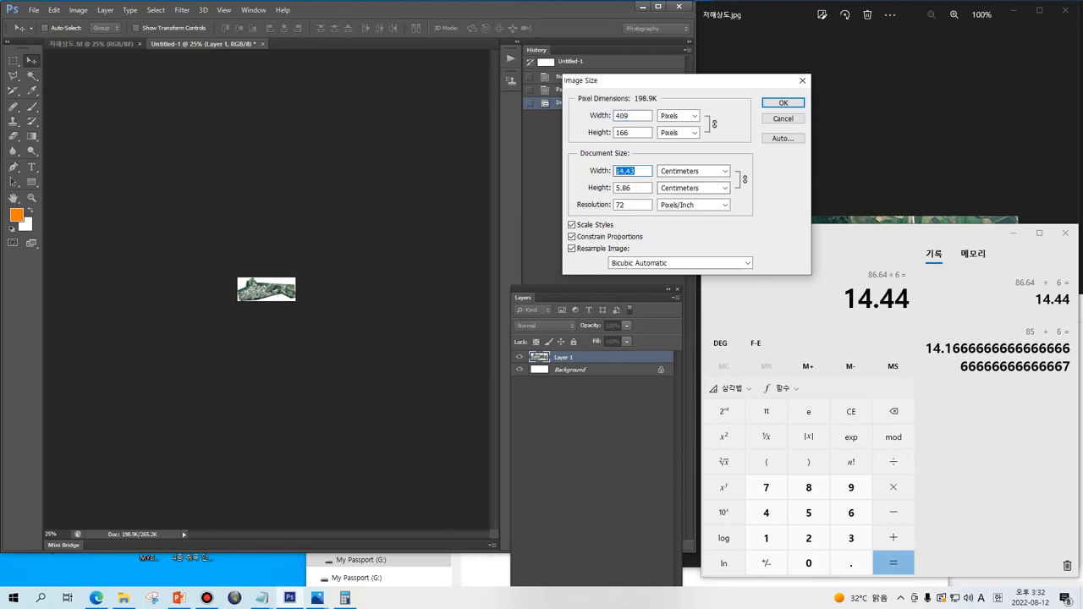
{"action": "type", "text": "86"}
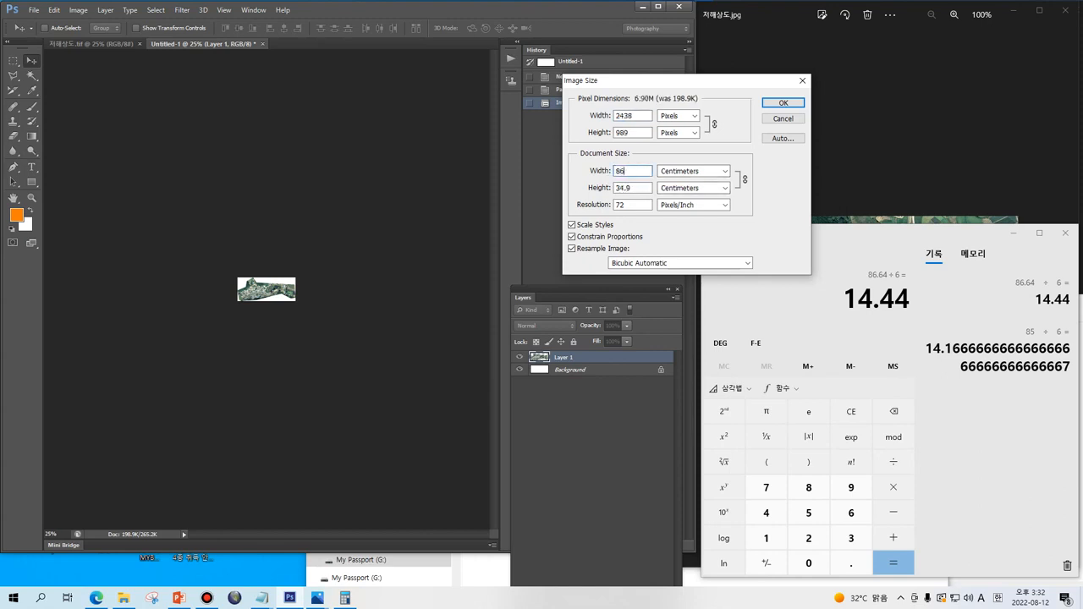
{"action": "type", "text": ".64"}
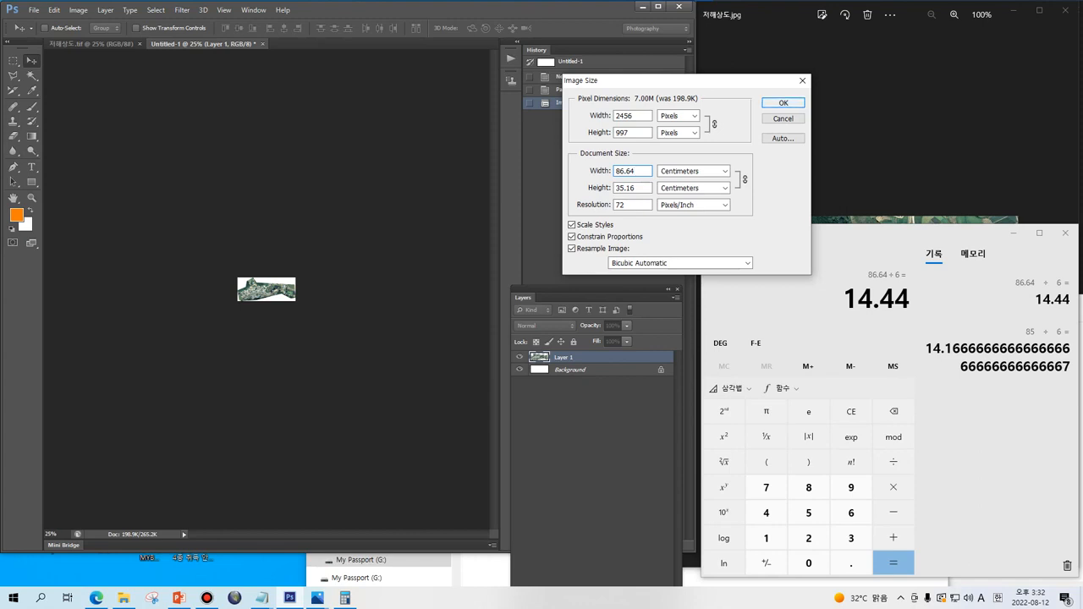
{"action": "key", "text": "Return"}
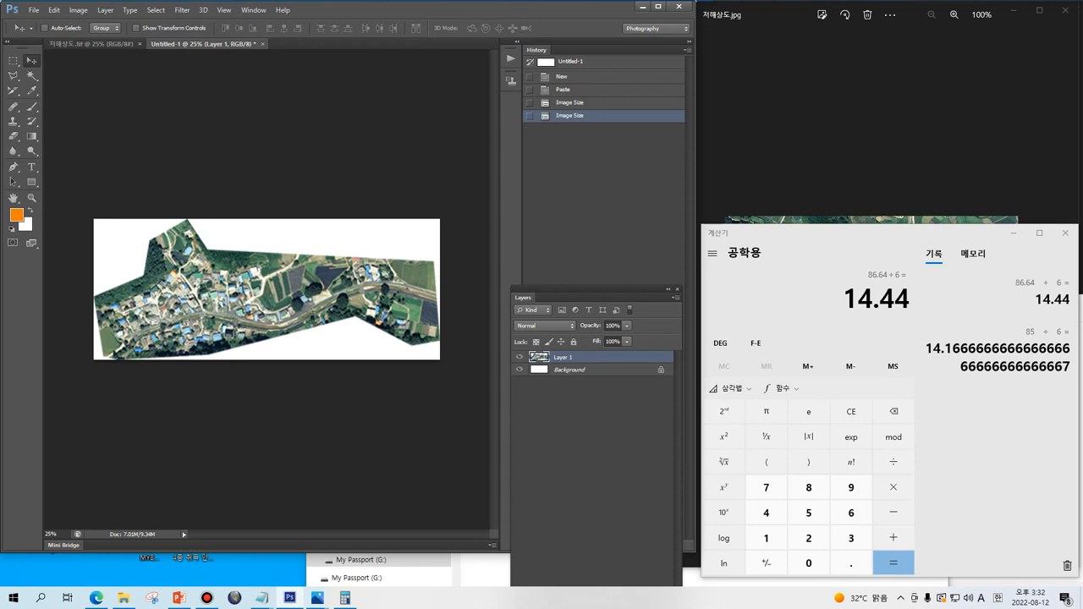
Cut the entire resampled village layer to the clipboard, undo the cut, and paste it over the selected village area in 저해상도.tif.
{"action": "key", "text": "ctrl+a"}
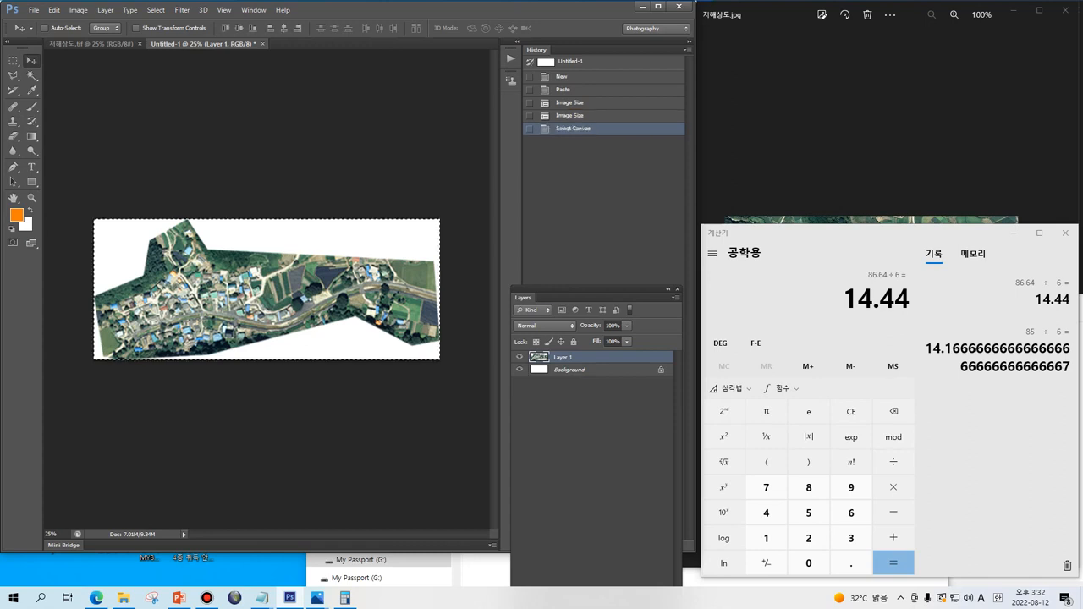
{"action": "key", "text": "ctrl+x"}
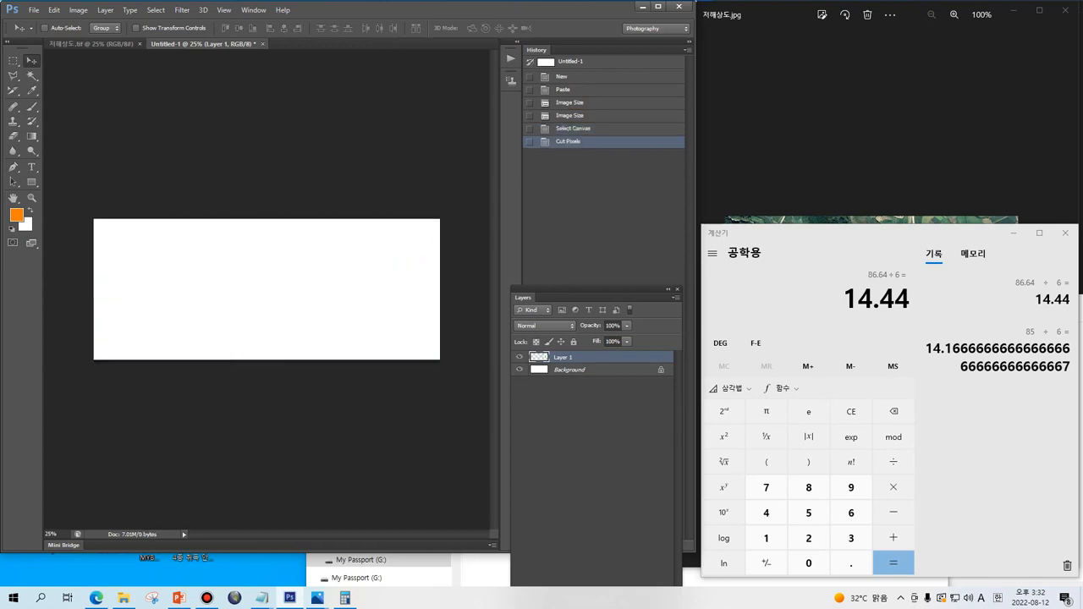
{"action": "key", "text": "ctrl+z"}
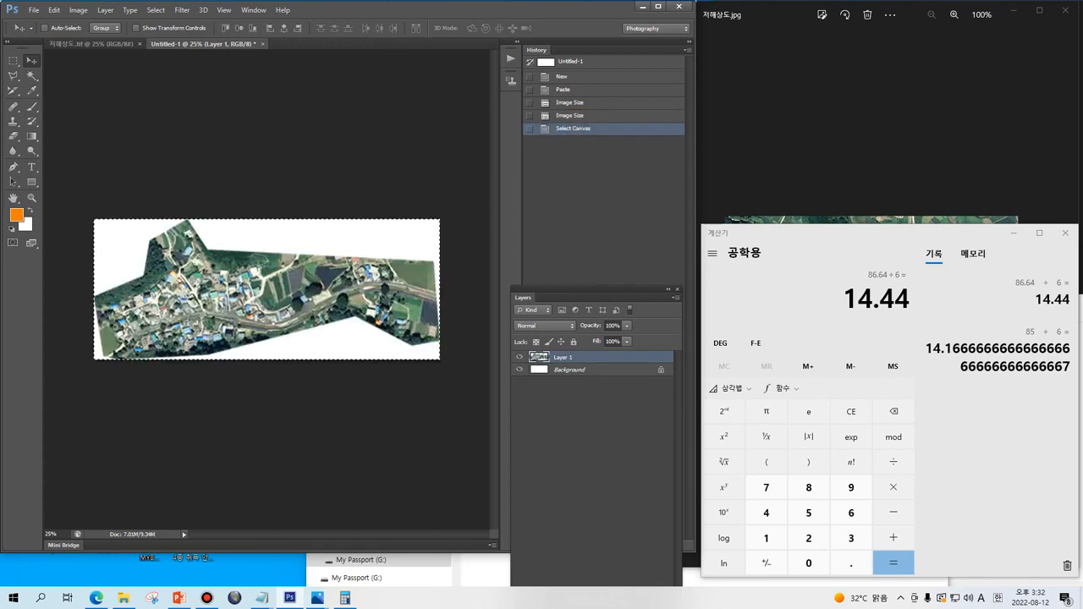
{"action": "key", "text": "ctrl+Tab"}
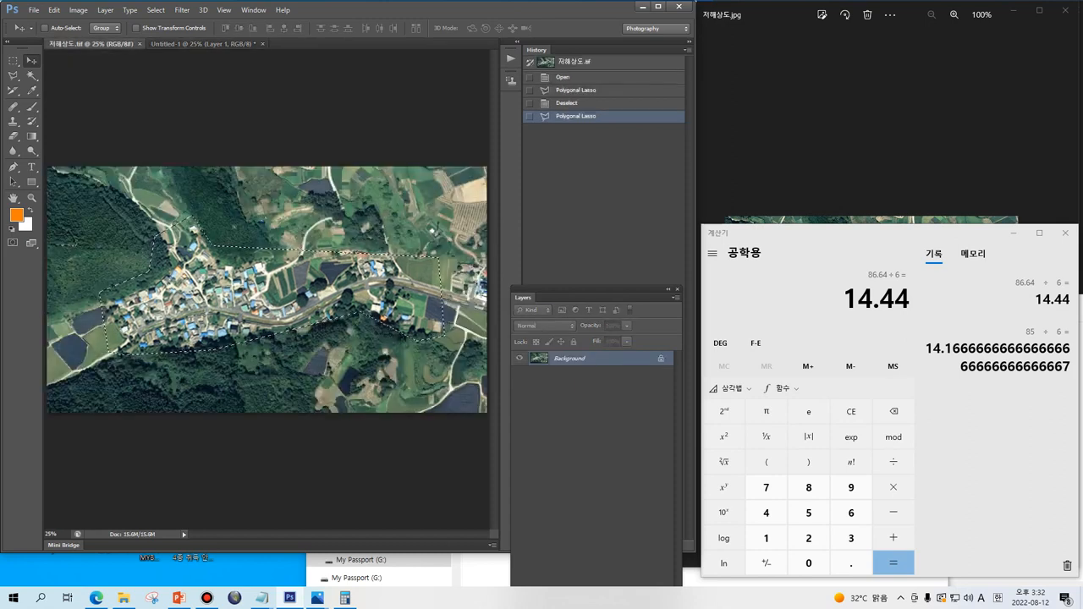
{"action": "key", "text": "ctrl+v"}
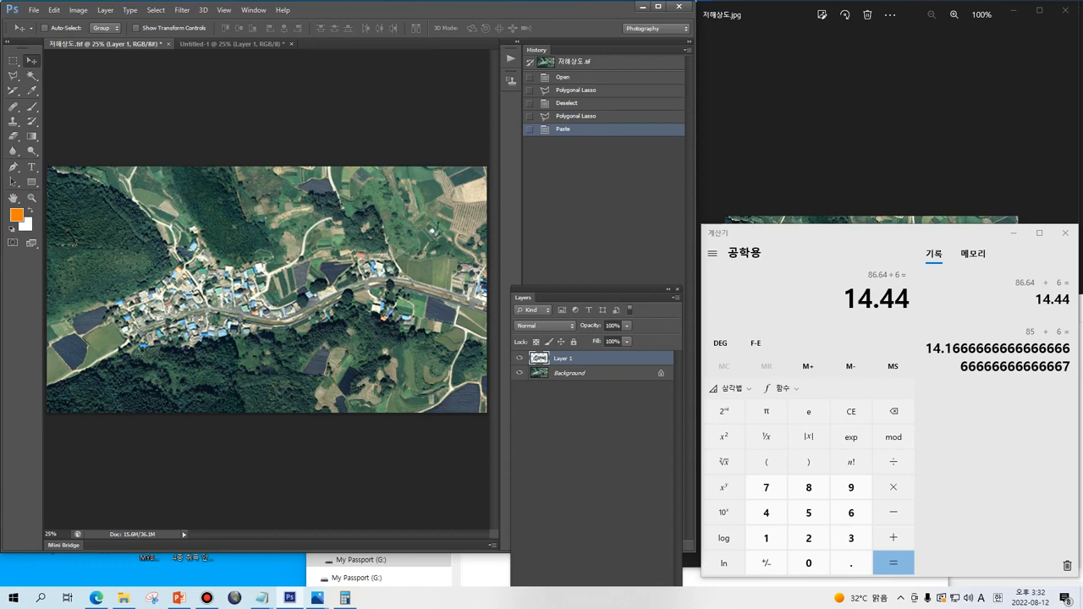
Inspect the pasted low-resolution village patch up close and flatten 저해상도.tif into a single background layer.
{"action": "key", "text": "ctrl+plus"}
{"action": "key", "text": "ctrl+plus"}
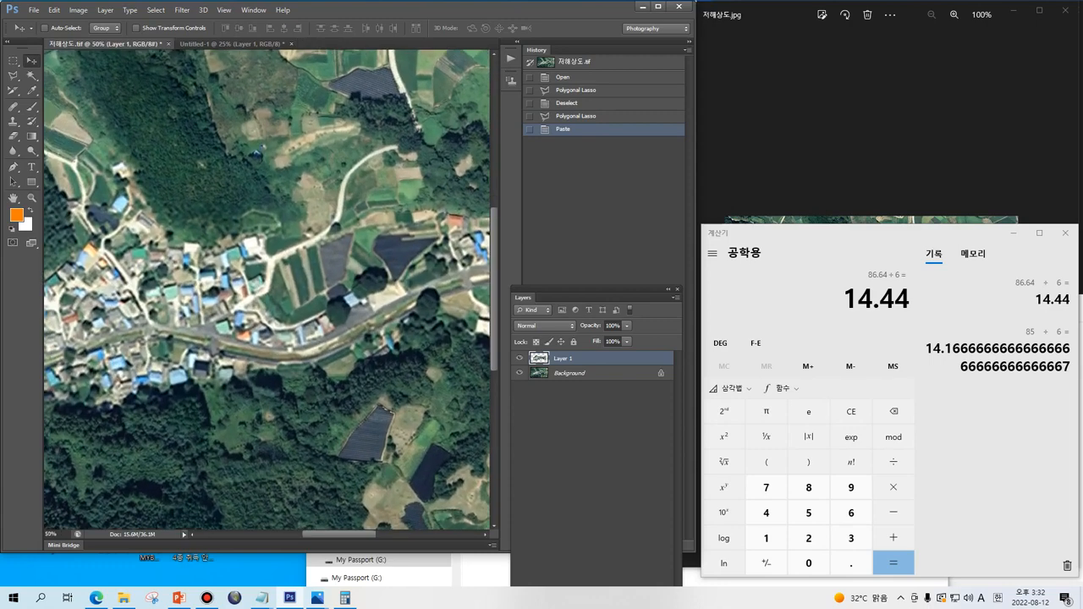
{"action": "left_click_drag", "start_coordinate": [256, 151], "coordinate": [372, 173]}
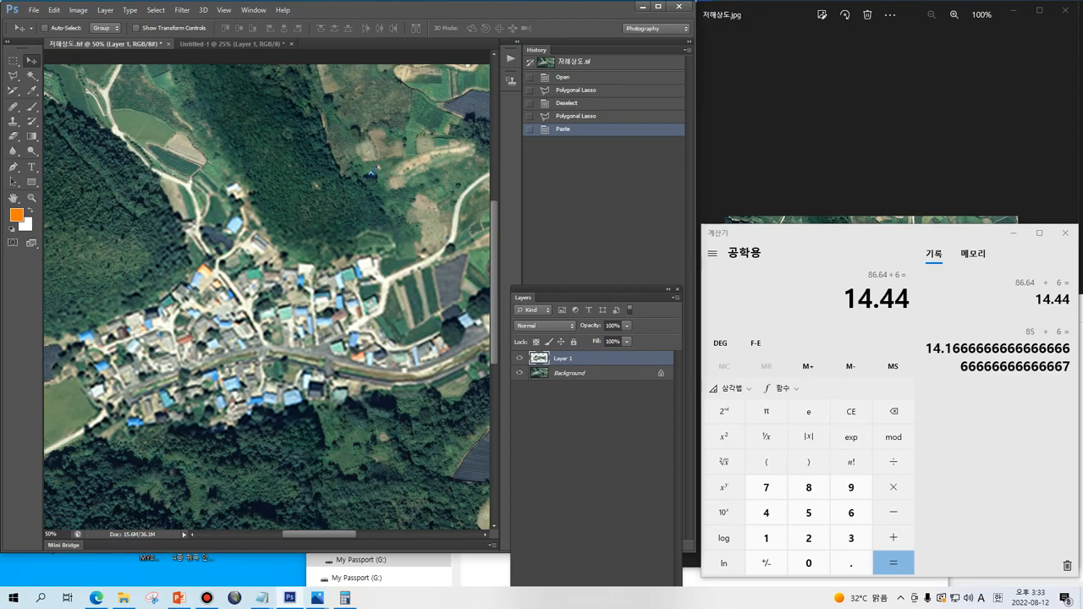
{"action": "key", "text": "ctrl+minus"}
{"action": "key", "text": "ctrl+minus"}
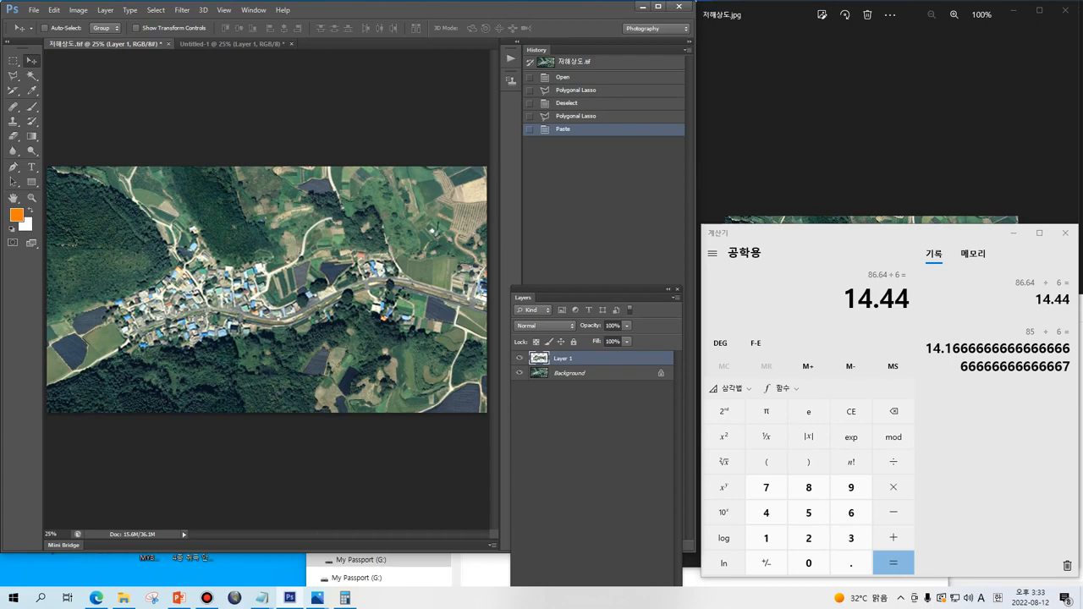
{"action": "right_click", "coordinate": [556, 358]}
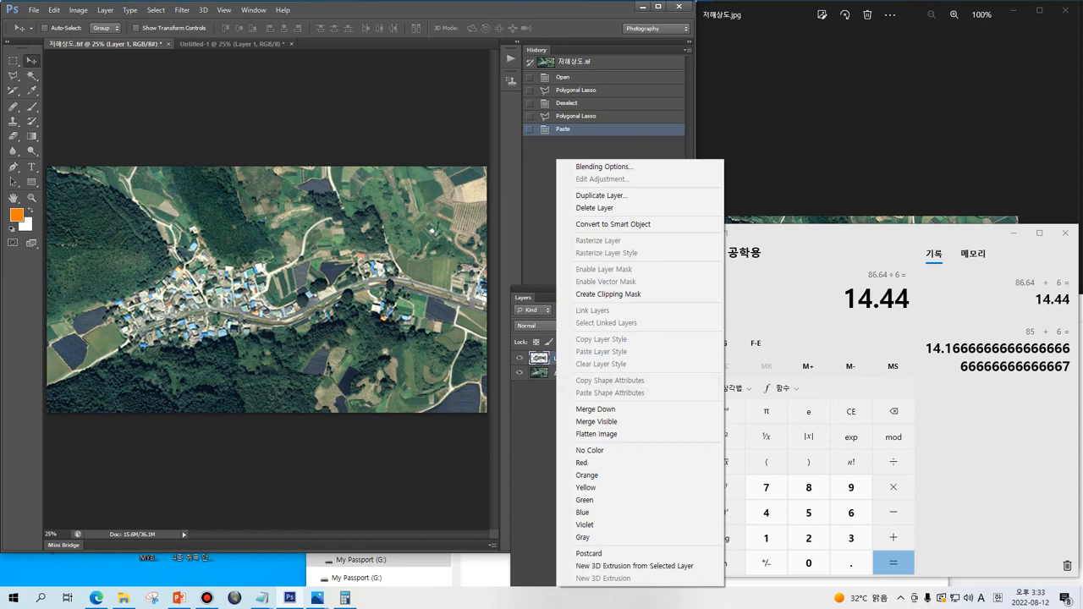
{"action": "left_click", "coordinate": [596, 434]}
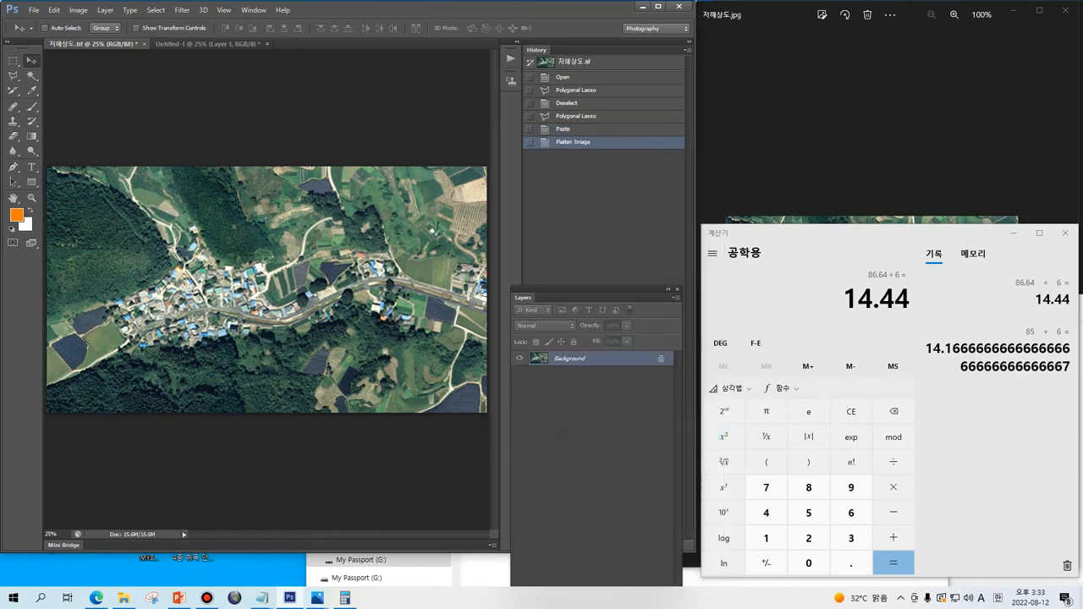
Save the flattened image as 002_저해상도.tif in the 실기시험 문제 folder using LZW compression.
{"action": "left_click", "coordinate": [34, 10]}
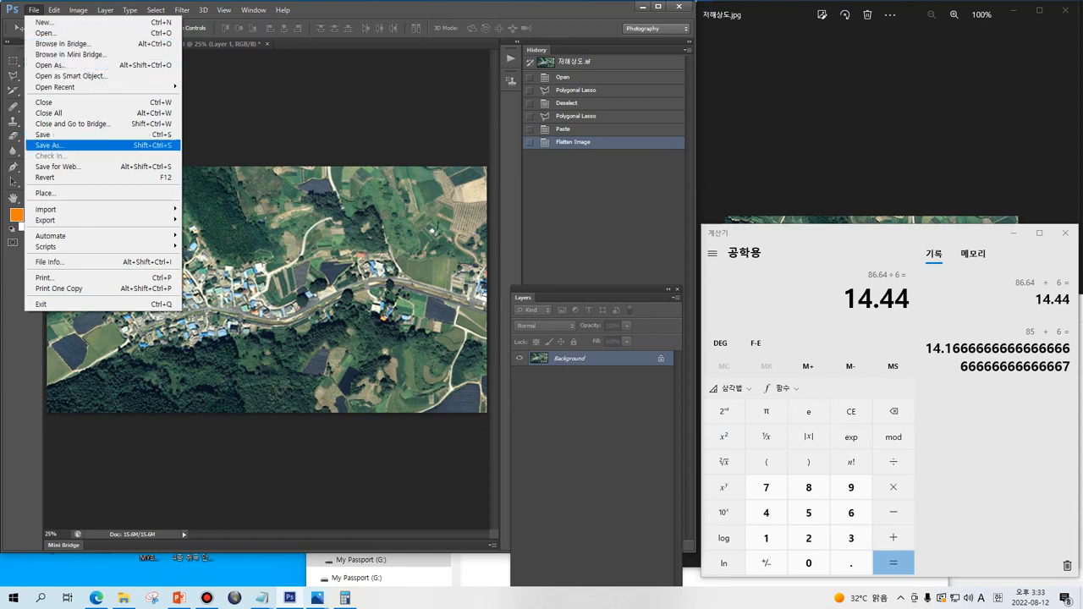
{"action": "left_click", "coordinate": [50, 145]}
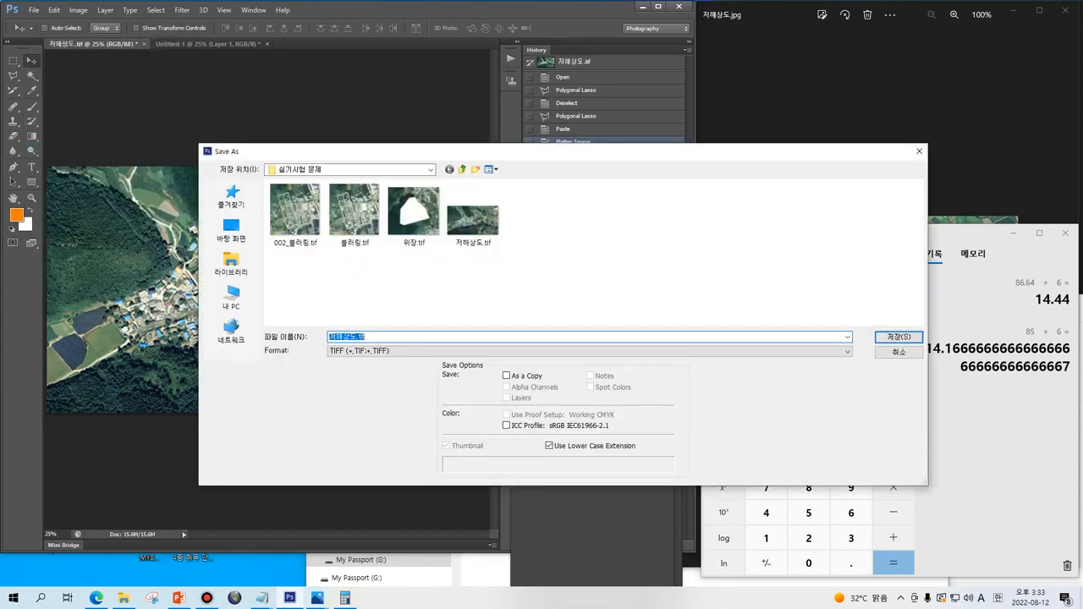
{"action": "left_click", "coordinate": [330, 337]}
{"action": "type", "text": "000"}
{"action": "type", "text": "_"}
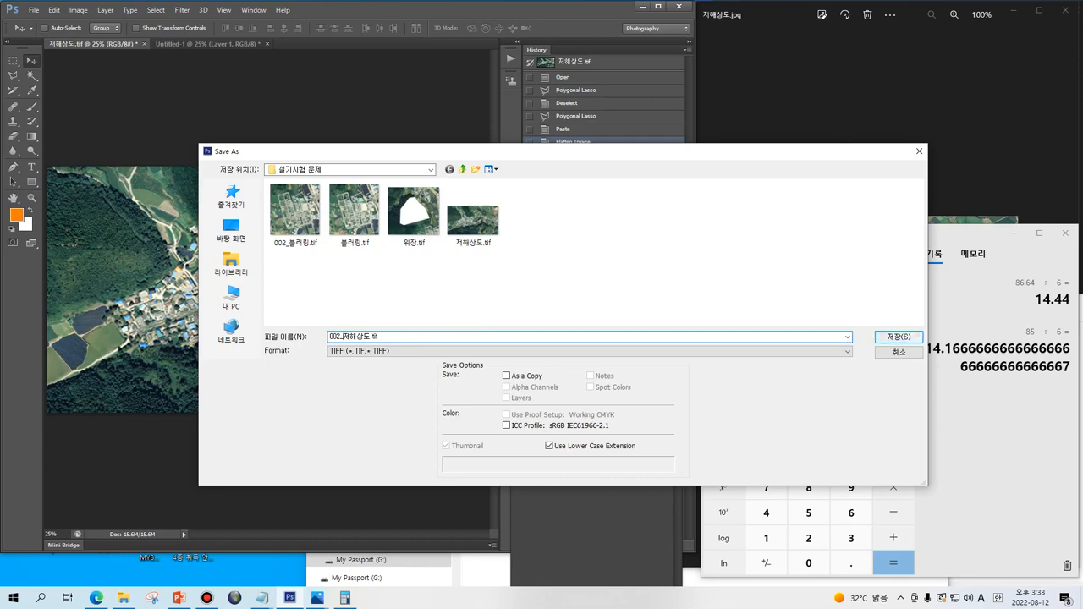
{"action": "left_click", "coordinate": [896, 337]}
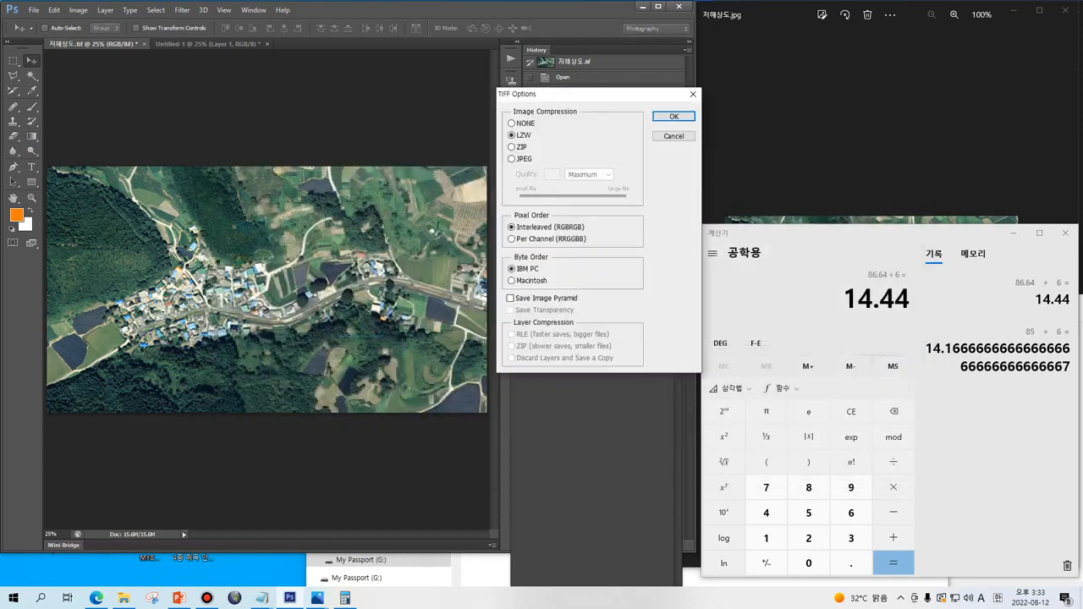
{"action": "key", "text": "Return"}
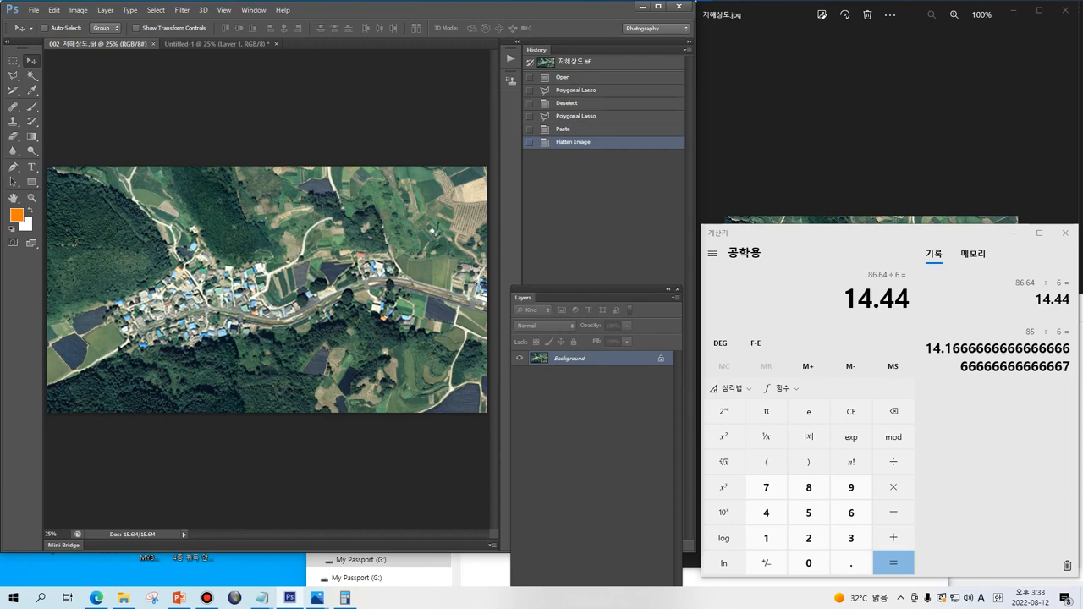
{"action": "left_click_drag", "start_coordinate": [397, 15], "coordinate": [425, 15]}
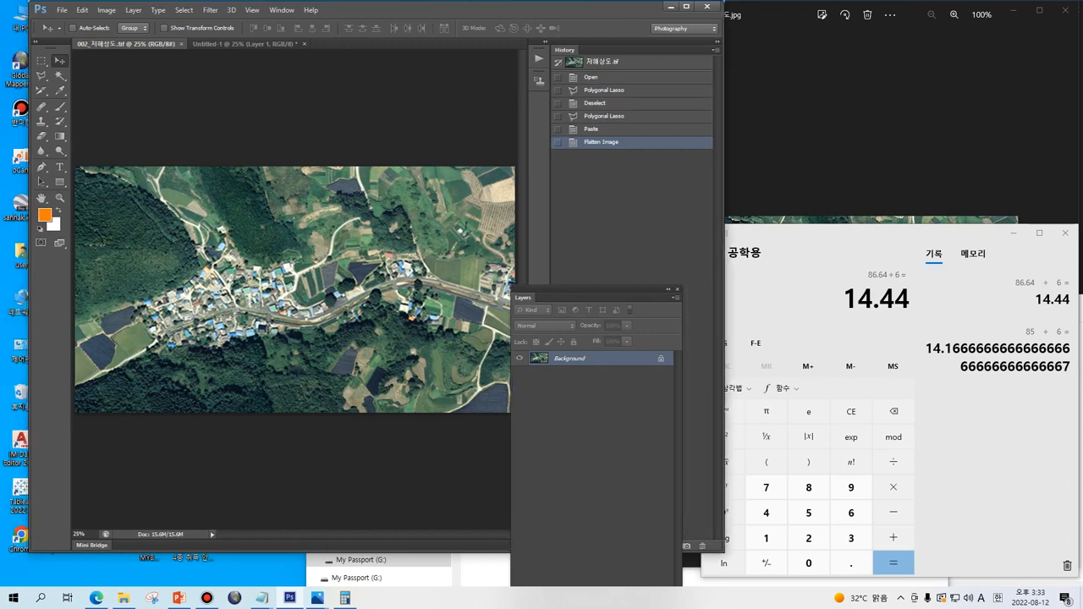
Close 002_저해상도.tif and the Untitled-1 document, discarding the changes to Untitled-1.
{"action": "left_click", "coordinate": [180, 43]}
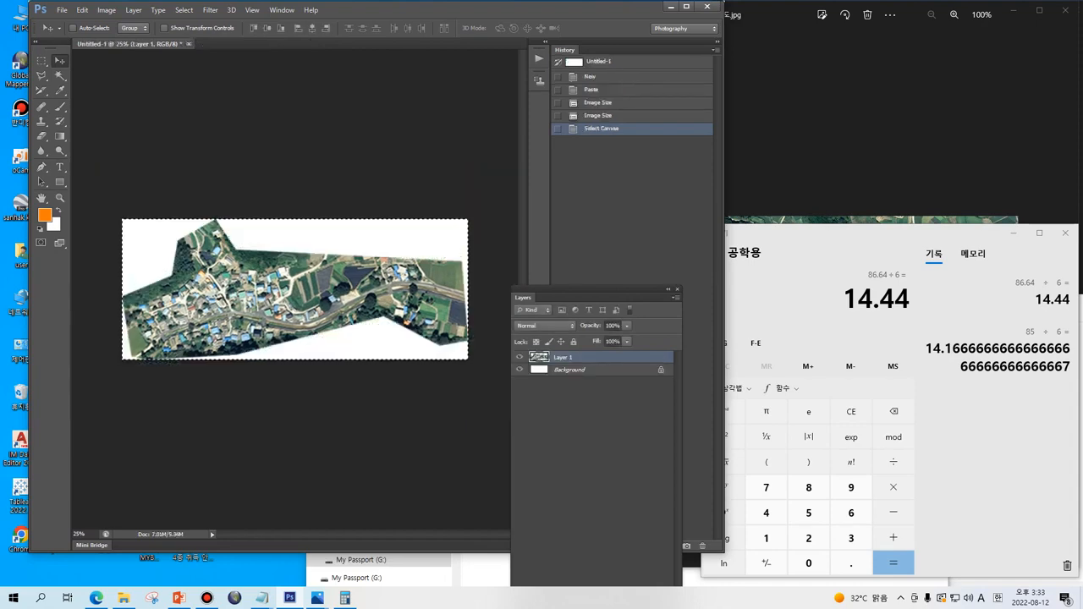
{"action": "left_click", "coordinate": [188, 43]}
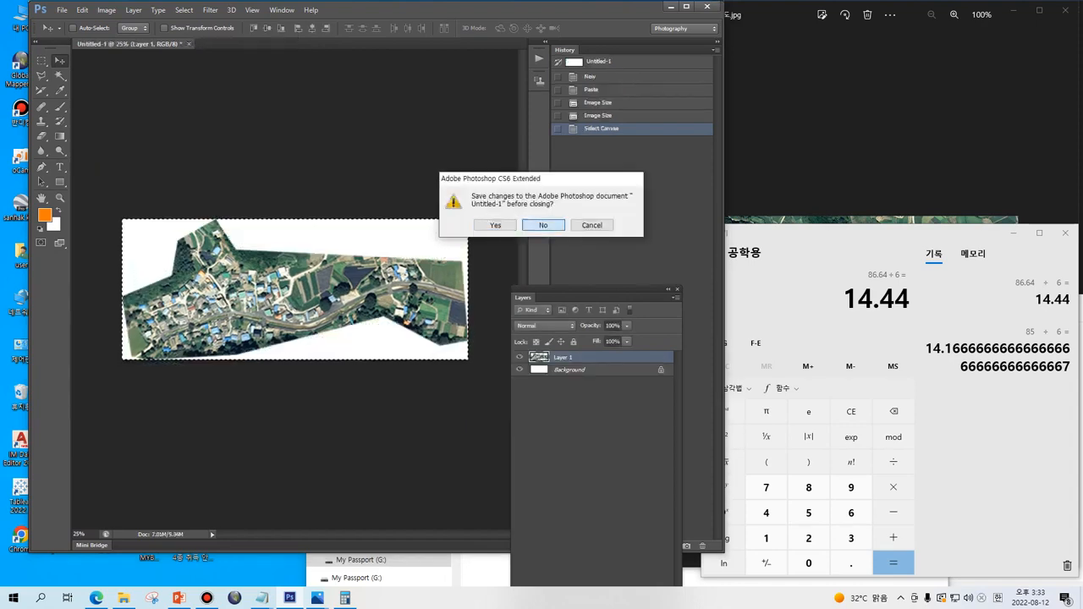
{"action": "left_click", "coordinate": [544, 223]}
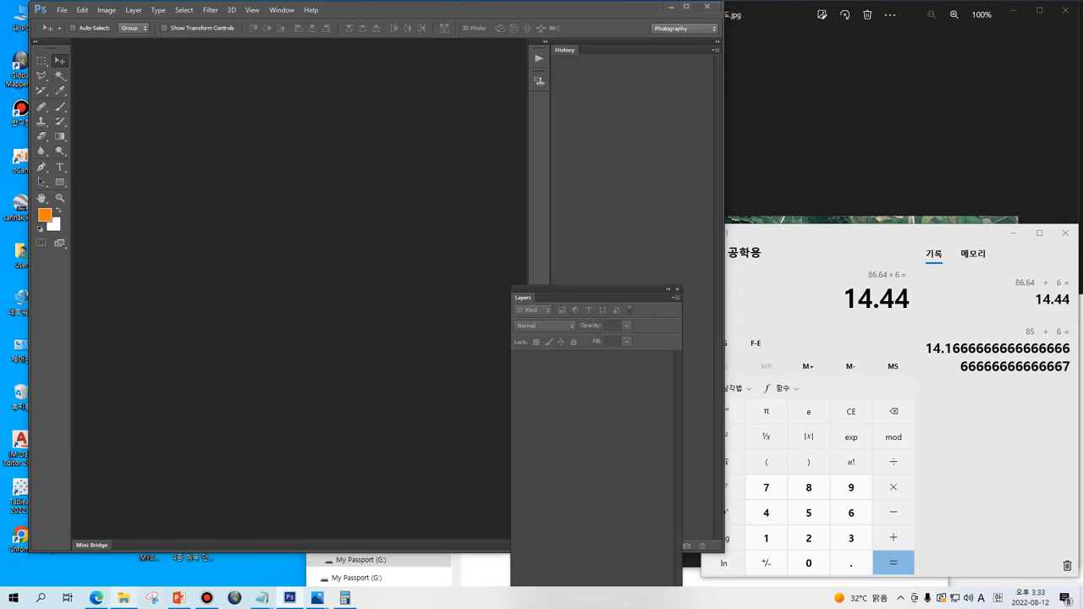
Open 위장.tif from the 실기시험 문제 folder in Photoshop.
{"action": "left_click", "coordinate": [123, 598]}
{"action": "left_click_drag", "start_coordinate": [795, 412], "coordinate": [846, 293]}
{"action": "left_click", "coordinate": [822, 372]}
{"action": "left_click_drag", "start_coordinate": [821, 372], "coordinate": [347, 177]}
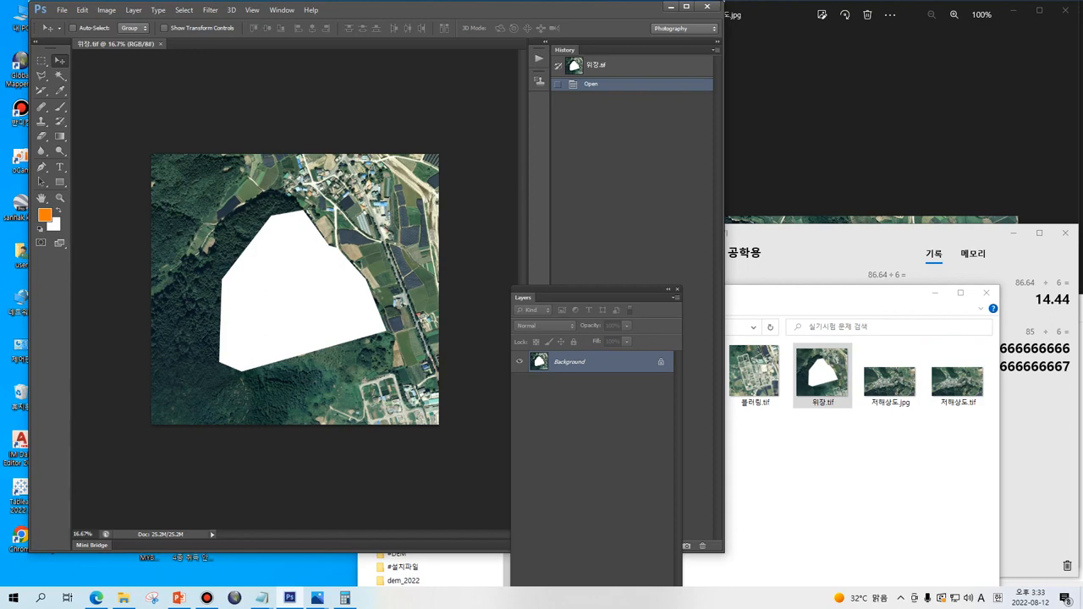
Maximize the Photoshop window and move the floating Layers panel beneath the History panel.
{"action": "left_click_drag", "start_coordinate": [428, 17], "coordinate": [402, 17]}
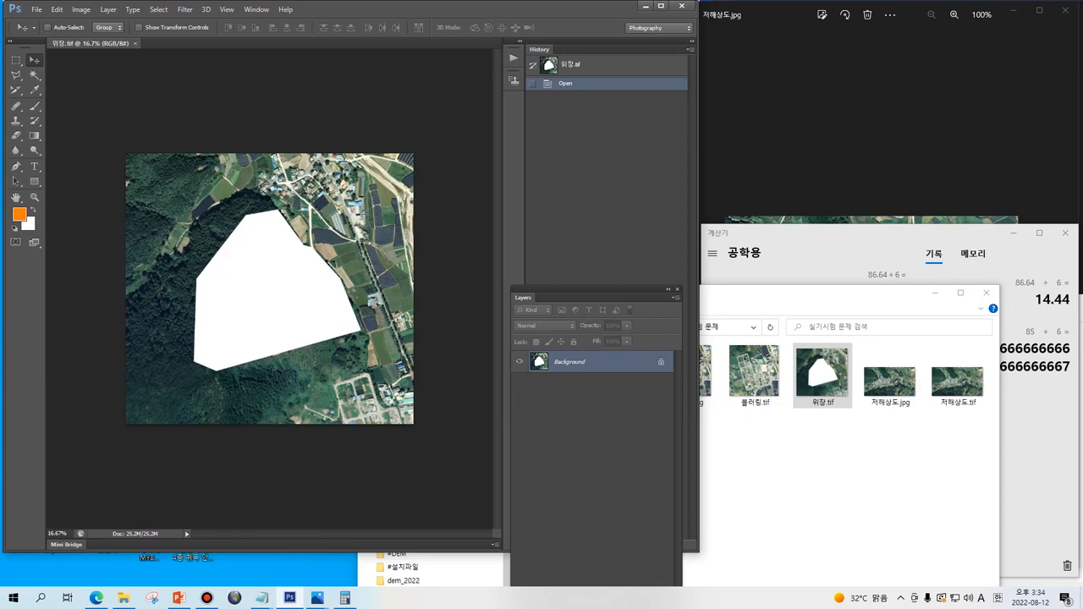
{"action": "key", "text": "super+Up"}
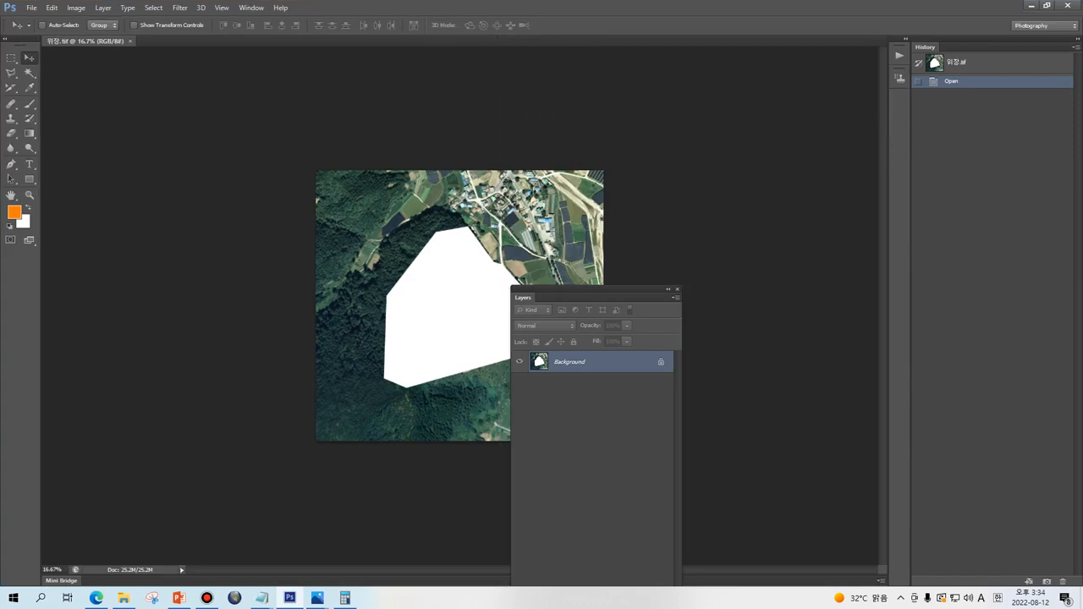
{"action": "left_click_drag", "start_coordinate": [592, 289], "coordinate": [992, 242]}
{"action": "key", "text": "ctrl+0"}
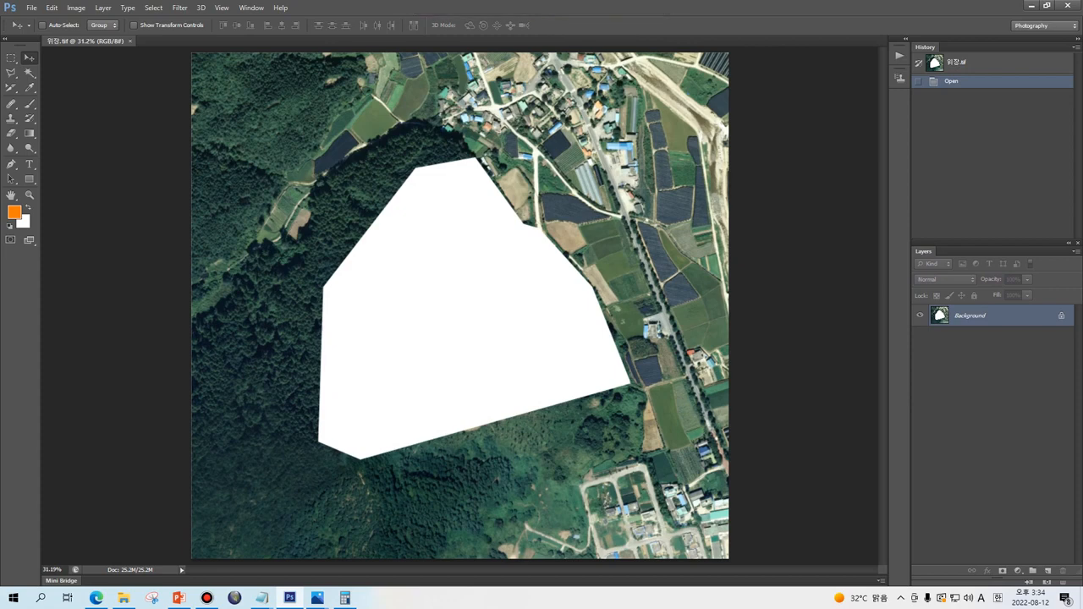
Select the dark forest strip beside the white area with the Polygonal Lasso, and place a pasted copy over the white area's western part.
{"action": "key", "text": "l"}
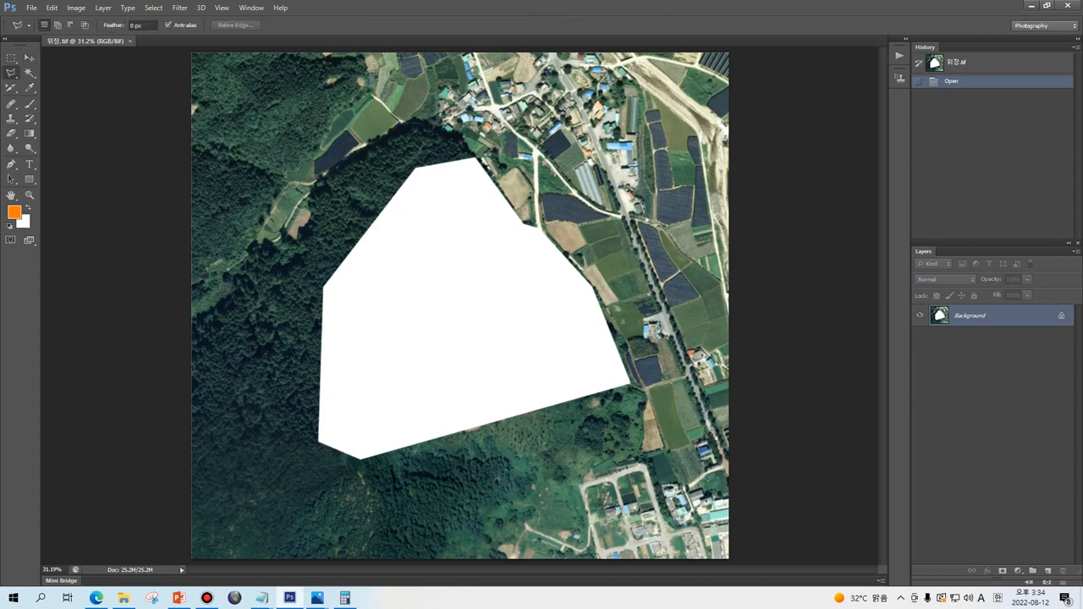
{"action": "left_click", "coordinate": [11, 73]}
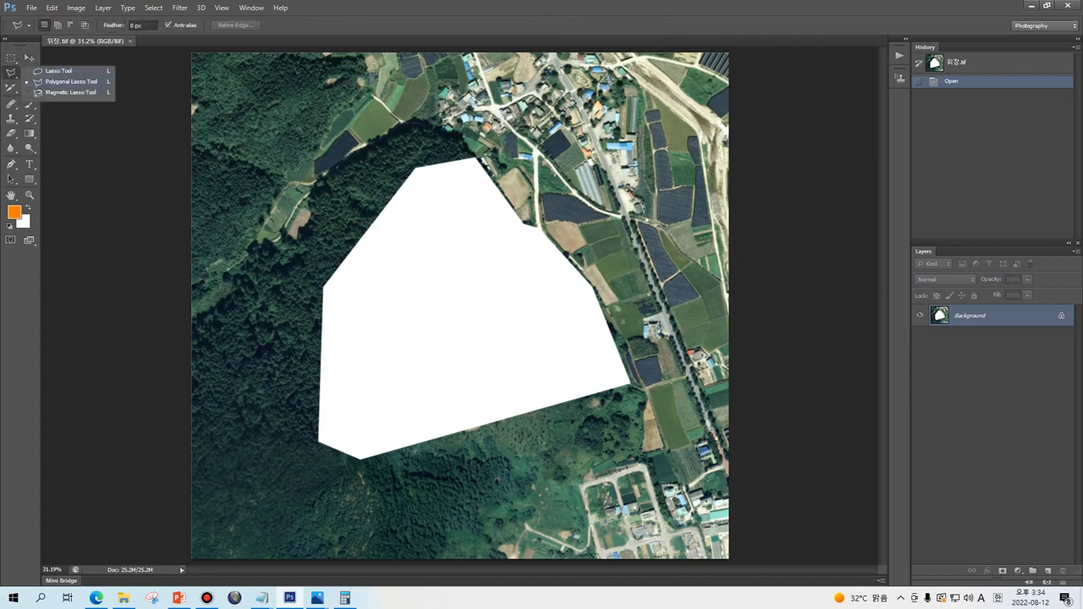
{"action": "left_click", "coordinate": [71, 81]}
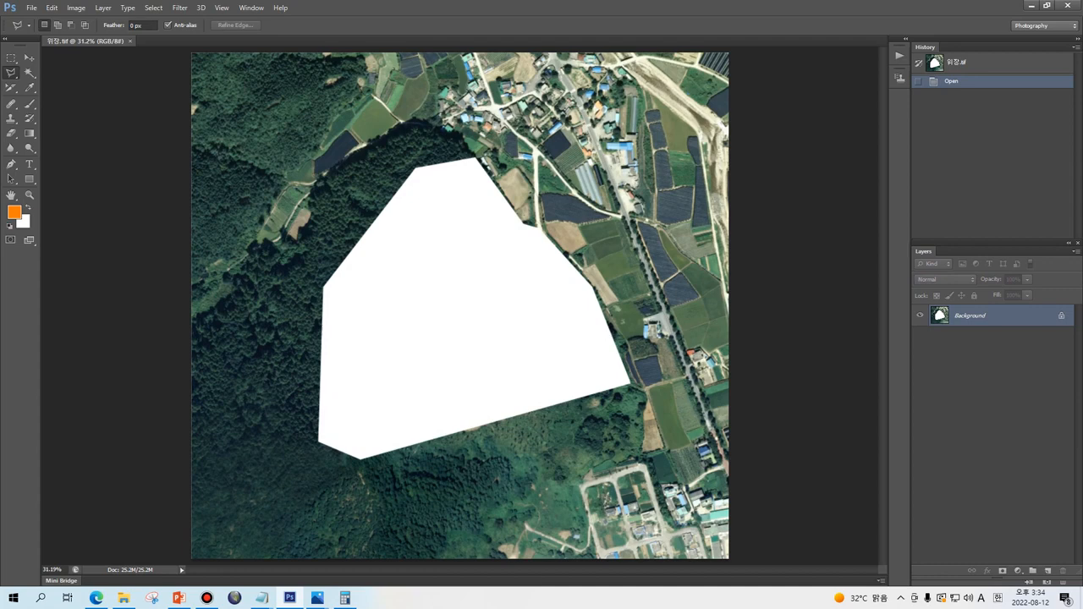
{"action": "mouse_move", "coordinate": [209, 346]}
{"action": "left_mouse_down"}
{"action": "mouse_move", "coordinate": [281, 292]}
{"action": "mouse_move", "coordinate": [302, 299]}
{"action": "mouse_move", "coordinate": [289, 450]}
{"action": "mouse_move", "coordinate": [302, 460]}
{"action": "mouse_move", "coordinate": [306, 499]}
{"action": "mouse_move", "coordinate": [264, 531]}
{"action": "mouse_move", "coordinate": [197, 542]}
{"action": "mouse_move", "coordinate": [196, 447]}
{"action": "left_mouse_up"}
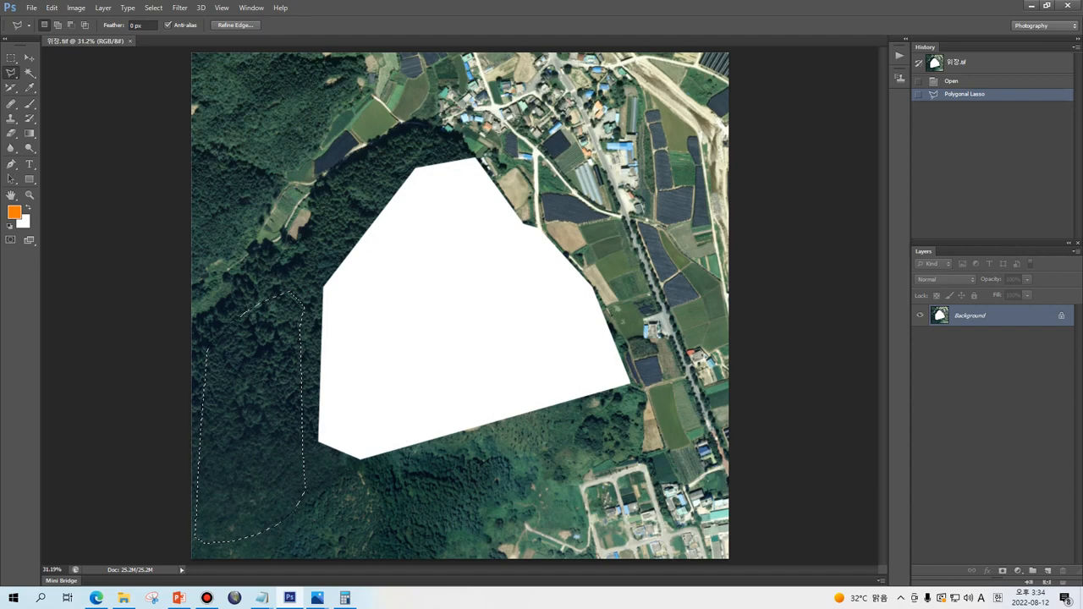
{"action": "key", "text": "ctrl+v"}
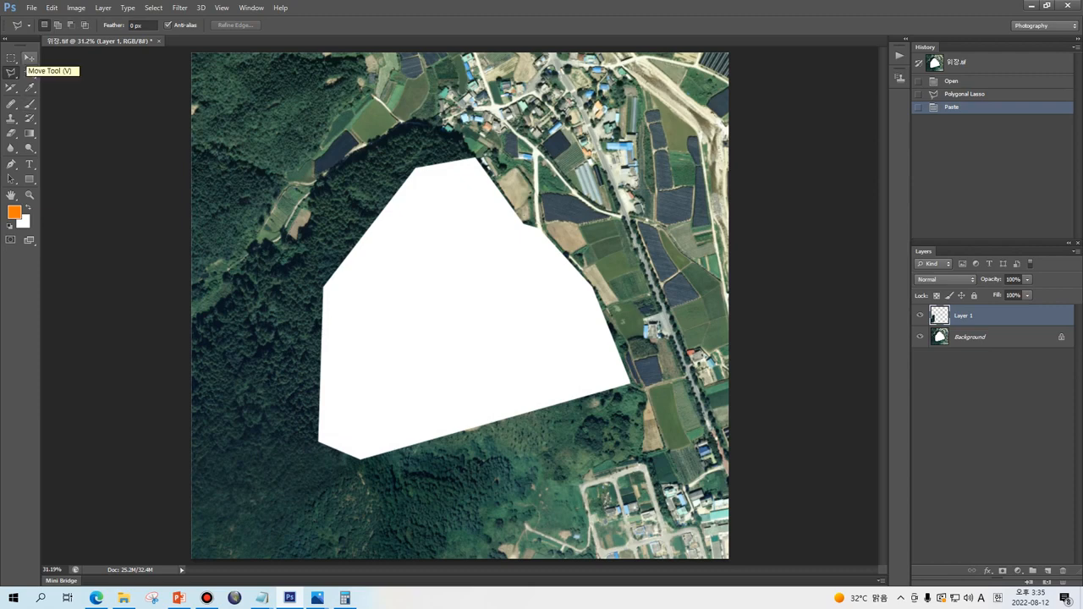
{"action": "left_click", "coordinate": [29, 58]}
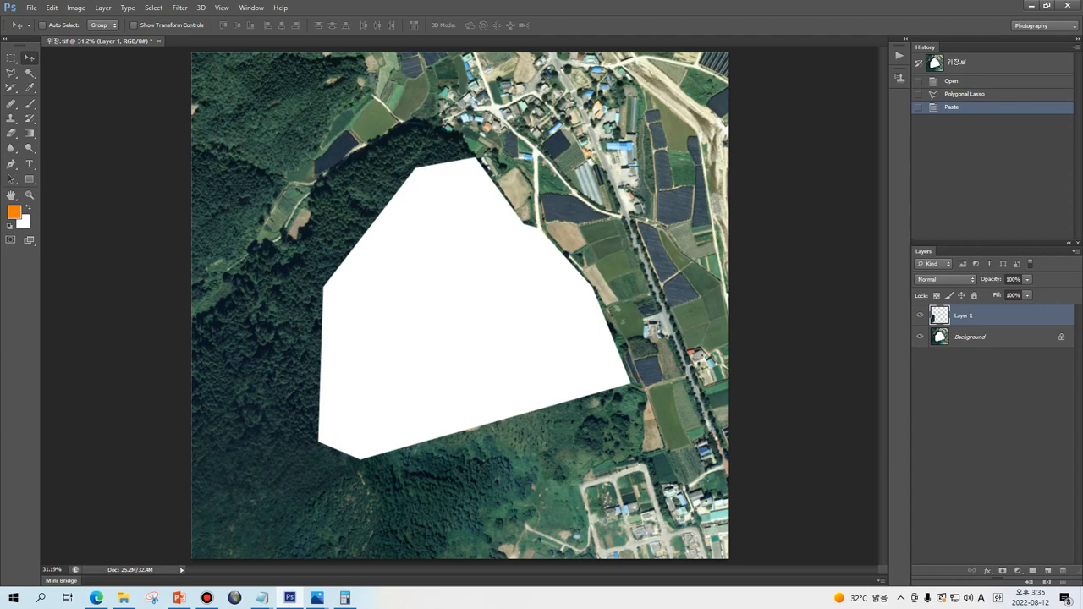
{"action": "left_click_drag", "start_coordinate": [228, 397], "coordinate": [359, 295]}
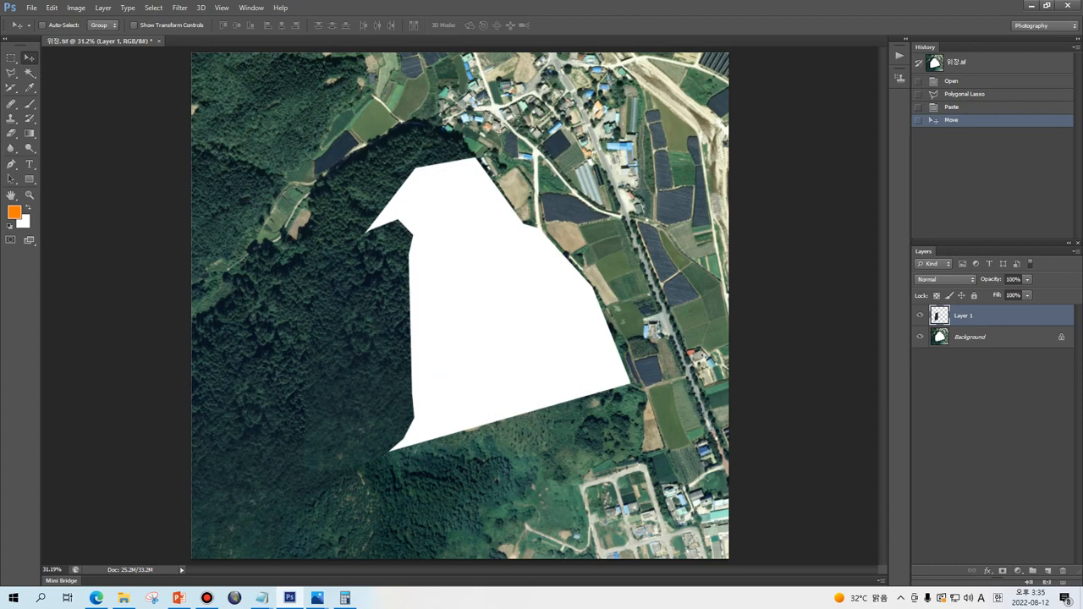
Paste three more copies of the forest patch and place them side by side eastward to cover the white area's middle and eastern parts.
{"action": "key", "text": "ctrl+v"}
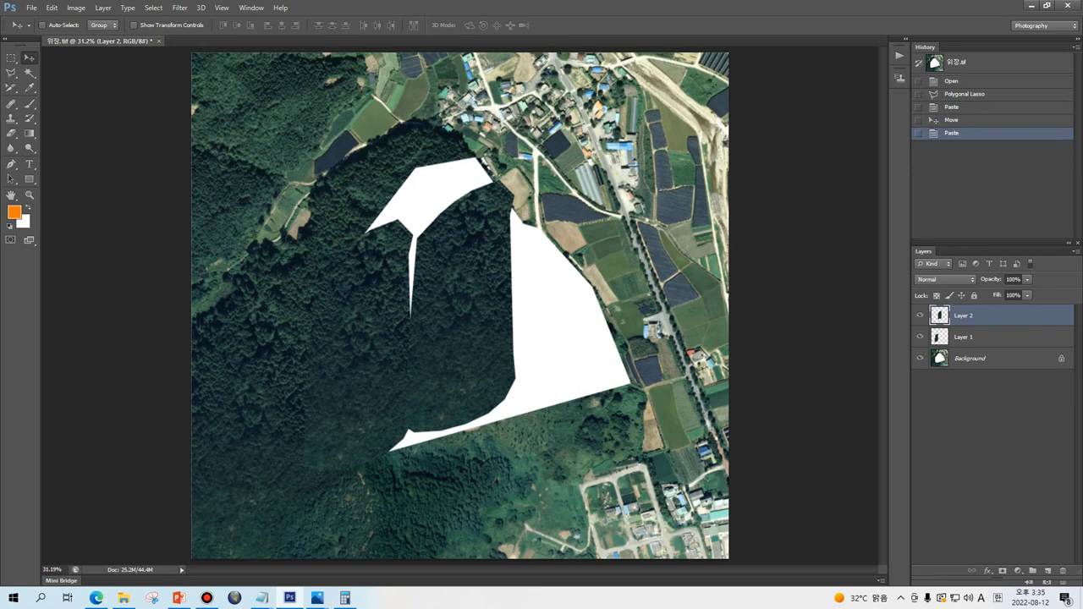
{"action": "left_click_drag", "start_coordinate": [506, 268], "coordinate": [479, 293]}
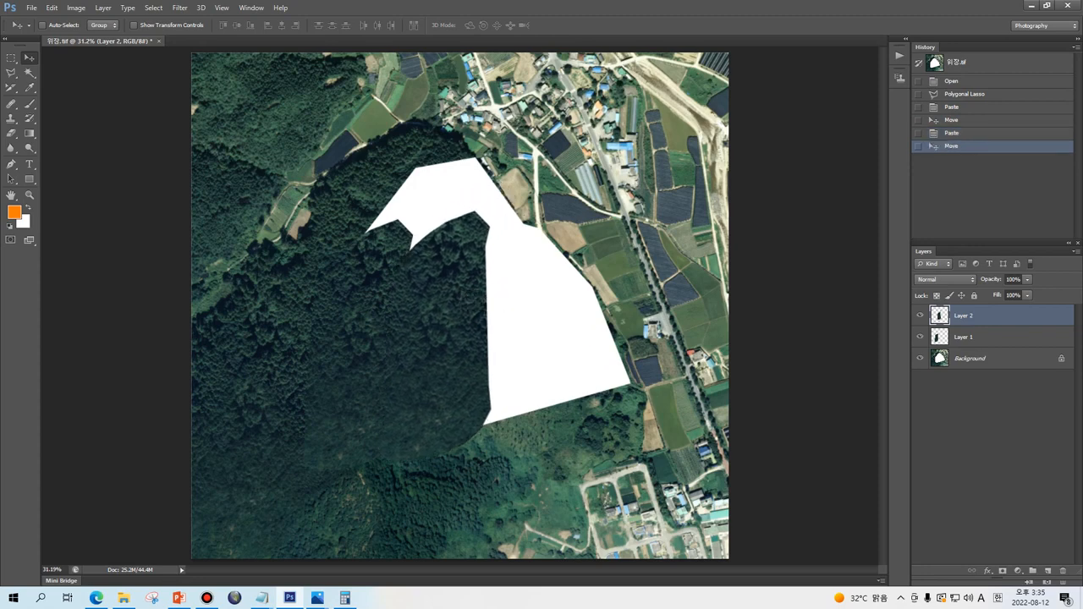
{"action": "key", "text": "ctrl+v"}
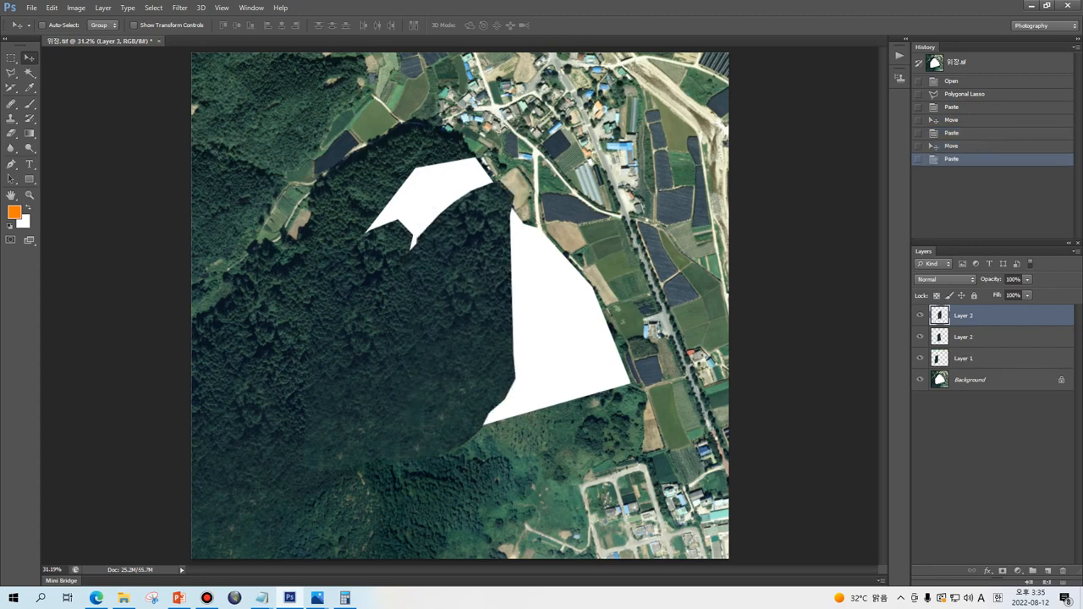
{"action": "left_click_drag", "start_coordinate": [470, 282], "coordinate": [526, 300]}
{"action": "key", "text": "ctrl+v"}
{"action": "left_click_drag", "start_coordinate": [456, 282], "coordinate": [590, 299]}
Paste a fifth forest patch, rotate it about 87 degrees, and position it over the remaining white gap along the northern edge.
{"action": "key", "text": "ctrl+v"}
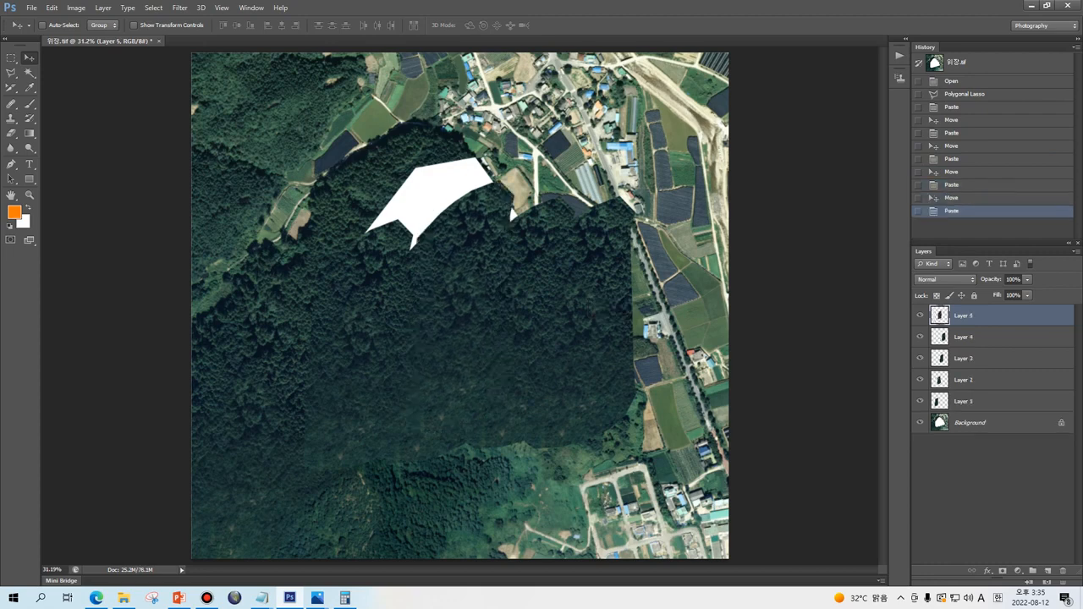
{"action": "left_click_drag", "start_coordinate": [480, 239], "coordinate": [455, 171]}
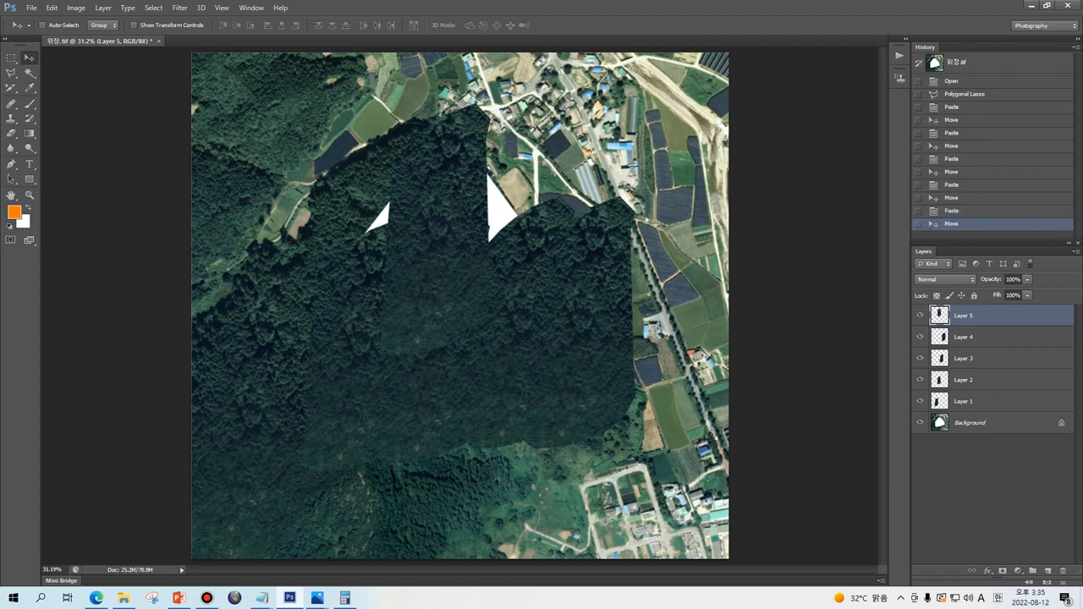
{"action": "key", "text": "ctrl+t"}
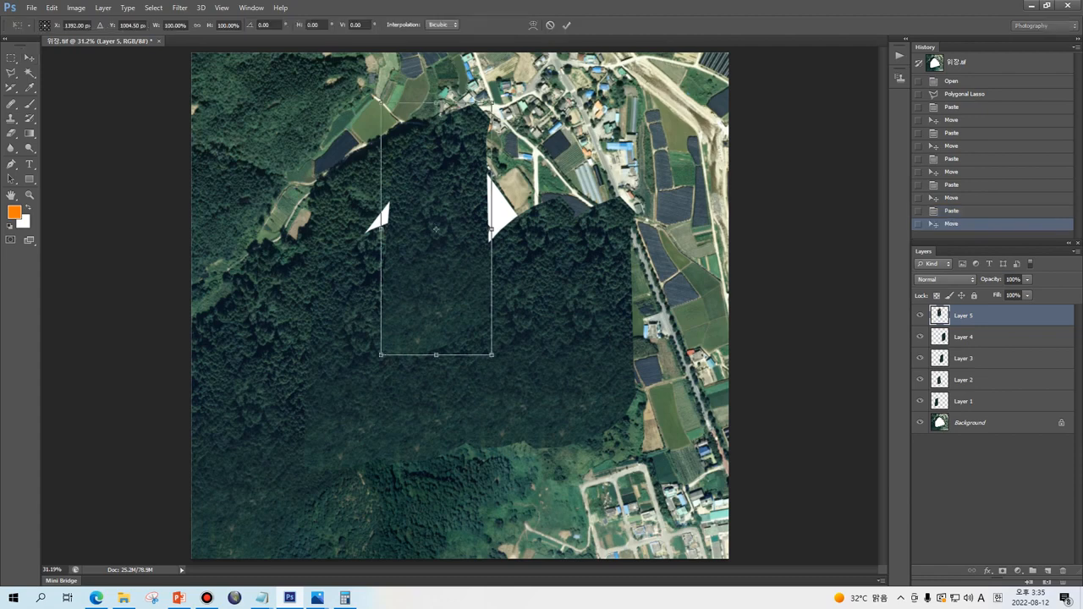
{"action": "left_click_drag", "start_coordinate": [541, 102], "coordinate": [631, 365]}
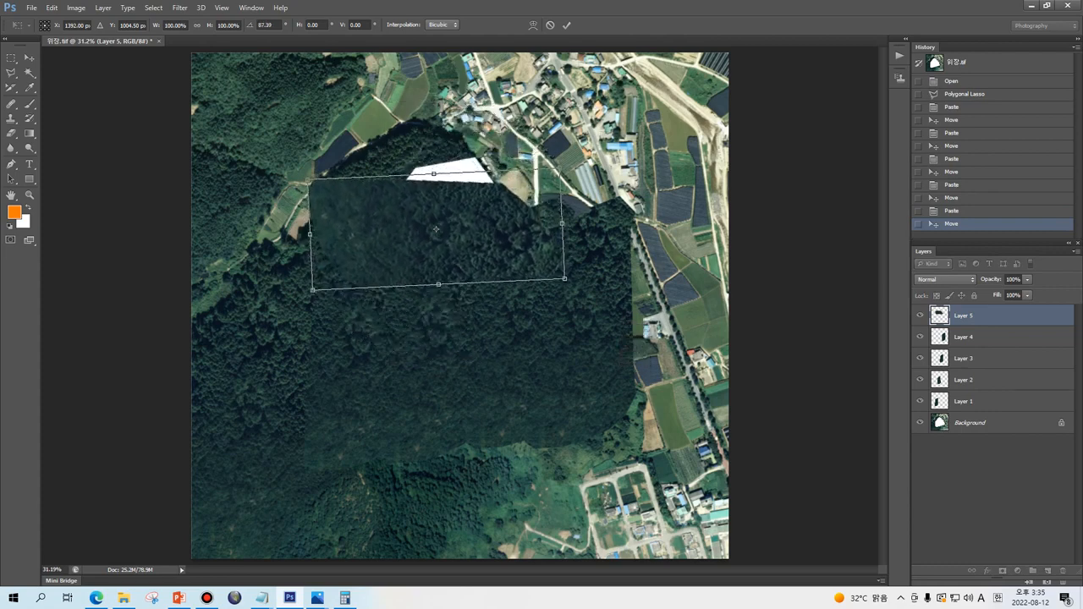
{"action": "key", "text": "Return"}
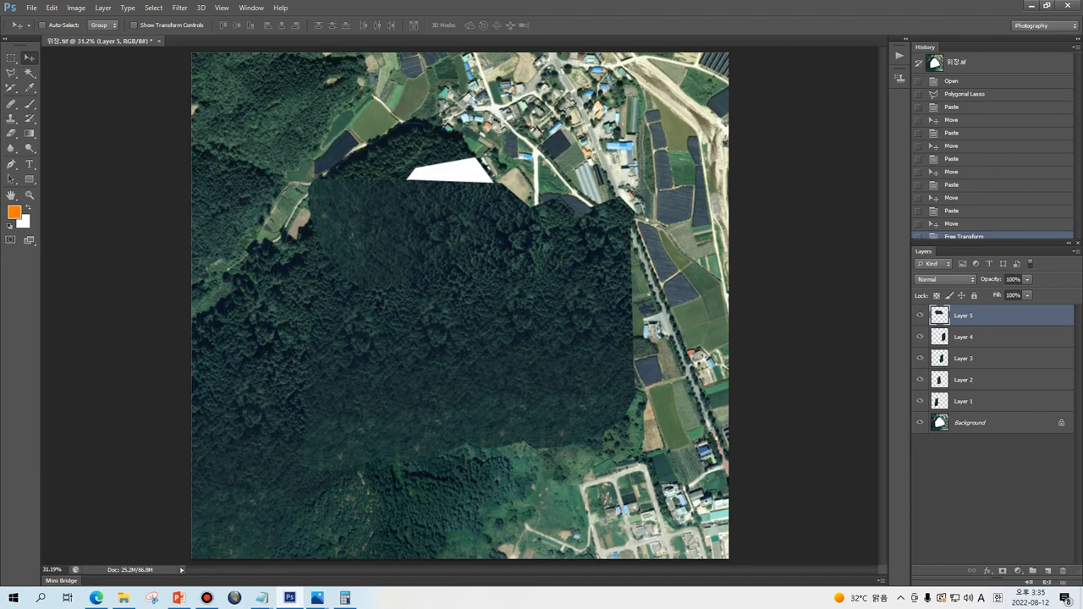
{"action": "left_click_drag", "start_coordinate": [473, 195], "coordinate": [499, 157]}
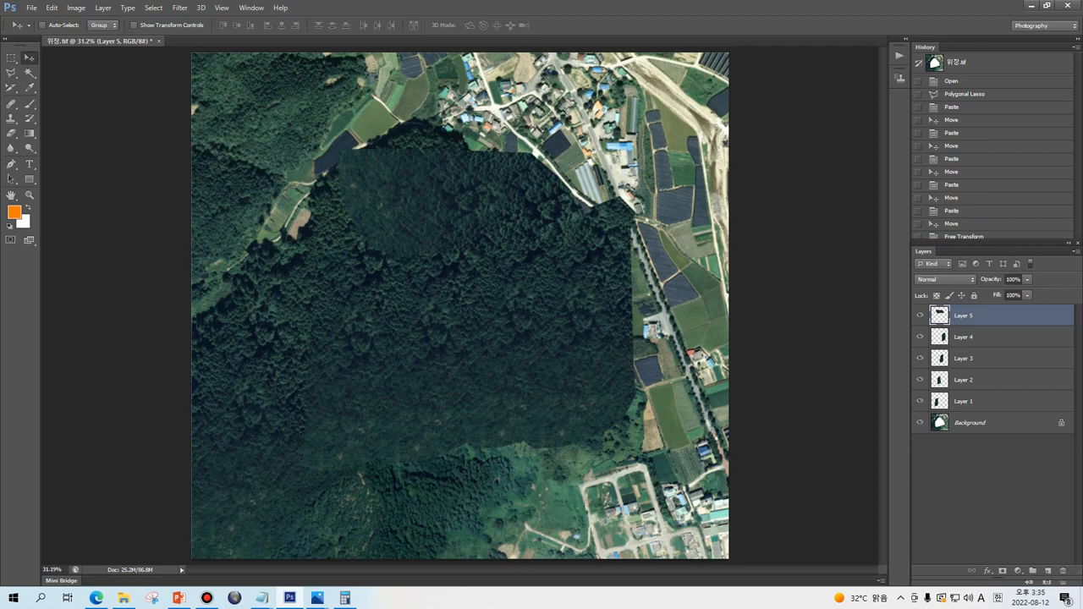
Merge the five forest patch layers into one layer above the Background.
{"action": "key", "text": "ctrl+alt+a"}
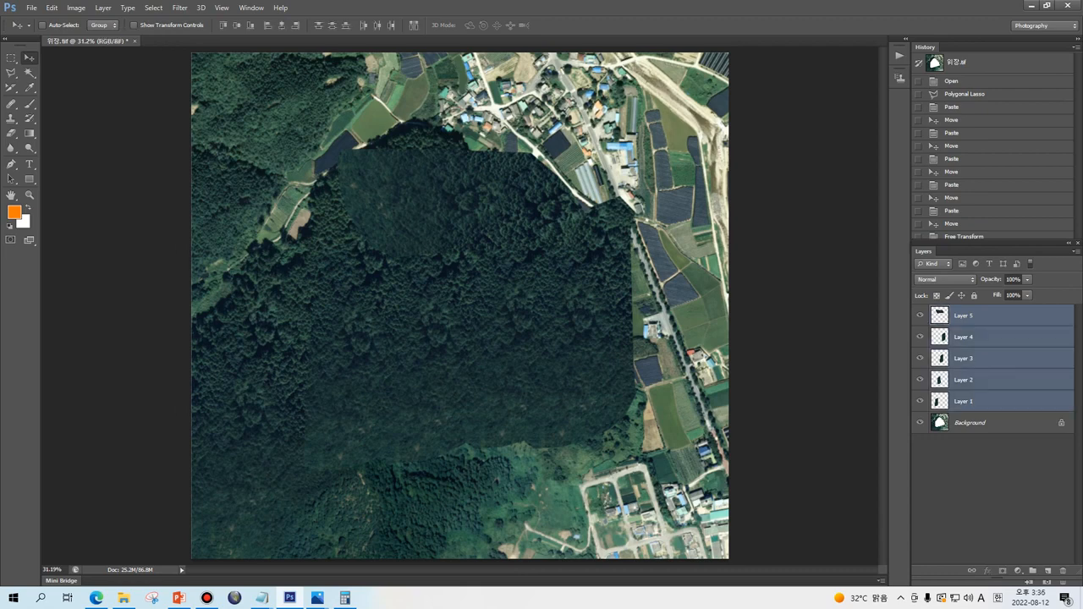
{"action": "right_click", "coordinate": [961, 323]}
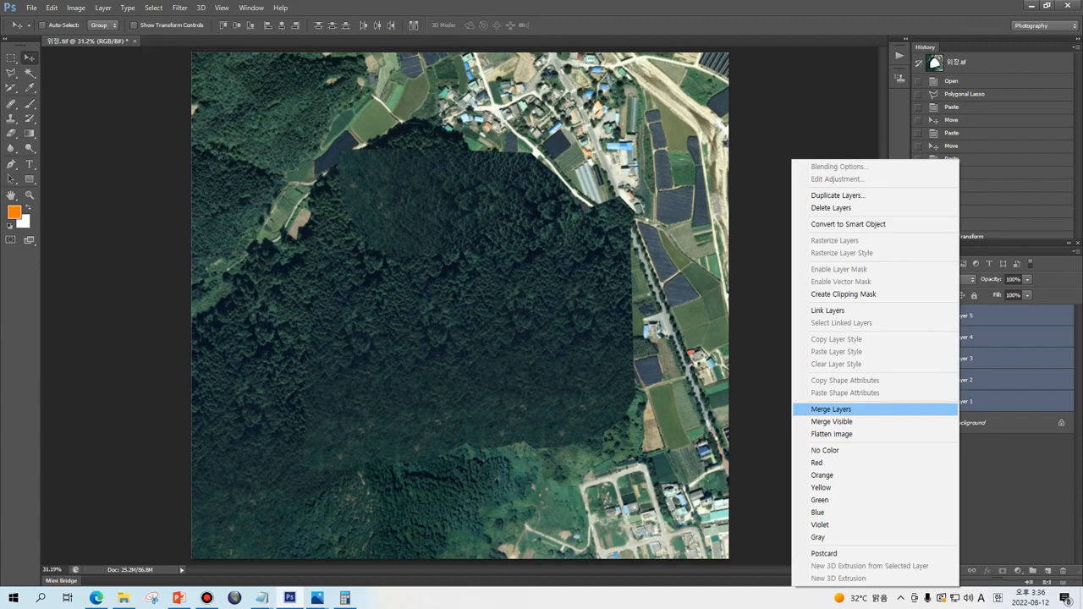
{"action": "left_click", "coordinate": [837, 410]}
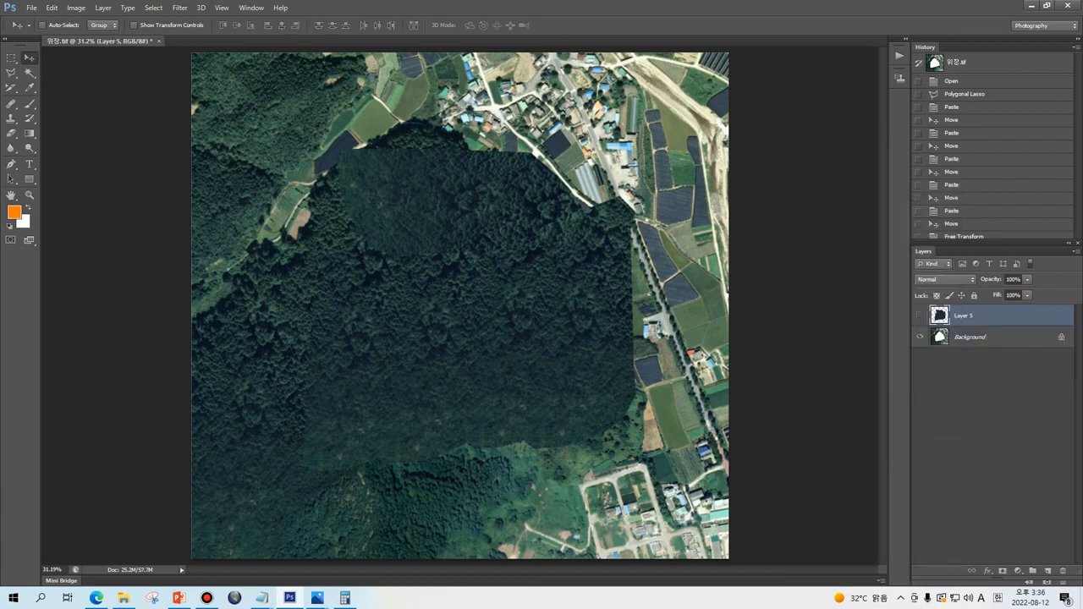
Toggle the merged forest layer's visibility to compare the covered area with the original white area.
{"action": "left_click", "coordinate": [919, 314]}
{"action": "left_click", "coordinate": [921, 316]}
{"action": "left_click", "coordinate": [921, 316]}
{"action": "left_click", "coordinate": [921, 316]}
{"action": "left_click", "coordinate": [920, 316]}
{"action": "left_click", "coordinate": [921, 316]}
{"action": "left_click", "coordinate": [920, 315]}
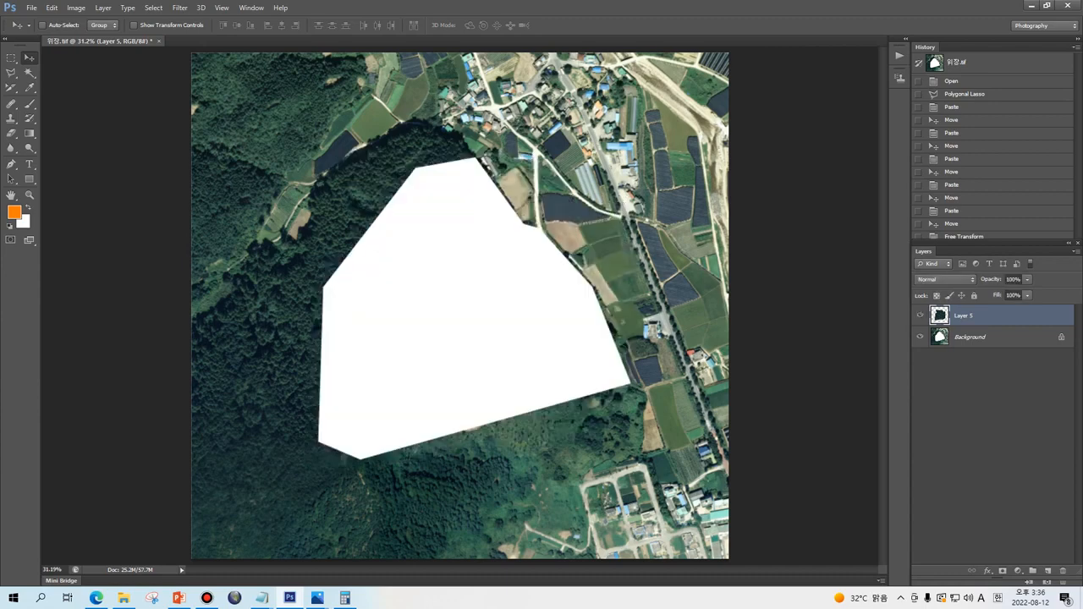
{"action": "left_click", "coordinate": [920, 316]}
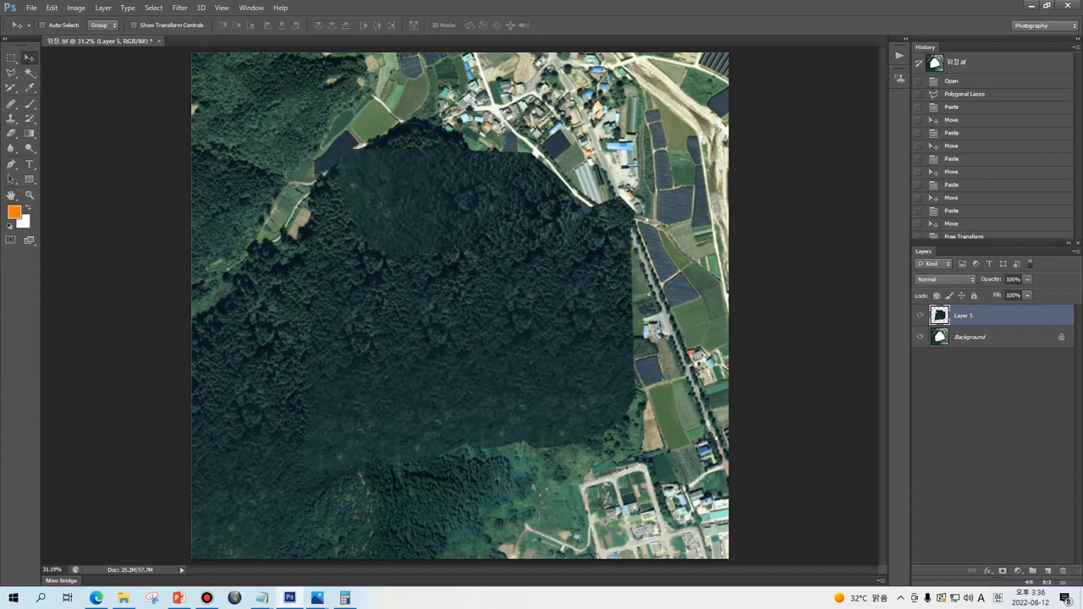
{"action": "left_click", "coordinate": [920, 314]}
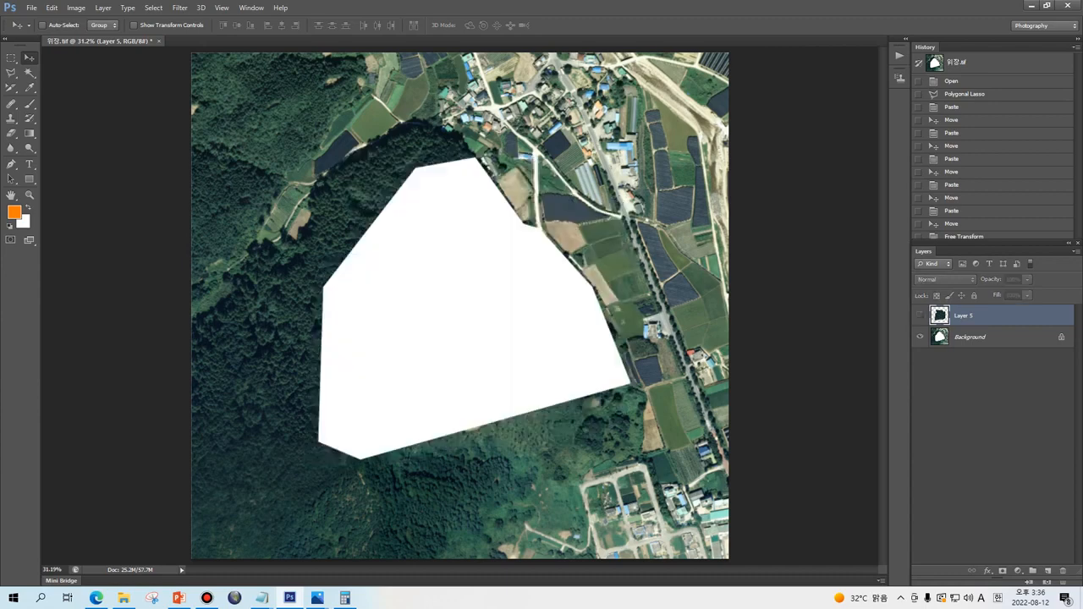
Show the merged forest layer and reduce its opacity to 49% so the white area's outline can be traced with the Polygonal Lasso.
{"action": "key", "text": "l"}
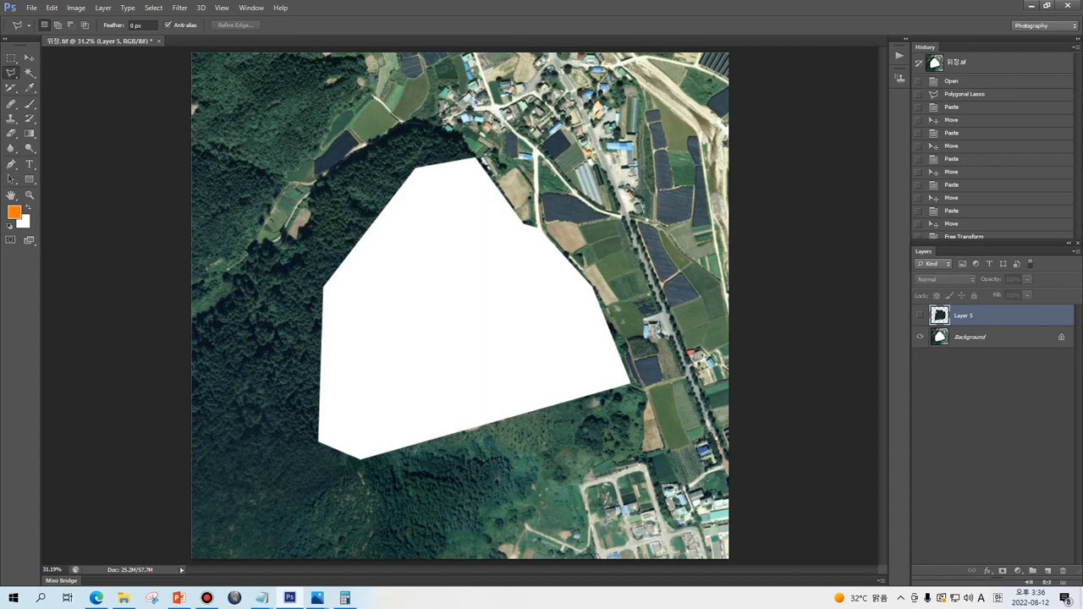
{"action": "left_click", "coordinate": [921, 316]}
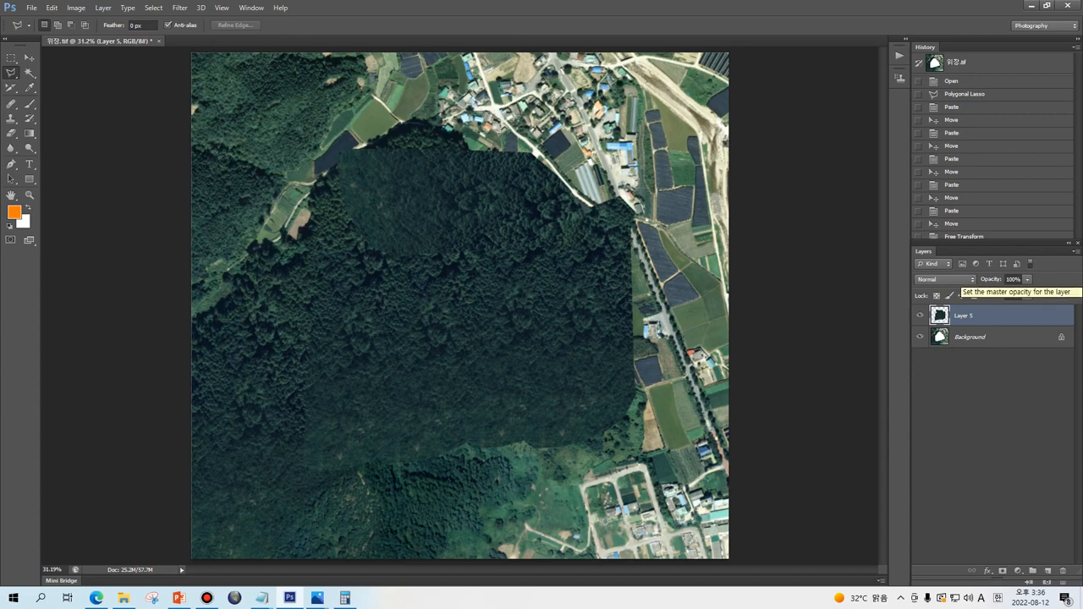
{"action": "left_click", "coordinate": [1027, 279]}
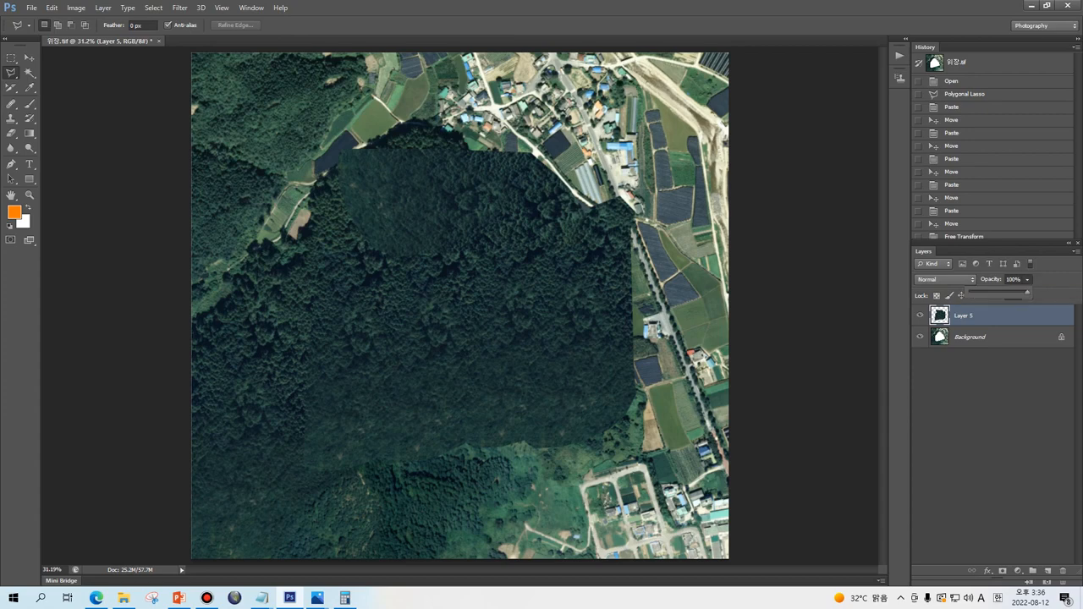
{"action": "left_click_drag", "start_coordinate": [1027, 292], "coordinate": [997, 293]}
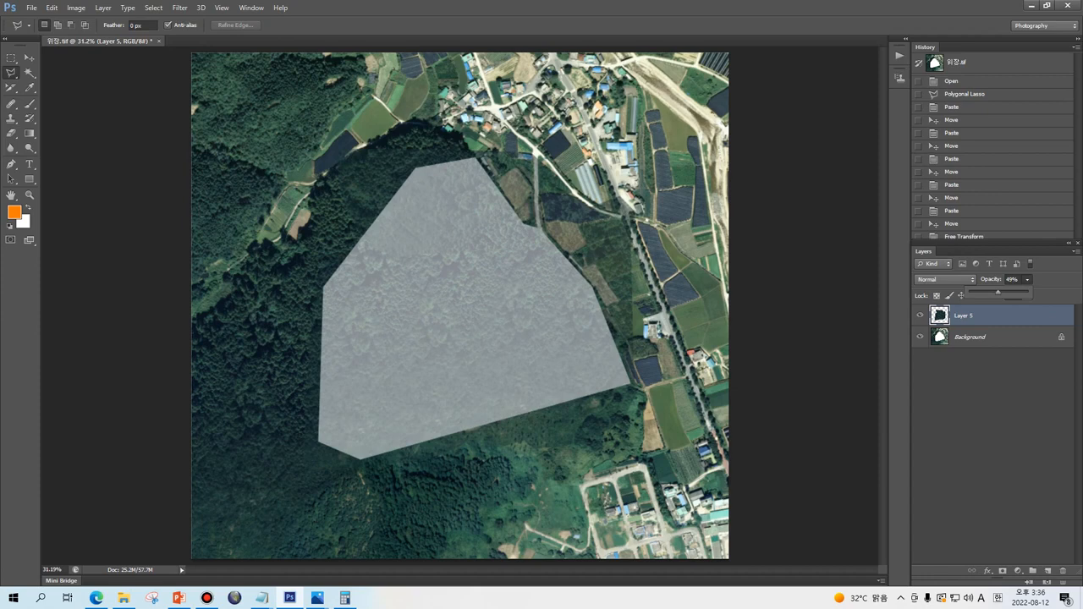
{"action": "key", "text": "Return"}
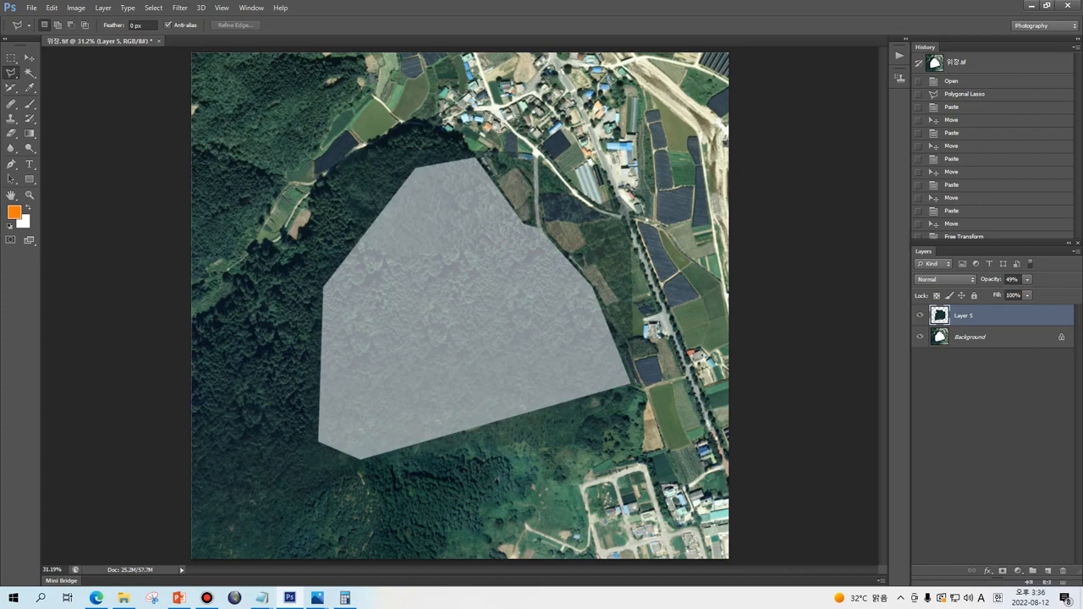
{"action": "key", "text": "ctrl+plus"}
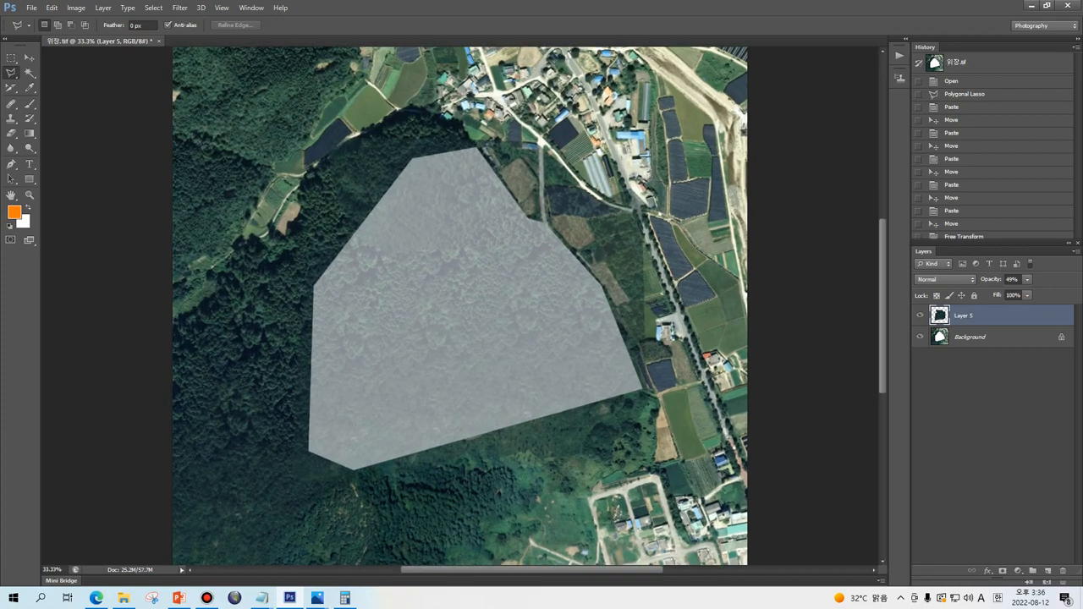
Erase the merged forest layer's overlap from the light field, village road and dark field along the white area's north-eastern edge.
{"action": "key", "text": "ctrl+plus"}
{"action": "key", "text": "ctrl+plus"}
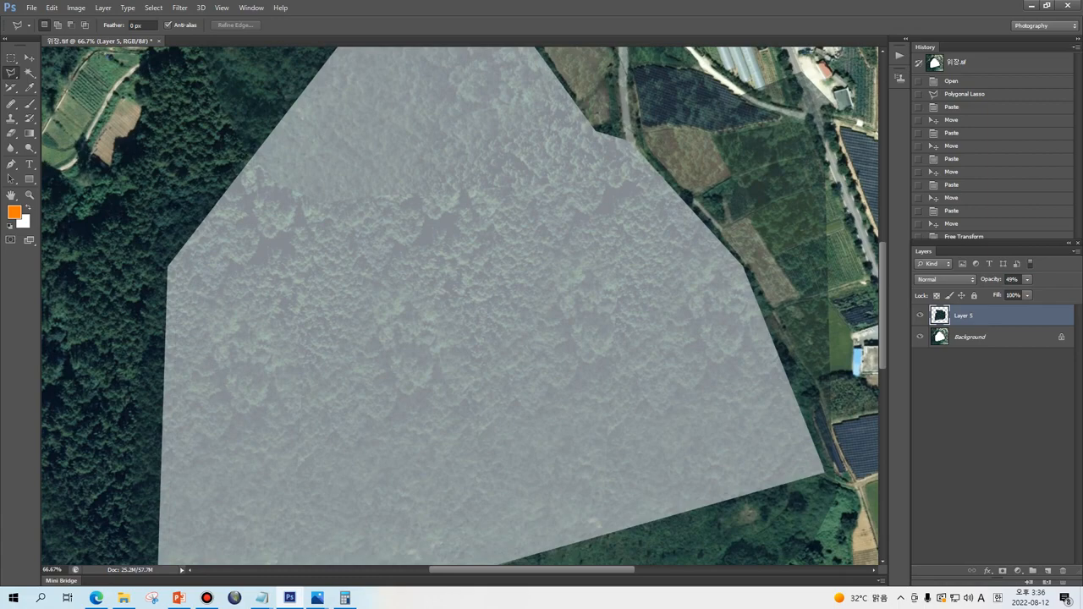
{"action": "key", "text": "h"}
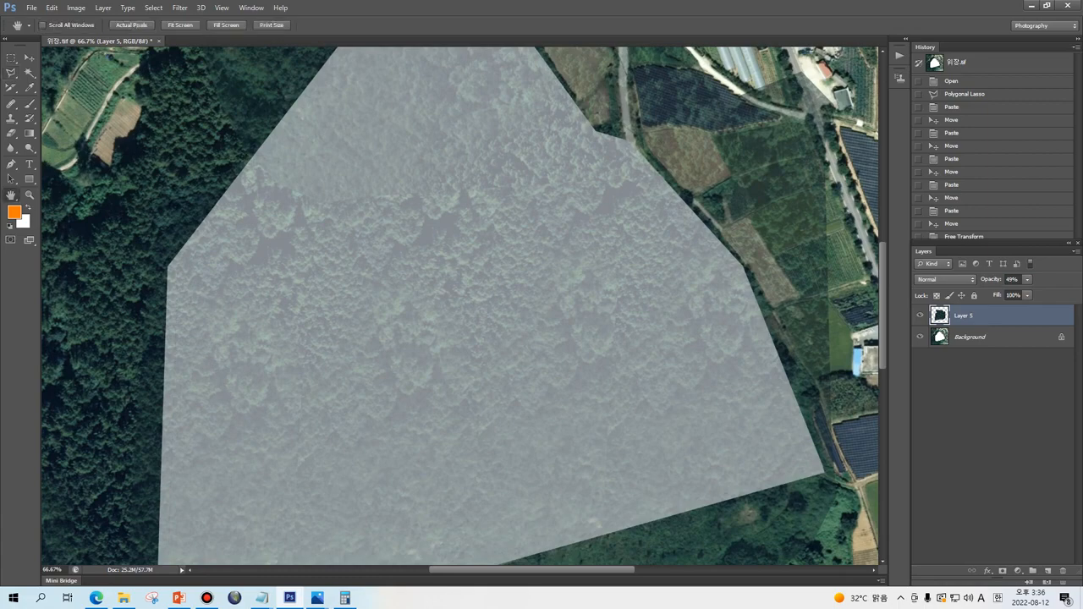
{"action": "left_click_drag", "start_coordinate": [459, 271], "coordinate": [263, 424]}
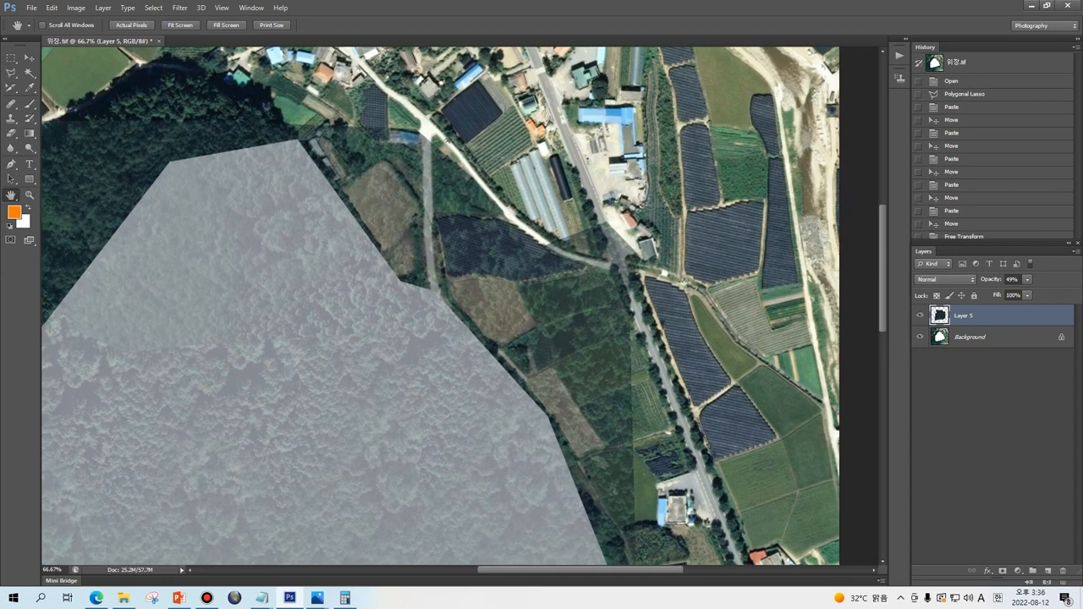
{"action": "key", "text": "e"}
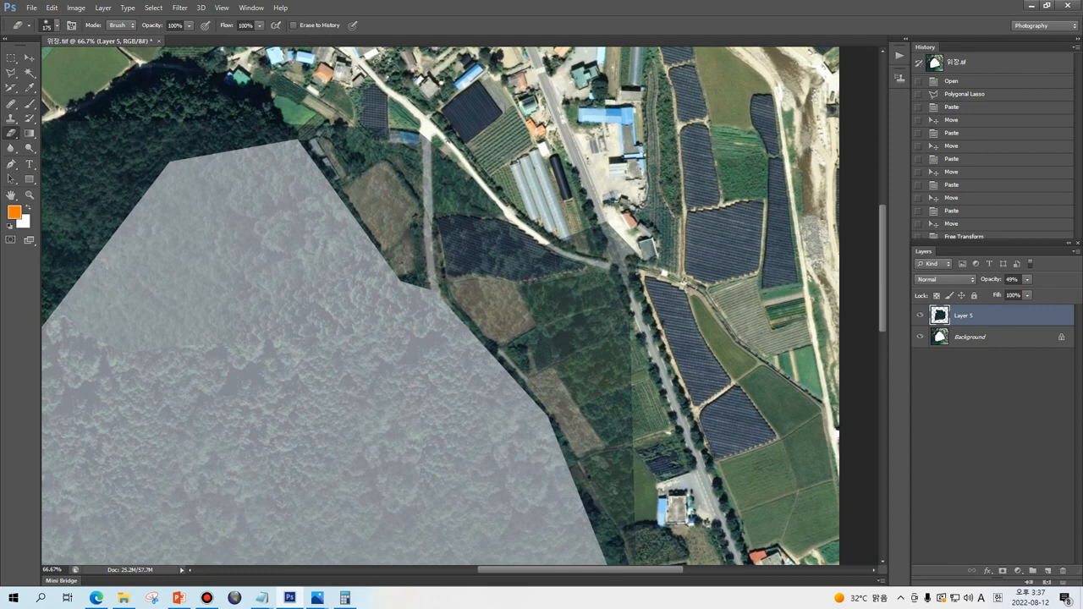
{"action": "mouse_move", "coordinate": [325, 140]}
{"action": "left_mouse_down"}
{"action": "mouse_move", "coordinate": [349, 136]}
{"action": "mouse_move", "coordinate": [432, 163]}
{"action": "mouse_move", "coordinate": [386, 172]}
{"action": "mouse_move", "coordinate": [406, 194]}
{"action": "mouse_move", "coordinate": [473, 221]}
{"action": "mouse_move", "coordinate": [477, 258]}
{"action": "mouse_move", "coordinate": [385, 216]}
{"action": "mouse_move", "coordinate": [342, 182]}
{"action": "mouse_move", "coordinate": [326, 144]}
{"action": "left_mouse_up"}
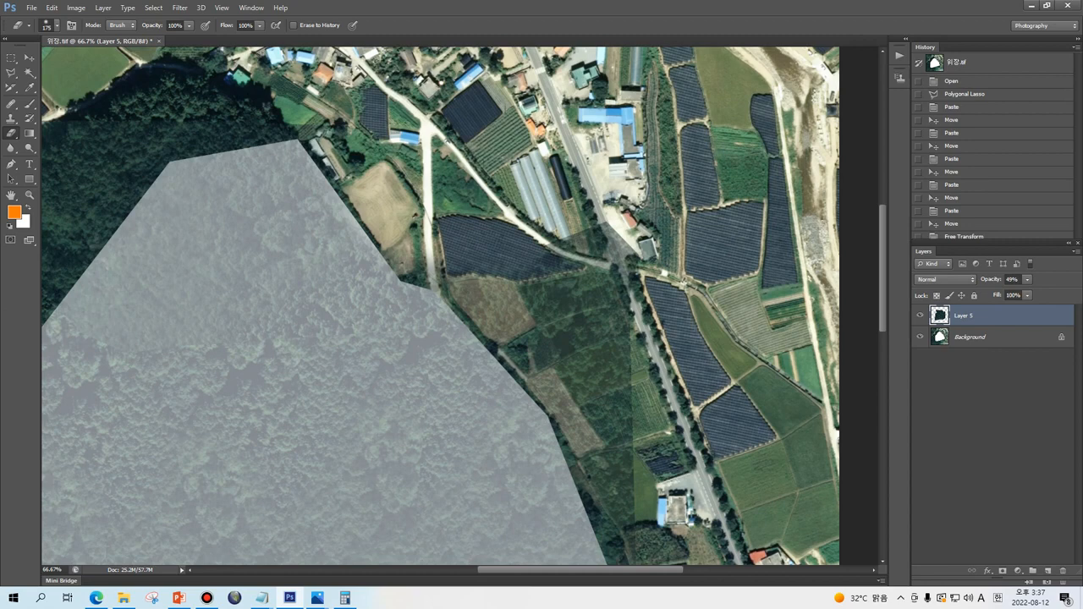
{"action": "mouse_move", "coordinate": [529, 228]}
{"action": "left_mouse_down"}
{"action": "mouse_move", "coordinate": [591, 258]}
{"action": "mouse_move", "coordinate": [588, 218]}
{"action": "left_mouse_up"}
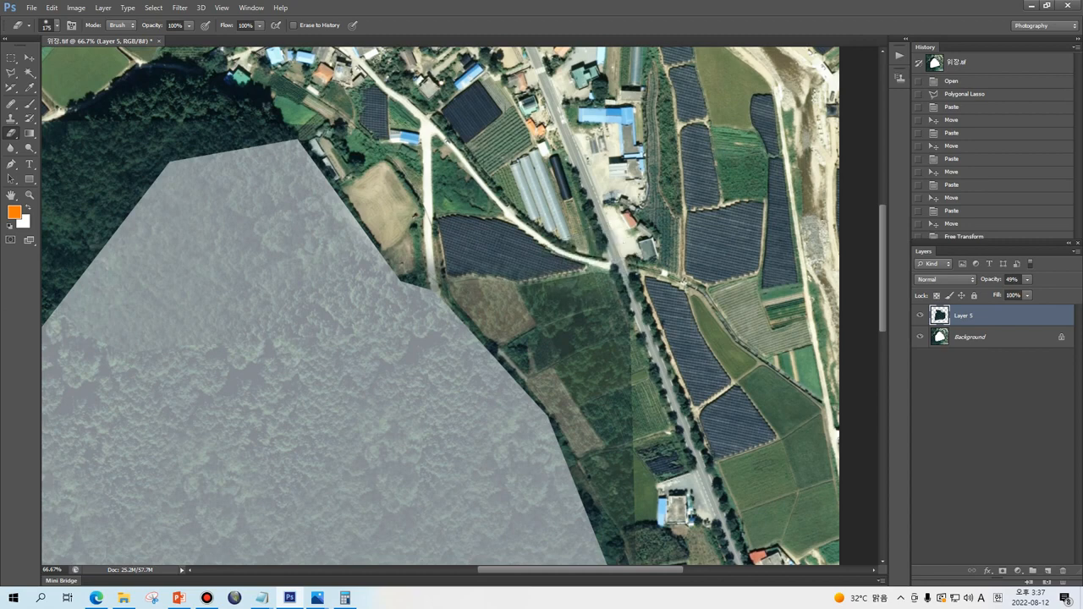
Erase the forest overlap from the farm fields east of the white area, using a 100 px eraser for the strip along its border.
{"action": "mouse_move", "coordinate": [465, 279]}
{"action": "left_mouse_down"}
{"action": "mouse_move", "coordinate": [582, 303]}
{"action": "mouse_move", "coordinate": [616, 359]}
{"action": "mouse_move", "coordinate": [592, 406]}
{"action": "left_mouse_up"}
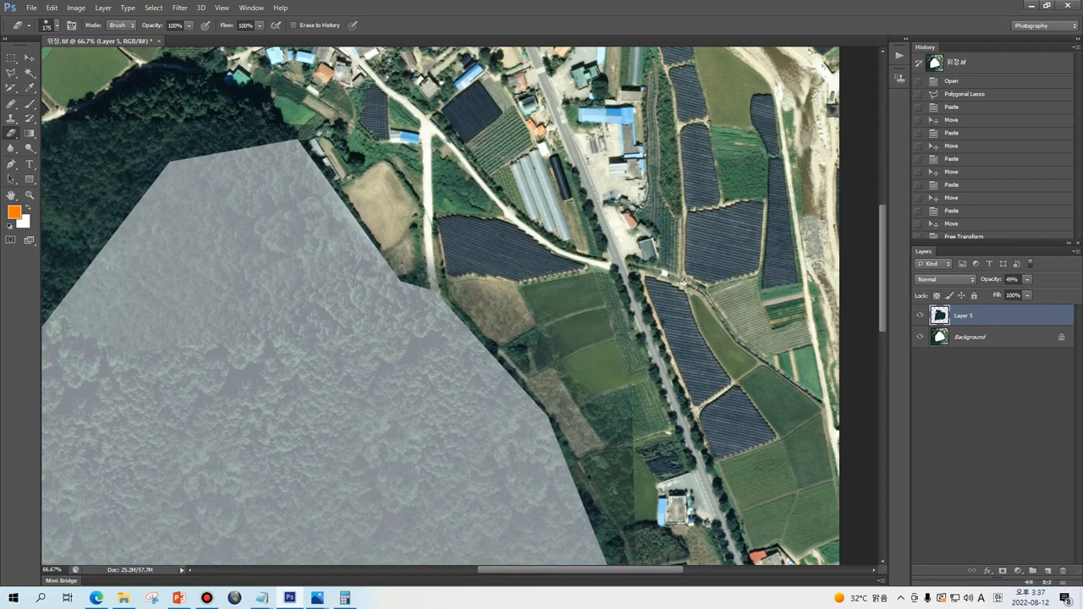
{"action": "mouse_move", "coordinate": [542, 338]}
{"action": "left_mouse_down"}
{"action": "mouse_move", "coordinate": [504, 318]}
{"action": "mouse_move", "coordinate": [614, 432]}
{"action": "mouse_move", "coordinate": [473, 305]}
{"action": "left_mouse_up"}
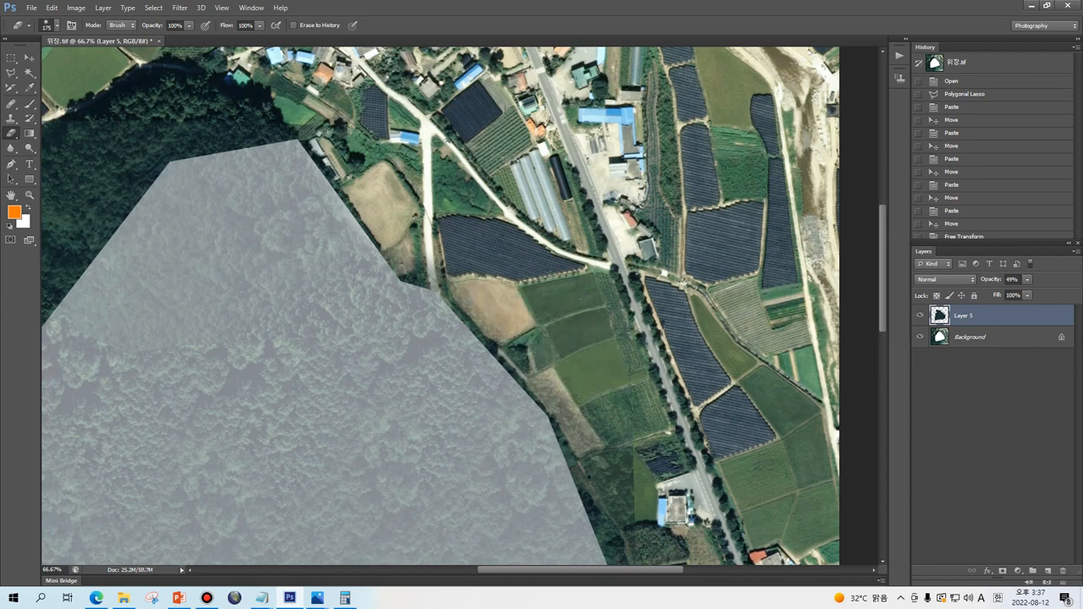
{"action": "key", "text": "bracketright"}
{"action": "mouse_move", "coordinate": [534, 371]}
{"action": "left_mouse_down"}
{"action": "mouse_move", "coordinate": [620, 474]}
{"action": "mouse_move", "coordinate": [613, 499]}
{"action": "mouse_move", "coordinate": [577, 428]}
{"action": "mouse_move", "coordinate": [426, 267]}
{"action": "left_mouse_up"}
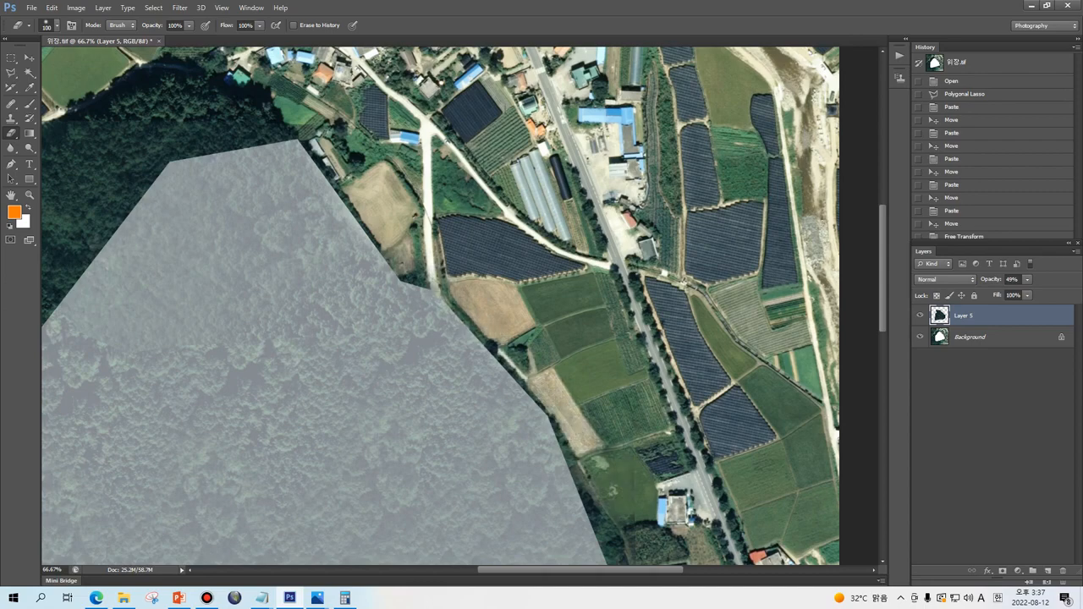
{"action": "key", "text": "ctrl+minus"}
{"action": "key", "text": "ctrl+minus"}
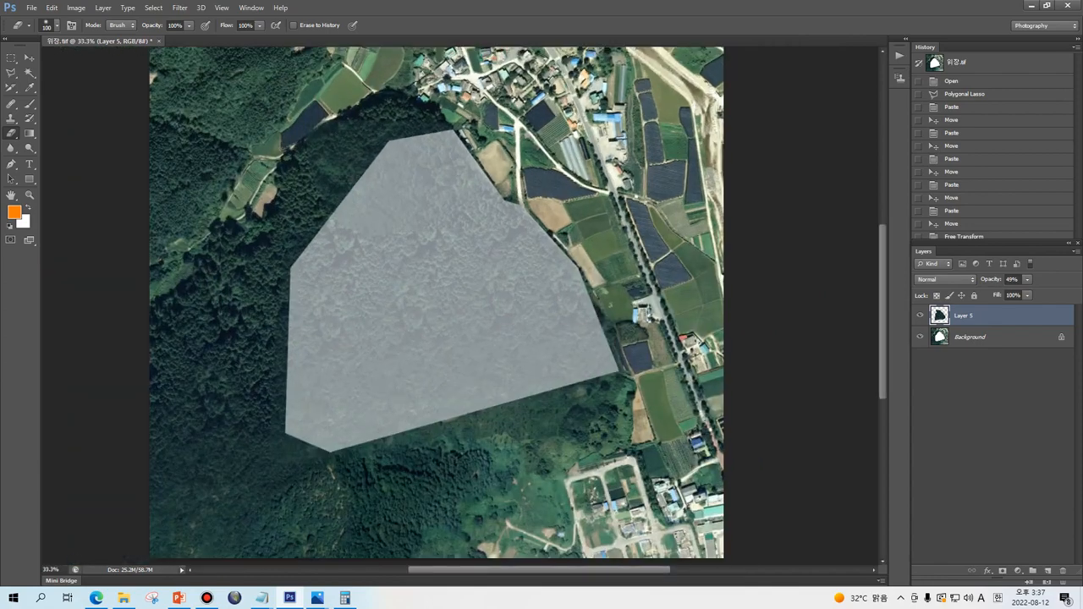
Erase the forest overlap covering the green hillside just below the white area's southern edge.
{"action": "scroll", "coordinate": [630, 341], "scroll_direction": "up", "scroll_amount": 5}
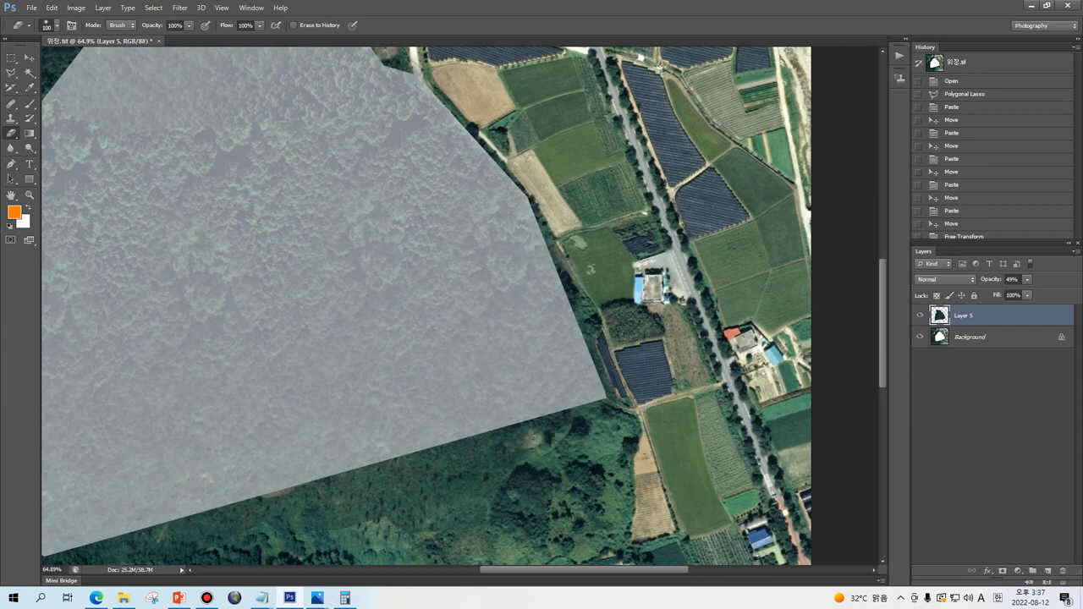
{"action": "mouse_move", "coordinate": [422, 527]}
{"action": "left_mouse_down"}
{"action": "mouse_move", "coordinate": [363, 512]}
{"action": "mouse_move", "coordinate": [495, 476]}
{"action": "left_mouse_up"}
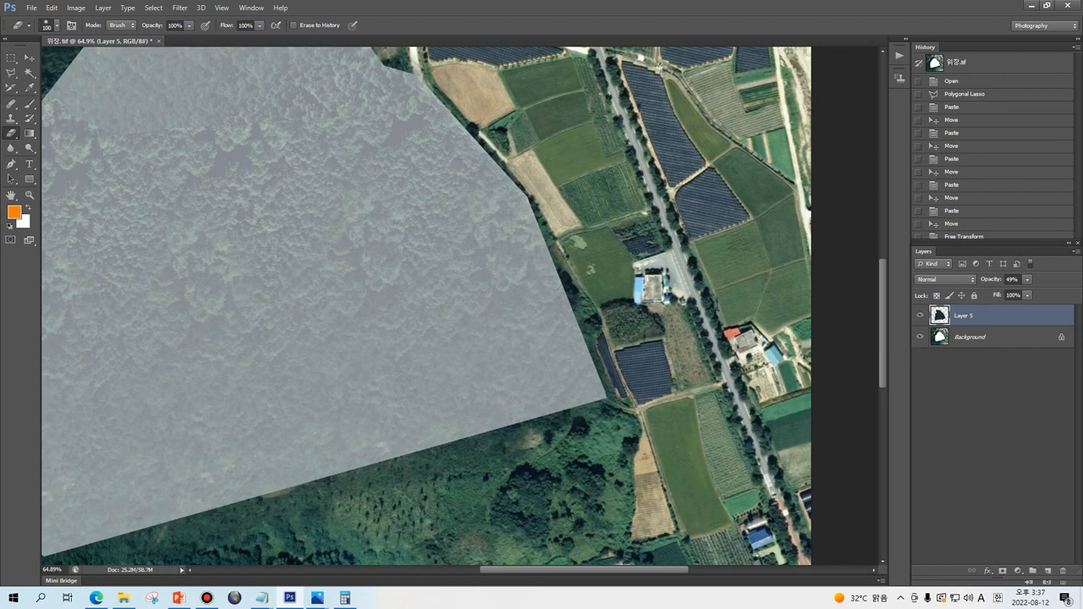
{"action": "left_click_drag", "start_coordinate": [533, 438], "coordinate": [271, 520]}
{"action": "scroll", "coordinate": [270, 525], "scroll_direction": "down", "scroll_amount": 3}
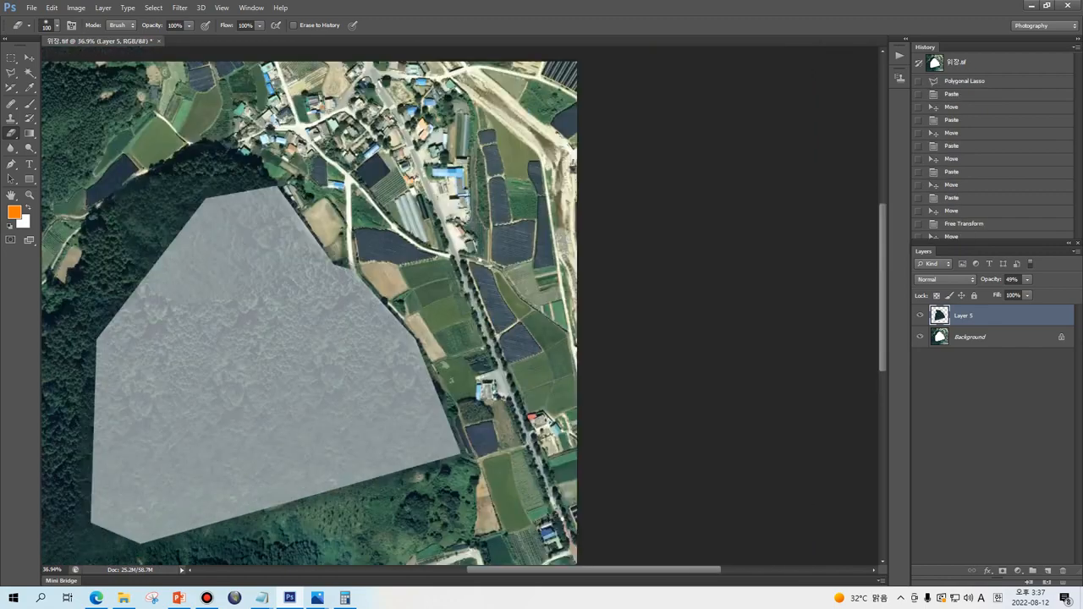
{"action": "scroll", "coordinate": [258, 525], "scroll_direction": "up", "scroll_amount": 3}
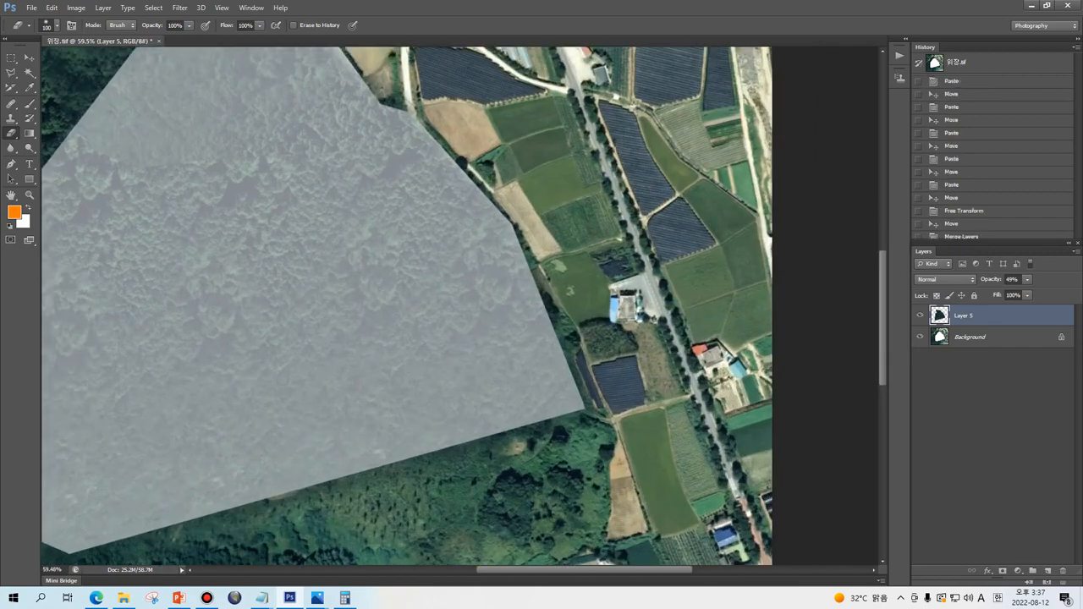
Erase the remaining forest overlap outside the white area's north-western edge and around its northern tip.
{"action": "left_click_drag", "start_coordinate": [258, 524], "coordinate": [616, 355]}
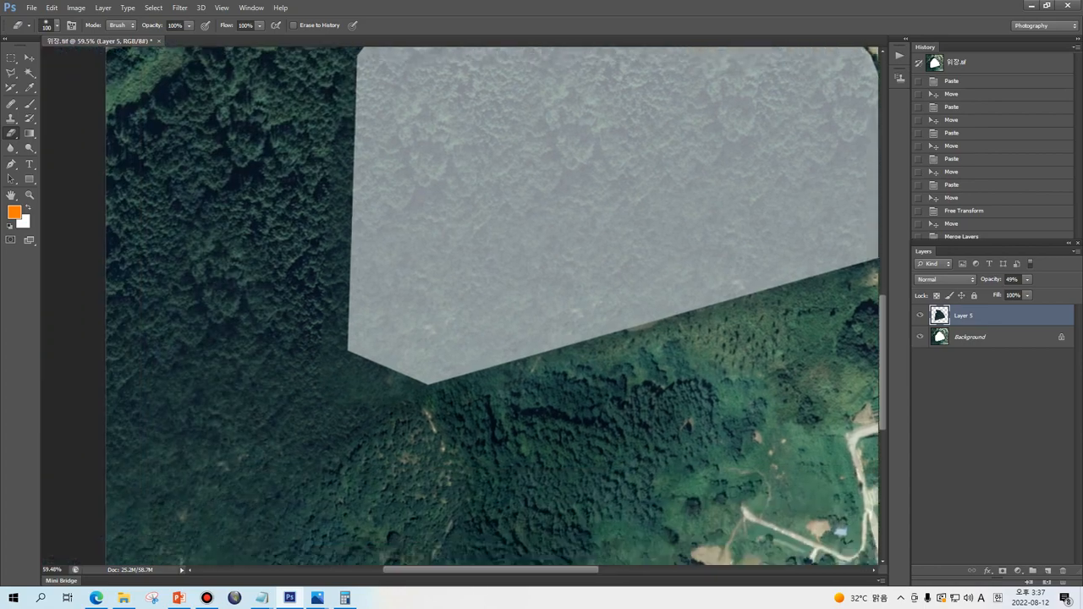
{"action": "left_click_drag", "start_coordinate": [592, 153], "coordinate": [520, 472]}
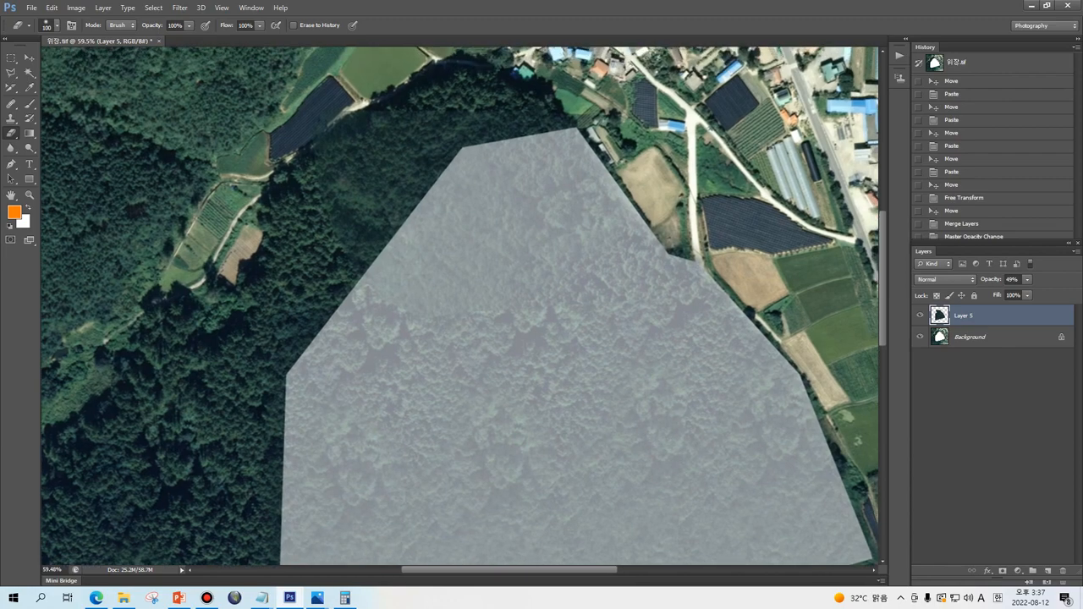
{"action": "left_click_drag", "start_coordinate": [541, 305], "coordinate": [520, 389]}
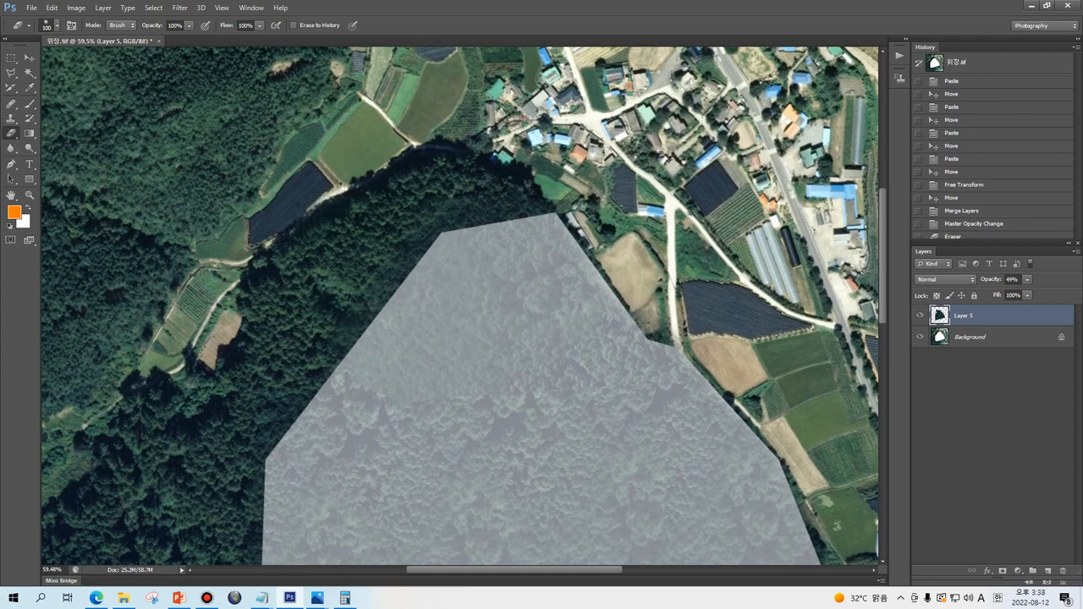
{"action": "left_click", "coordinate": [563, 203]}
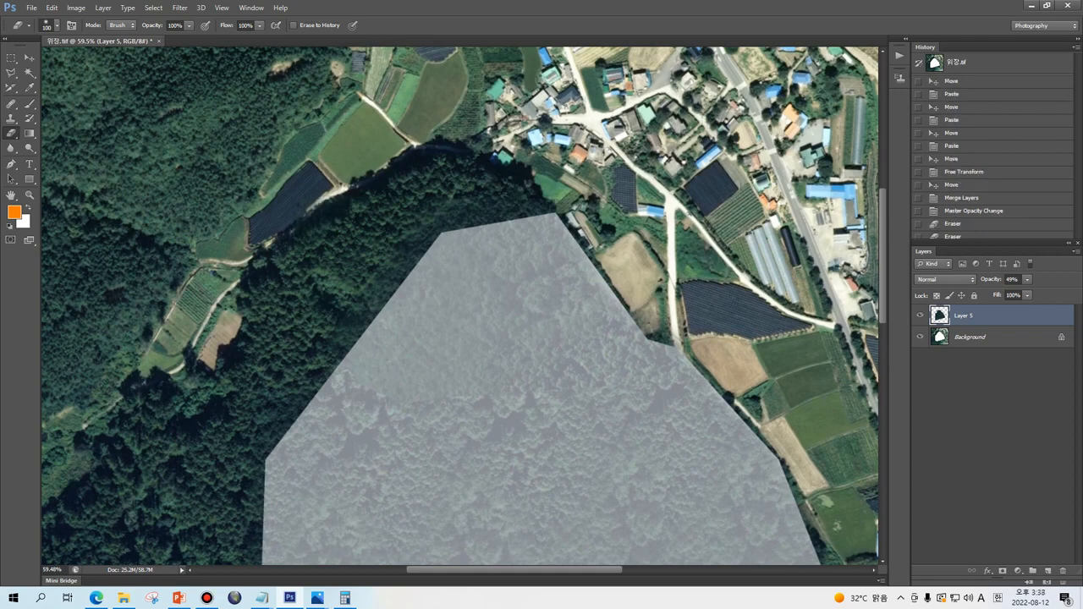
Restore the merged forest layer's opacity to 100% and hide the layer to expose the white area again.
{"action": "key", "text": "l"}
{"action": "scroll", "coordinate": [557, 198], "scroll_direction": "down", "scroll_amount": 6}
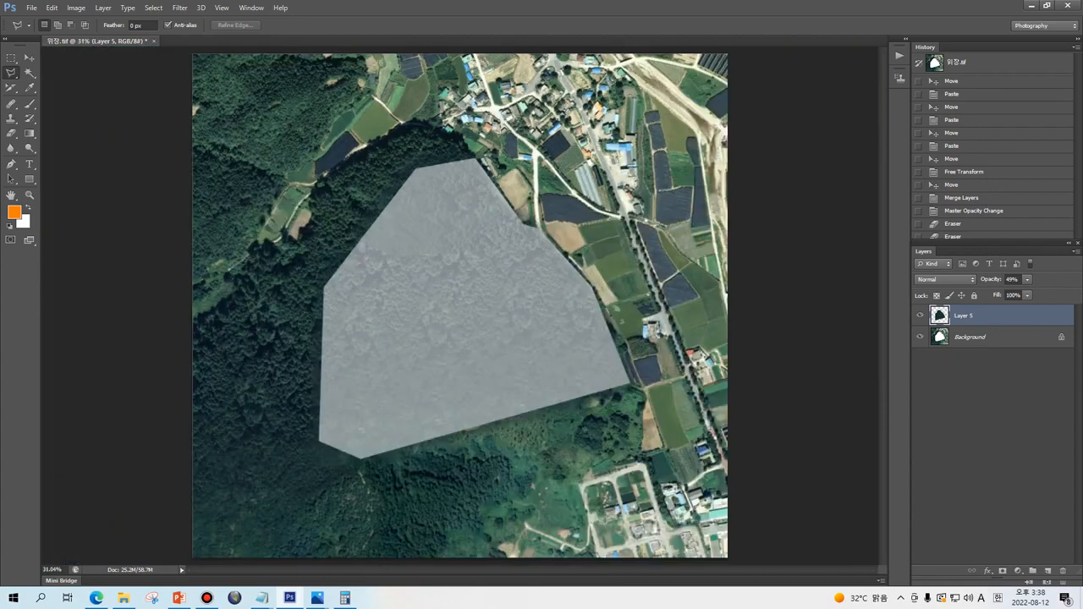
{"action": "left_click", "coordinate": [1027, 280]}
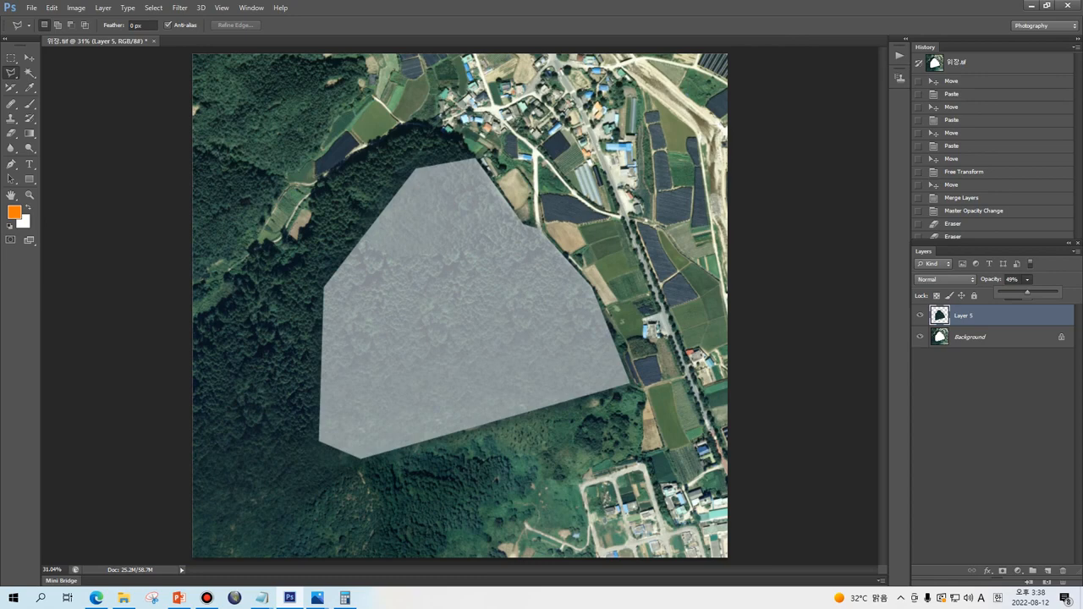
{"action": "left_click_drag", "start_coordinate": [1027, 292], "coordinate": [1056, 292]}
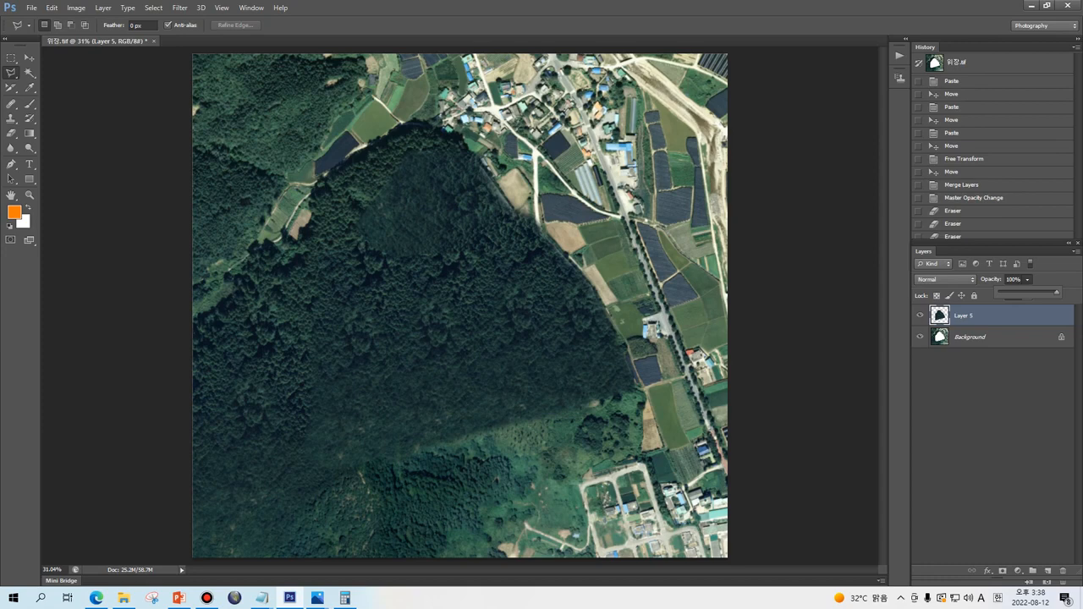
{"action": "left_click", "coordinate": [920, 315]}
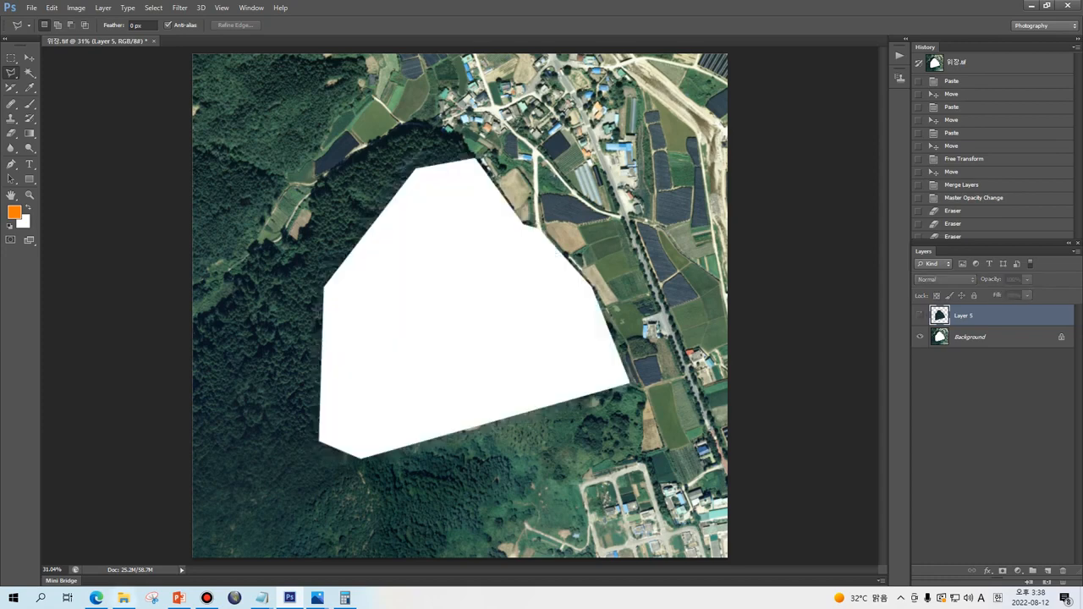
Open 정사항공사진.tif in Photoshop from the 농촌 folder inside 나. 항공정사사진 제작 > 실기시험 문제.
{"action": "left_click", "coordinate": [123, 598]}
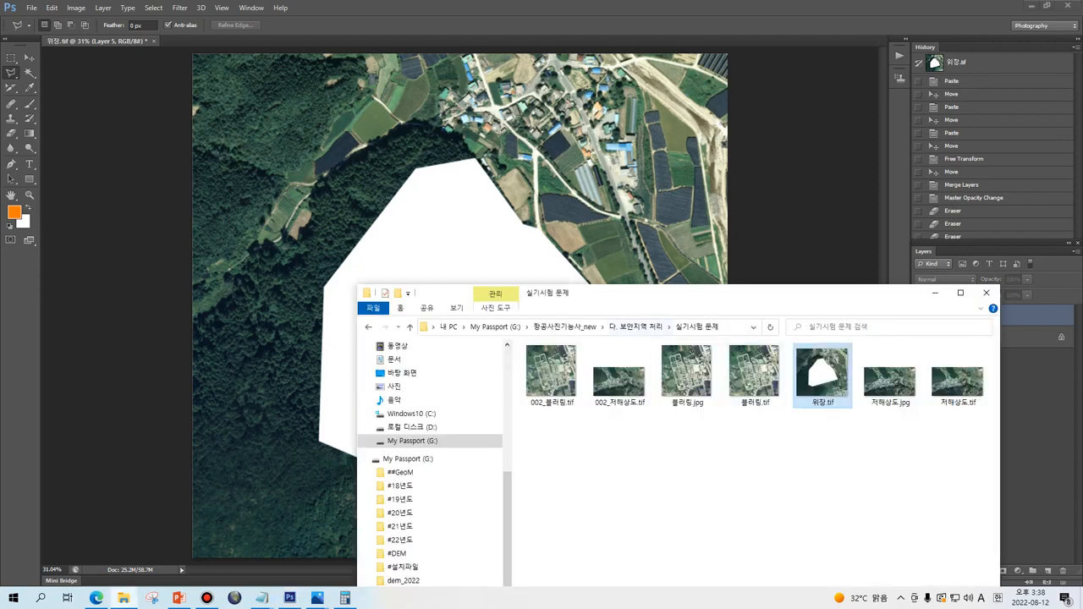
{"action": "left_click", "coordinate": [564, 327]}
{"action": "double_click", "coordinate": [569, 374]}
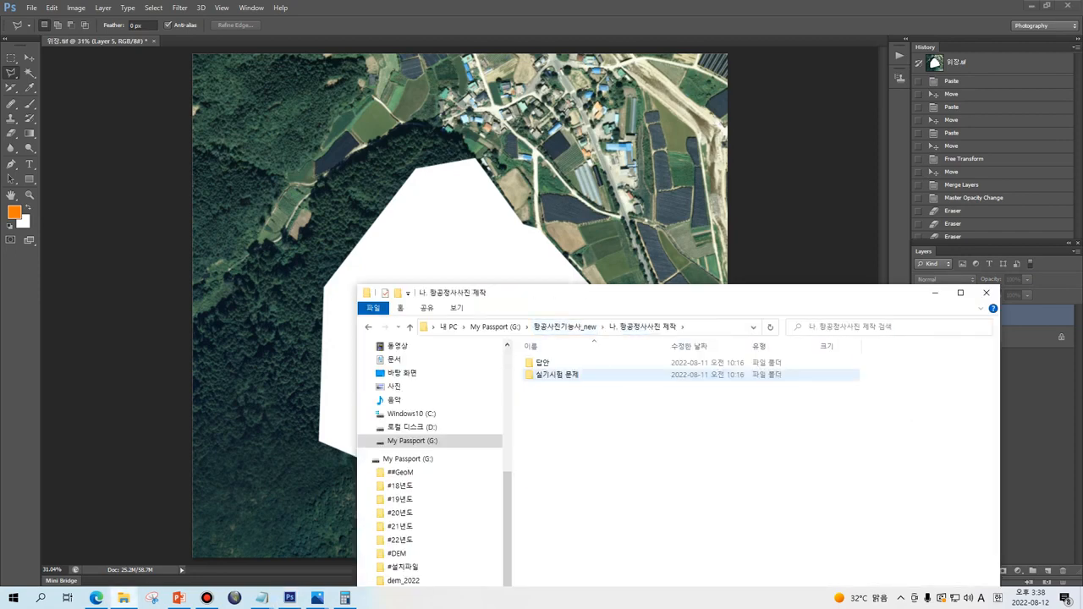
{"action": "double_click", "coordinate": [556, 374]}
{"action": "double_click", "coordinate": [550, 375]}
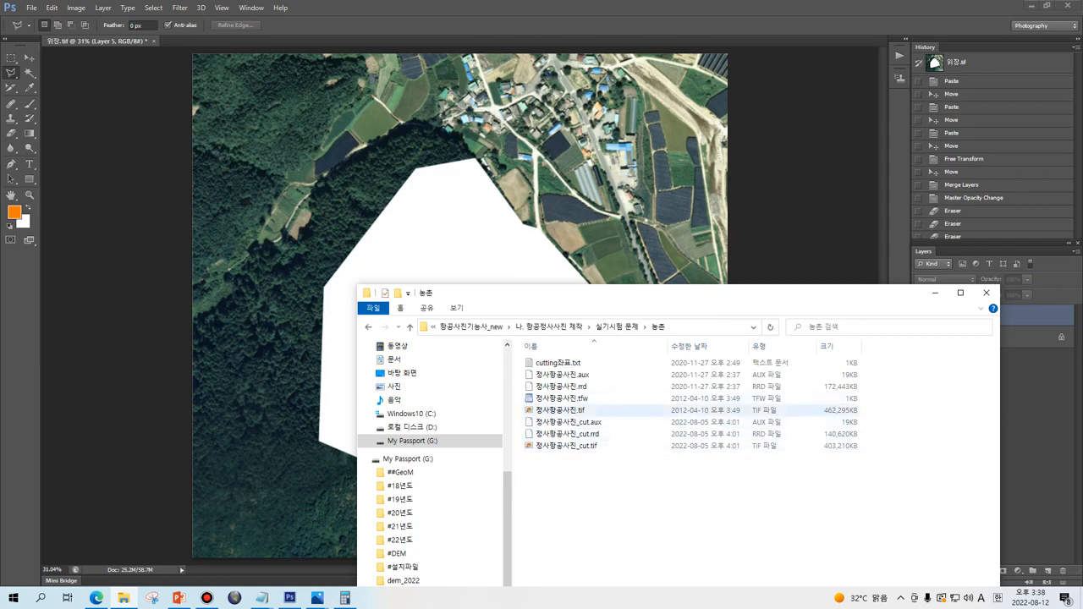
{"action": "left_click", "coordinate": [560, 409]}
{"action": "left_click_drag", "start_coordinate": [560, 409], "coordinate": [664, 40]}
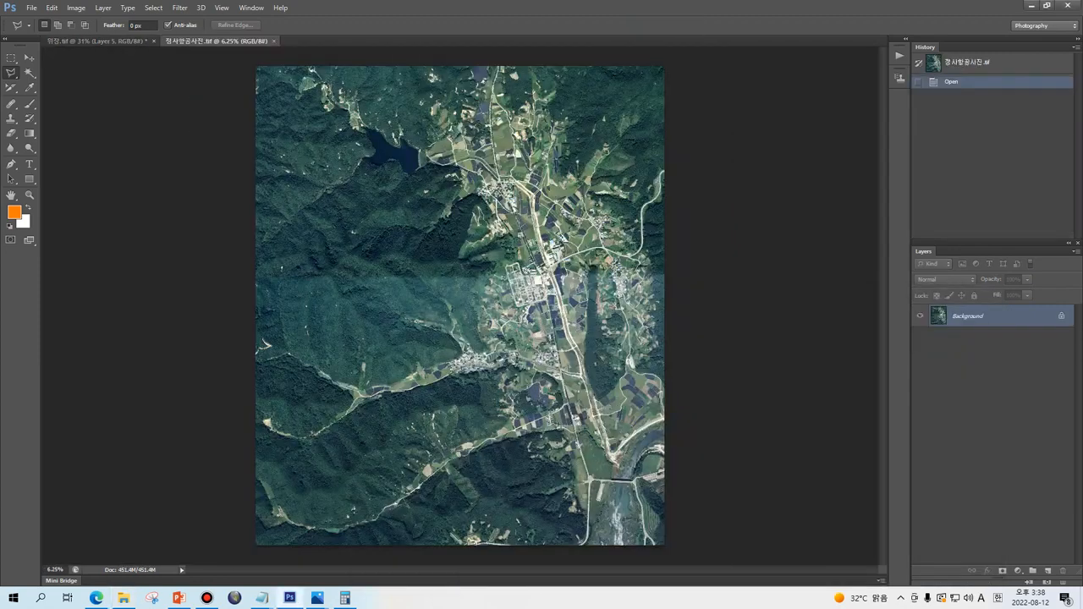
Try covering the white area in 위장.tif with a round forest patch copied from 정사항공사진.tif, and delete the pasted patch.
{"action": "scroll", "coordinate": [349, 212], "scroll_direction": "up", "scroll_amount": 1}
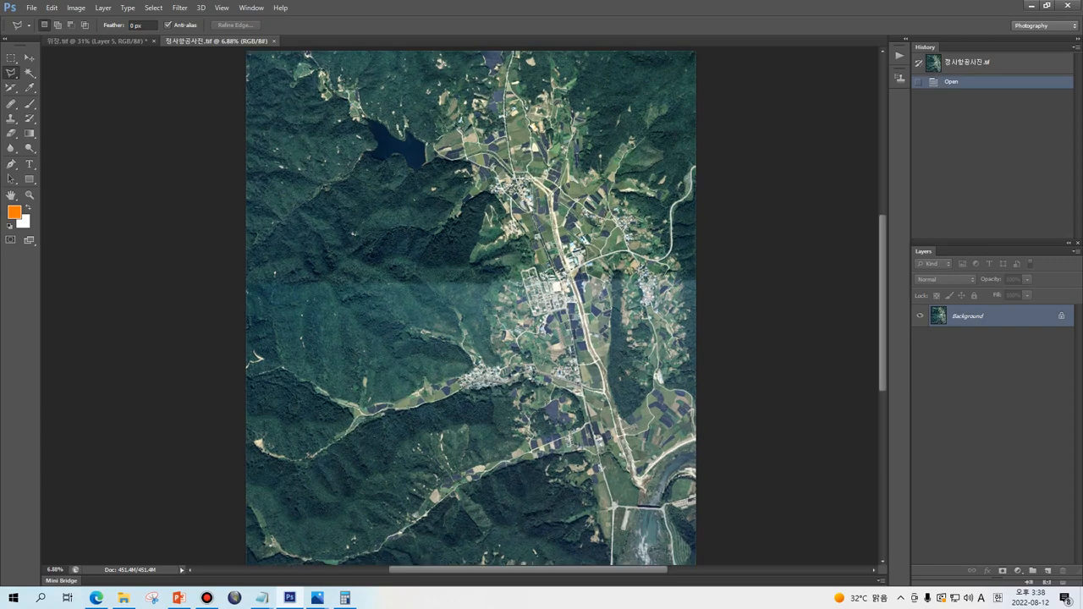
{"action": "scroll", "coordinate": [462, 293], "scroll_direction": "up", "scroll_amount": 5}
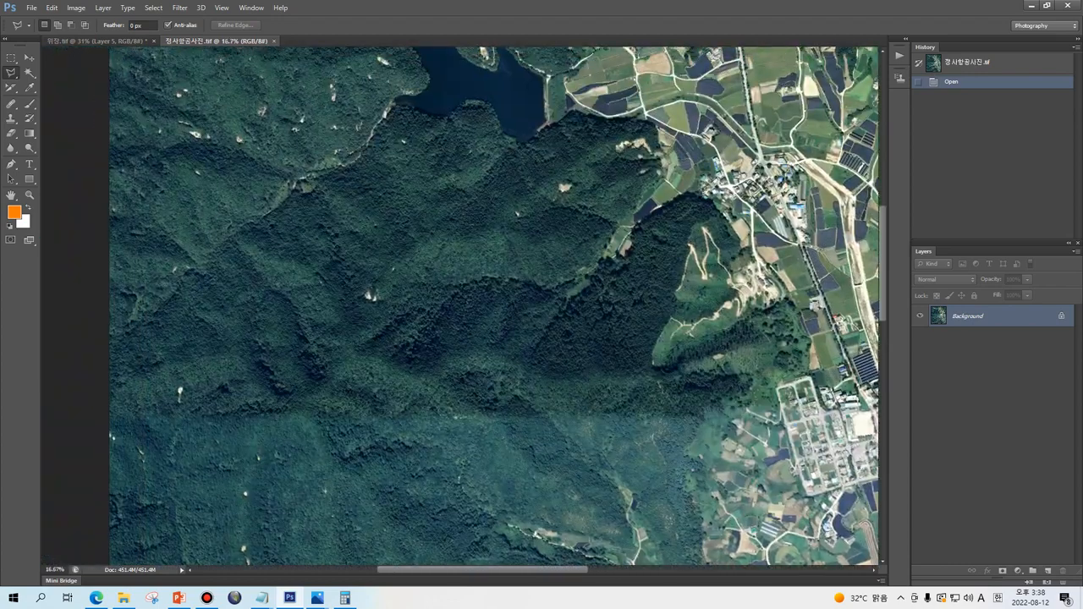
{"action": "mouse_move", "coordinate": [367, 212]}
{"action": "left_mouse_down"}
{"action": "mouse_move", "coordinate": [380, 172]}
{"action": "mouse_move", "coordinate": [404, 153]}
{"action": "mouse_move", "coordinate": [466, 144]}
{"action": "mouse_move", "coordinate": [508, 159]}
{"action": "mouse_move", "coordinate": [527, 195]}
{"action": "mouse_move", "coordinate": [527, 240]}
{"action": "mouse_move", "coordinate": [476, 270]}
{"action": "mouse_move", "coordinate": [405, 277]}
{"action": "mouse_move", "coordinate": [371, 250]}
{"action": "left_mouse_up"}
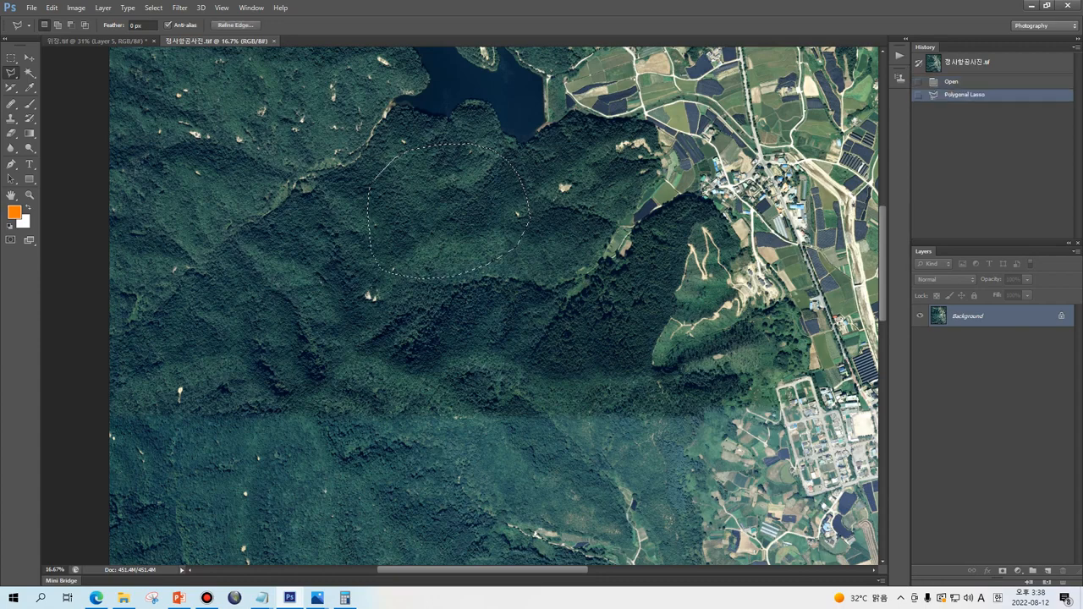
{"action": "key", "text": "ctrl+c"}
{"action": "left_click", "coordinate": [97, 41]}
{"action": "key", "text": "ctrl+v"}
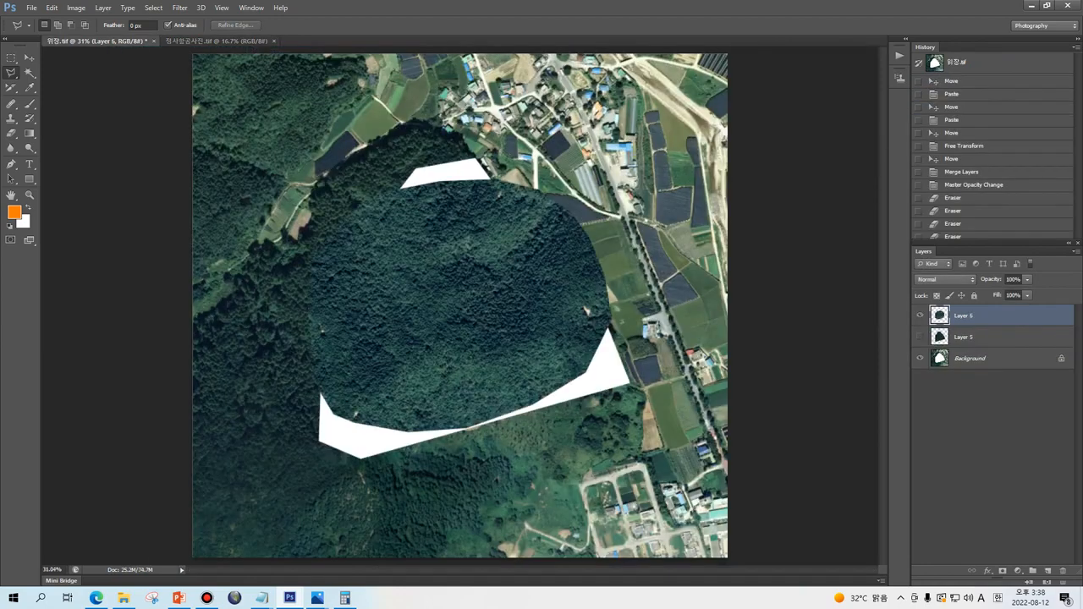
{"action": "left_click_drag", "start_coordinate": [456, 271], "coordinate": [457, 283]}
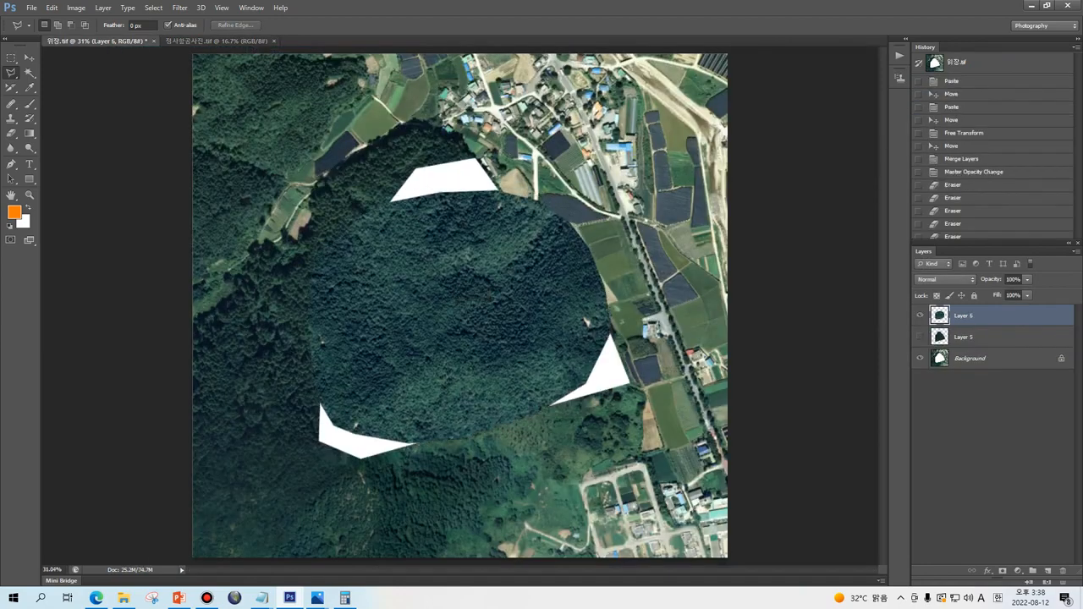
{"action": "key", "text": "Delete"}
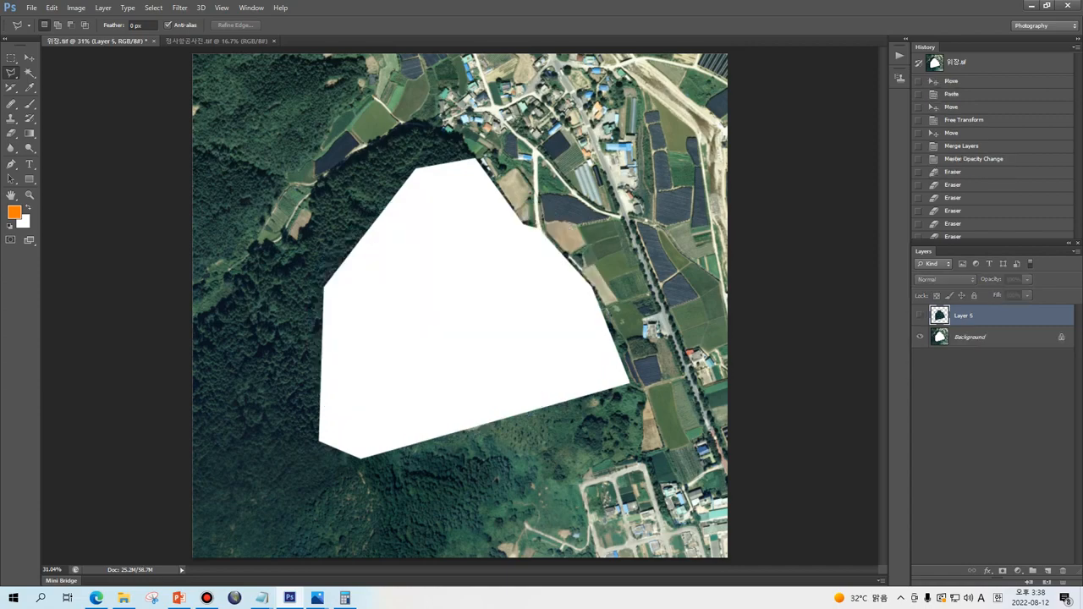
Replace the selection in 정사항공사진.tif with a larger, roughly round polygonal selection of forest southwest of the reservoir and copy it.
{"action": "left_click", "coordinate": [215, 40]}
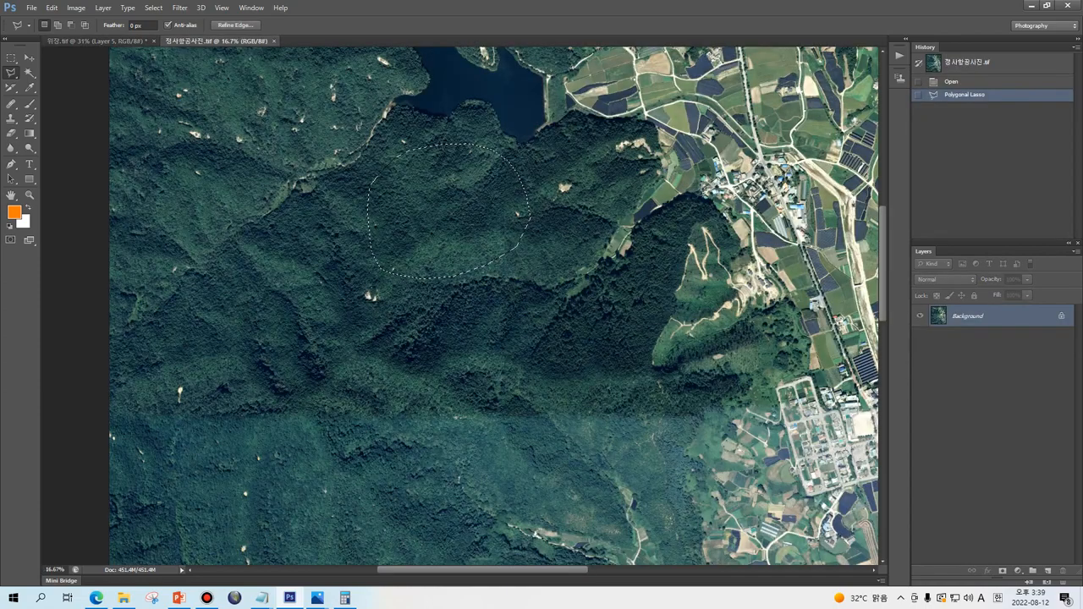
{"action": "key", "text": "ctrl+d"}
{"action": "left_click", "coordinate": [361, 171]}
{"action": "left_click", "coordinate": [373, 161]}
{"action": "left_click", "coordinate": [388, 138]}
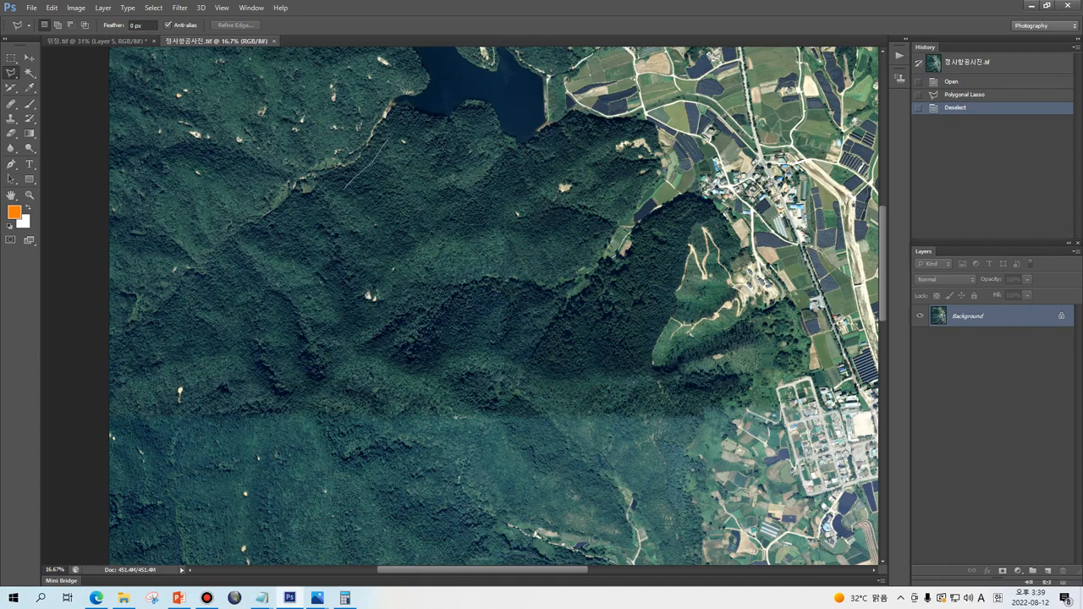
{"action": "left_click", "coordinate": [434, 121]}
{"action": "left_click", "coordinate": [465, 125]}
{"action": "left_click", "coordinate": [487, 151]}
{"action": "left_click", "coordinate": [508, 165]}
{"action": "left_click", "coordinate": [531, 184]}
{"action": "left_click", "coordinate": [554, 224]}
{"action": "left_click", "coordinate": [553, 254]}
{"action": "left_click", "coordinate": [530, 279]}
{"action": "left_click", "coordinate": [492, 298]}
{"action": "left_click", "coordinate": [453, 306]}
{"action": "left_click", "coordinate": [353, 287]}
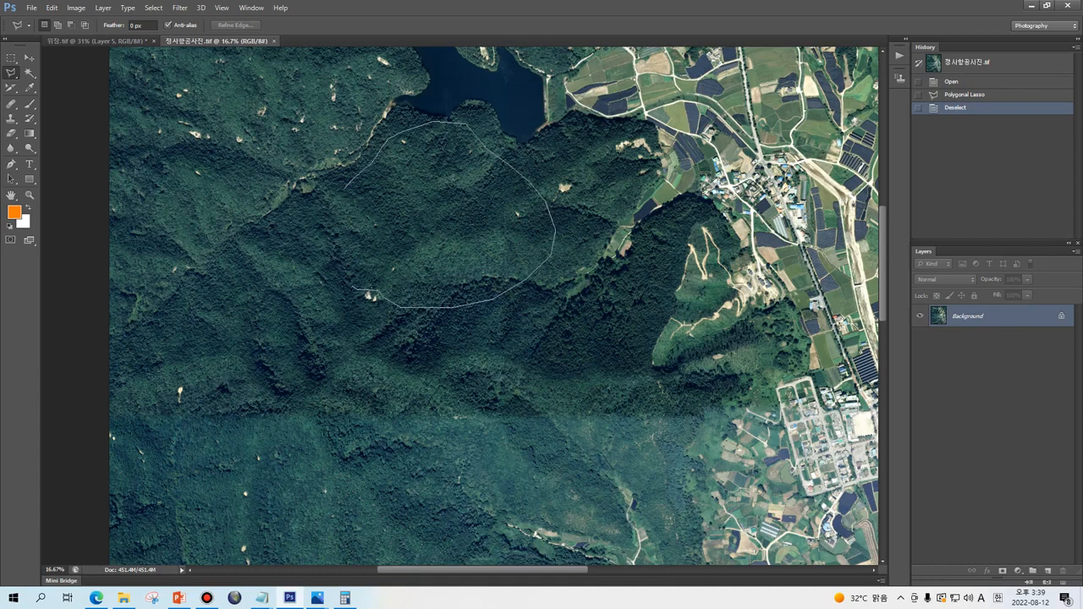
{"action": "left_click", "coordinate": [340, 272]}
{"action": "left_click", "coordinate": [337, 259]}
{"action": "left_click", "coordinate": [337, 244]}
{"action": "left_click", "coordinate": [325, 212]}
{"action": "left_click", "coordinate": [345, 188]}
{"action": "key", "text": "ctrl+c"}
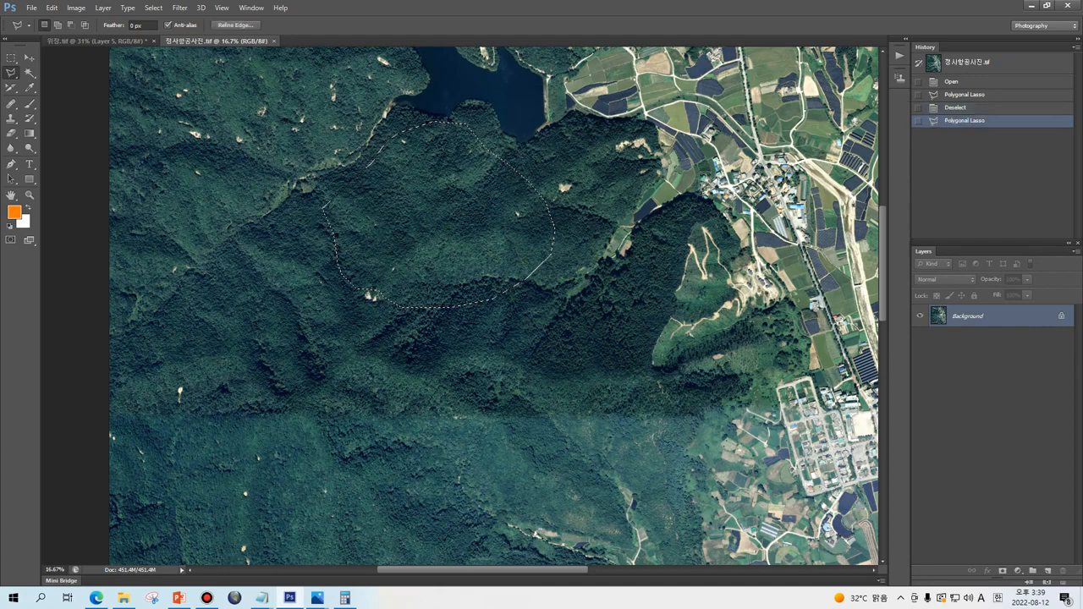
Paste the copied forest over the white area in 위장.tif and lower the pasted layer's opacity to 52%.
{"action": "left_click", "coordinate": [97, 41]}
{"action": "key", "text": "ctrl+v"}
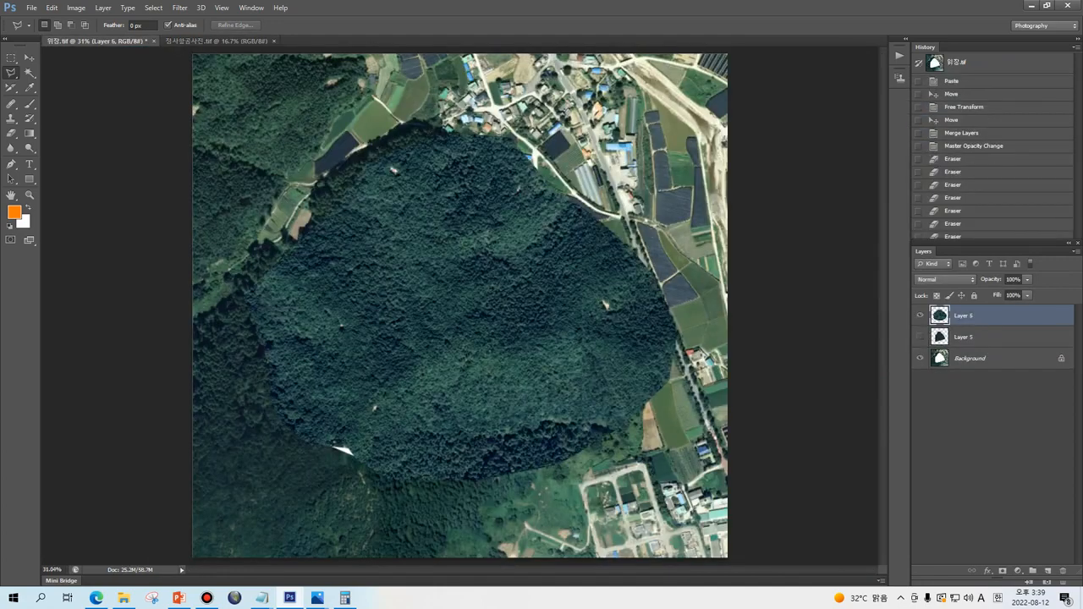
{"action": "left_click_drag", "start_coordinate": [527, 232], "coordinate": [503, 242]}
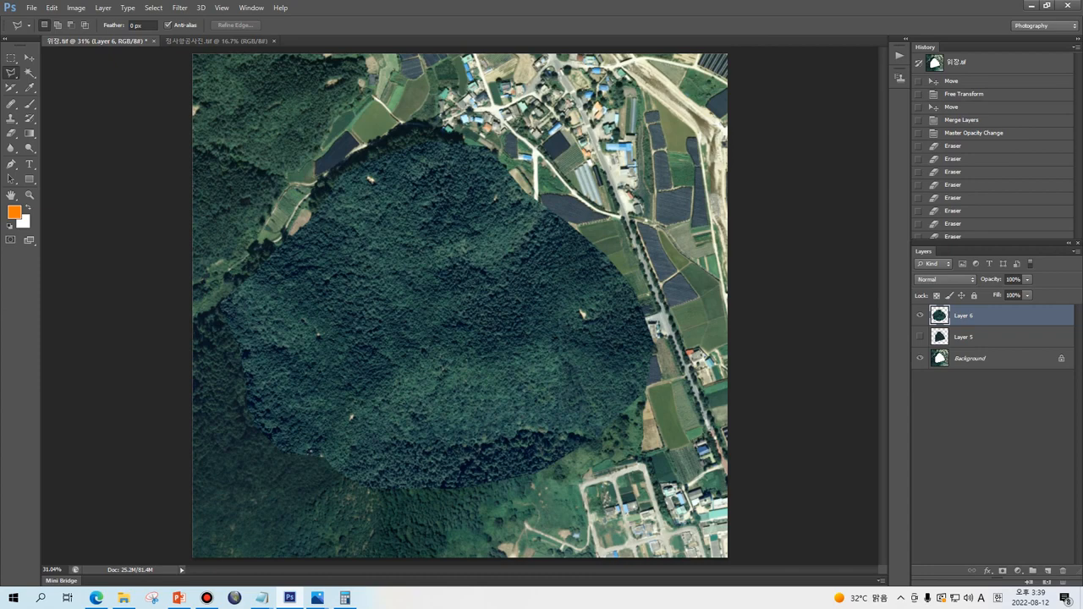
{"action": "left_click", "coordinate": [1027, 279]}
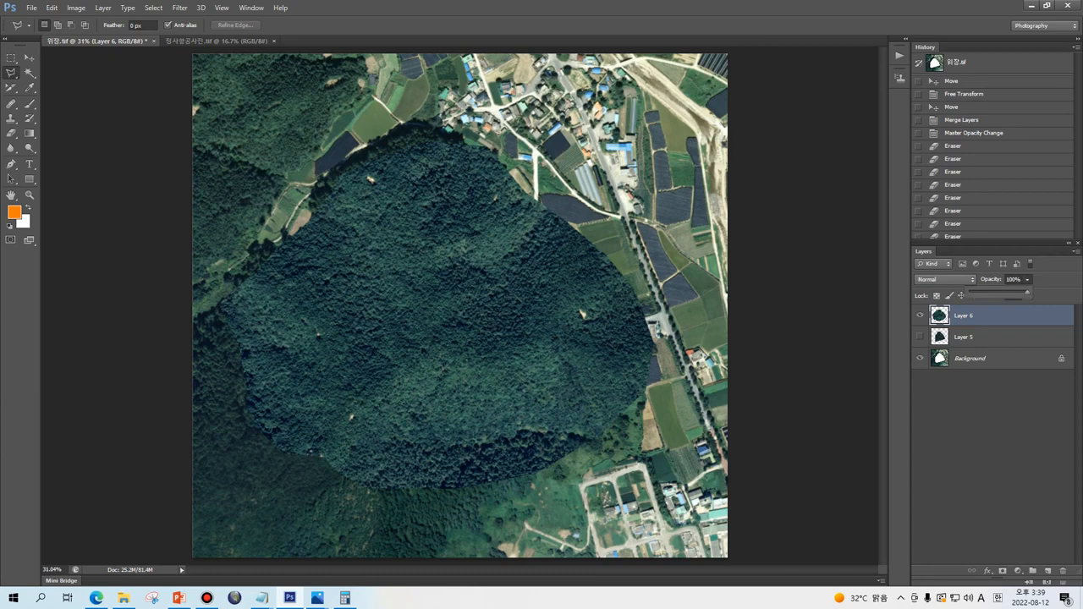
{"action": "left_click_drag", "start_coordinate": [1027, 293], "coordinate": [999, 292]}
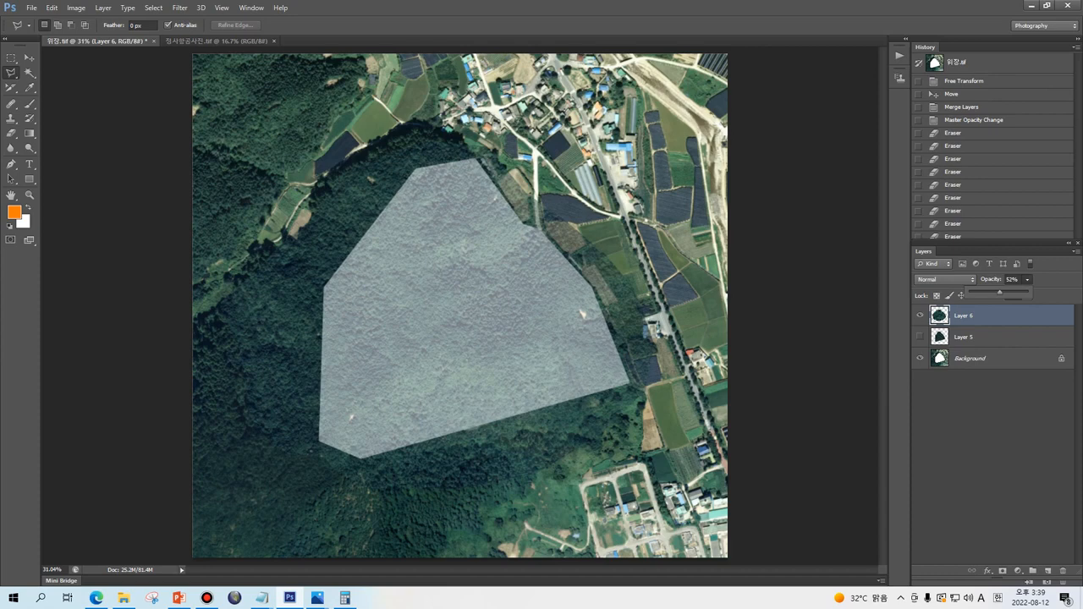
Outline the white area with a small margin using the Polygonal Lasso with a 5 px feather.
{"action": "left_click_drag", "start_coordinate": [146, 25], "coordinate": [100, 29]}
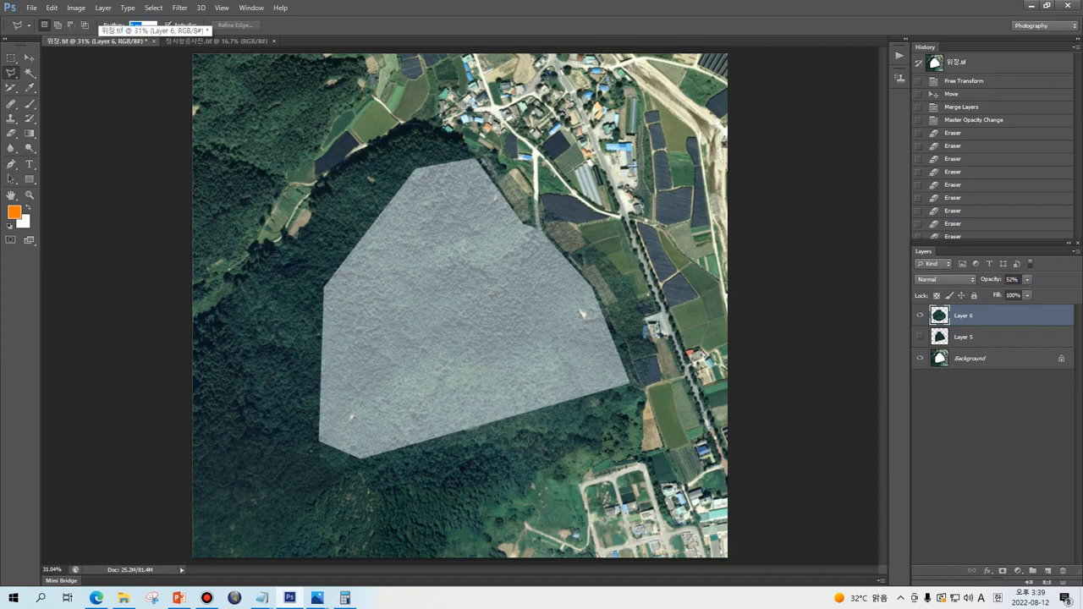
{"action": "type", "text": "5"}
{"action": "key", "text": "Return"}
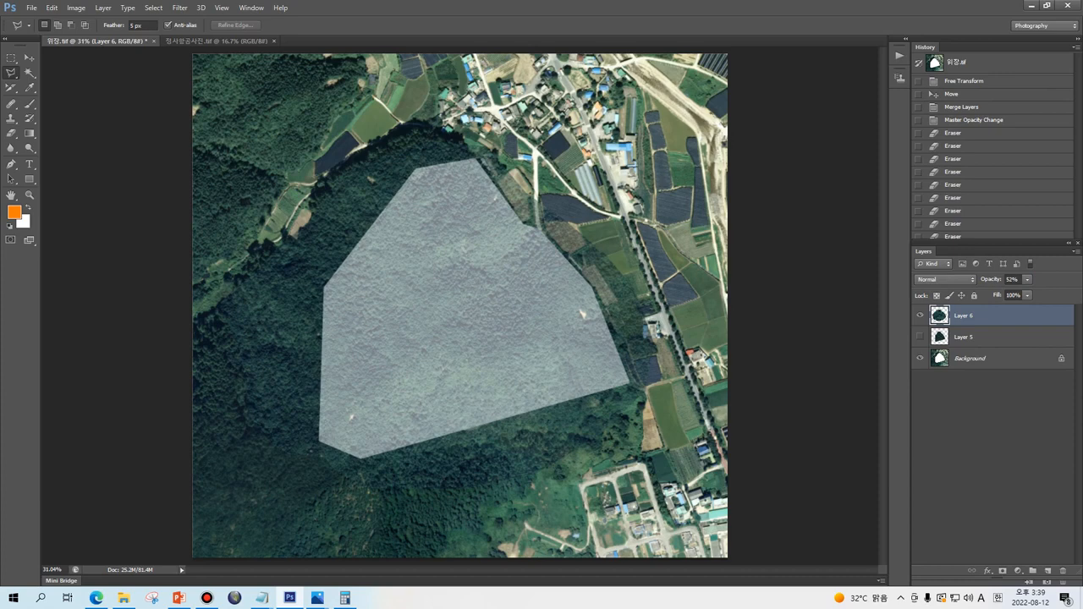
{"action": "left_click", "coordinate": [313, 281]}
{"action": "left_click", "coordinate": [313, 443]}
{"action": "left_click", "coordinate": [357, 461]}
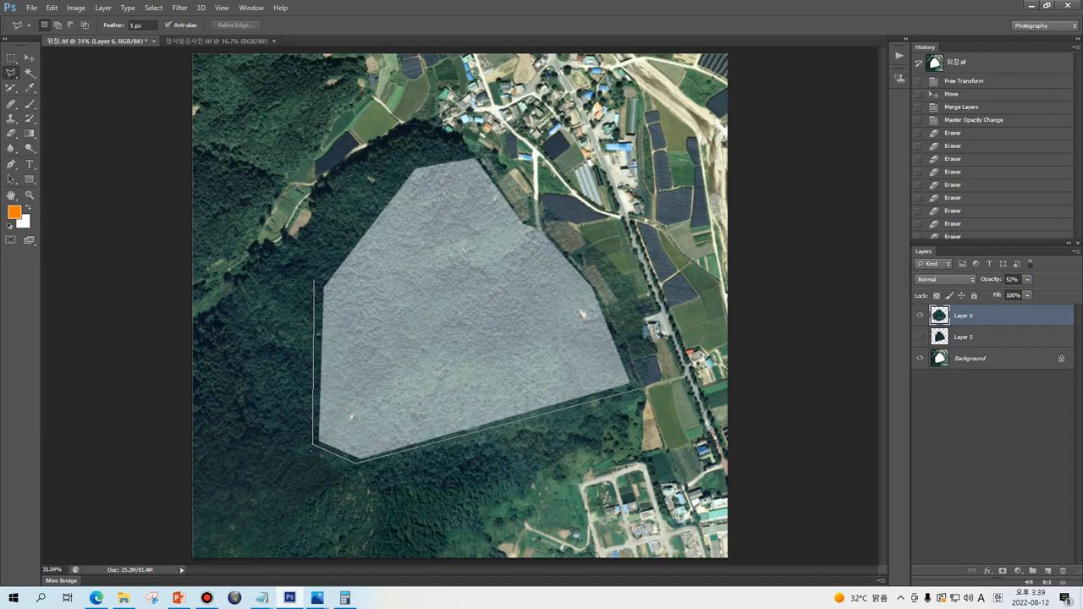
{"action": "left_click", "coordinate": [638, 390]}
{"action": "left_click", "coordinate": [477, 156]}
{"action": "left_click", "coordinate": [414, 157]}
{"action": "double_click", "coordinate": [328, 254]}
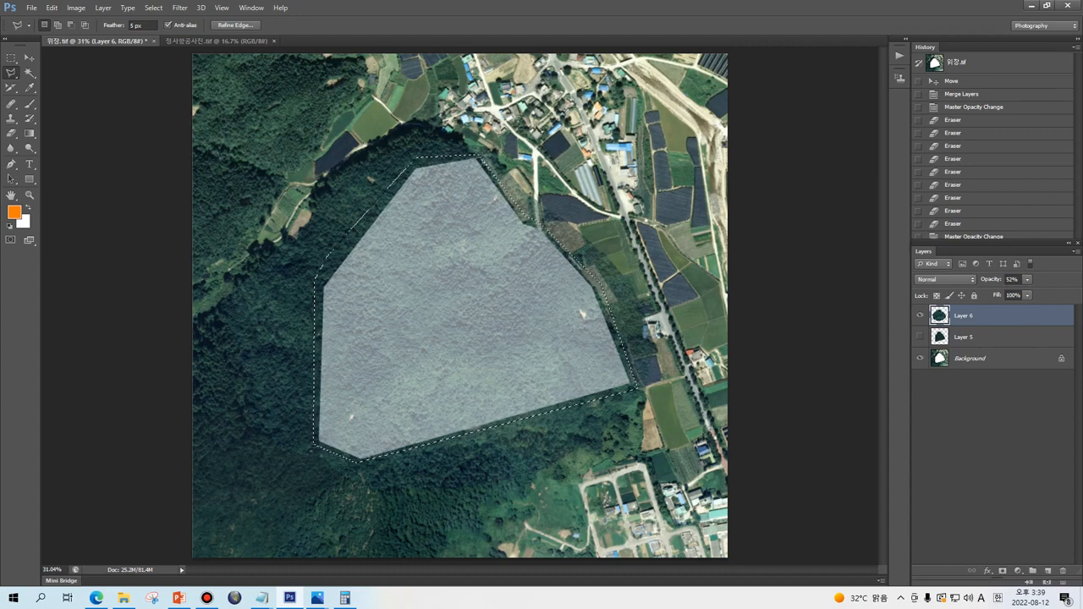
Clear the pasted forest outside the outline using the inverted selection, and restore the layer's opacity to 100%.
{"action": "key", "text": "ctrl+v"}
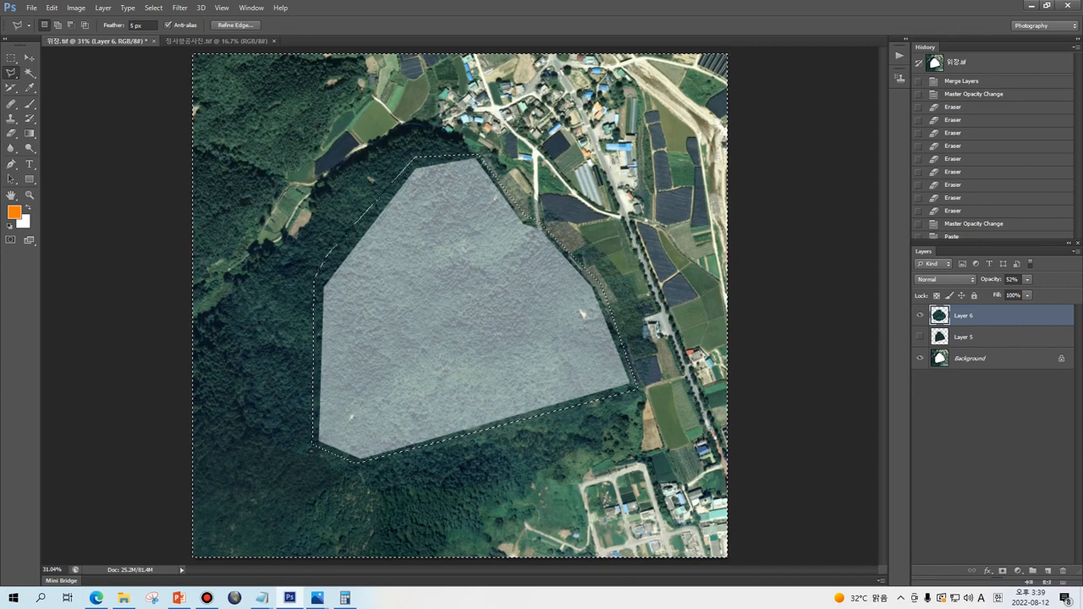
{"action": "left_click_drag", "start_coordinate": [981, 243], "coordinate": [973, 409]}
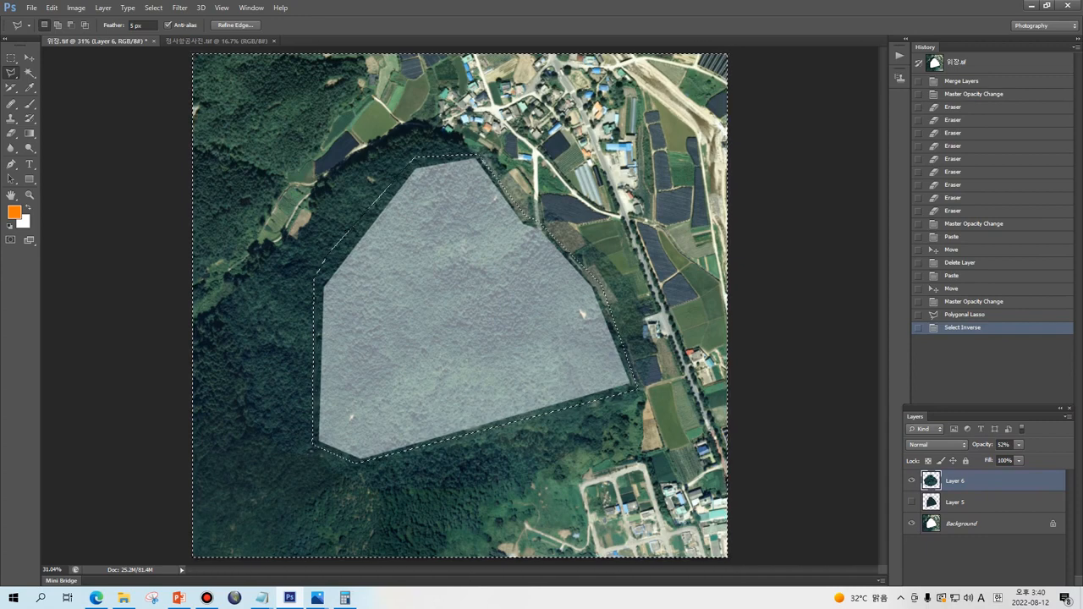
{"action": "key", "text": "Delete"}
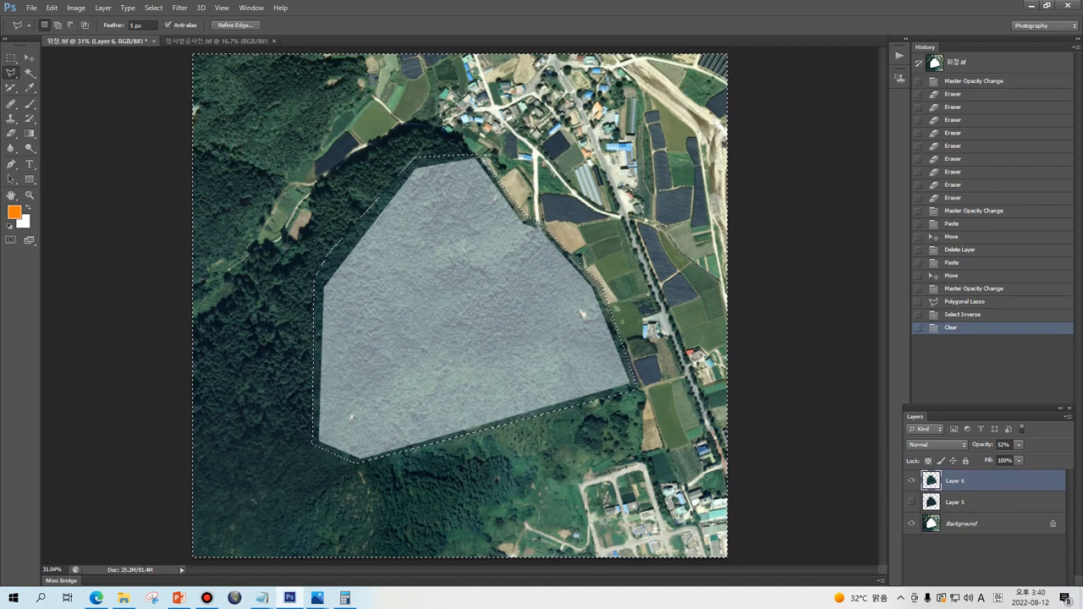
{"action": "key", "text": "ctrl+d"}
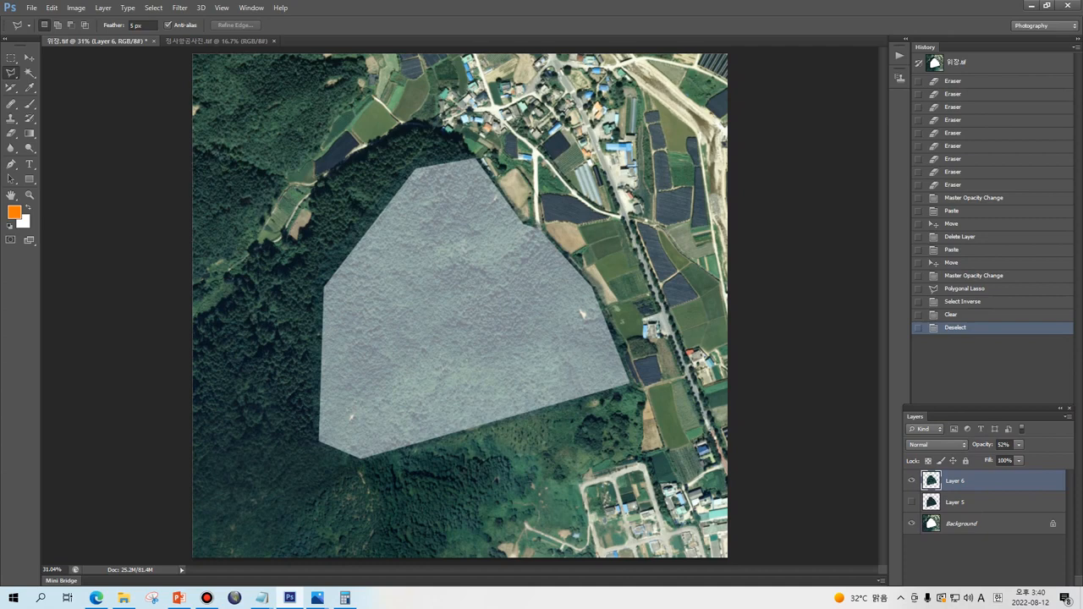
{"action": "left_click", "coordinate": [1019, 444]}
{"action": "left_click_drag", "start_coordinate": [1019, 457], "coordinate": [1046, 457]}
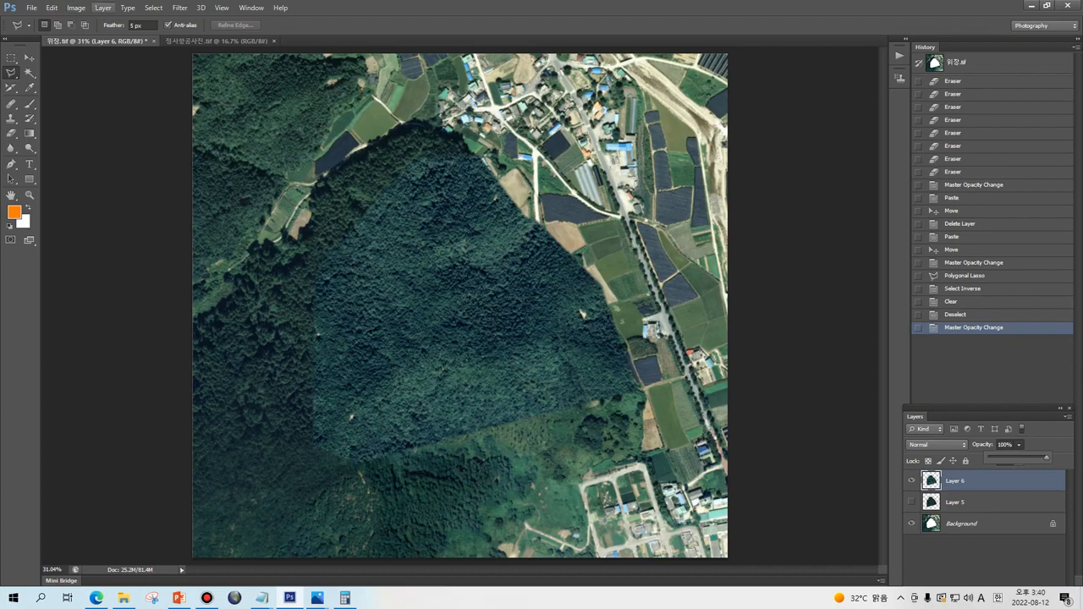
Apply Levels to the pasted forest, lowering the Blue channel's midtone input to match the surrounding forest's colour.
{"action": "left_click", "coordinate": [103, 7]}
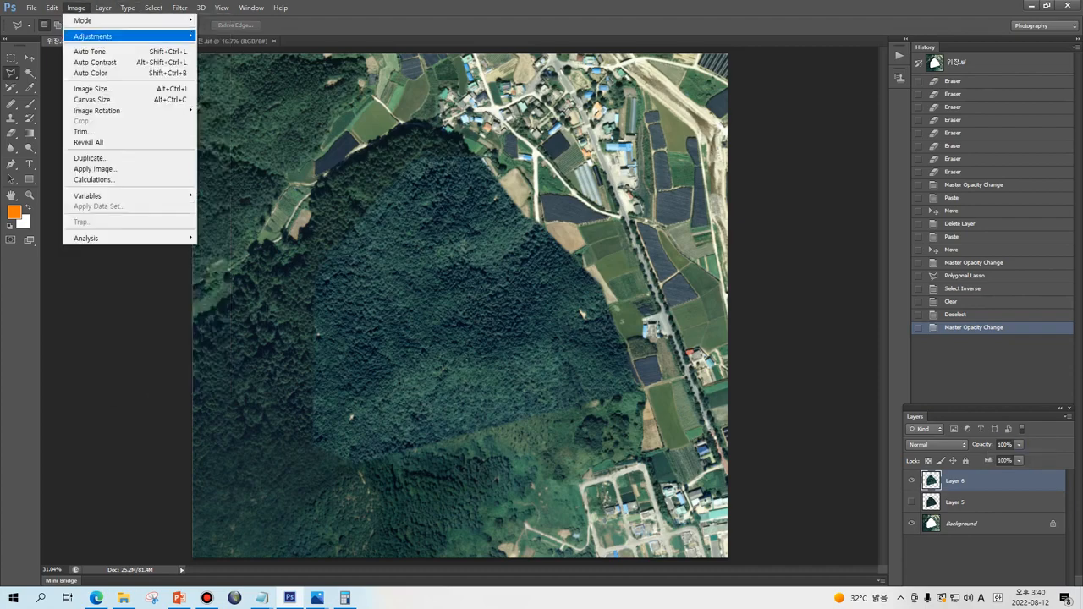
{"action": "mouse_move", "coordinate": [127, 35]}
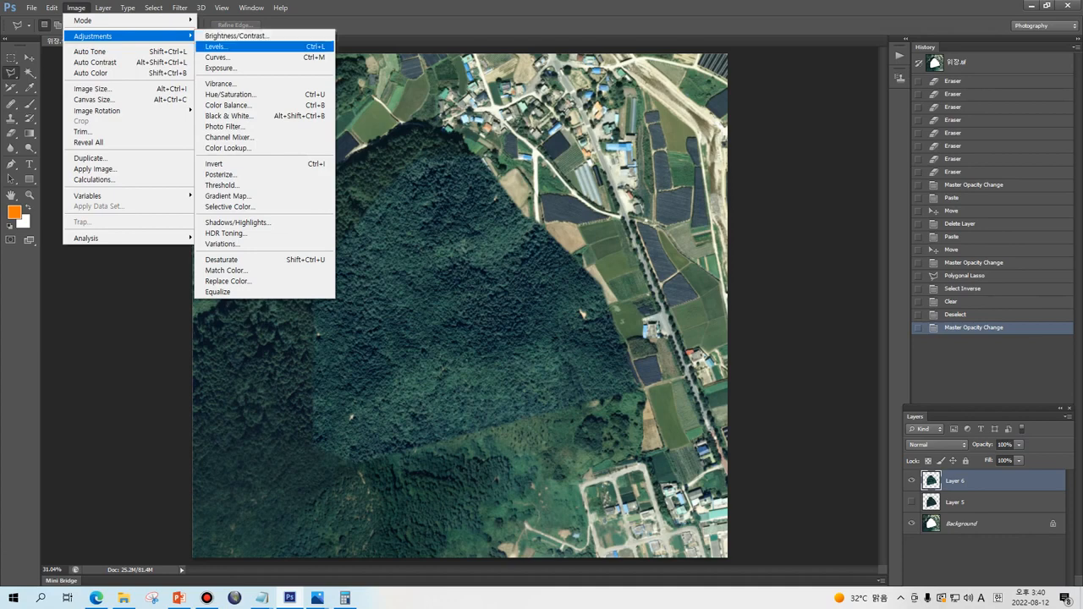
{"action": "left_click", "coordinate": [216, 47]}
{"action": "left_click", "coordinate": [736, 104]}
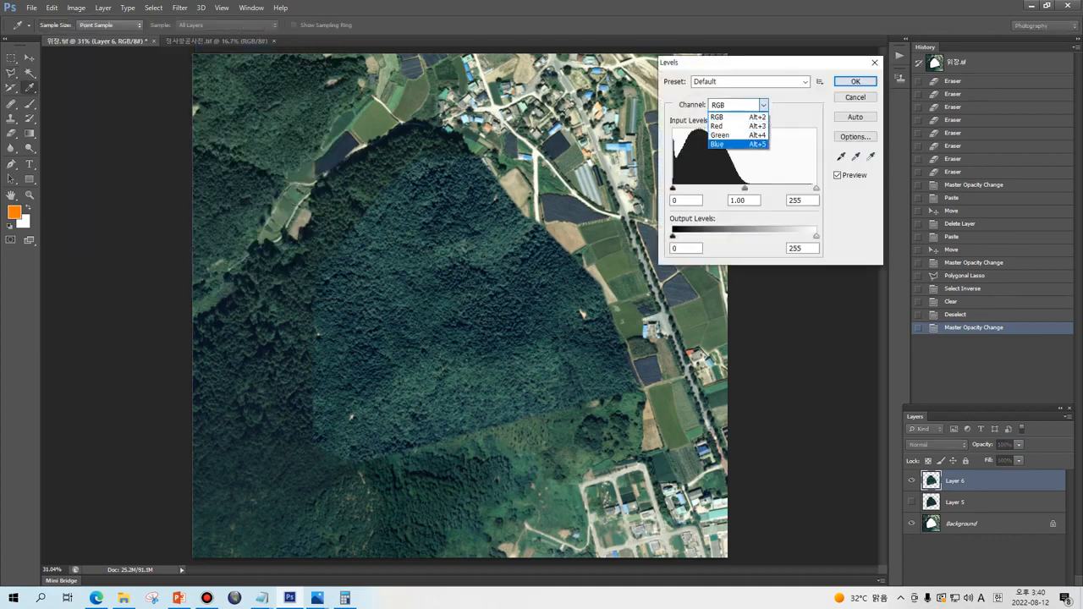
{"action": "left_click", "coordinate": [736, 144]}
{"action": "left_click", "coordinate": [743, 199]}
{"action": "key", "text": "Down"}
{"action": "key", "text": "Down"}
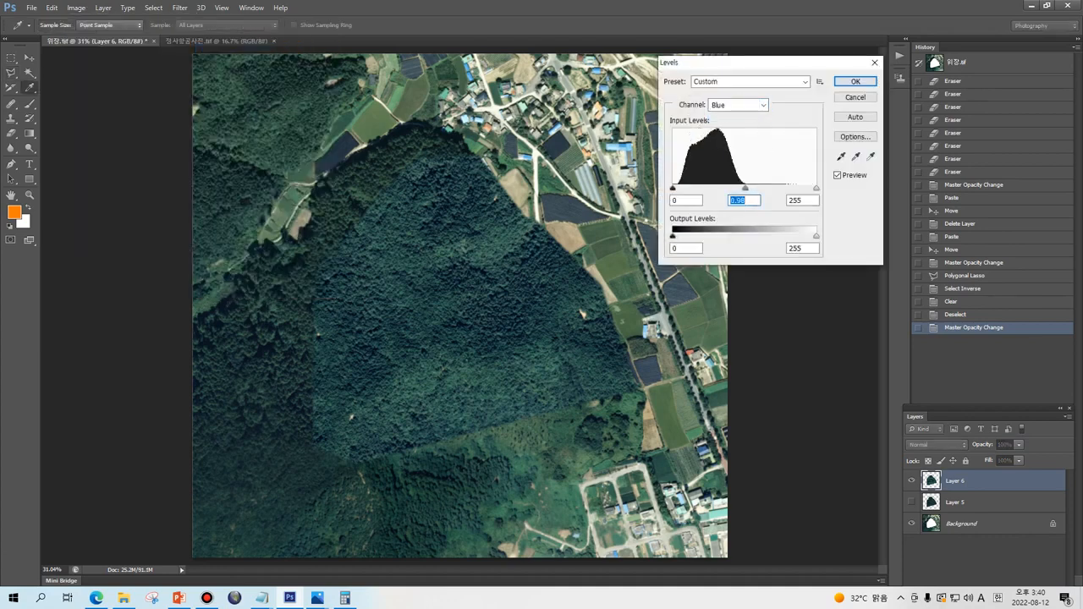
{"action": "key", "text": "Down"}
{"action": "key", "text": "Down"}
{"action": "key", "text": "Down"}
{"action": "key", "text": "Down"}
{"action": "key", "text": "Down"}
{"action": "key", "text": "Down"}
{"action": "left_click", "coordinate": [837, 175]}
{"action": "key", "text": "Return"}
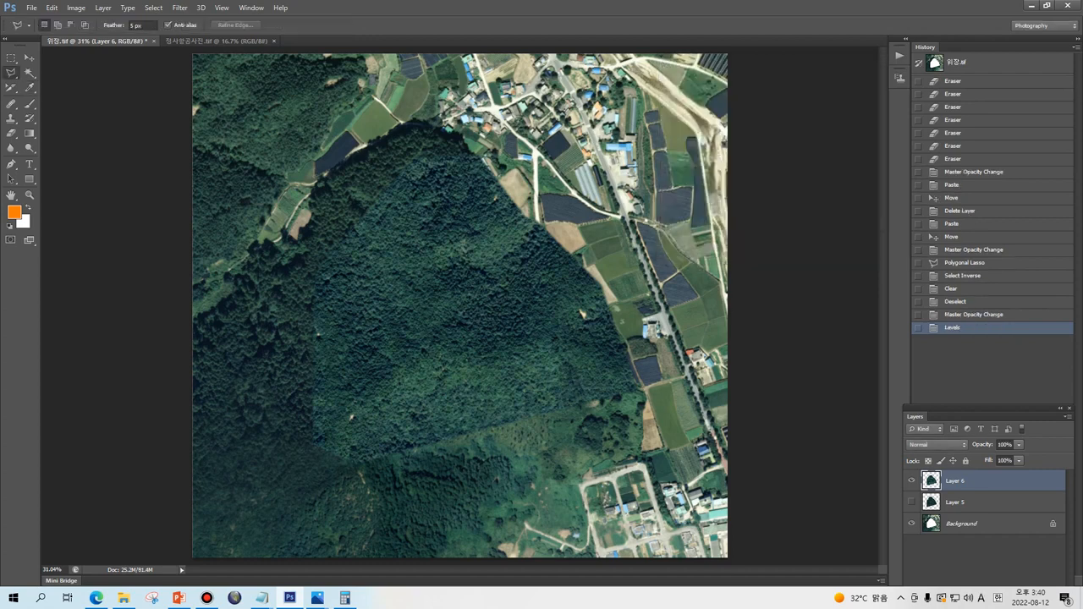
Merge the pasted forest layer with the Background and delete the hidden Layer 5.
{"action": "left_click", "coordinate": [989, 523], "text": "ctrl"}
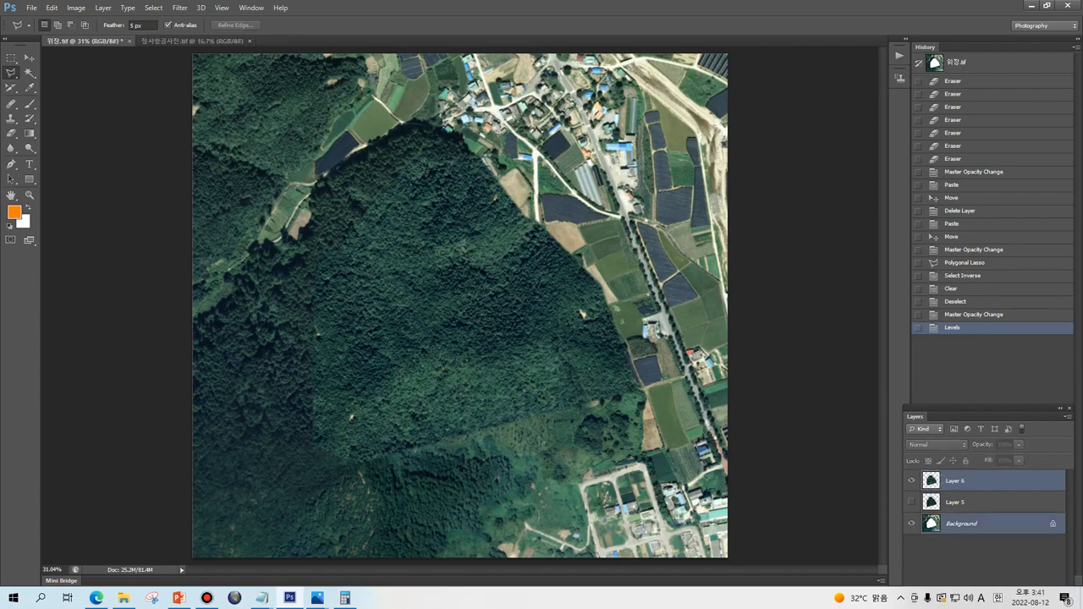
{"action": "right_click", "coordinate": [973, 480]}
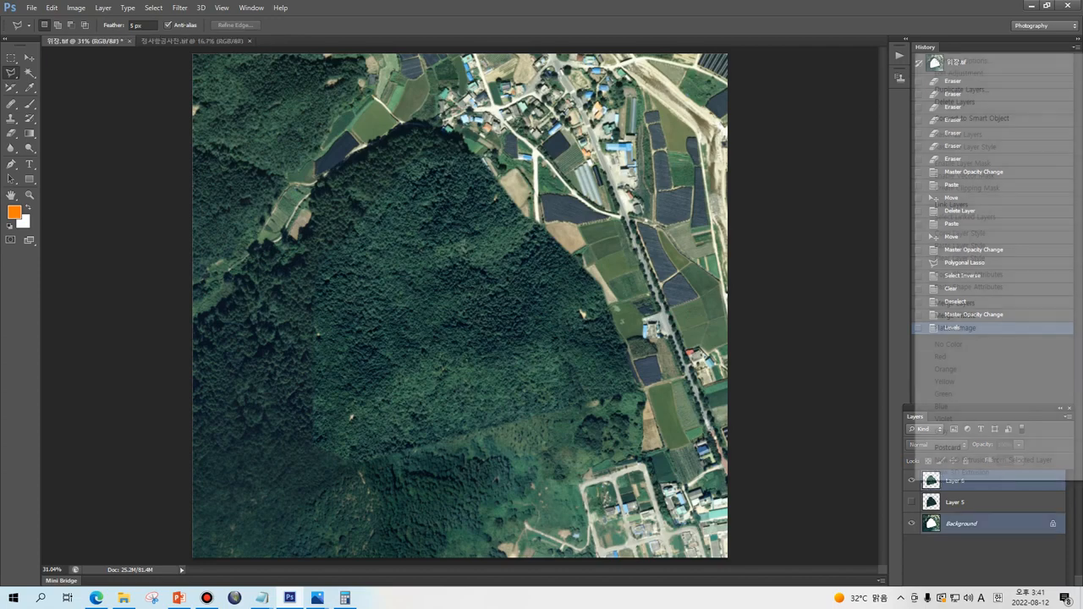
{"action": "left_click", "coordinate": [956, 303]}
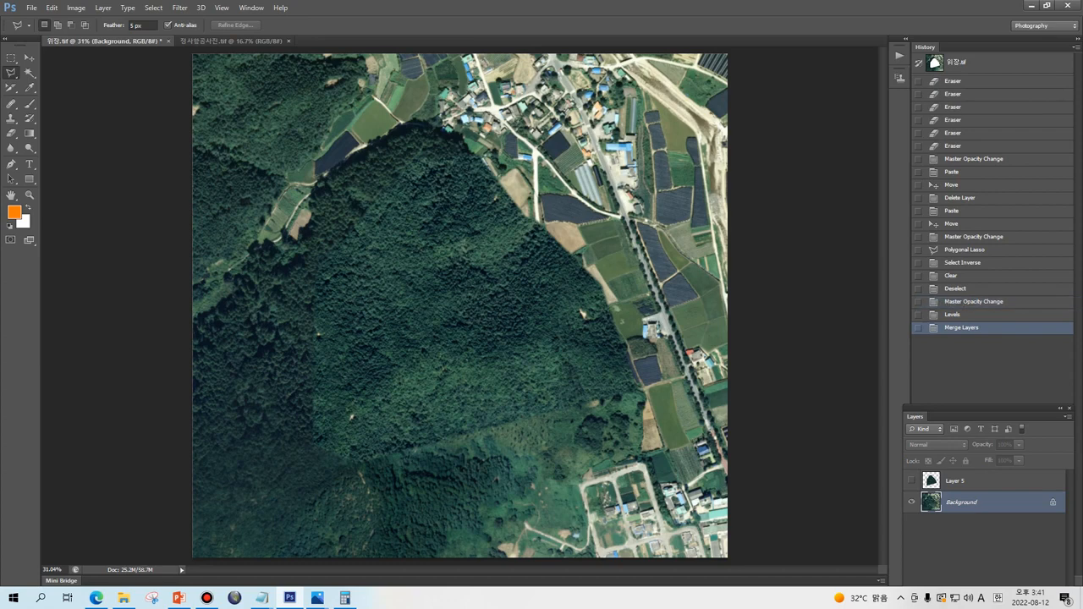
{"action": "left_click", "coordinate": [973, 480]}
{"action": "key", "text": "Delete"}
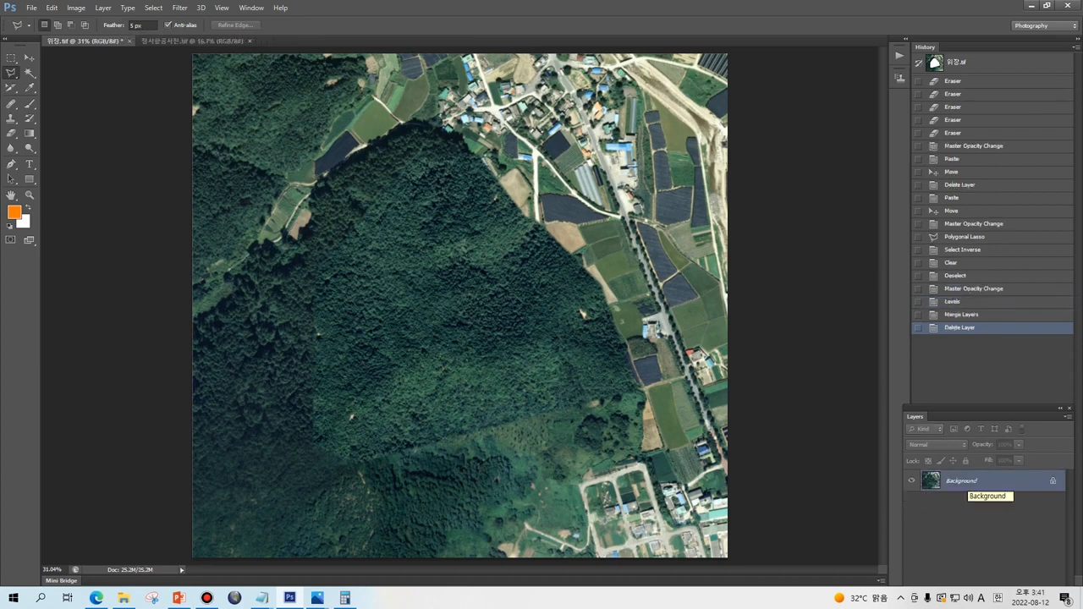
Fill in the save settings as 001_위장.tif in TIFF format in the 실기시험 문제 folder, and cancel the save.
{"action": "left_click", "coordinate": [32, 7]}
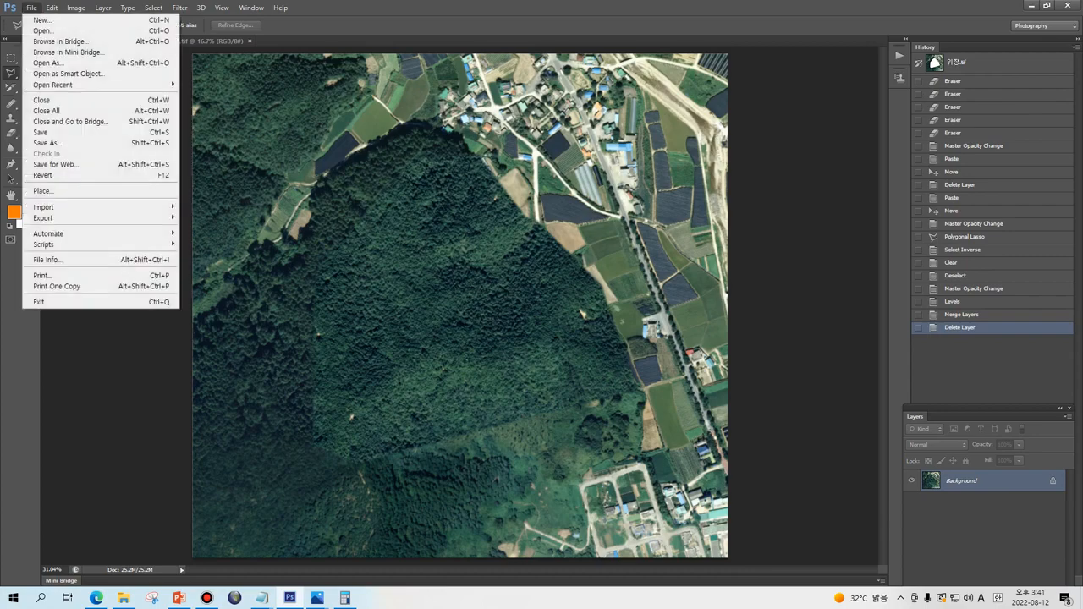
{"action": "left_click", "coordinate": [51, 132]}
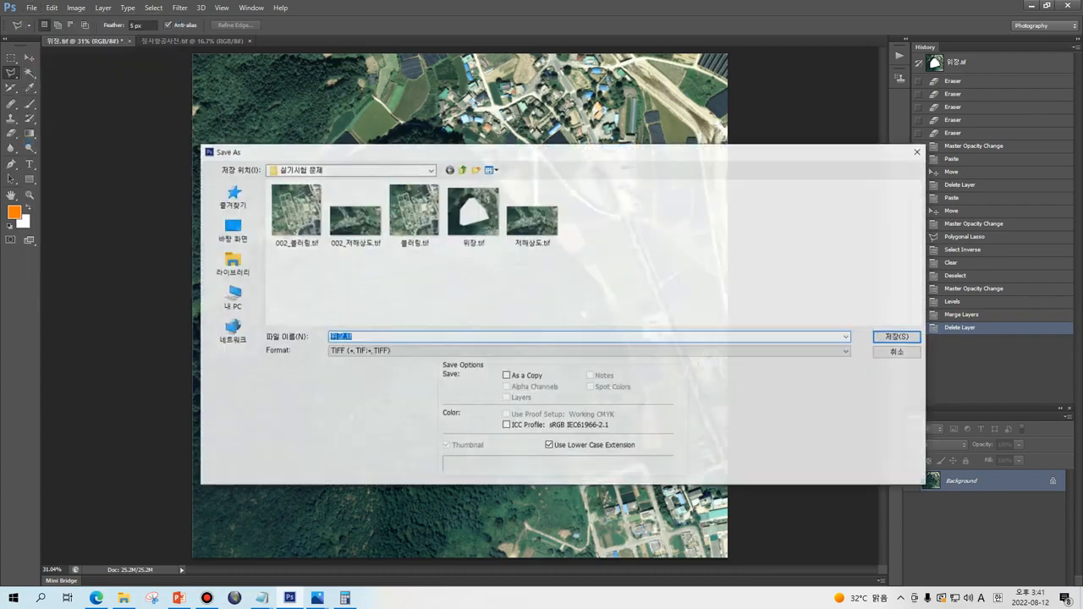
{"action": "left_click", "coordinate": [329, 337]}
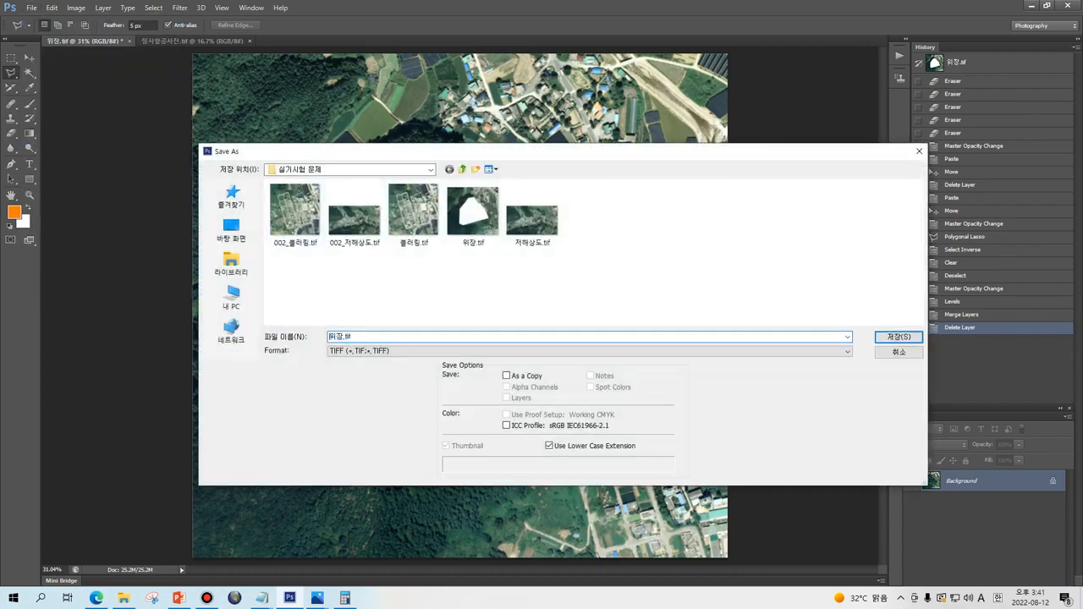
{"action": "type", "text": "_"}
{"action": "left_click", "coordinate": [329, 337]}
{"action": "type", "text": "001"}
{"action": "key", "text": "Tab"}
{"action": "key", "text": "alt+Down"}
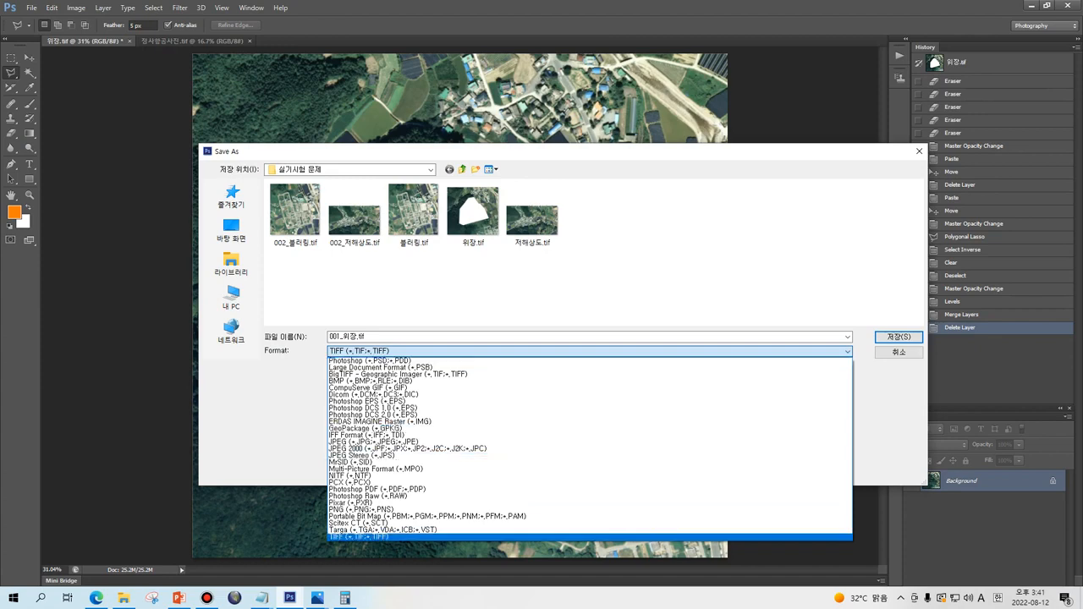
{"action": "key", "text": "Return"}
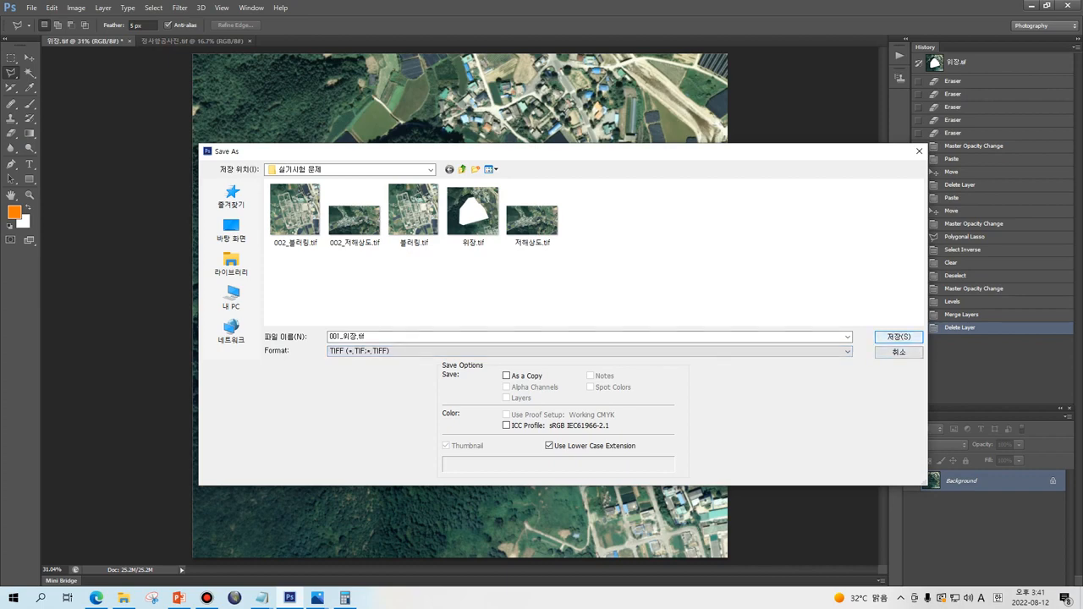
{"action": "left_click", "coordinate": [897, 352]}
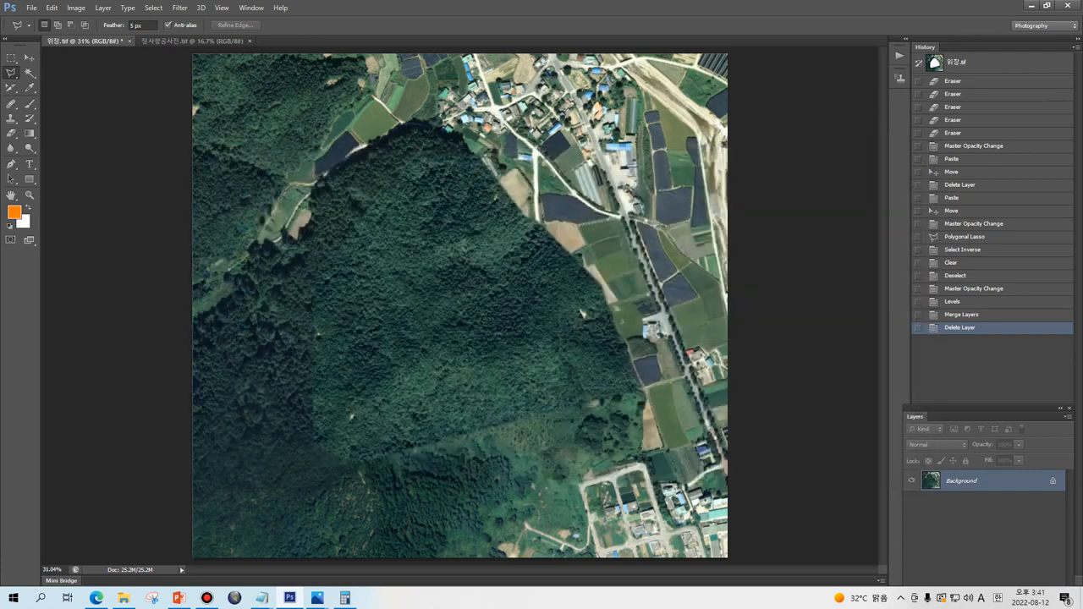
Revert 위장.tif to its originally opened state with the uncovered white area.
{"action": "left_click", "coordinate": [990, 62]}
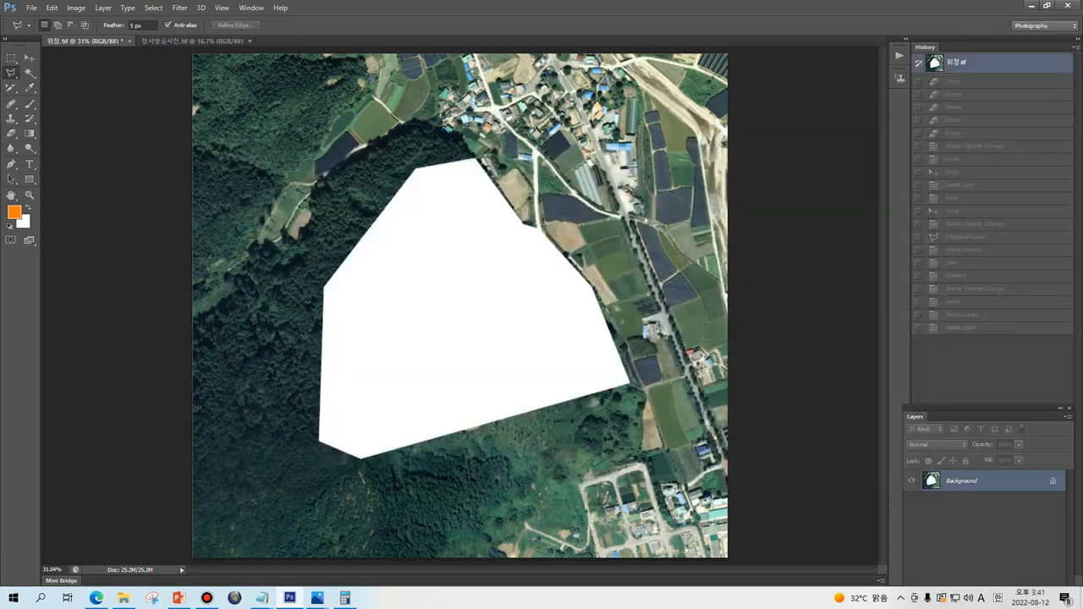